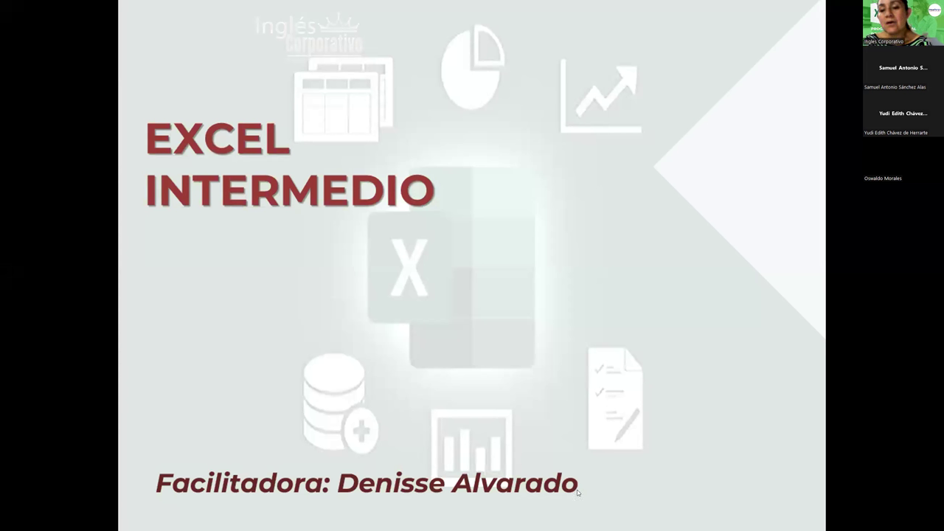
Advance the slideshow from the Excel Intermedio title slide to the Objetivo slide.
click(489, 369)
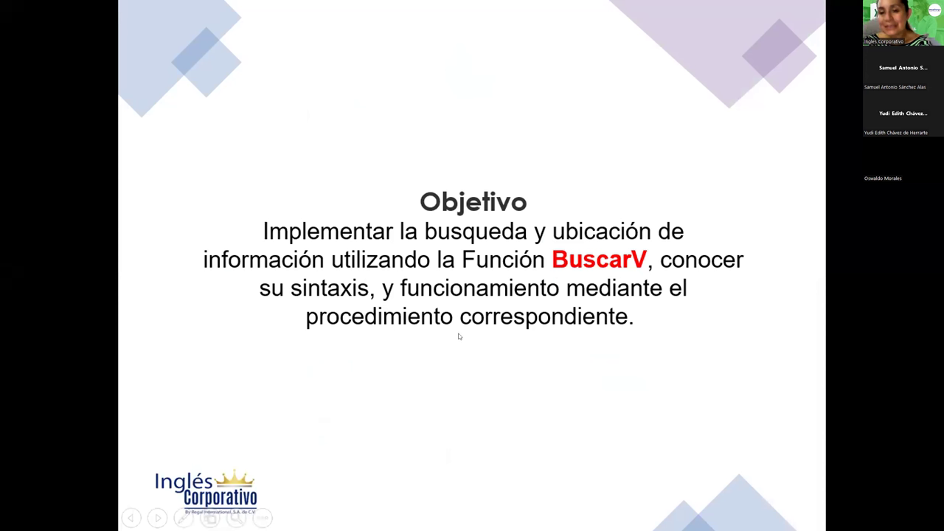
Advance to the 'Función buscarv.' slide on when to use BUSCARV and its syntax.
click(456, 358)
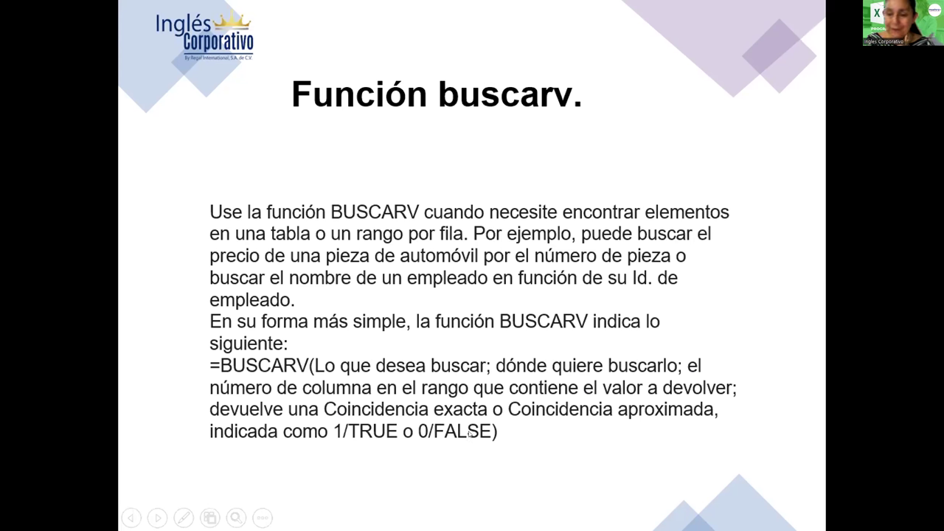
Show the BUSCARV table example slide, then continue to the end-of-slideshow screen.
click(547, 426)
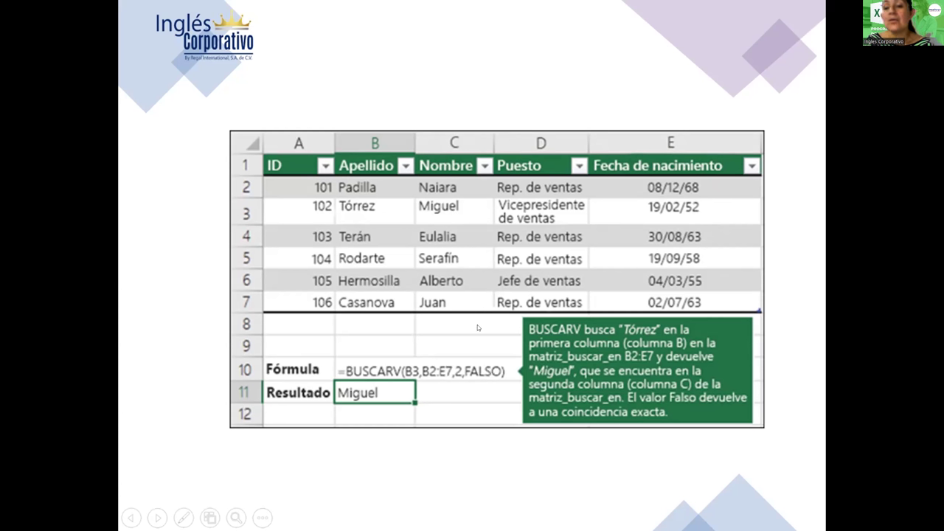
click(467, 380)
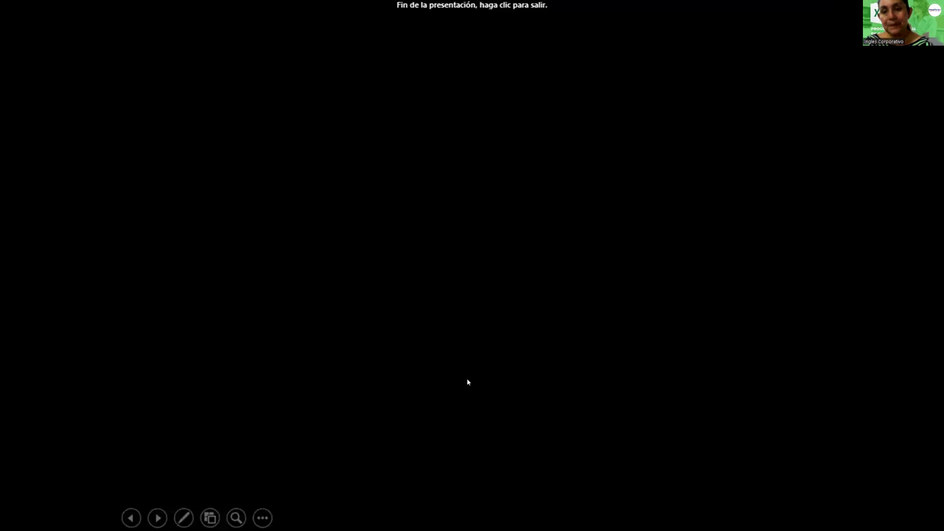
Exit the finished slideshow and bring up Excel's INSERTAR tools in 'Función BuscarV.xlsx'.
click(509, 262)
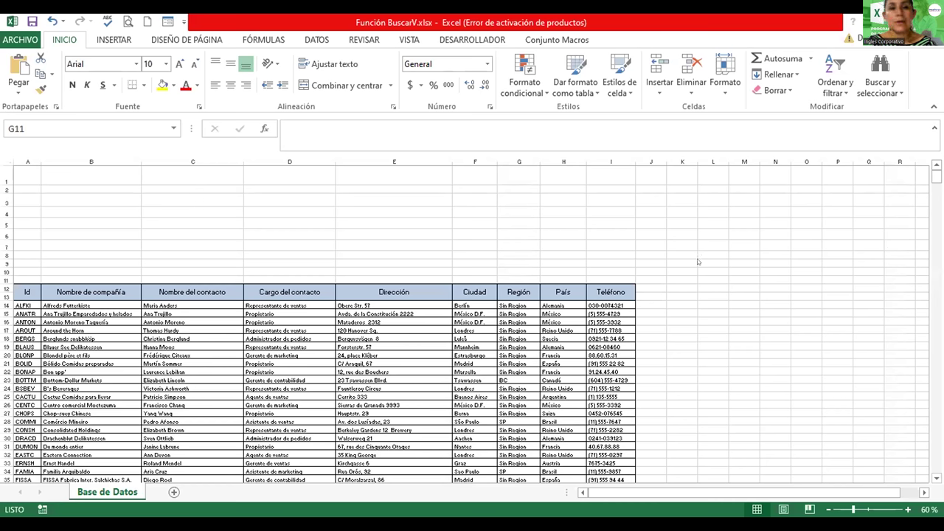
click(107, 39)
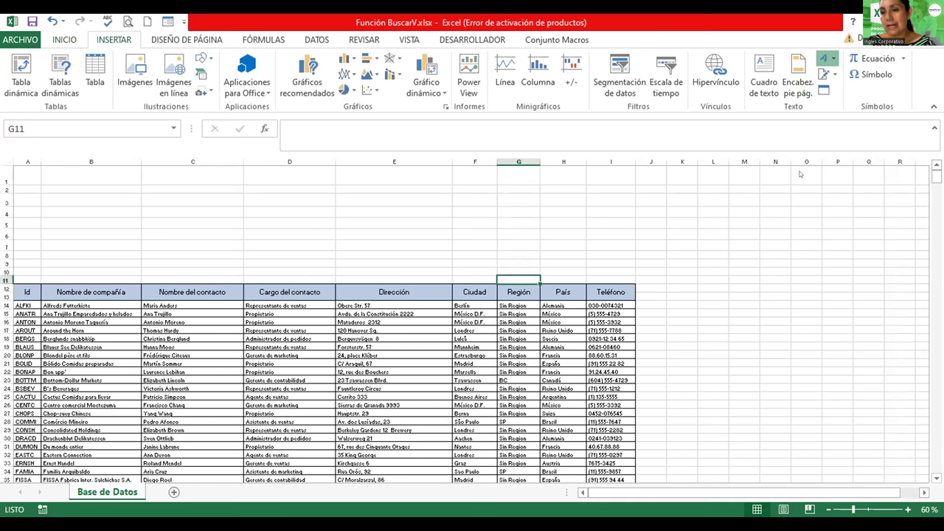
Insert a WordArt reading 'Función Buscar V' and position it above the table's top right.
click(829, 59)
click(823, 121)
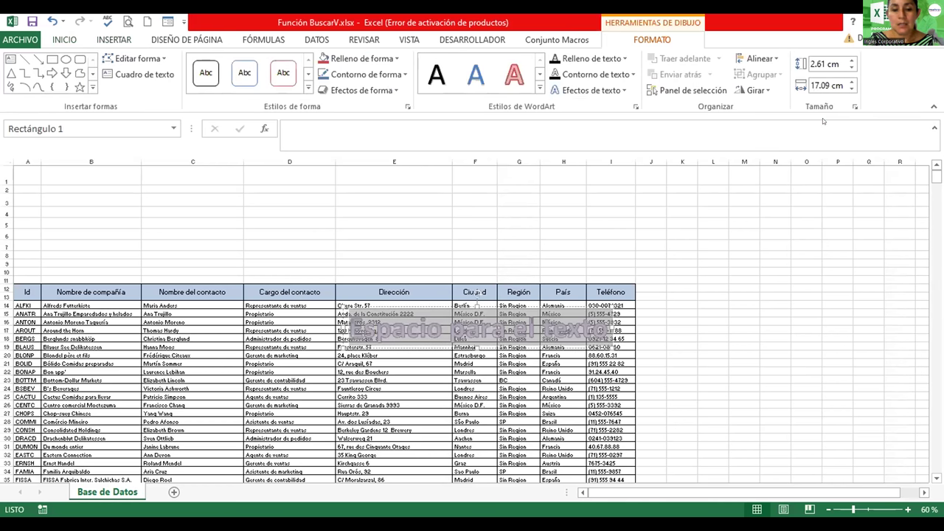
text(Función Bu)
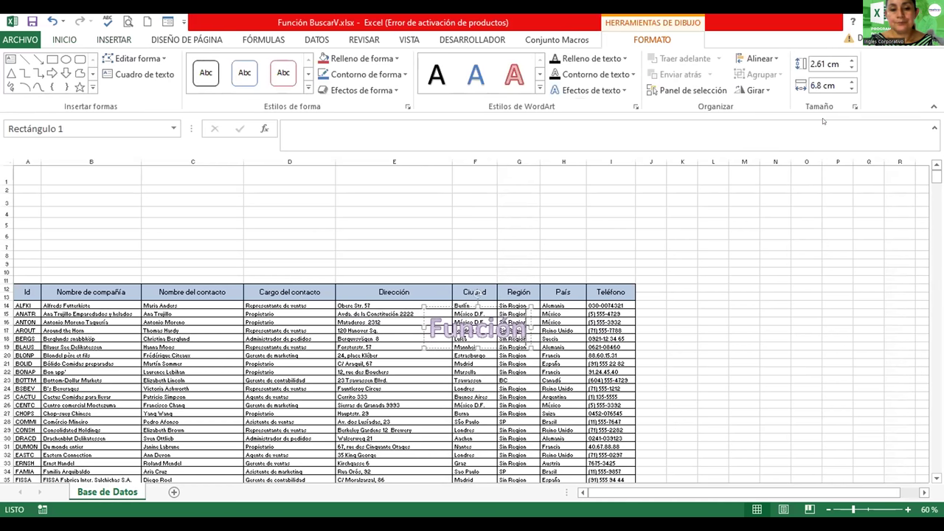
text(scar V)
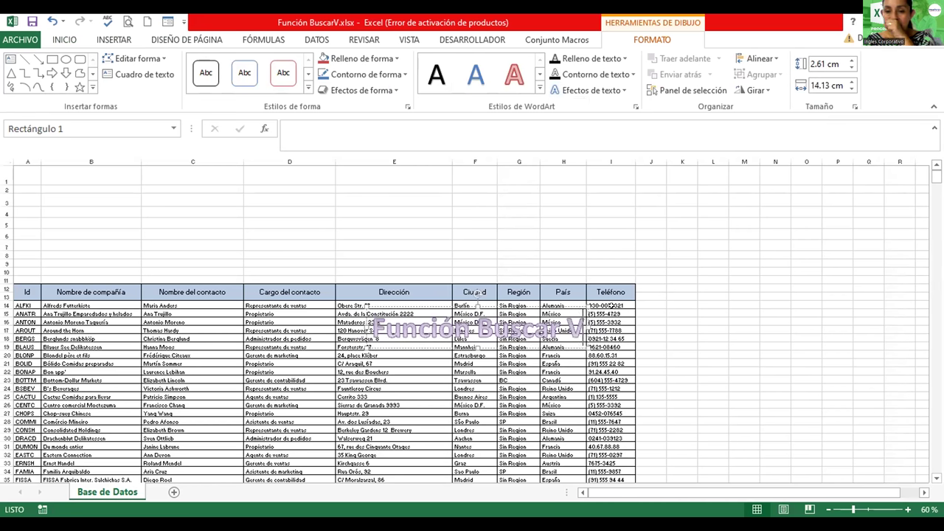
drag(490, 304, 766, 197)
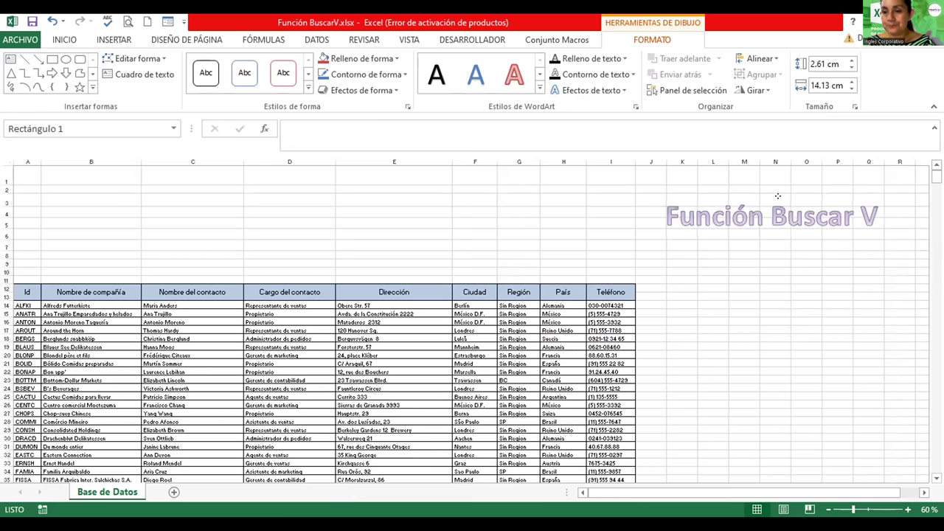
drag(766, 198, 777, 197)
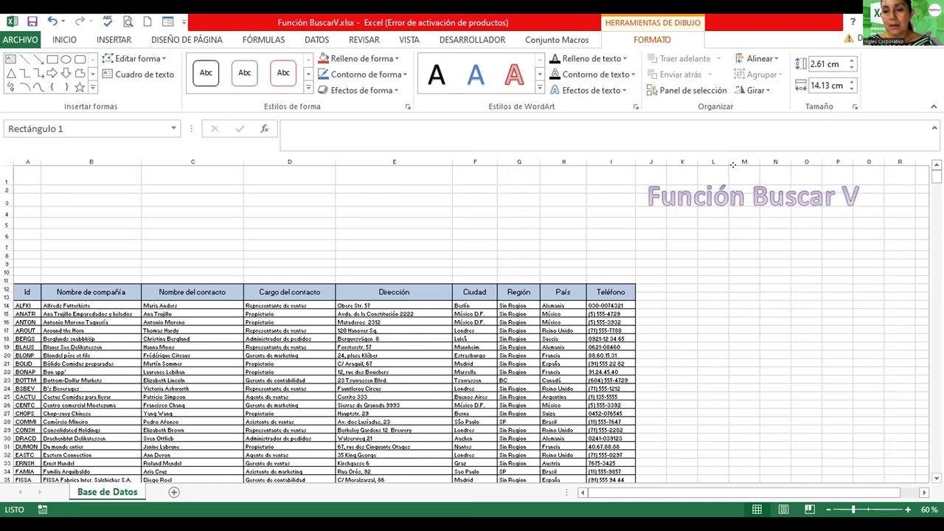
drag(778, 194, 762, 195)
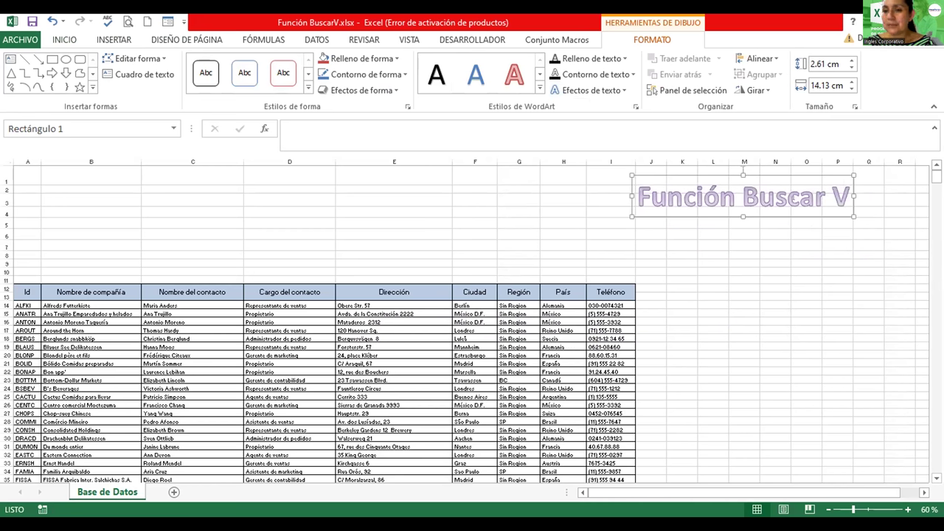
drag(782, 213, 795, 215)
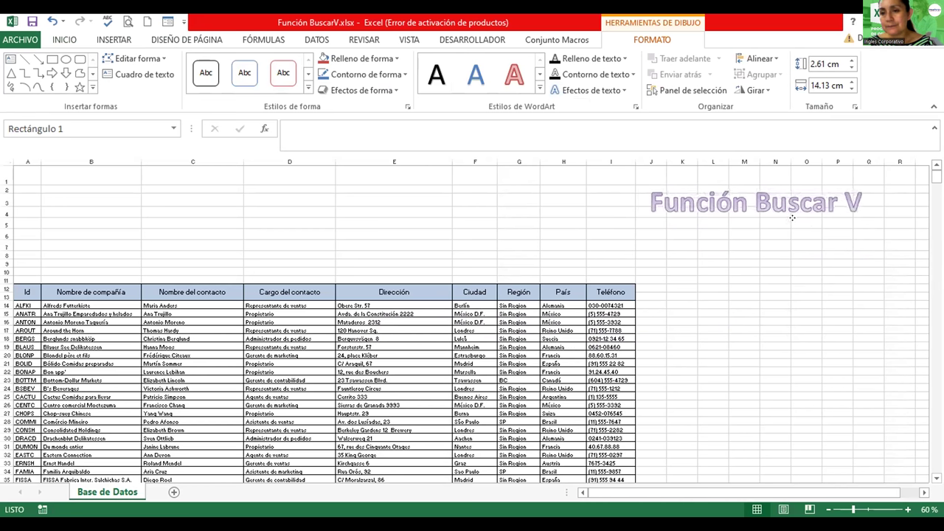
click(308, 86)
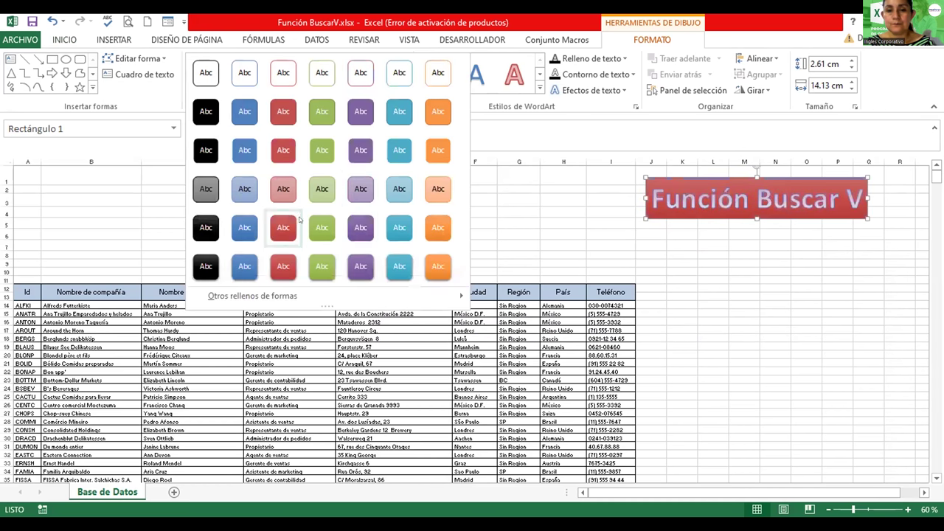
Give the title a black fill style and draw a left-pointing block arrow beneath it.
click(205, 228)
click(744, 245)
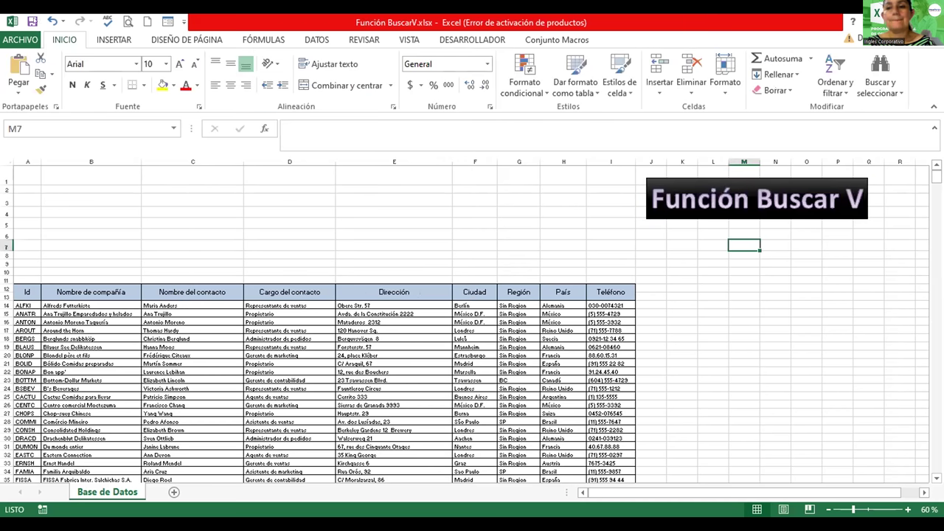
click(114, 40)
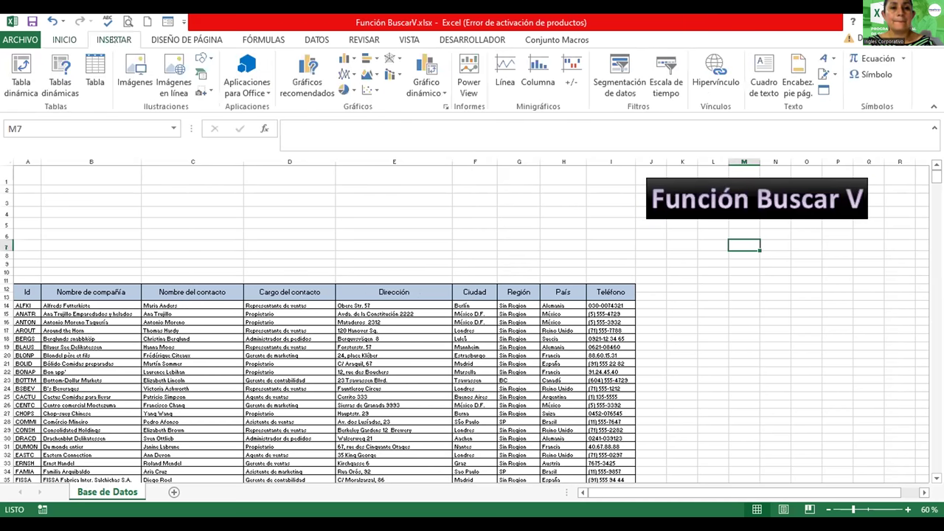
click(203, 59)
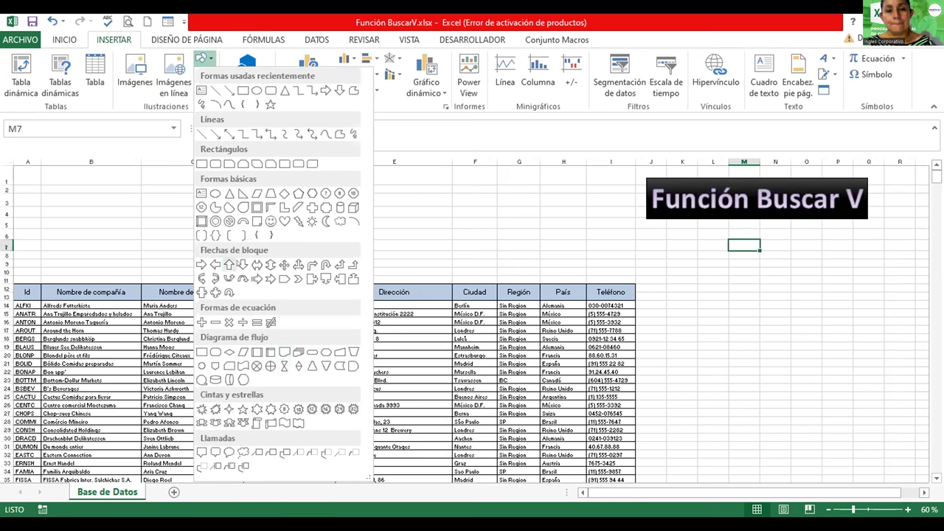
click(215, 264)
drag(696, 235, 804, 277)
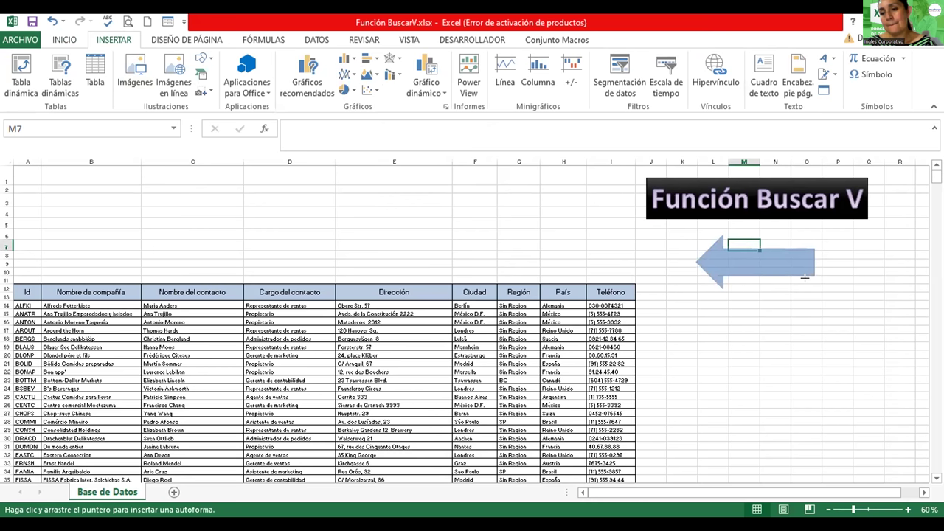
drag(804, 277, 832, 297)
drag(743, 264, 743, 257)
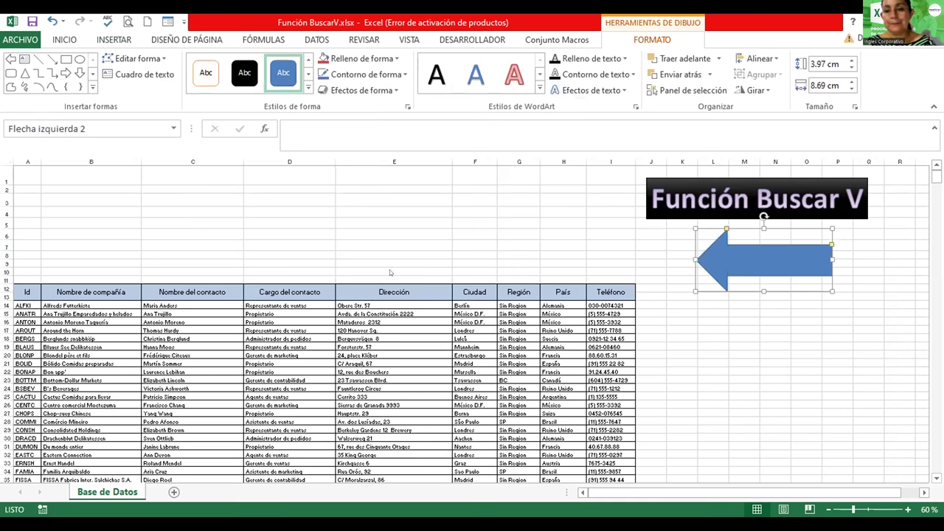
Apply a bevel shape effect to the blue arrow and shift it slightly left.
click(361, 90)
mouse_move(357, 267)
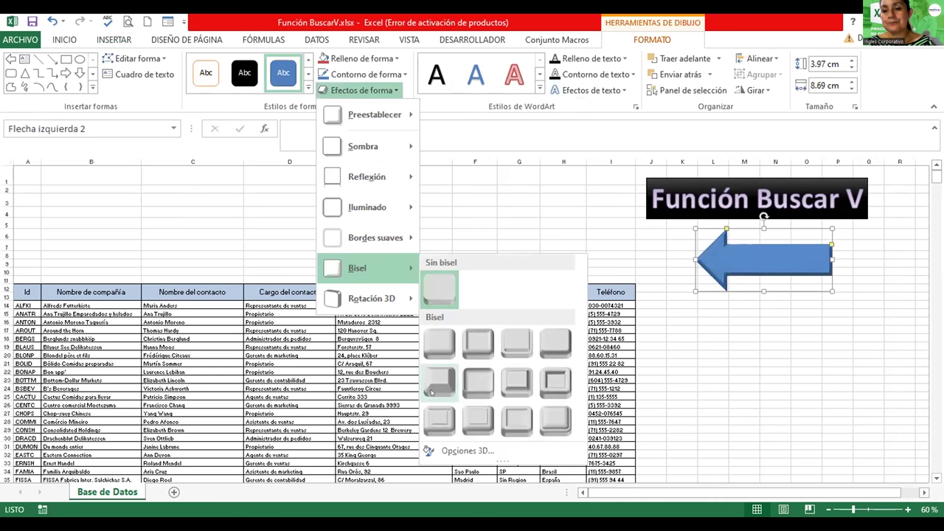
click(476, 416)
drag(730, 268, 721, 264)
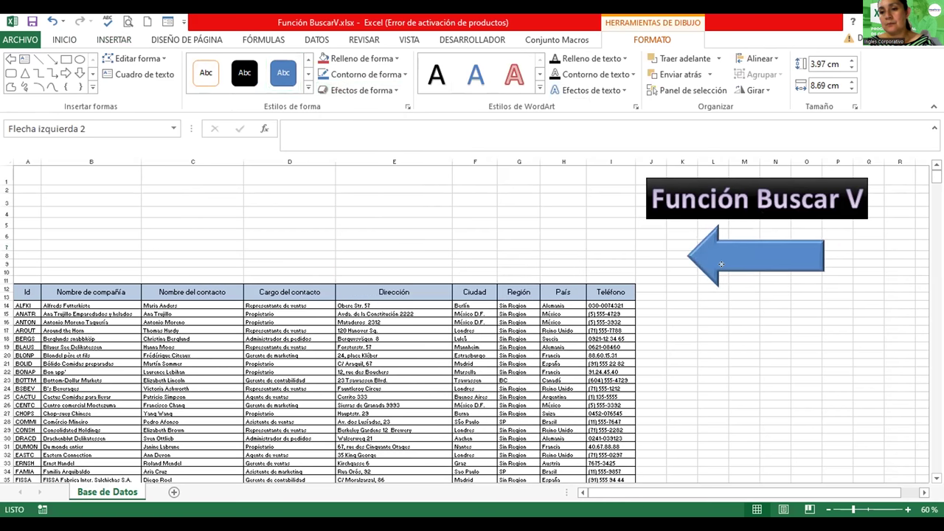
click(747, 327)
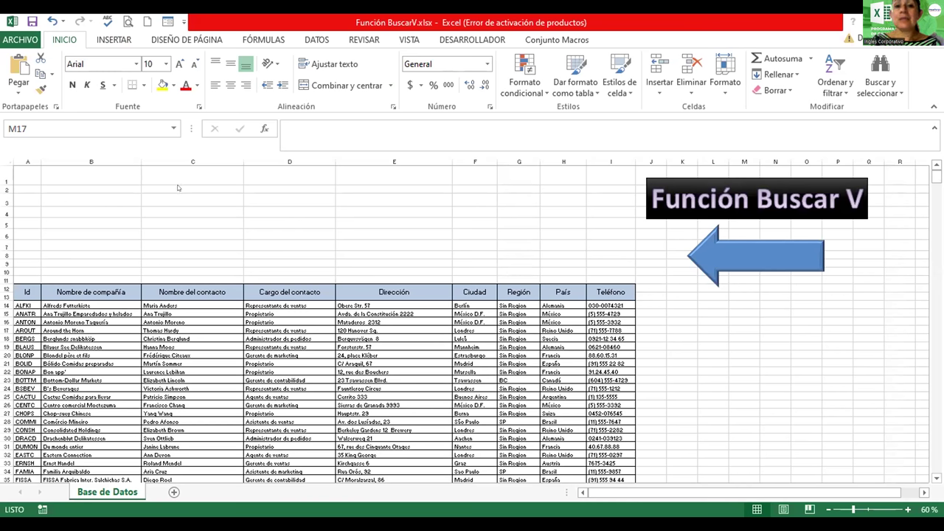
Enter the heading 'Consulta de datos' in cell C1.
click(177, 187)
click(170, 169)
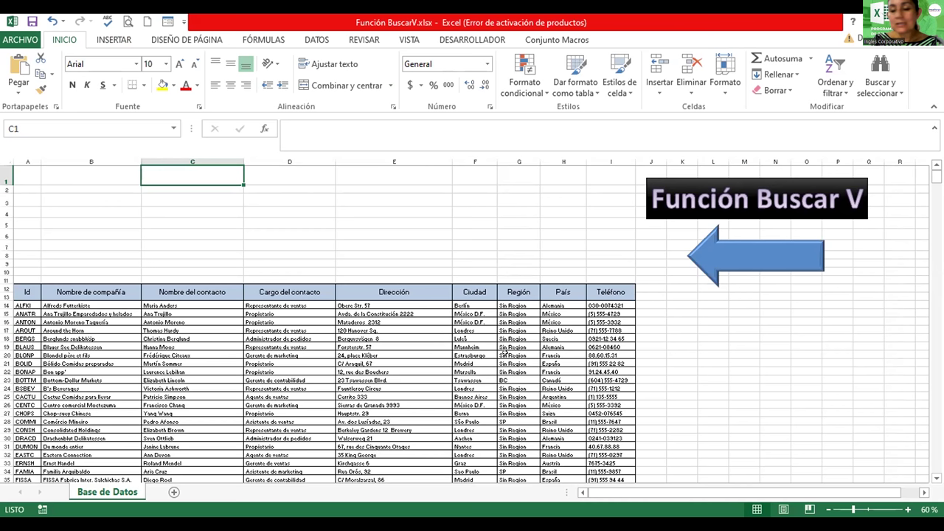
text(Cont)
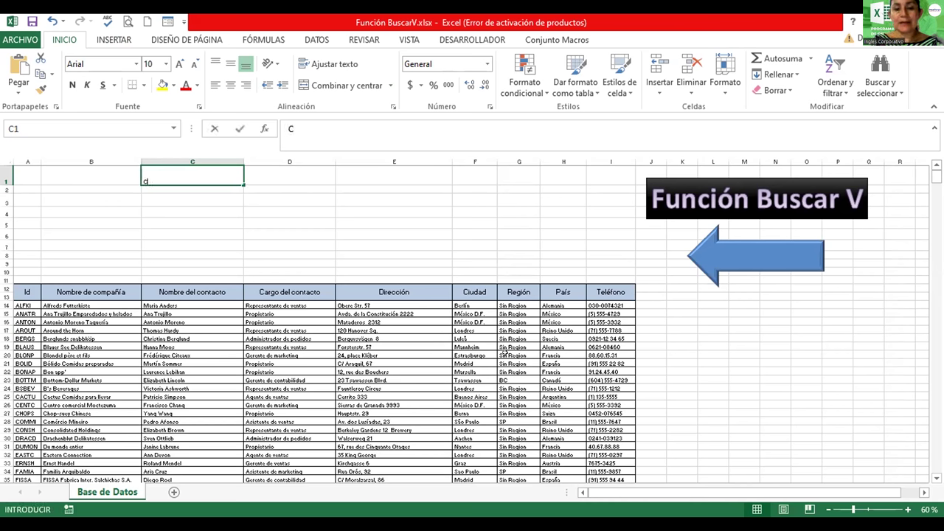
key(BackSpace)
text(s)
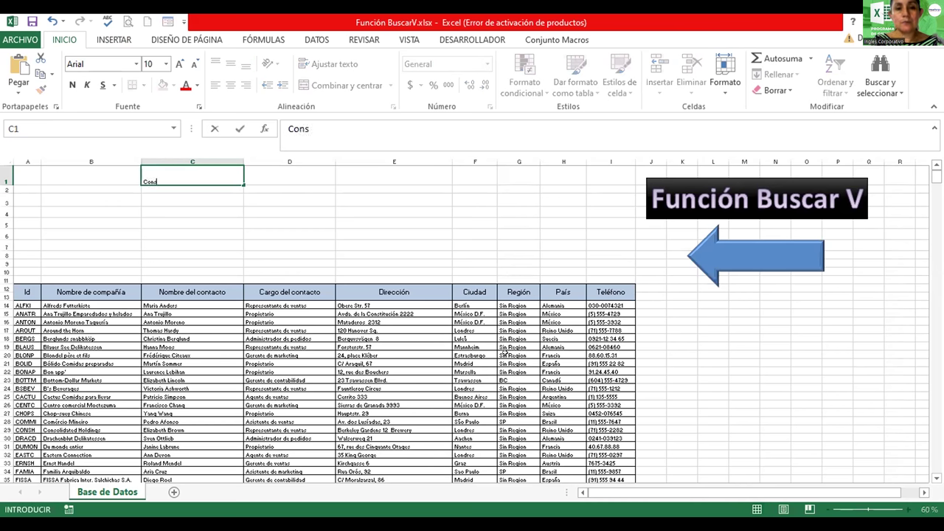
text(ulta de datos)
key(Return)
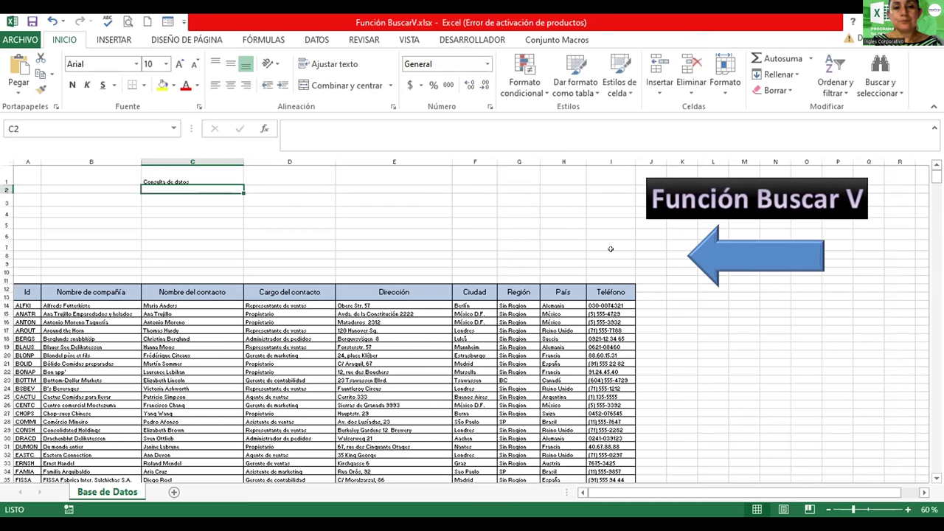
Merge and centre C1:E1 and enlarge the heading font by six steps.
drag(180, 178, 391, 162)
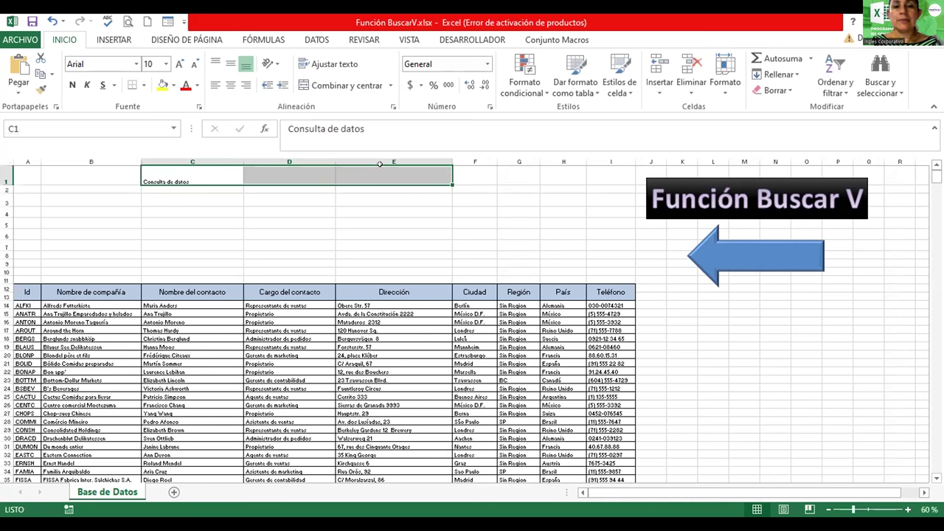
click(341, 85)
click(179, 64)
click(179, 64)
click(178, 64)
click(178, 65)
click(178, 64)
click(178, 65)
click(179, 64)
click(178, 64)
click(178, 65)
click(179, 64)
click(178, 64)
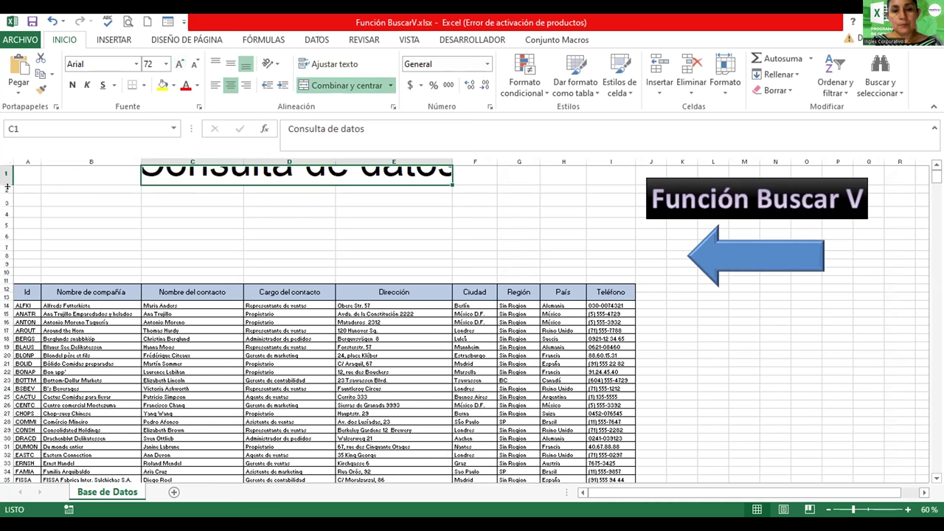
Make row 1 taller, set the heading to 48 point, and apply Adobe Gothic Std B.
double_click(7, 185)
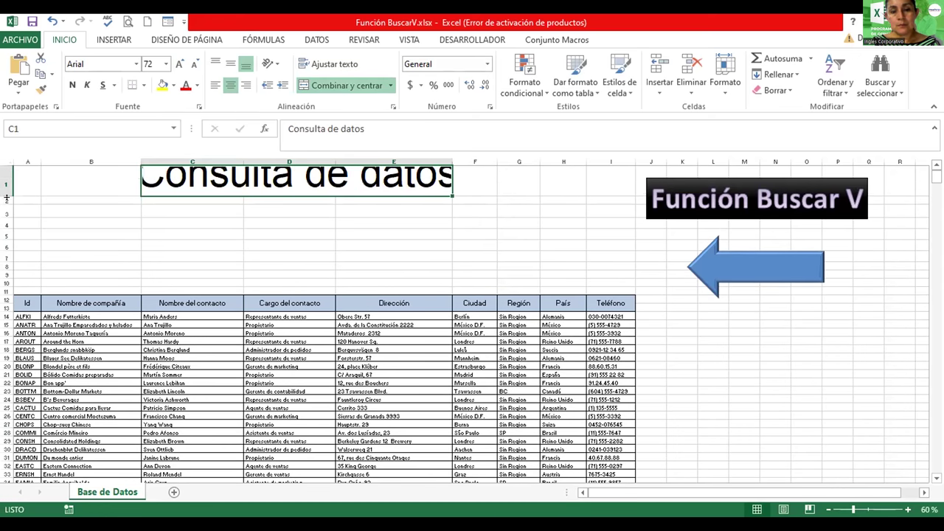
drag(6, 197, 6, 210)
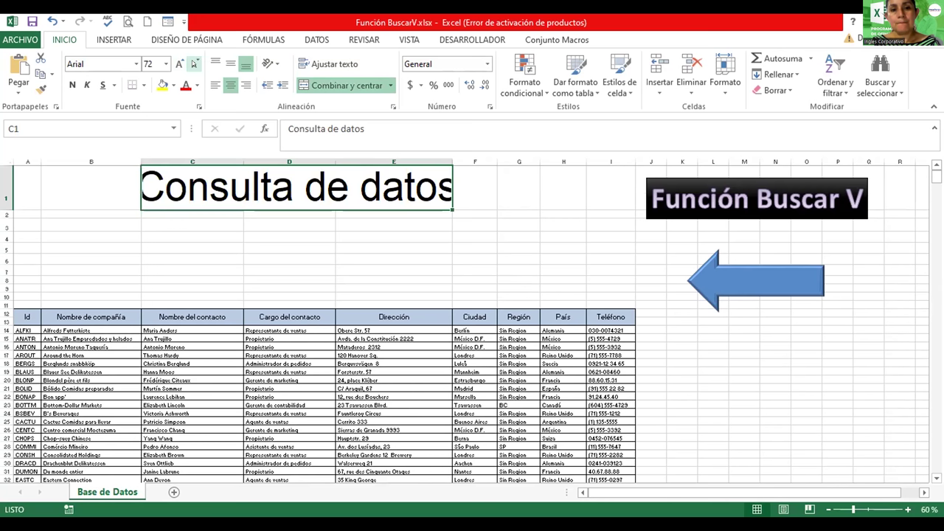
click(194, 64)
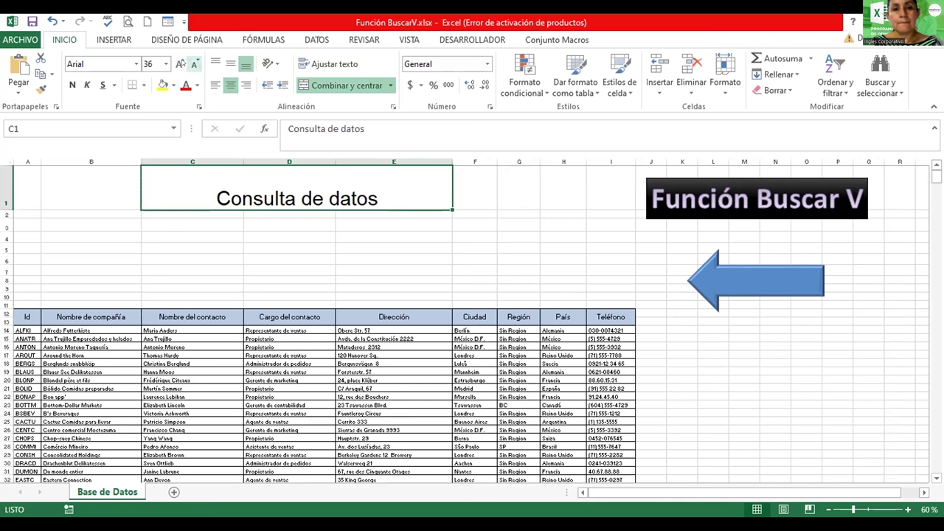
click(179, 65)
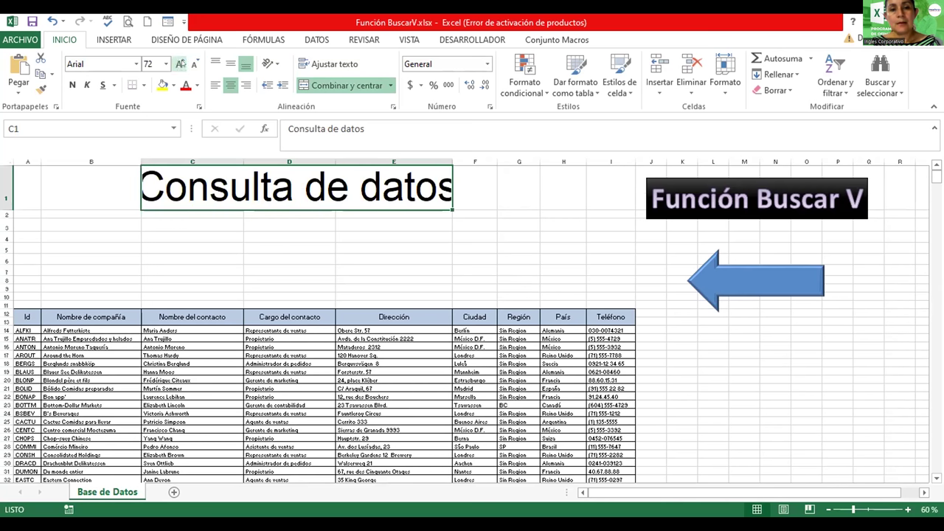
click(194, 64)
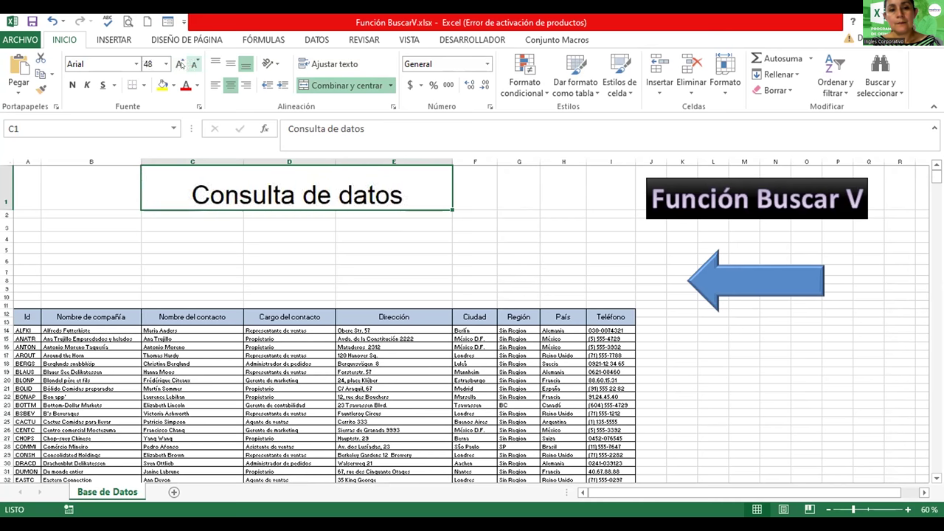
click(136, 64)
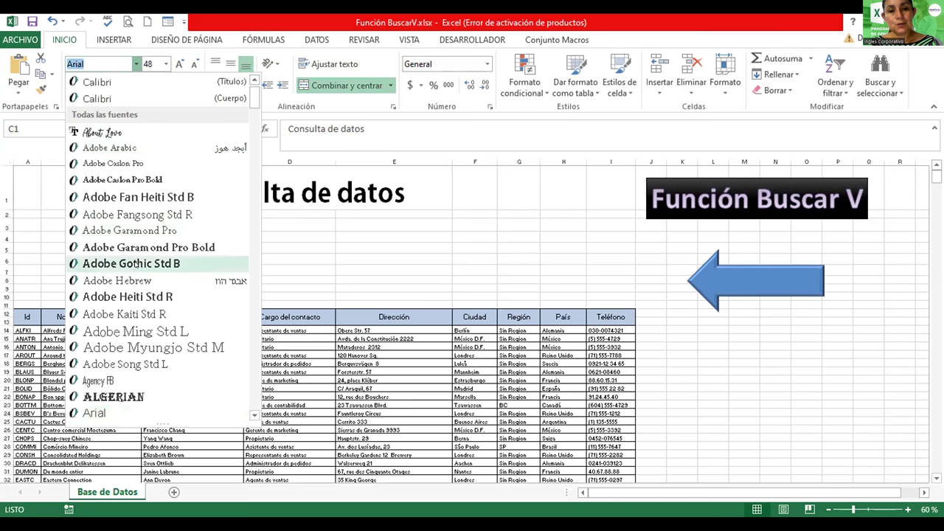
click(132, 264)
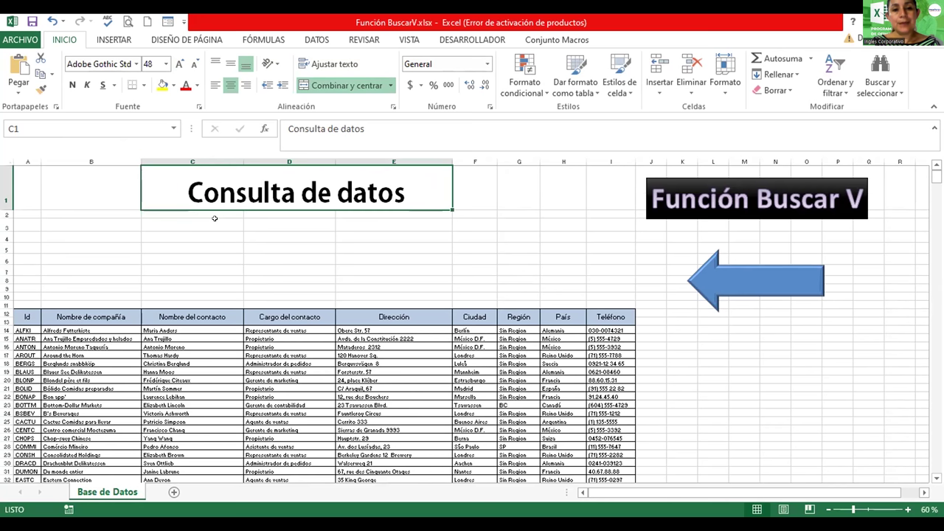
Enter the label 'ID' in C3 and zoom the sheet to 90%.
click(216, 220)
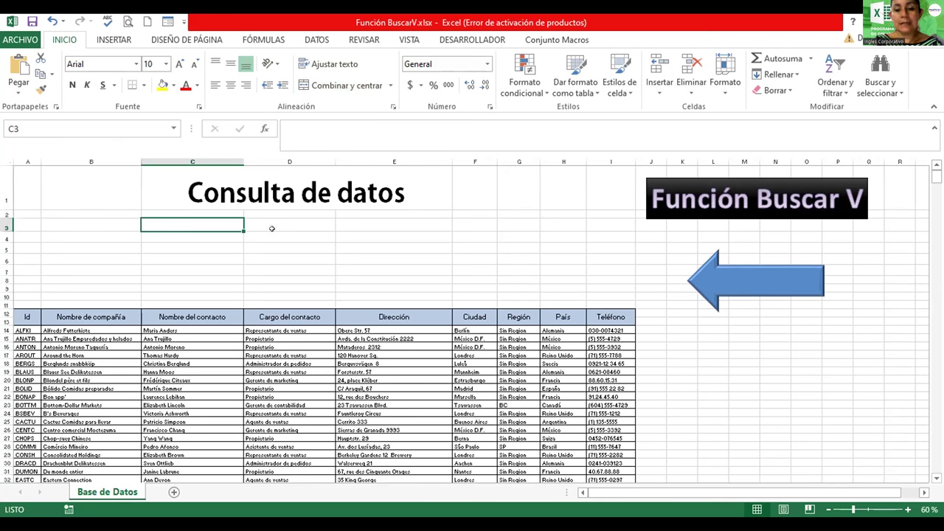
text(ID)
key(Return)
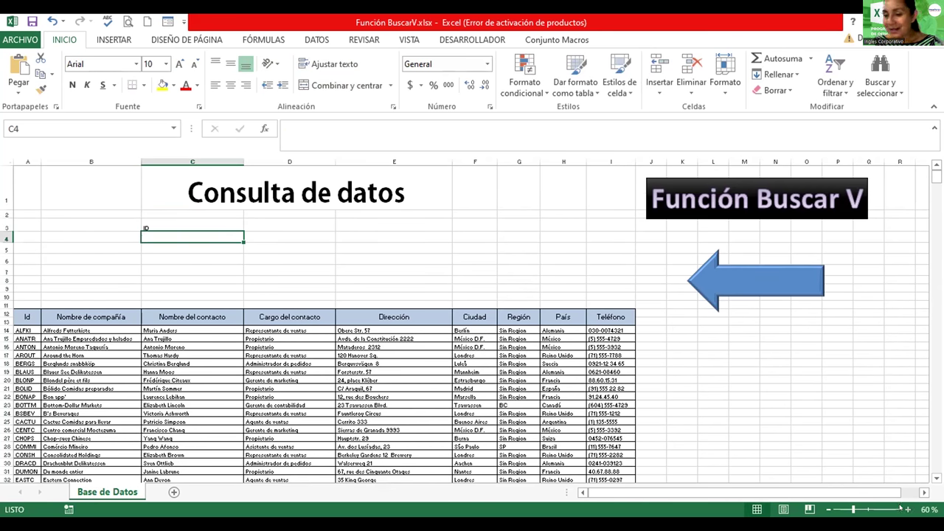
click(908, 509)
click(908, 509)
click(908, 509)
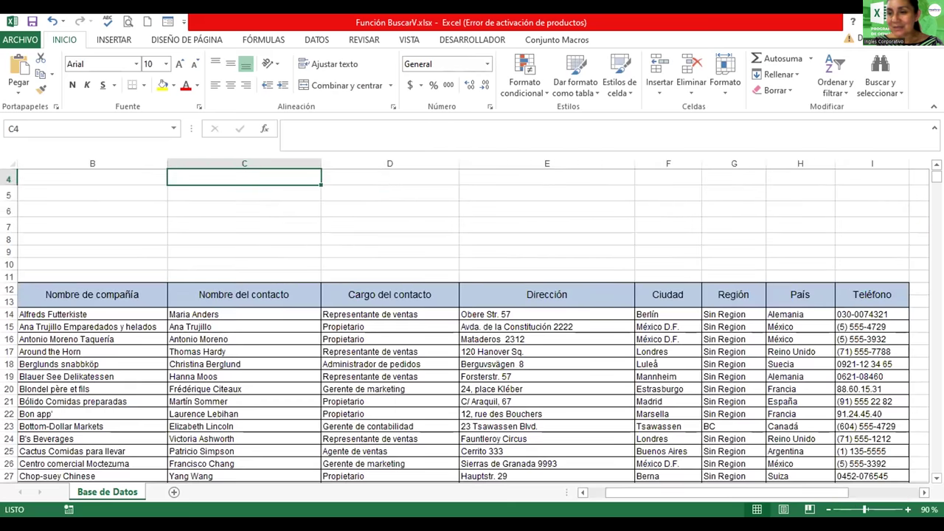
scroll(472, 325, up, 1)
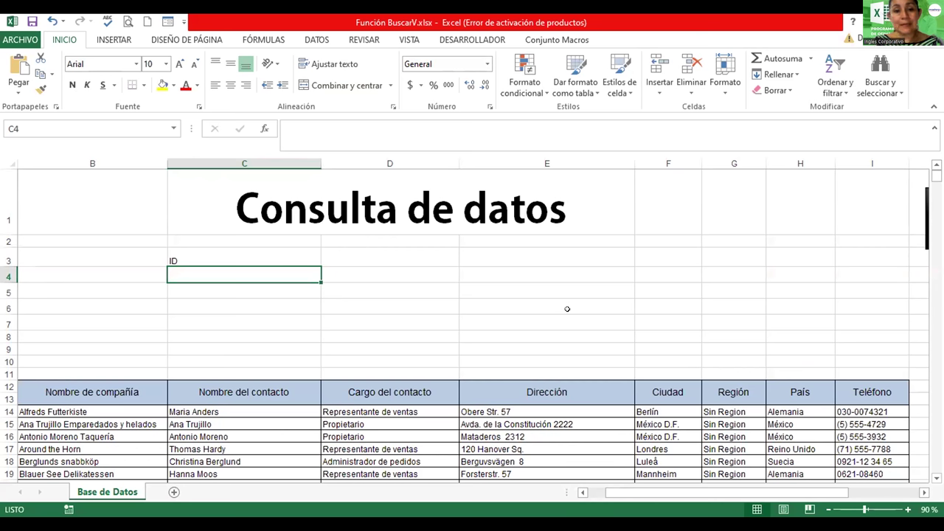
Add the labels 'Nombre del Contacto', 'Ciudad' and 'País' in C4 to C6.
text(Nombre del Contacto)
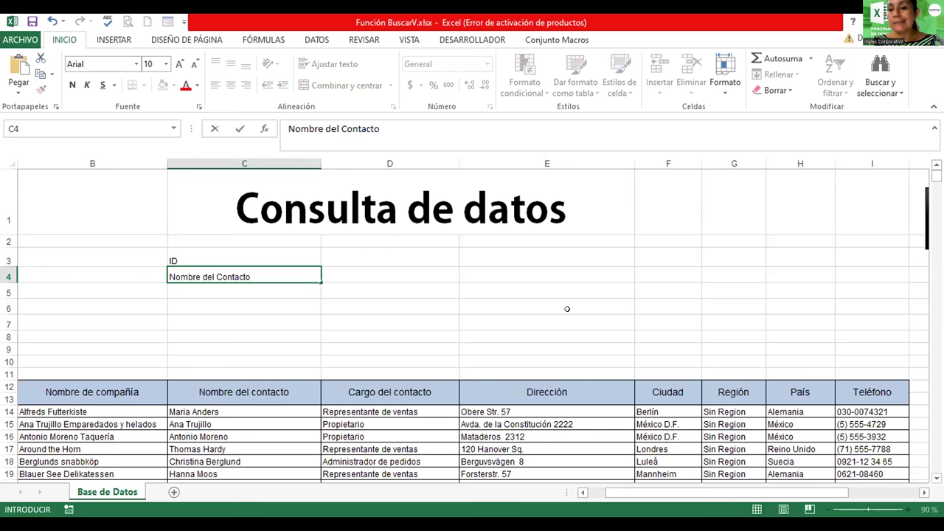
key(Return)
text(Ciudad)
key(Return)
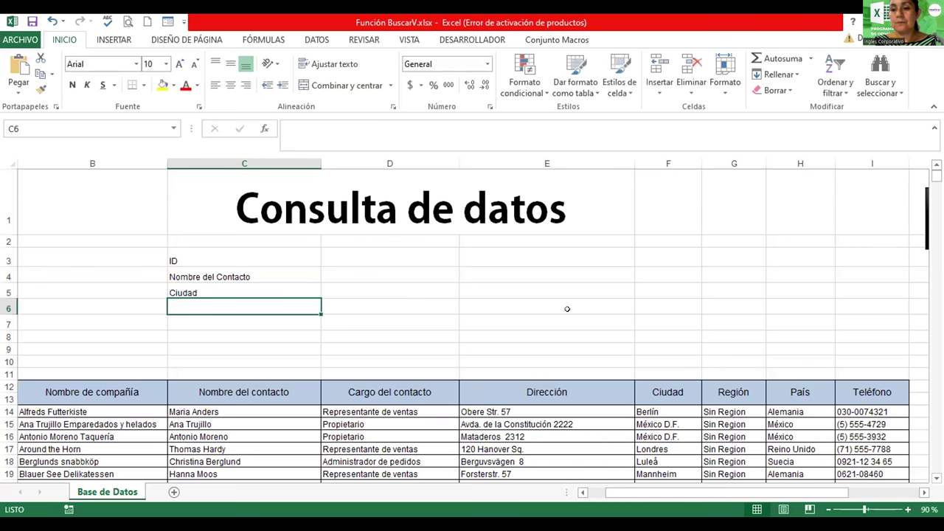
text(País)
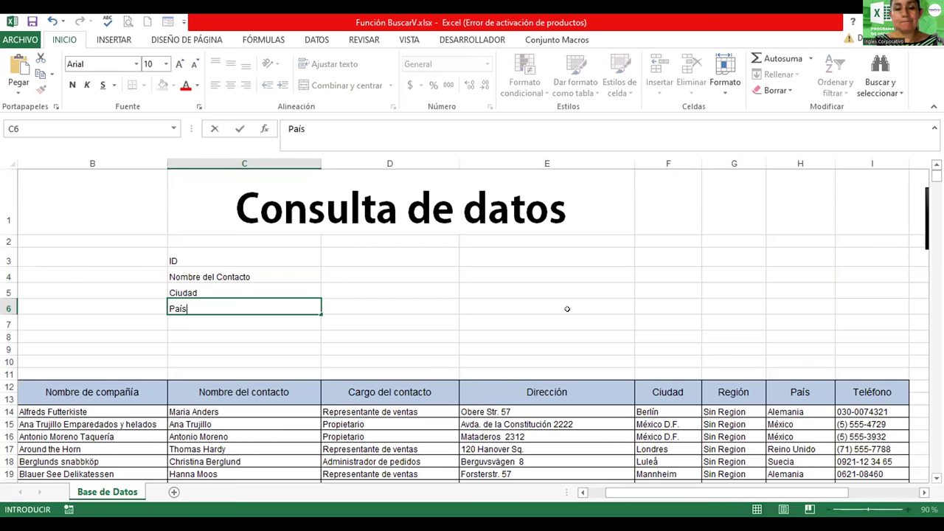
key(Return)
Make the labels in C3:C6 bold at 18 points and autofit column C to them.
drag(201, 258, 205, 297)
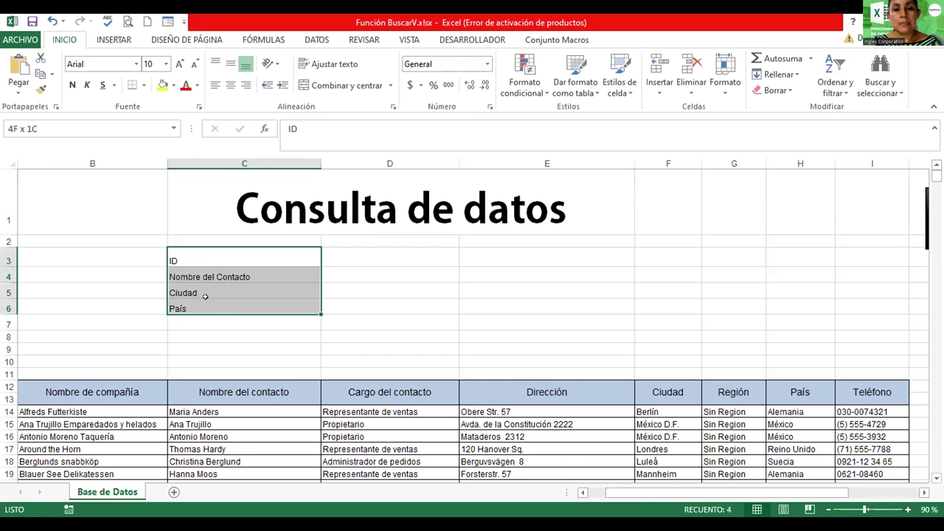
click(71, 85)
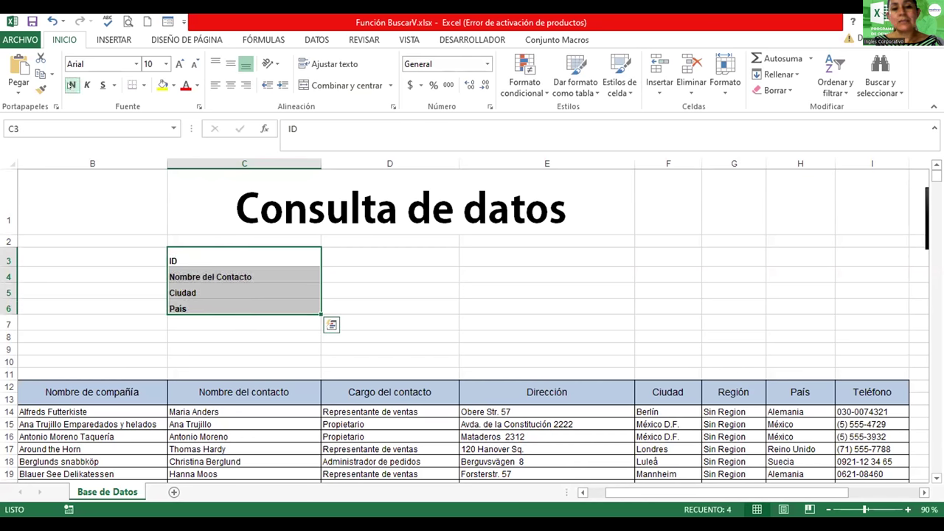
click(178, 63)
click(178, 63)
click(177, 63)
click(178, 64)
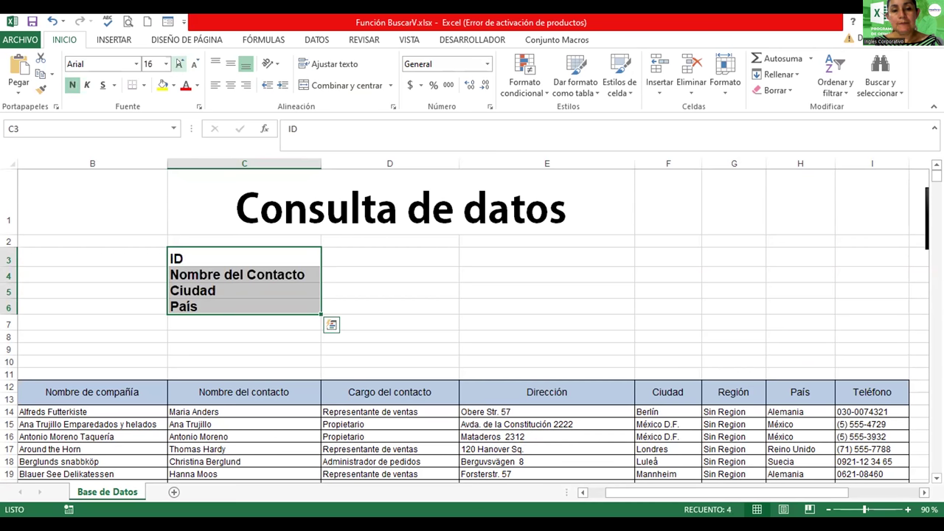
click(183, 63)
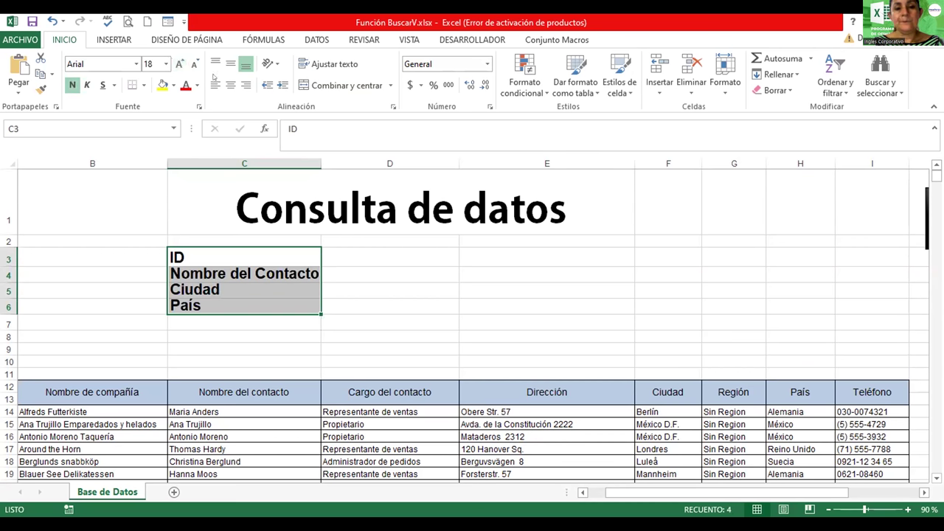
double_click(321, 161)
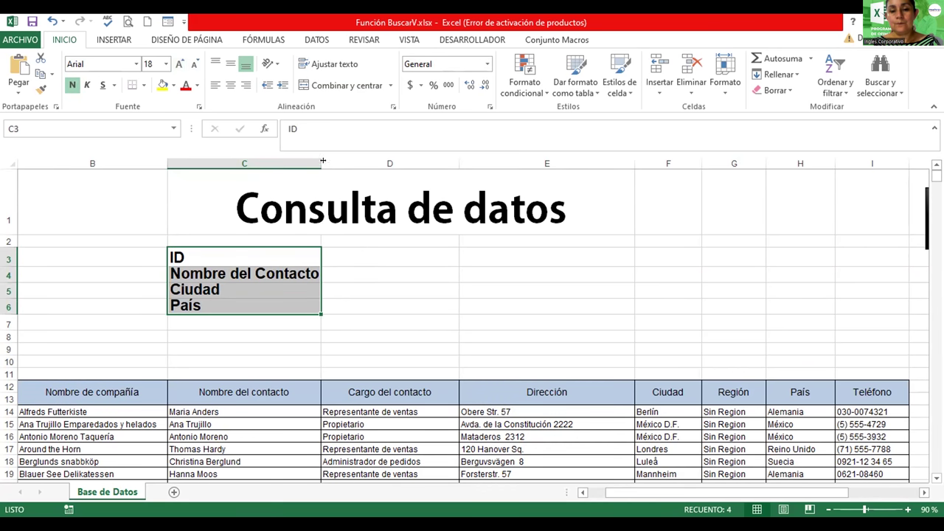
click(501, 259)
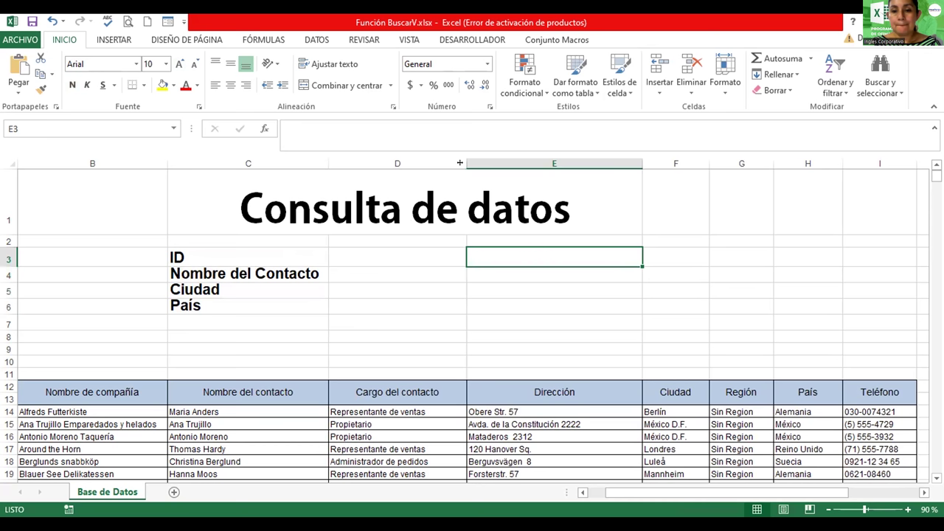
Narrow column D and give E3:E6 all borders, a thick box outline and light red fill.
drag(459, 163, 447, 163)
drag(503, 254, 512, 305)
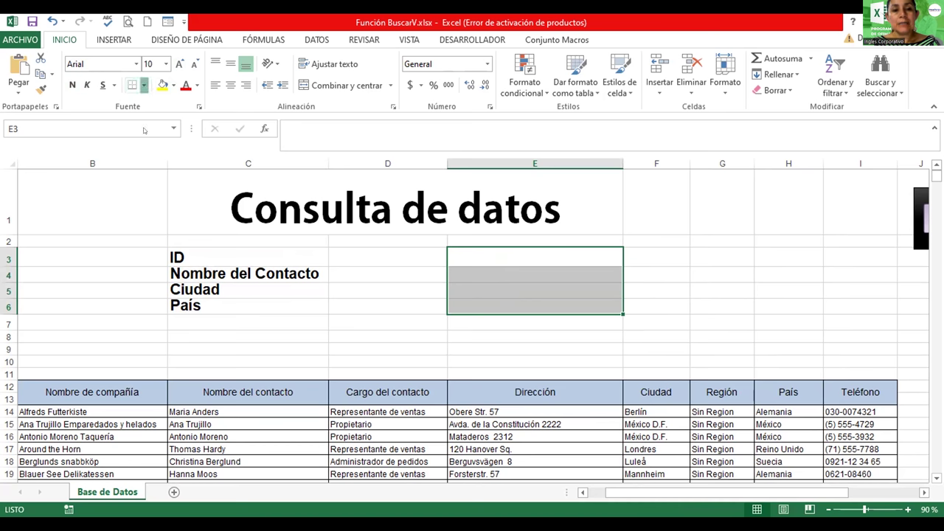
click(144, 85)
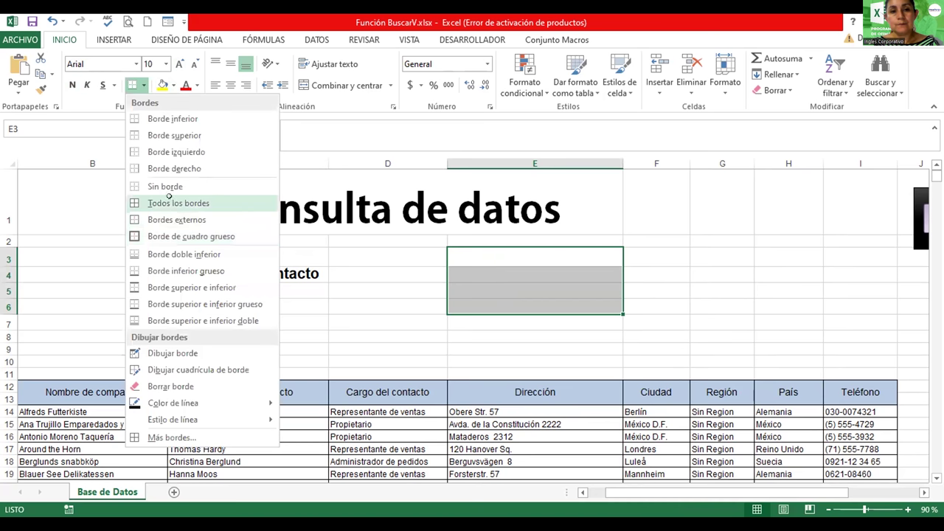
click(169, 197)
click(145, 86)
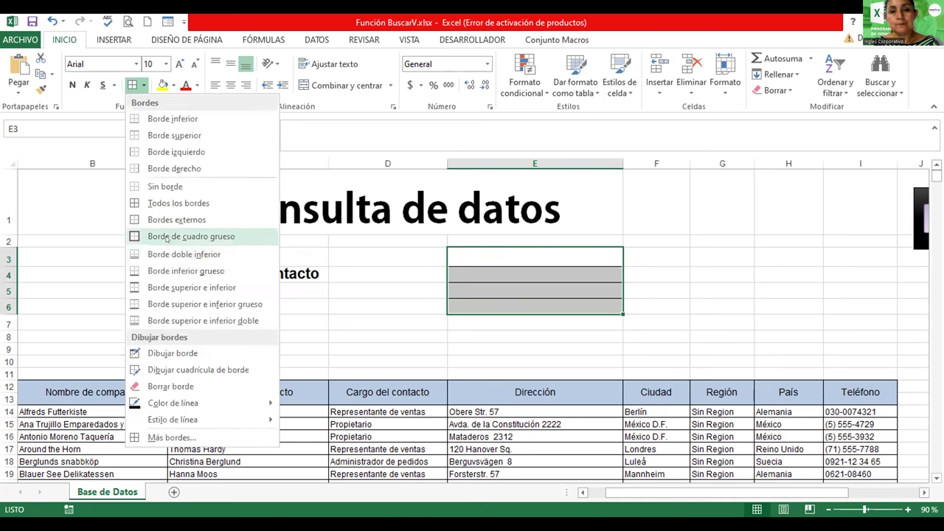
click(167, 237)
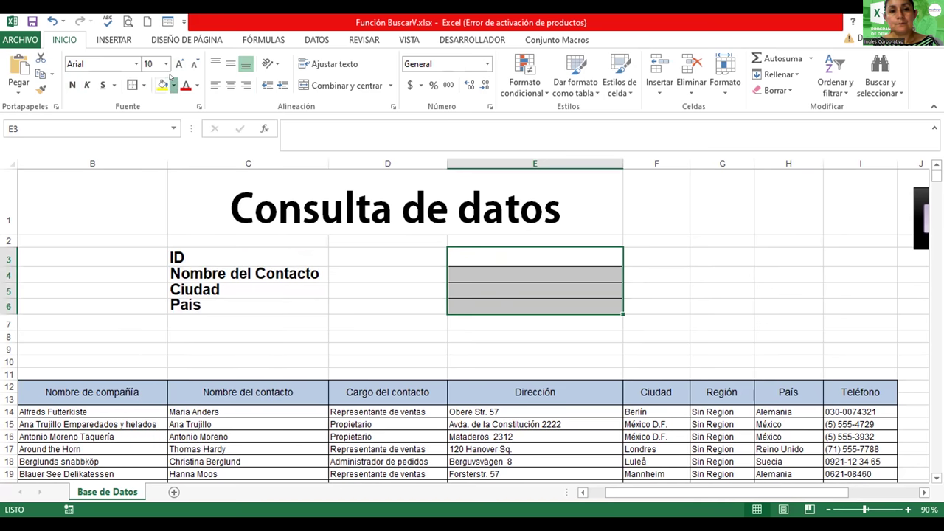
click(173, 85)
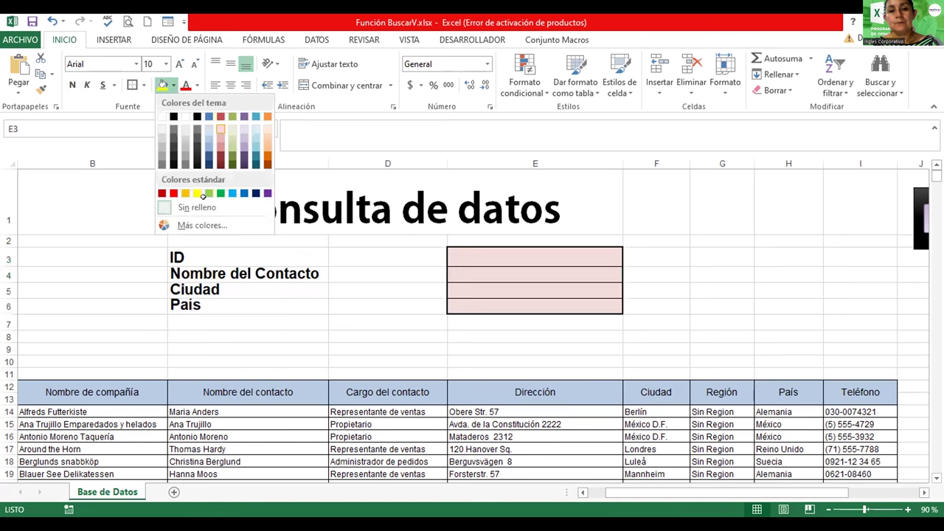
click(218, 130)
drag(183, 253, 190, 295)
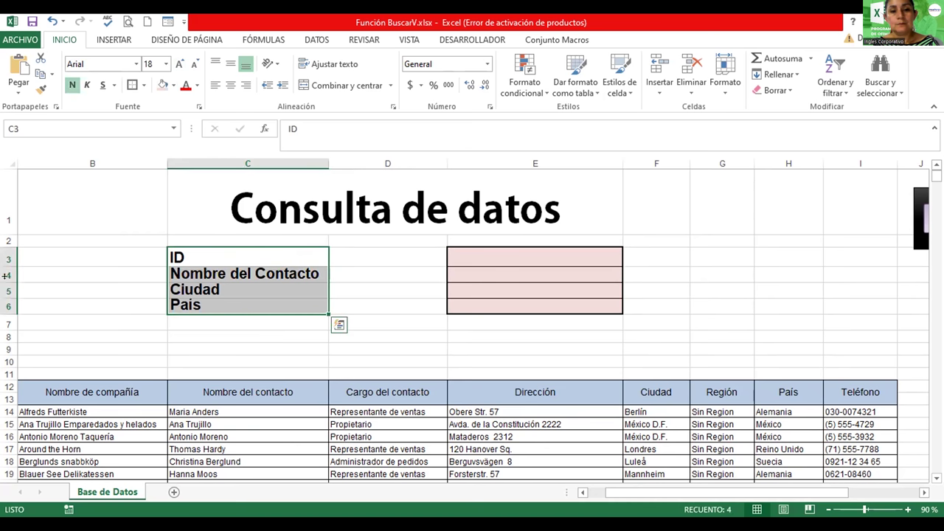
Drag rows 4 and 3 taller so the form labels and pink answer boxes have more room.
drag(6, 282, 7, 327)
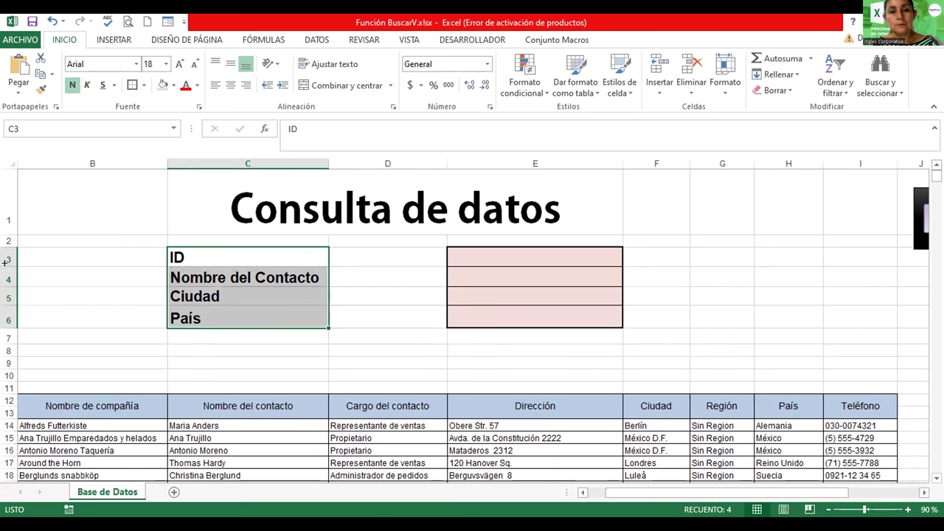
drag(5, 263, 380, 269)
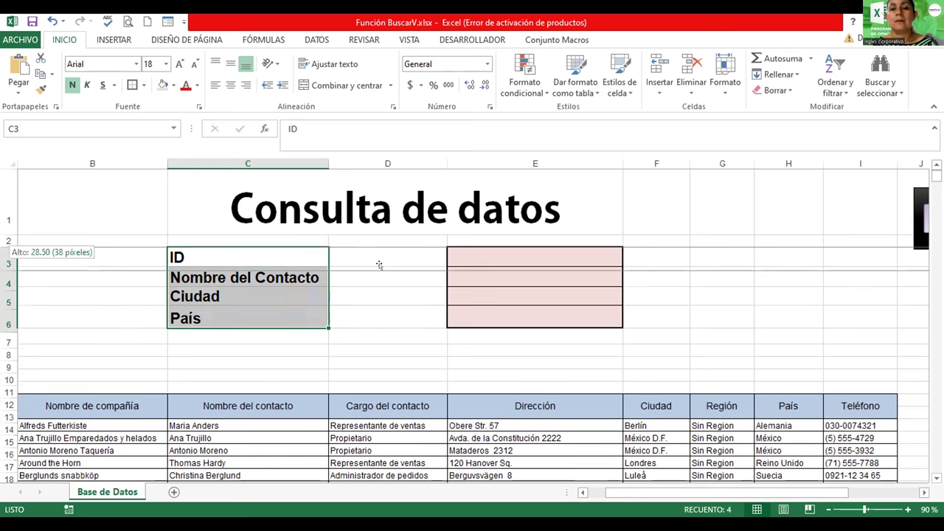
click(391, 265)
click(735, 260)
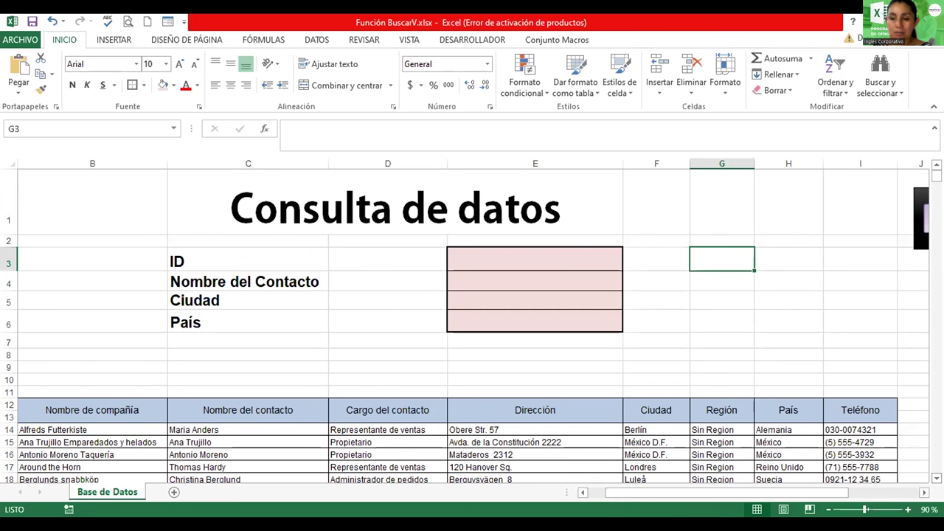
scroll(472, 325, down, 1)
scroll(472, 325, down, 1)
scroll(472, 324, down, 1)
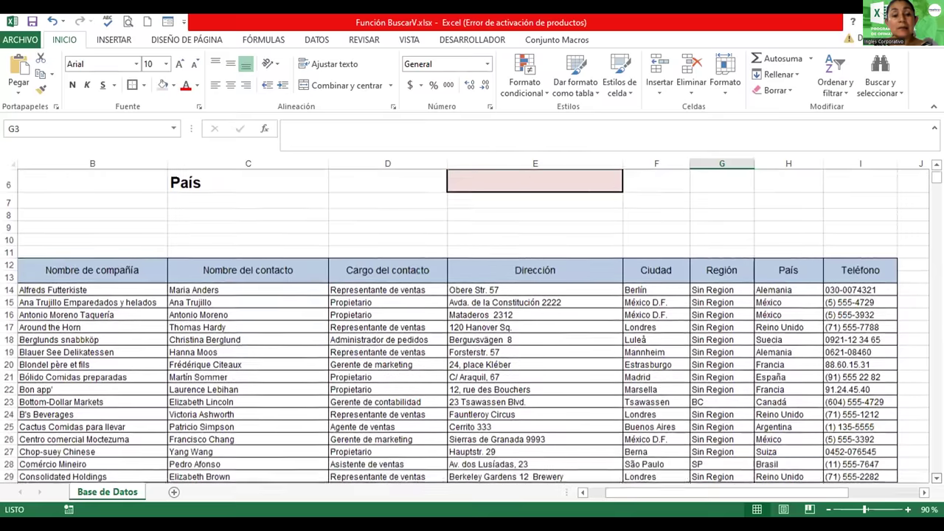
scroll(472, 324, down, 1)
scroll(472, 325, down, 1)
scroll(472, 325, down, 1)
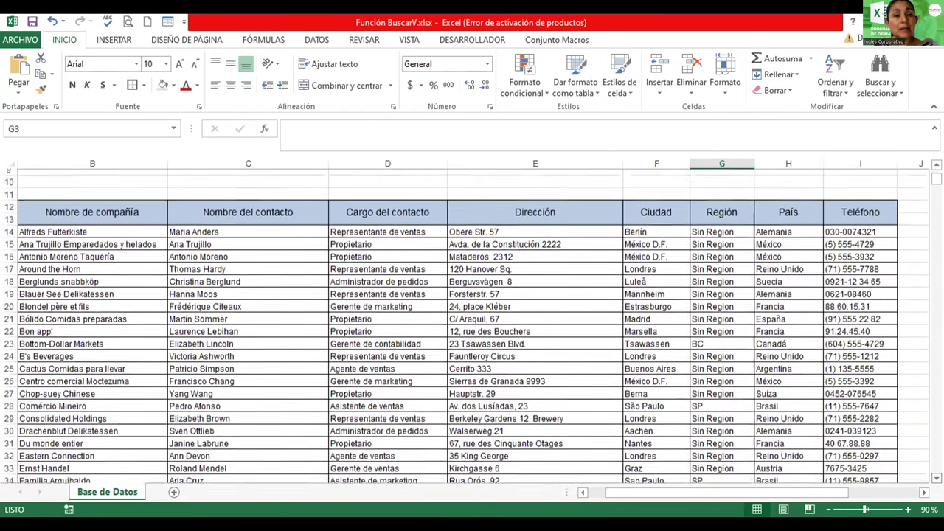
scroll(472, 324, down, 1)
scroll(472, 325, down, 1)
scroll(472, 324, down, 3)
scroll(472, 325, down, 2)
scroll(472, 325, down, 3)
scroll(472, 324, down, 3)
scroll(472, 325, down, 3)
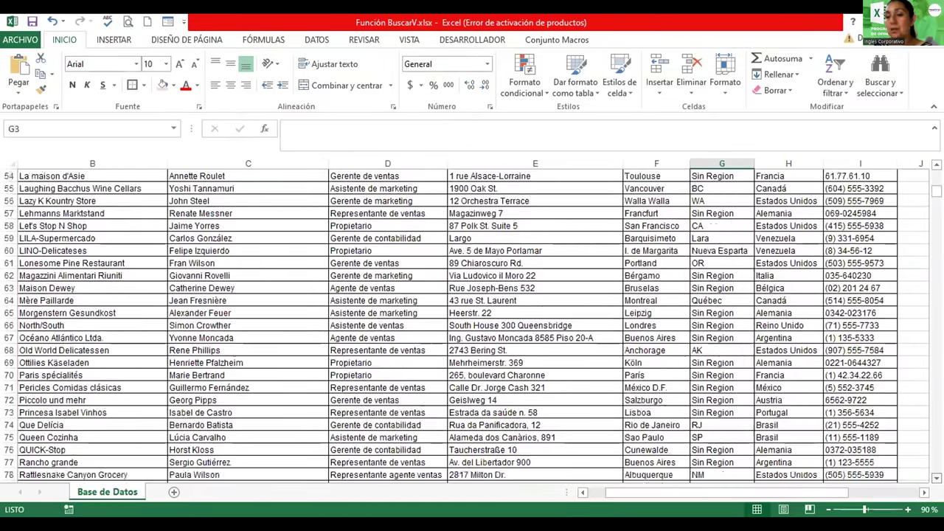
scroll(472, 325, down, 5)
scroll(472, 324, down, 1)
scroll(473, 325, down, 4)
scroll(472, 325, down, 1)
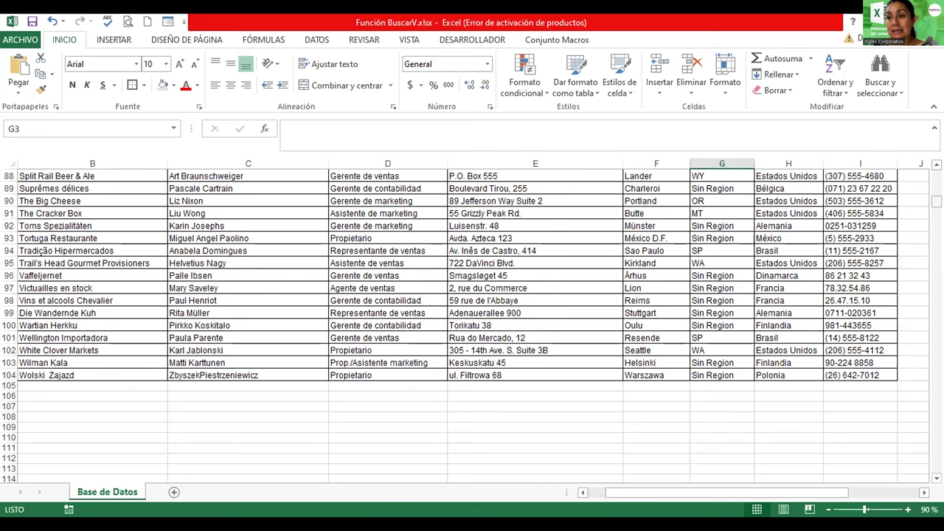
mouse_move(936, 202)
mouse_down()
mouse_move(936, 214)
mouse_move(936, 175)
mouse_up()
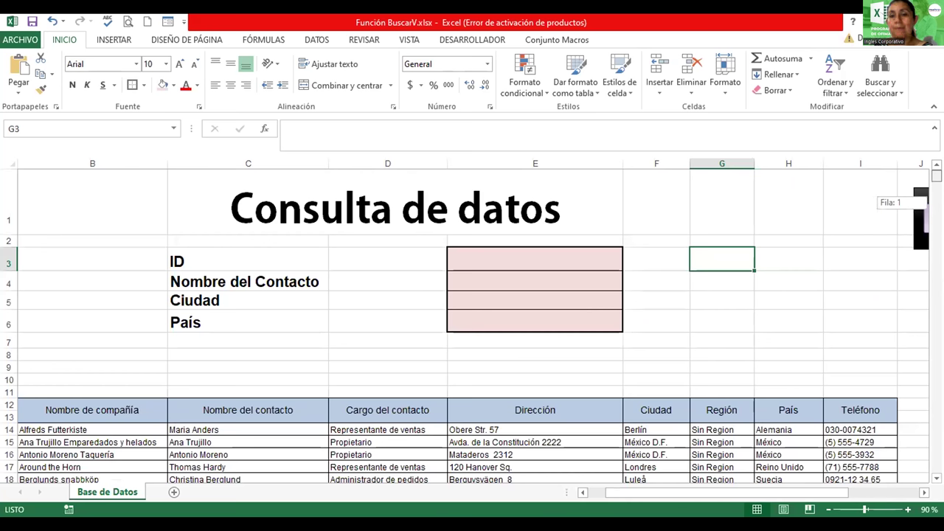
click(469, 253)
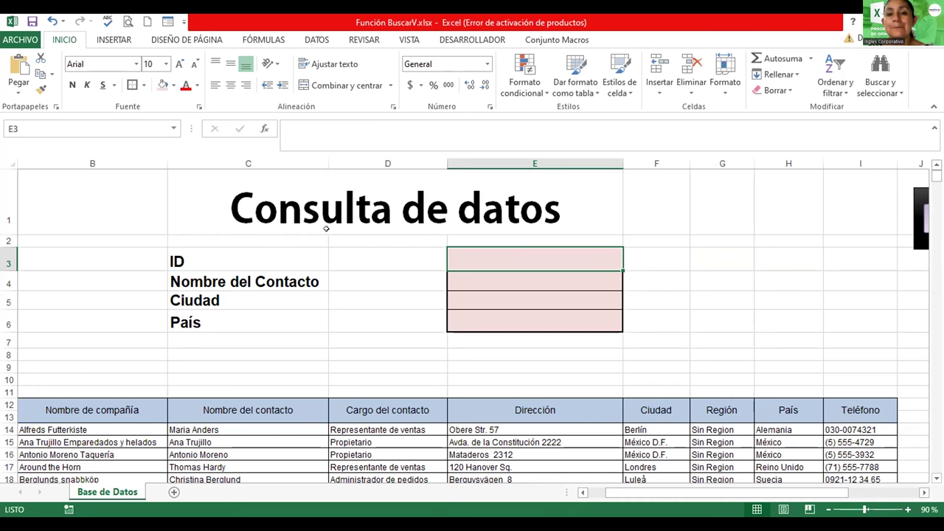
Fill the label cells C3:C6 with a pale green background.
drag(248, 251, 239, 326)
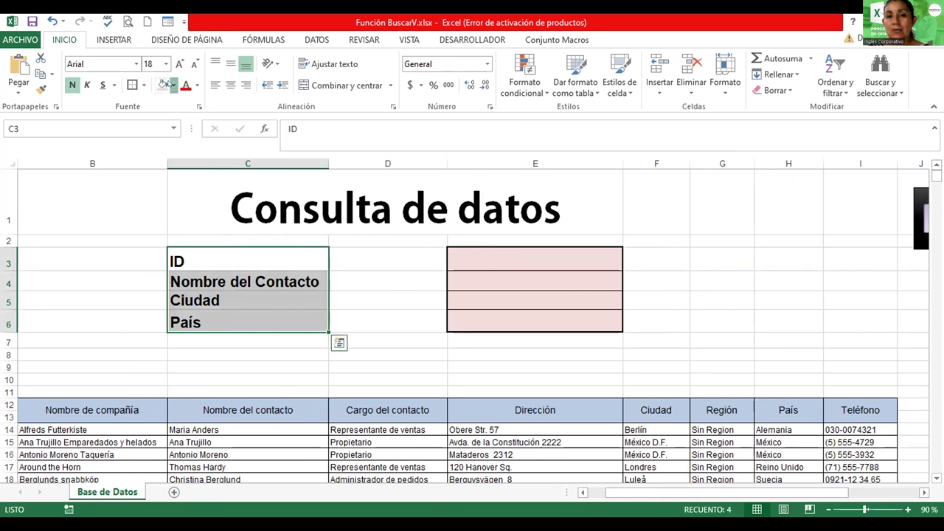
click(174, 85)
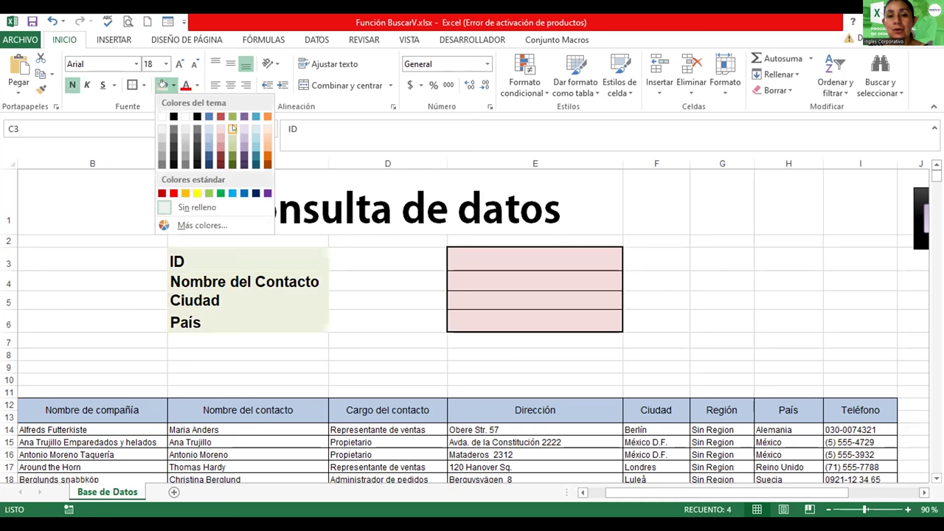
click(232, 128)
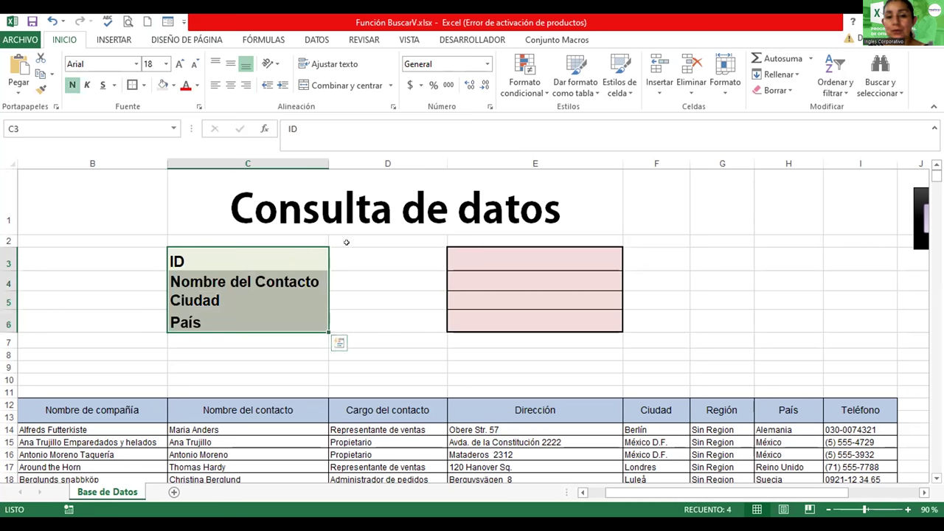
click(368, 271)
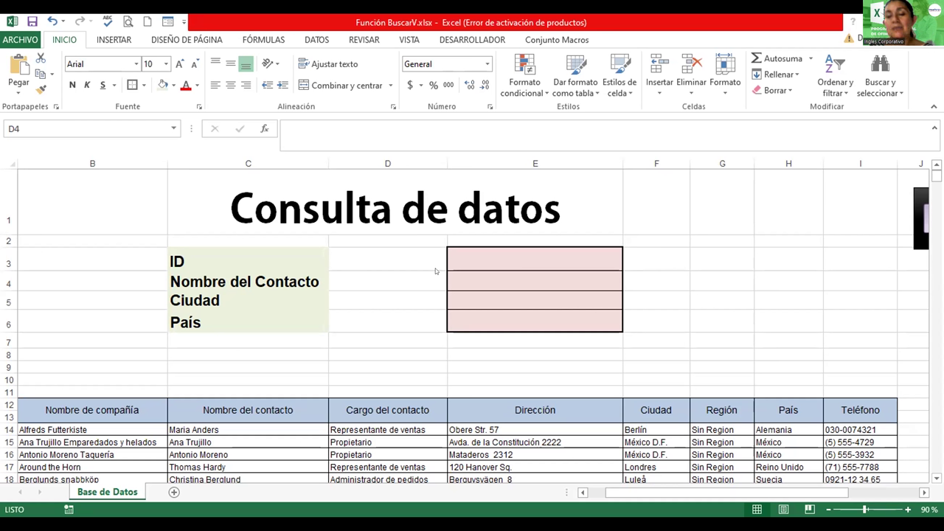
click(479, 251)
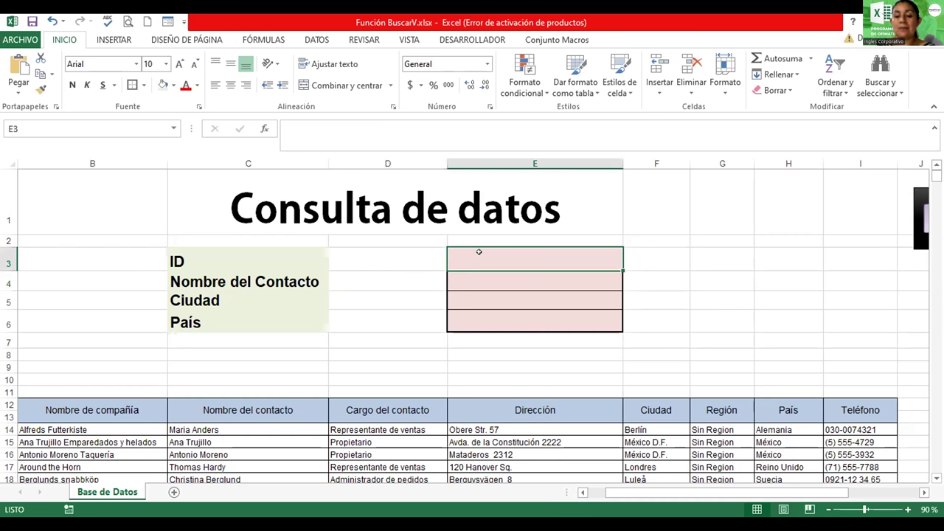
double_click(478, 251)
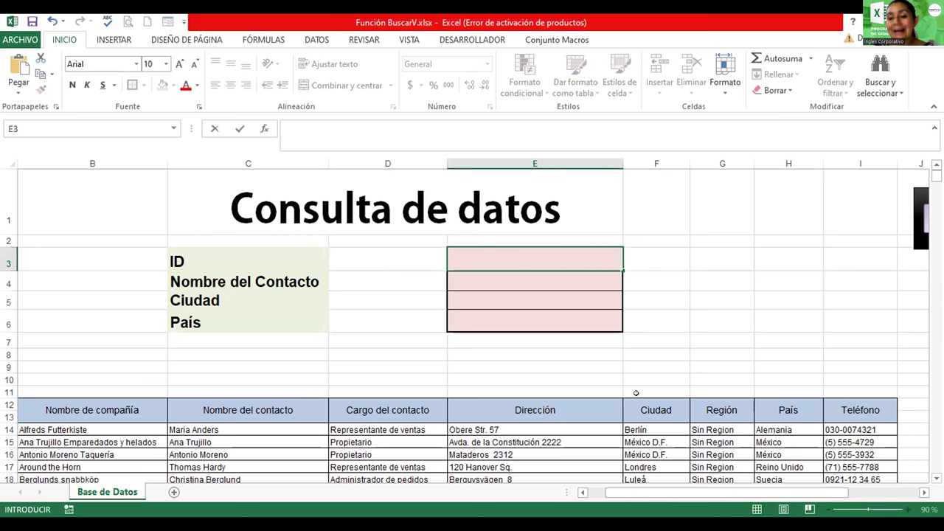
drag(722, 493, 666, 494)
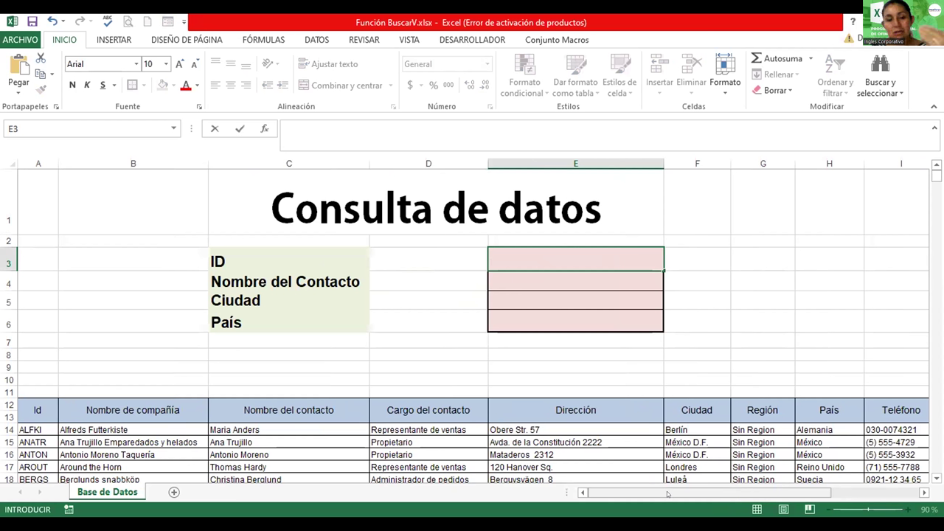
click(567, 250)
text(ANATR)
key(Return)
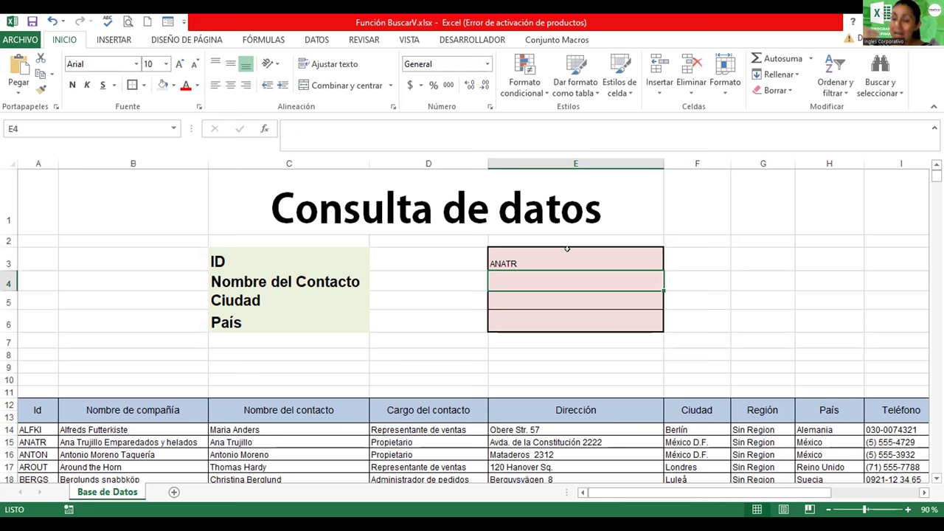
click(557, 253)
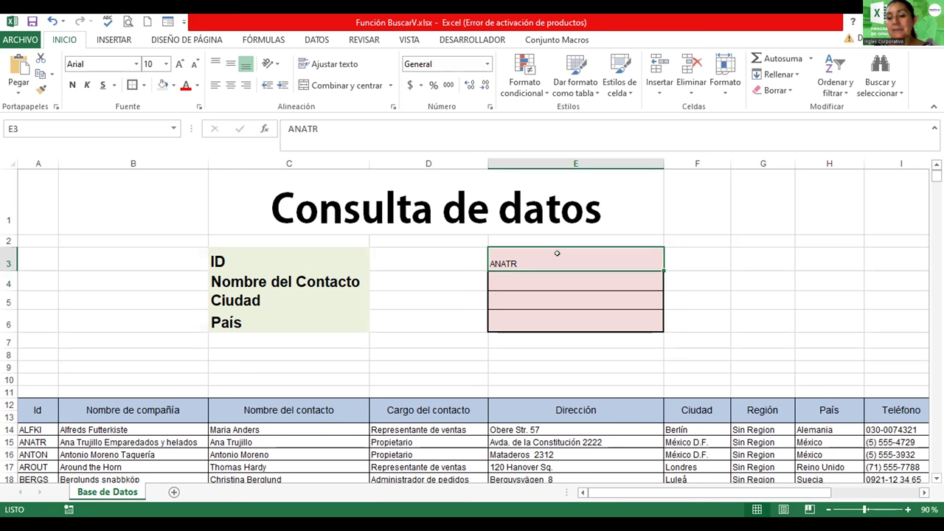
key(Delete)
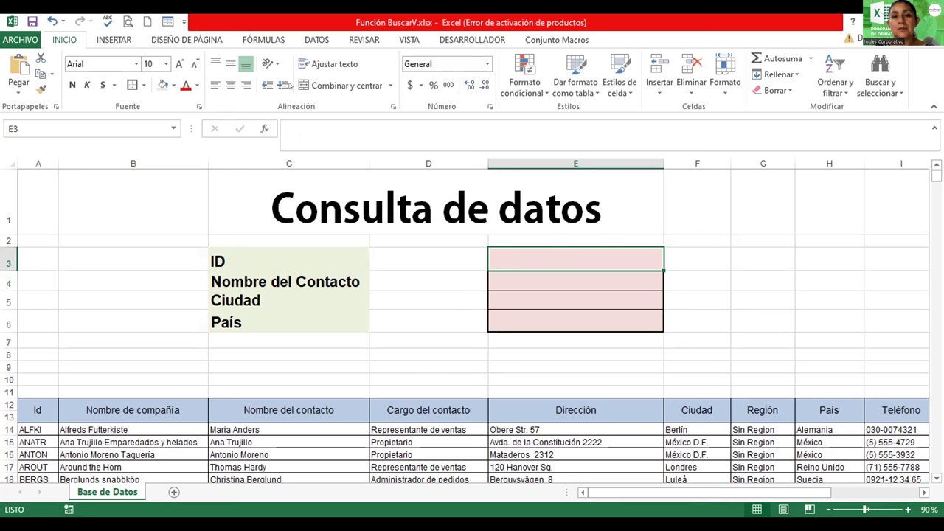
Bring up the Insertar función list from E3 with Shift+F3, then cancel it.
text(=)
key(shift+F3)
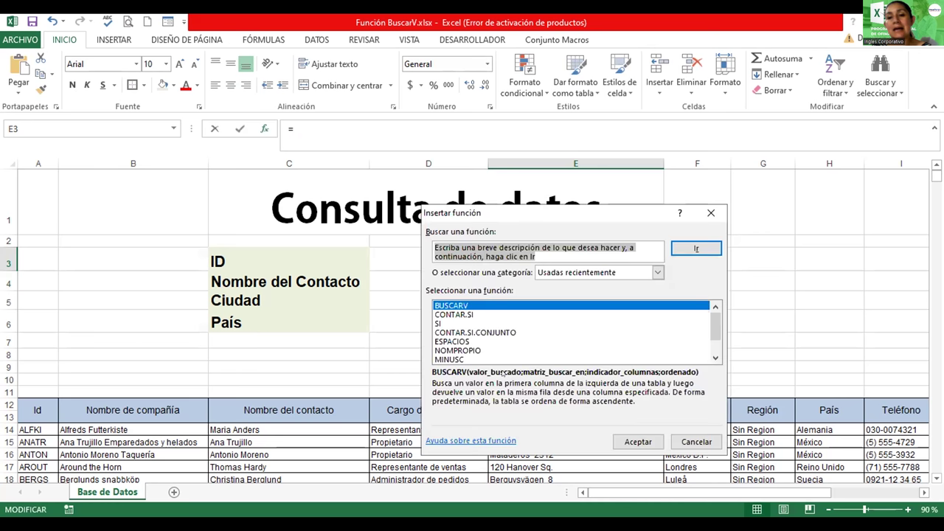
click(446, 306)
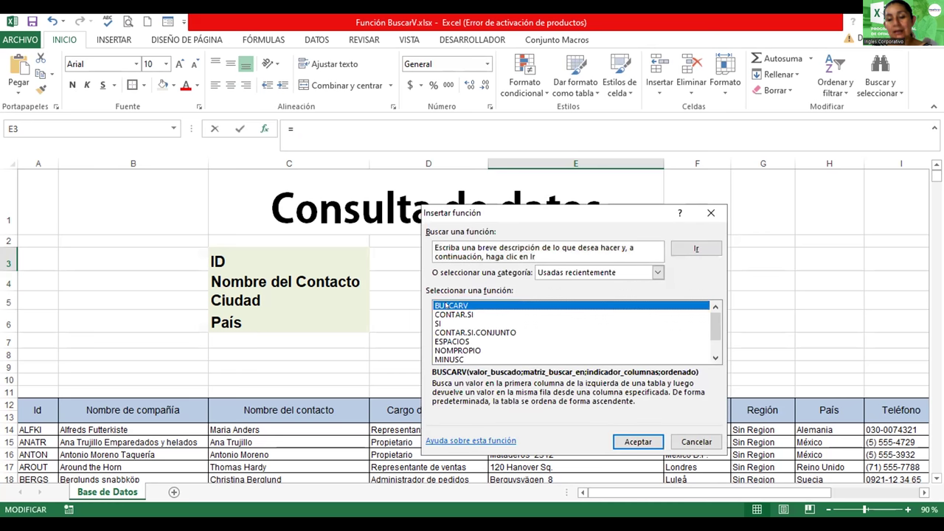
click(696, 441)
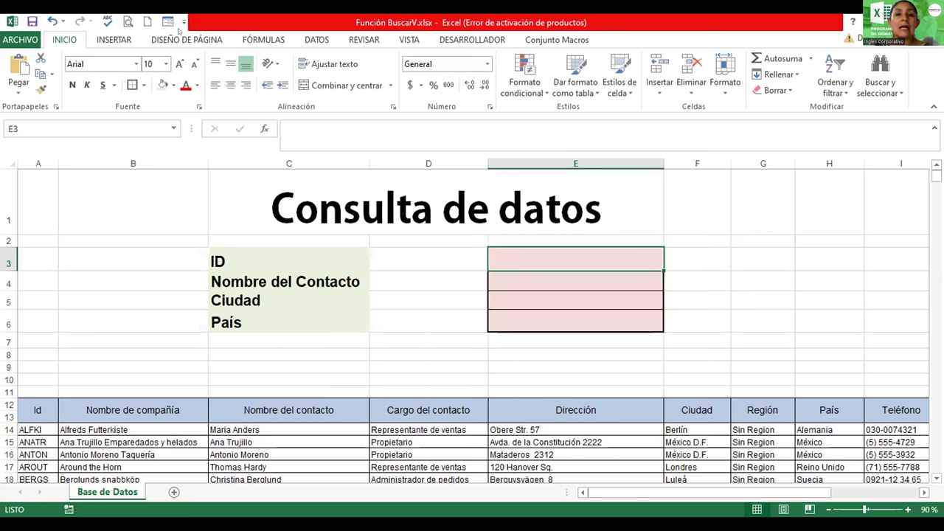
Browse BUSCARV in the Fórmulas > Búsqueda y referencia function list.
click(265, 40)
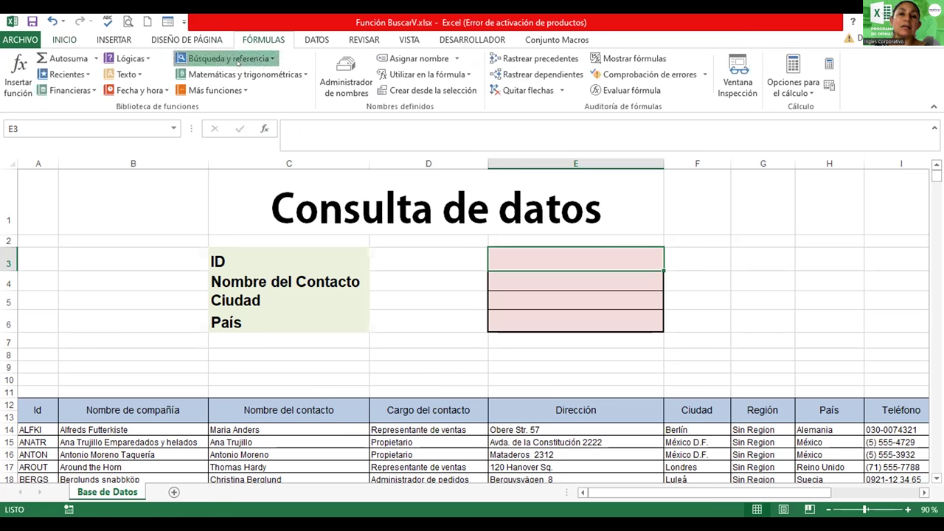
click(238, 62)
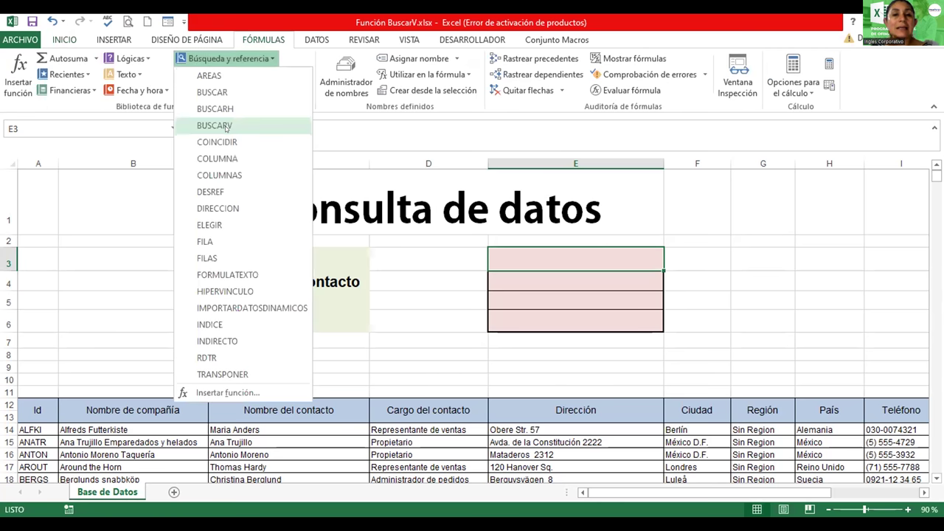
mouse_move(226, 129)
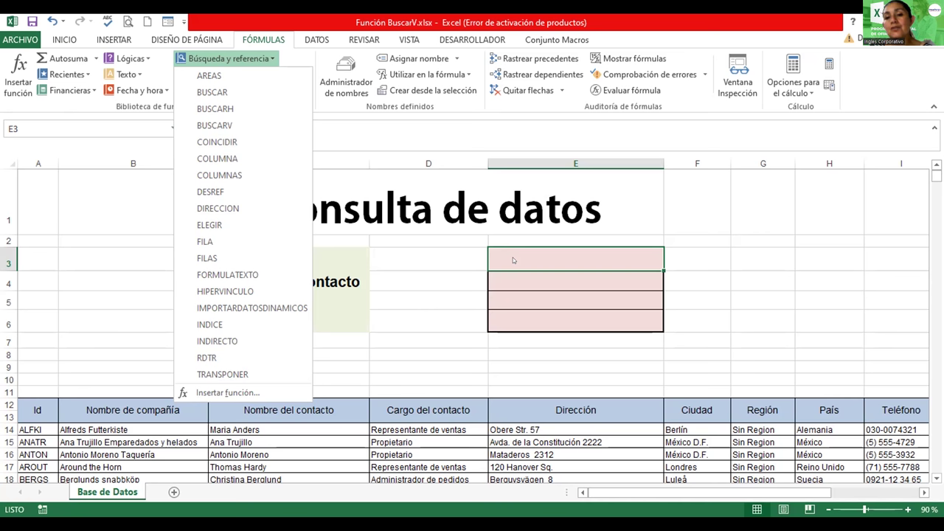
click(513, 258)
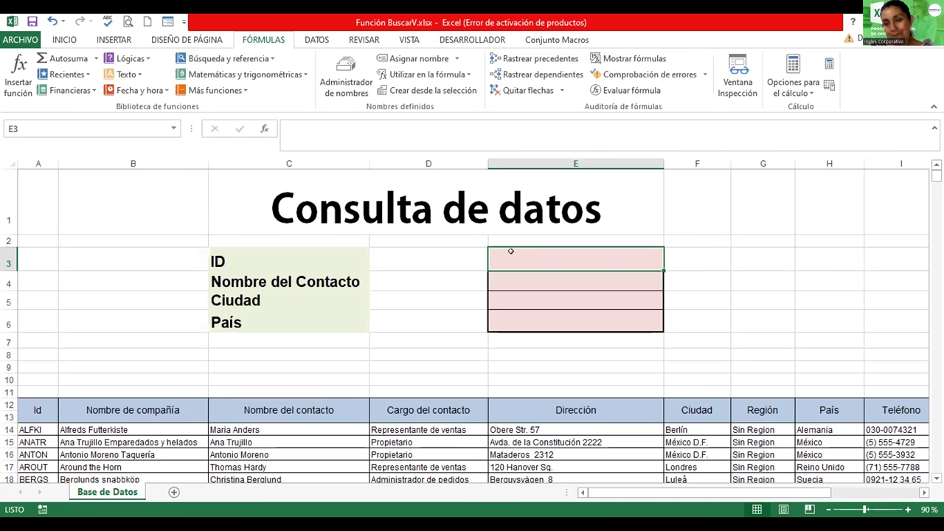
click(226, 56)
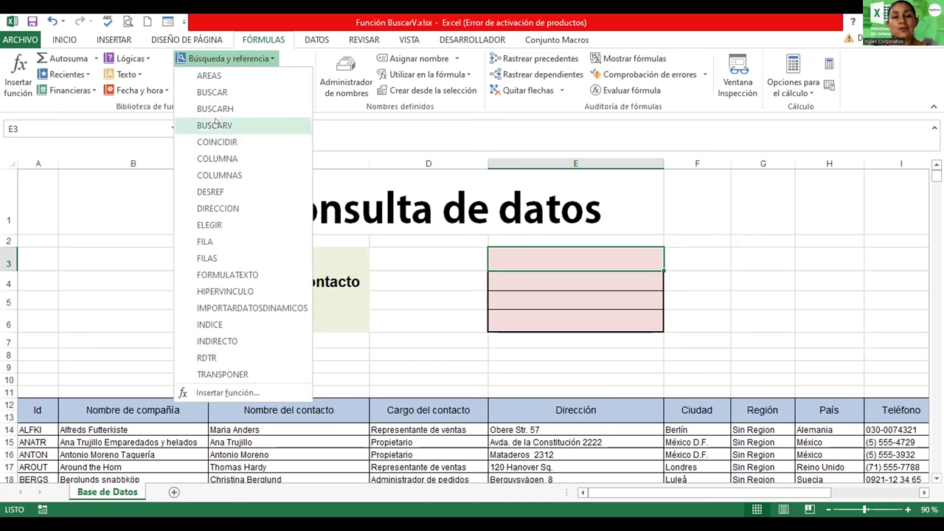
mouse_move(216, 124)
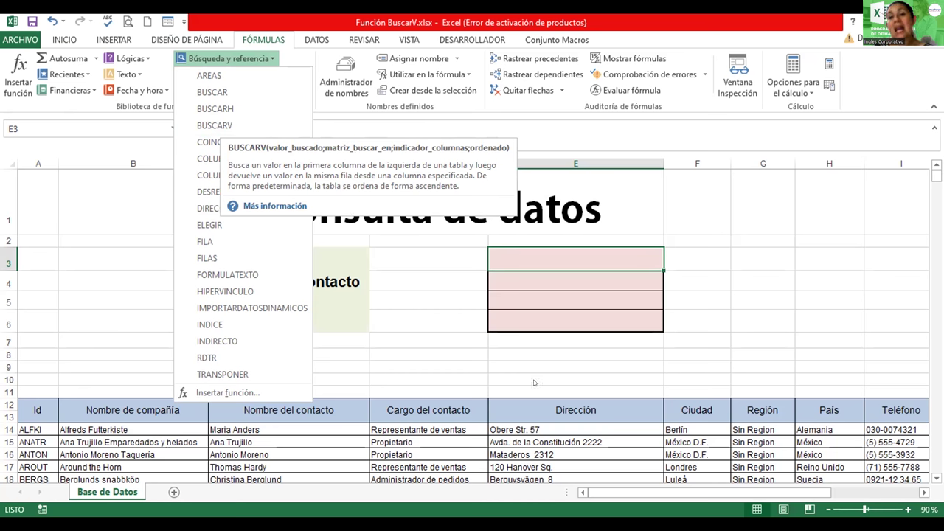
click(504, 359)
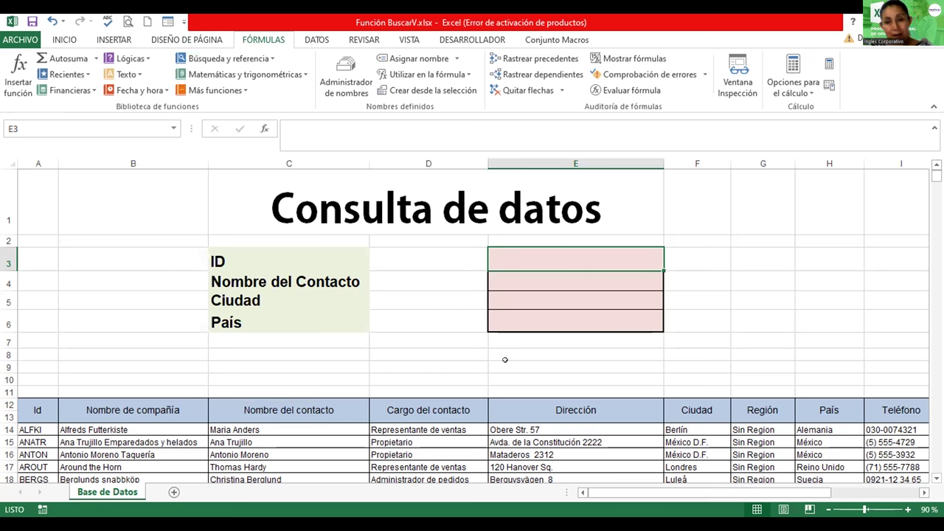
click(826, 509)
click(826, 509)
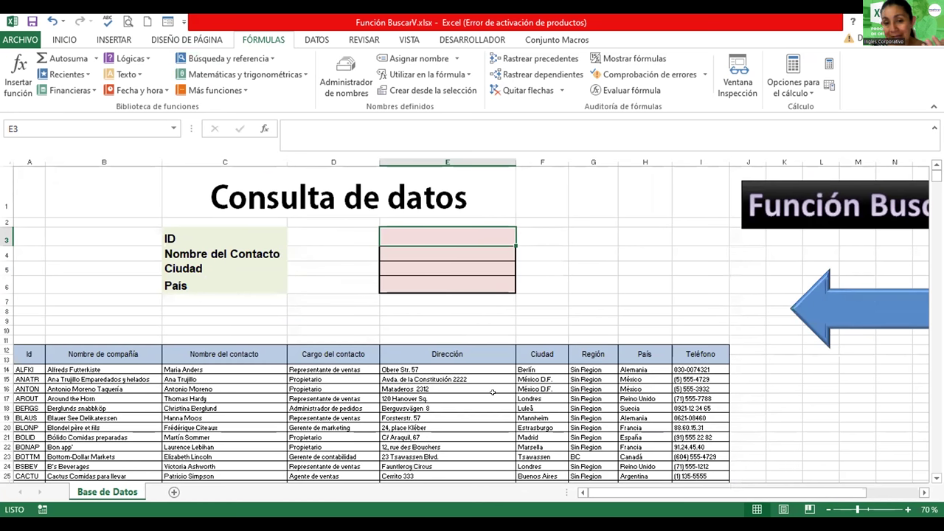
click(449, 251)
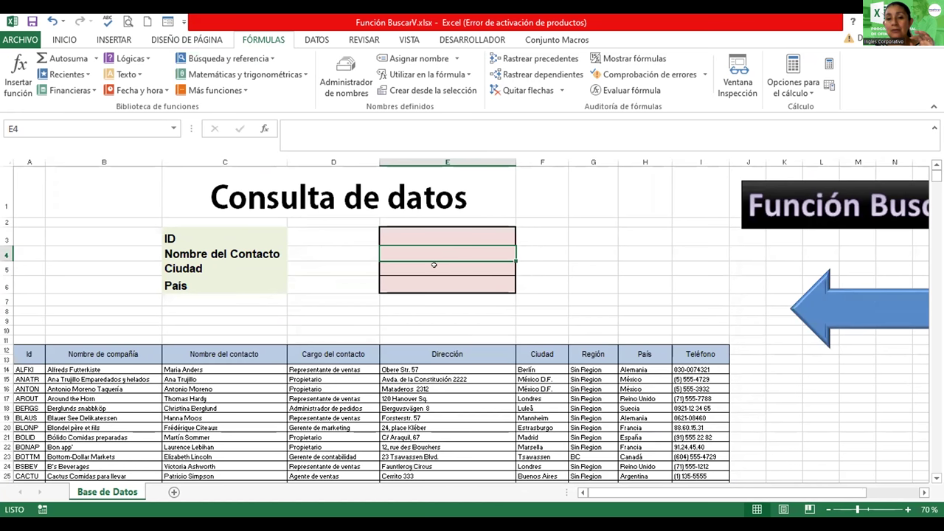
click(435, 264)
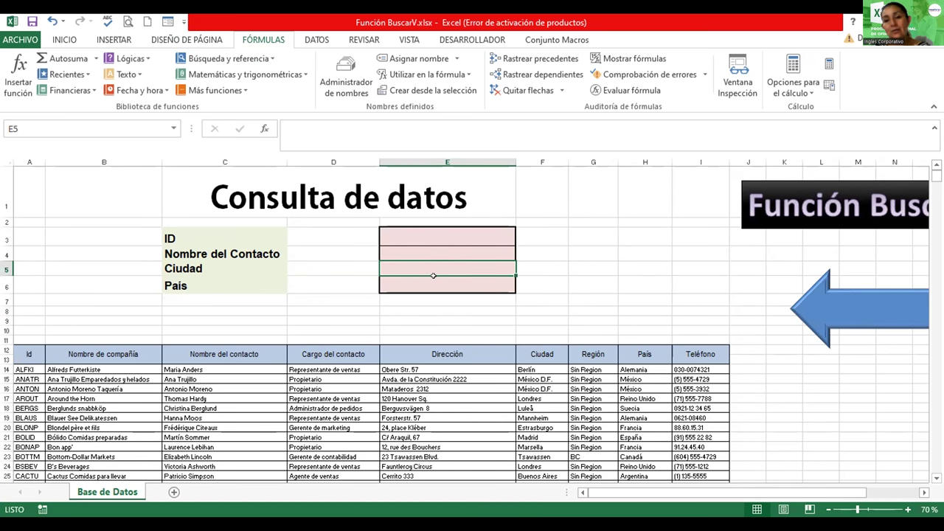
click(433, 276)
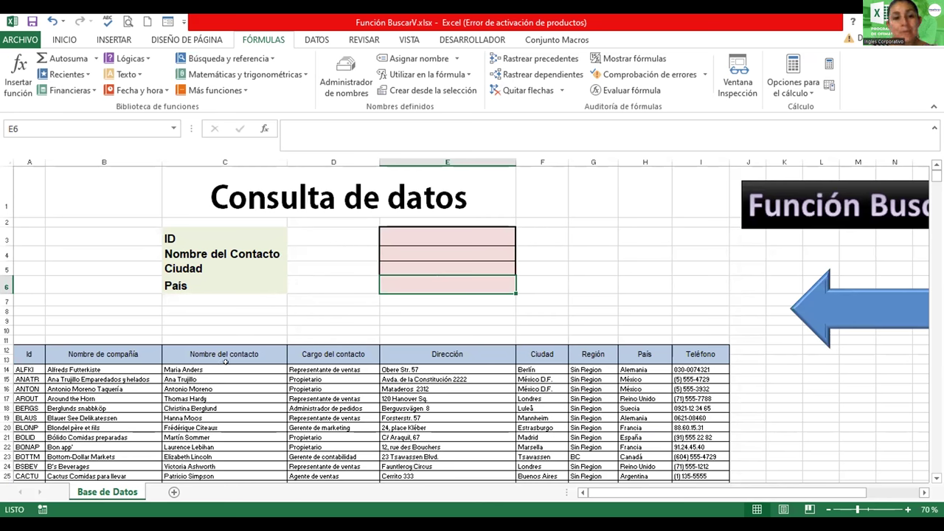
click(25, 352)
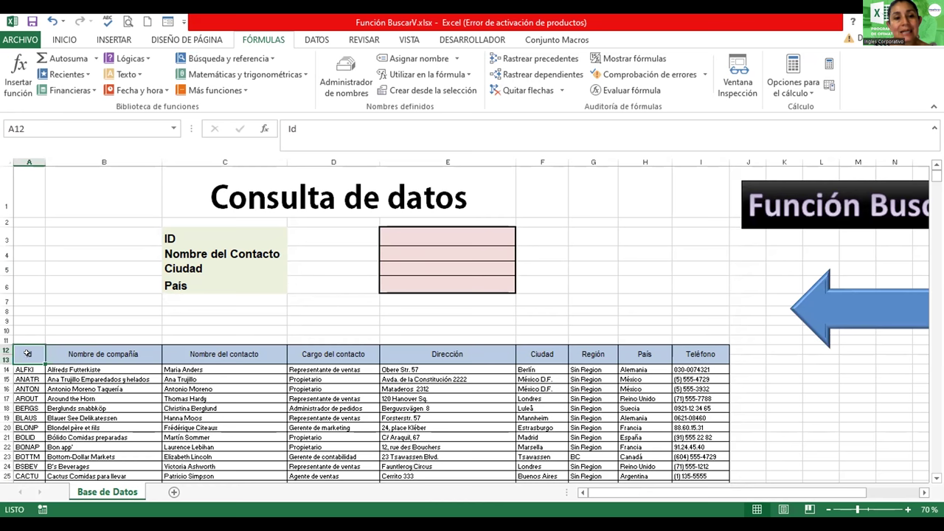
mouse_move(30, 354)
mouse_down()
mouse_move(695, 355)
mouse_move(699, 478)
mouse_move(728, 478)
mouse_up()
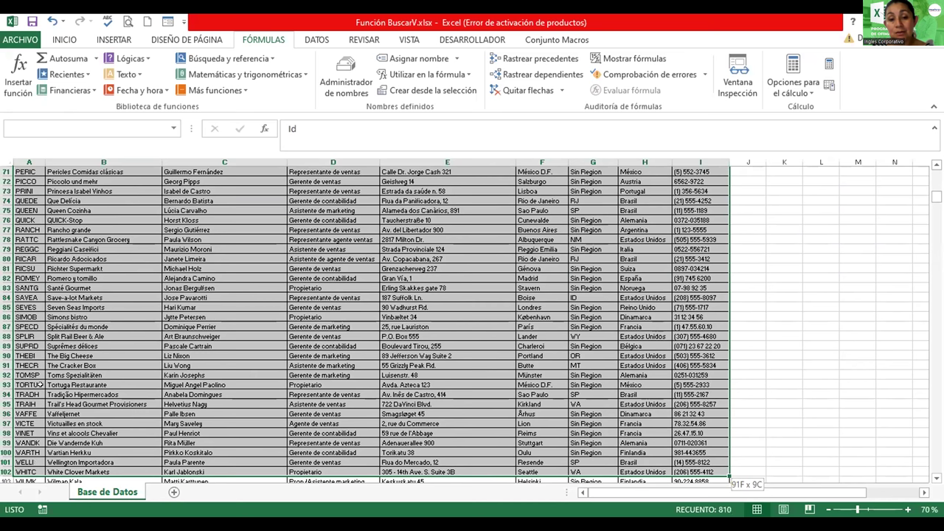
drag(729, 478, 729, 387)
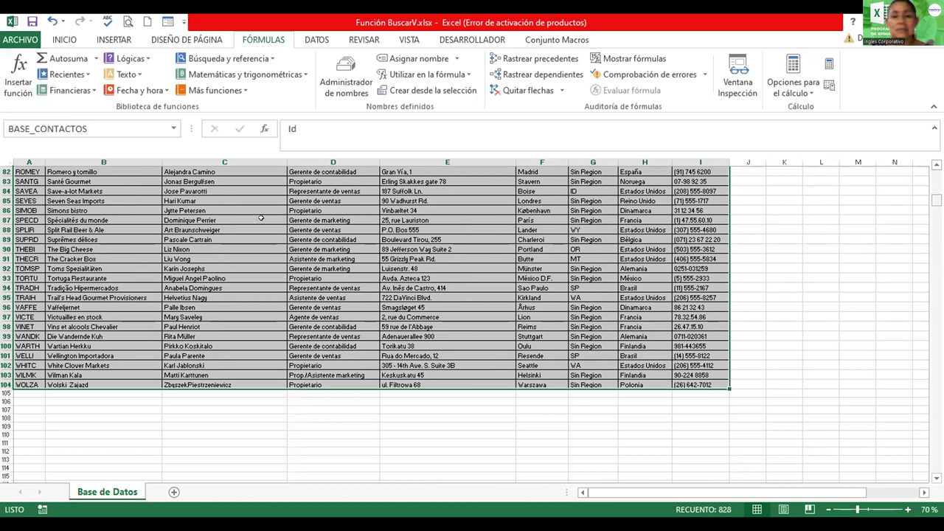
key(ctrl+BackSpace)
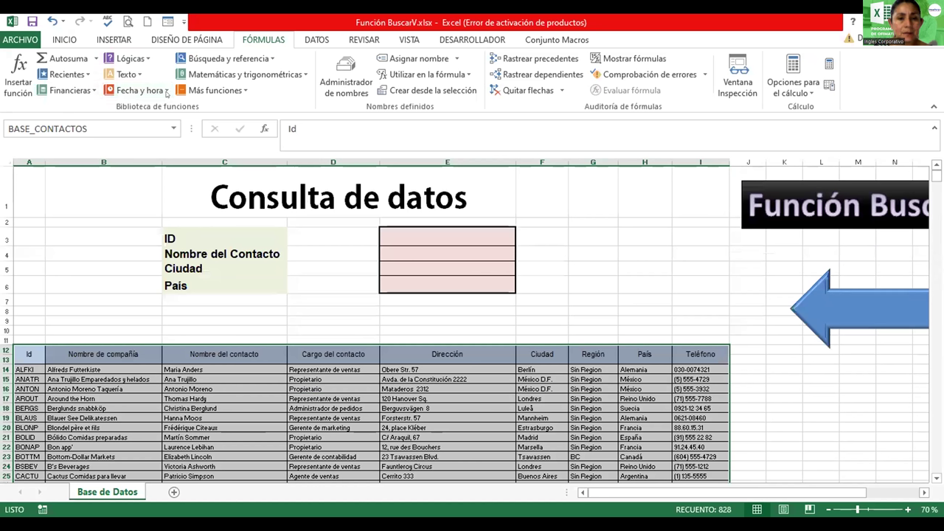
key(alt+F3)
key(alt+Down)
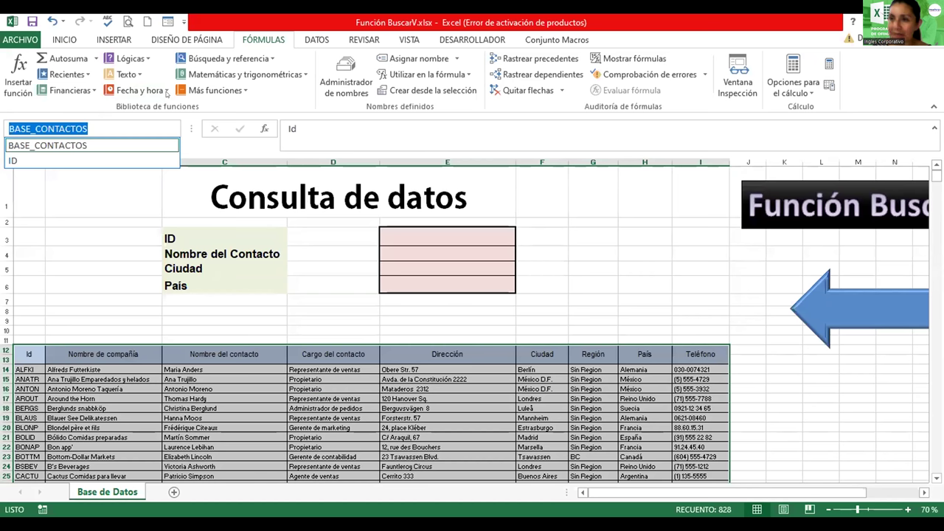
key(Down)
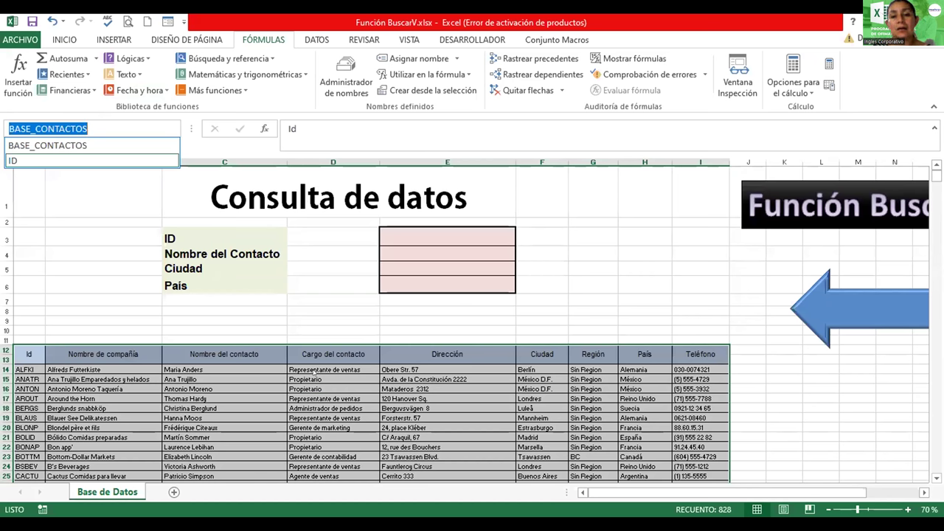
click(299, 334)
click(300, 332)
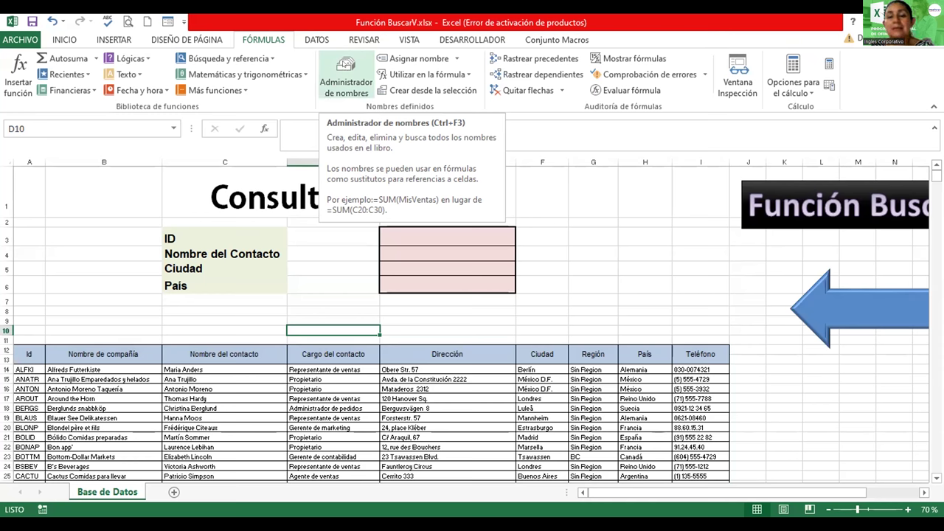
Delete the BASE_CONTACTOS and ID names in the Administrador de nombres.
click(345, 65)
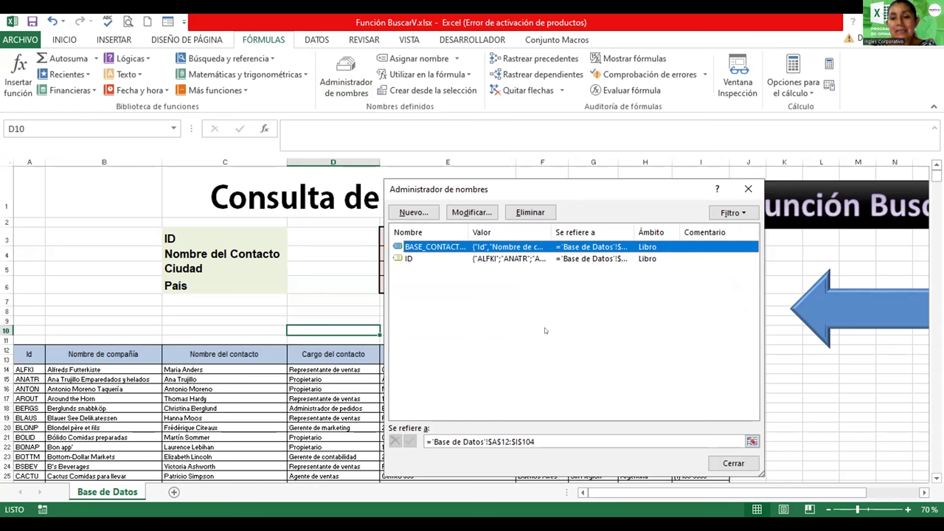
click(524, 214)
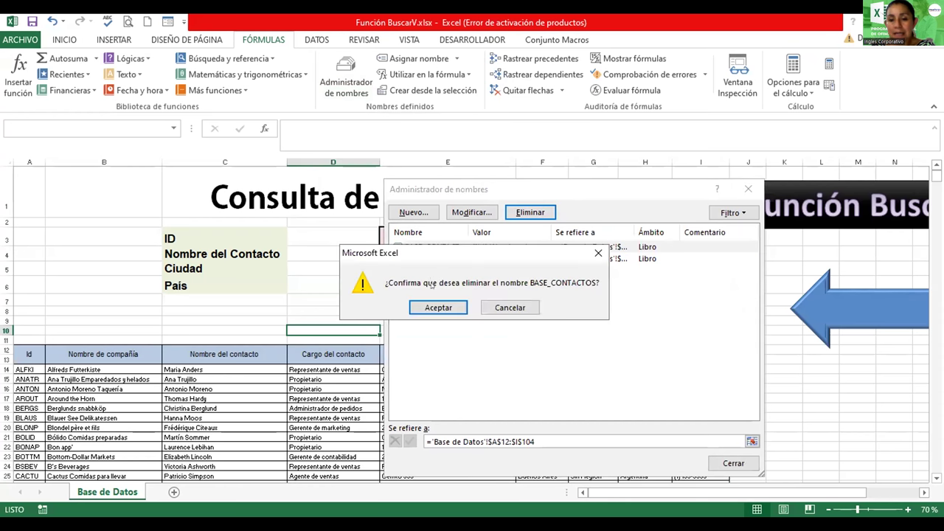
click(438, 307)
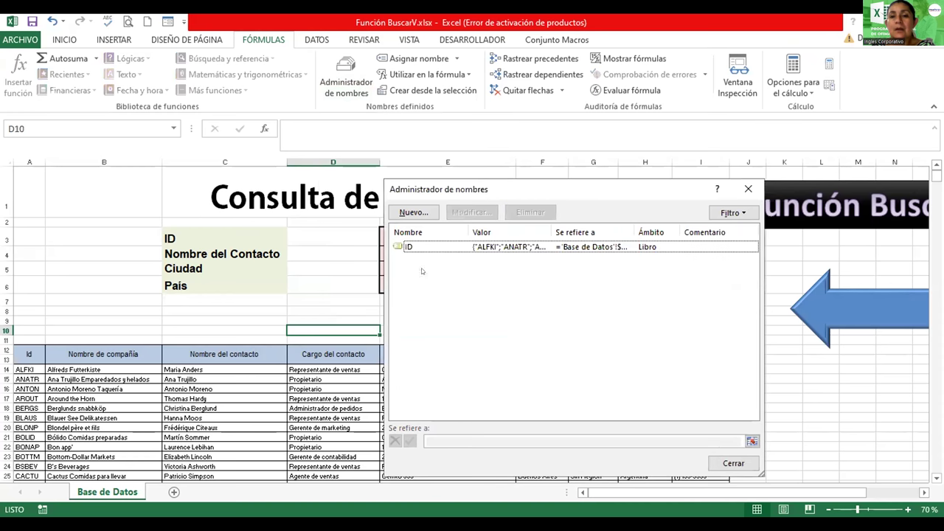
click(422, 248)
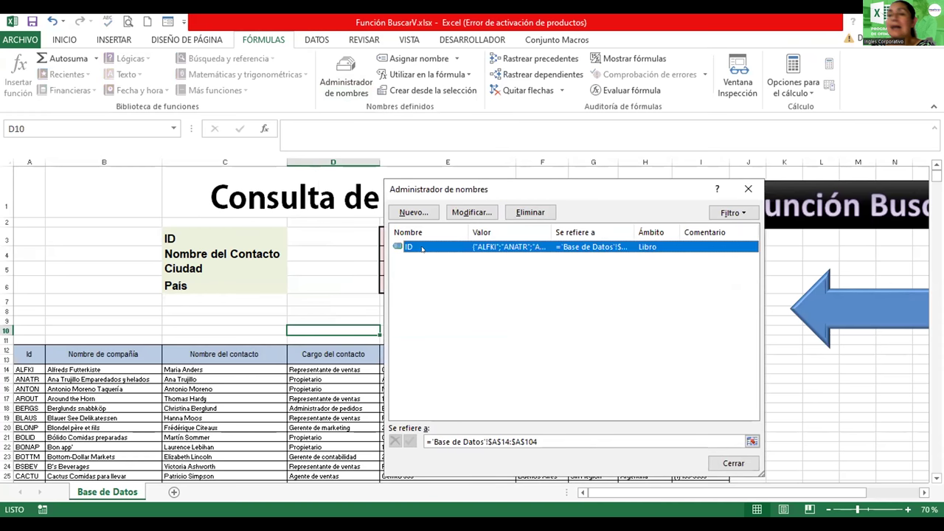
click(530, 213)
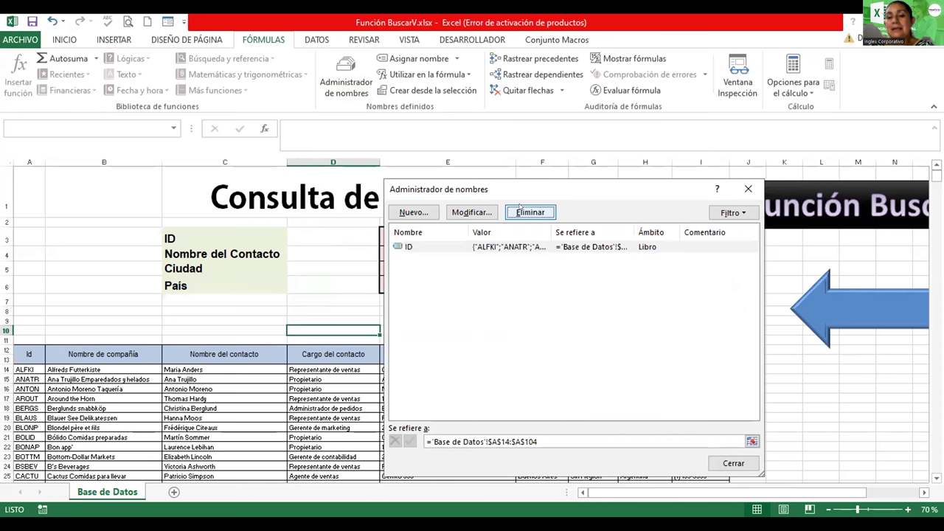
click(437, 308)
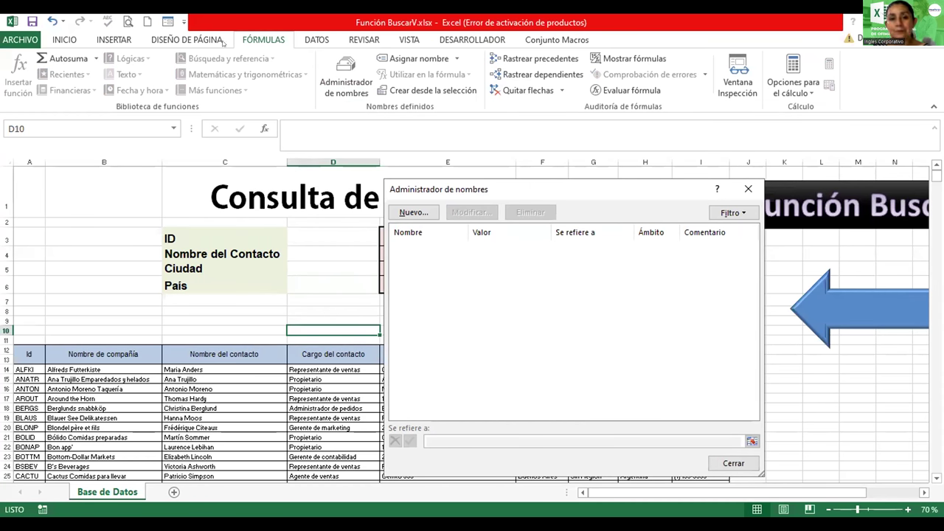
Close the empty names manager and check that no defined names remain.
drag(532, 185, 449, 173)
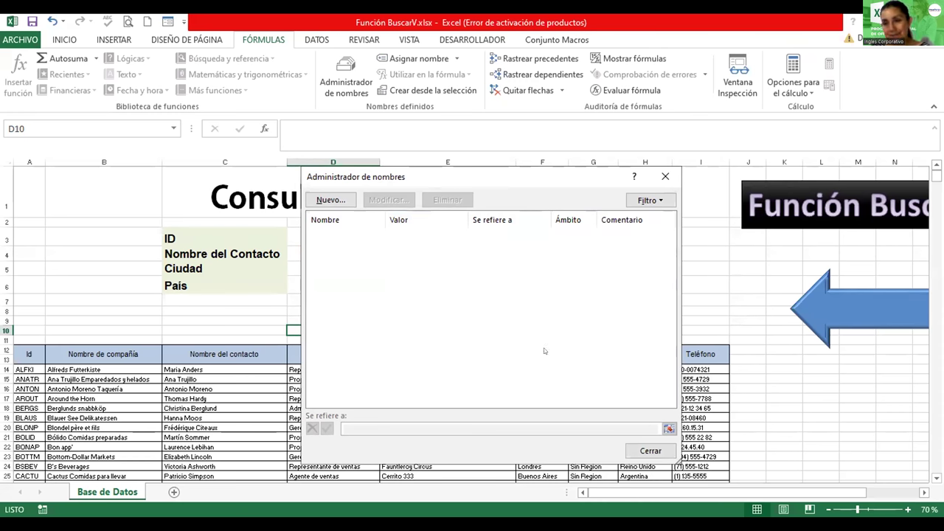
click(651, 451)
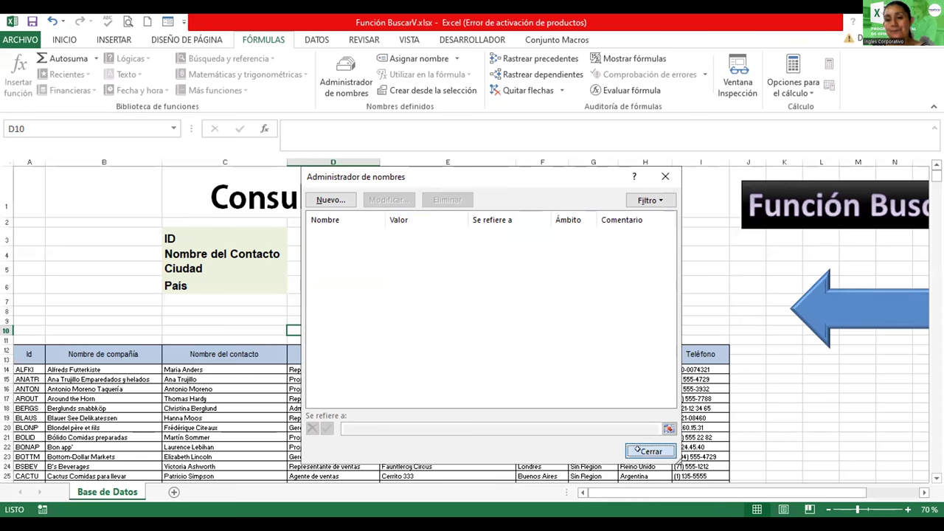
click(447, 379)
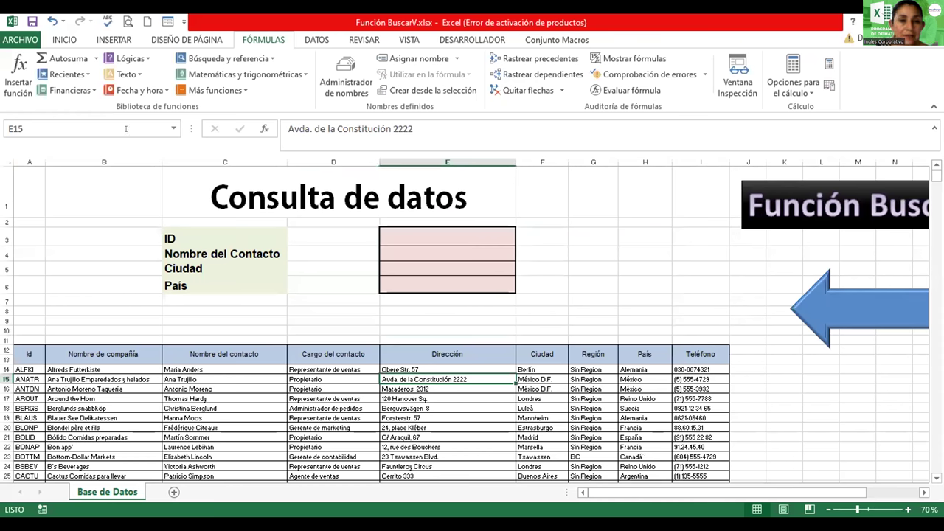
click(118, 129)
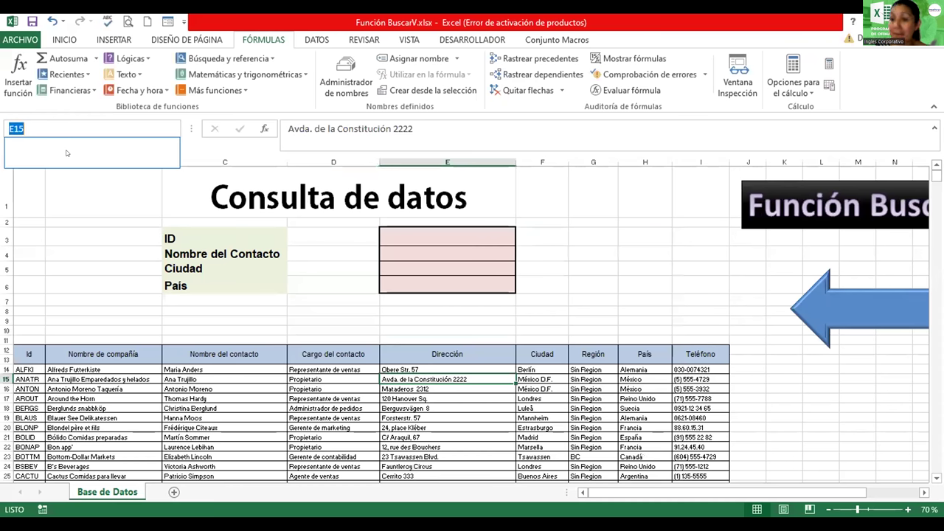
Select the contact table from the Id header in A12 down to row 104.
click(26, 354)
key(shift+Right)
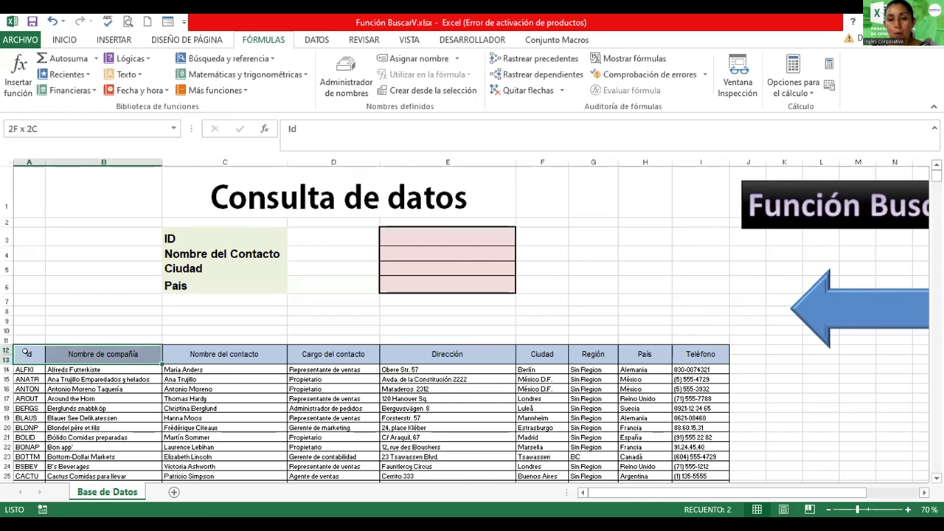
key(shift+Right)
key(shift+Right)
key(shift+Right)
key(shift+Right)
key(shift+Right)
key(shift+Right)
key(shift+Right)
key(shift+Right)
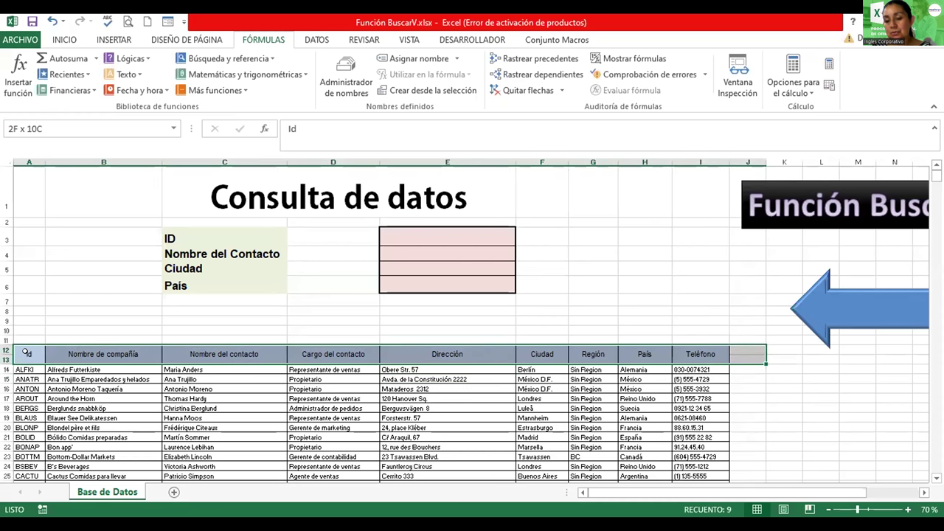
key(shift+Left)
key(shift+Down)
key(shift+Down)
key(shift+Down)
key(shift+Down)
key(shift+Down)
key(shift+Down)
key(shift+Down)
key(shift+Down)
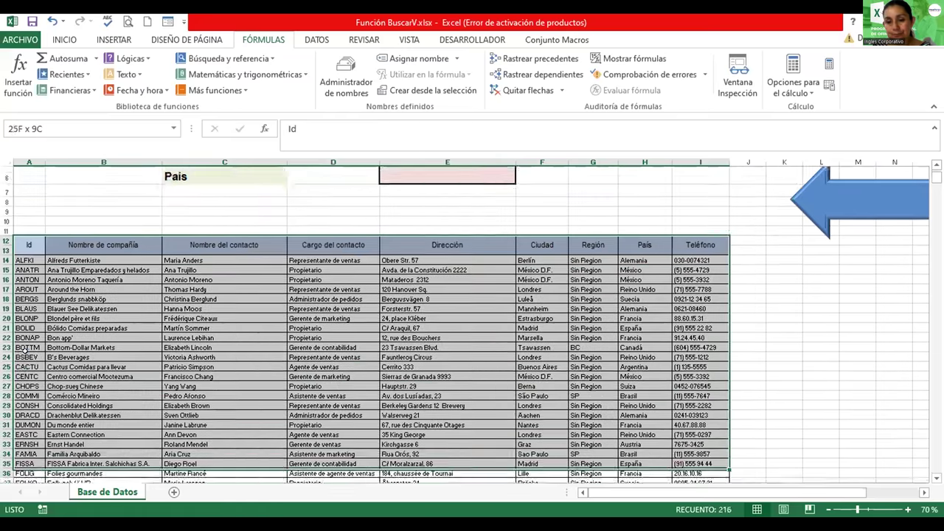
key(shift+Down)
key(shift+Down)
key(shift+Down)
key(shift+Down)
key(shift+Down)
key(shift+Down)
key(shift+Down)
key(shift+Down)
key(shift+Down)
key(shift+Down)
key(shift+Down)
key(shift+Down)
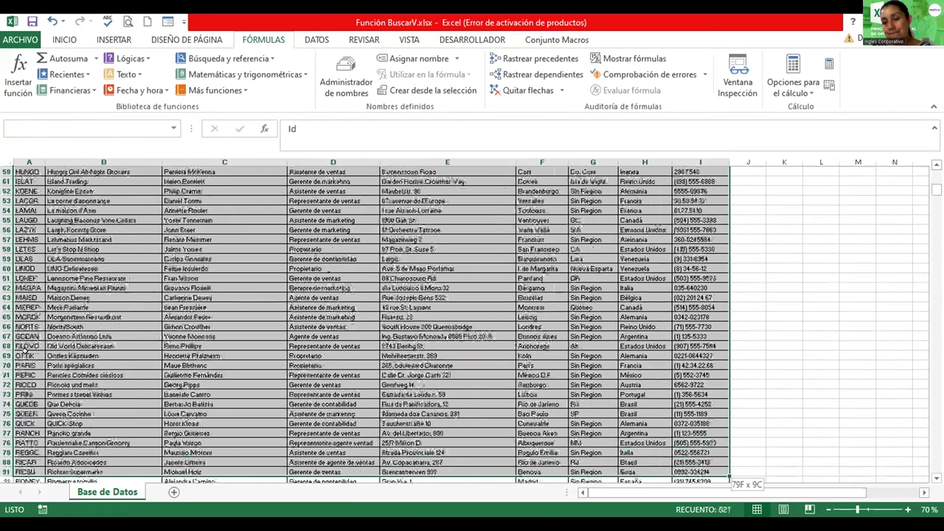
key(shift+Down)
key(shift+Down)
key(shift+Down)
key(shift+Down)
key(shift+Down)
key(shift+Down)
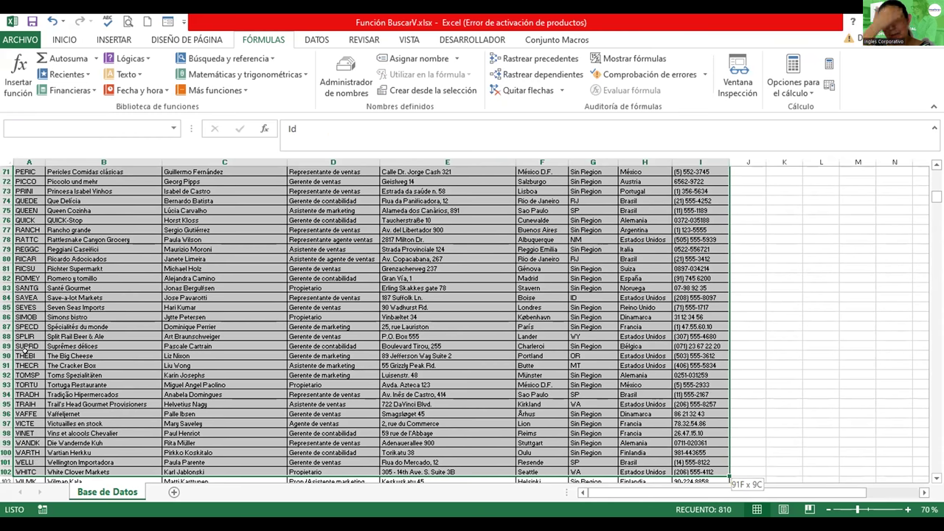
key(ctrl+shift+Down)
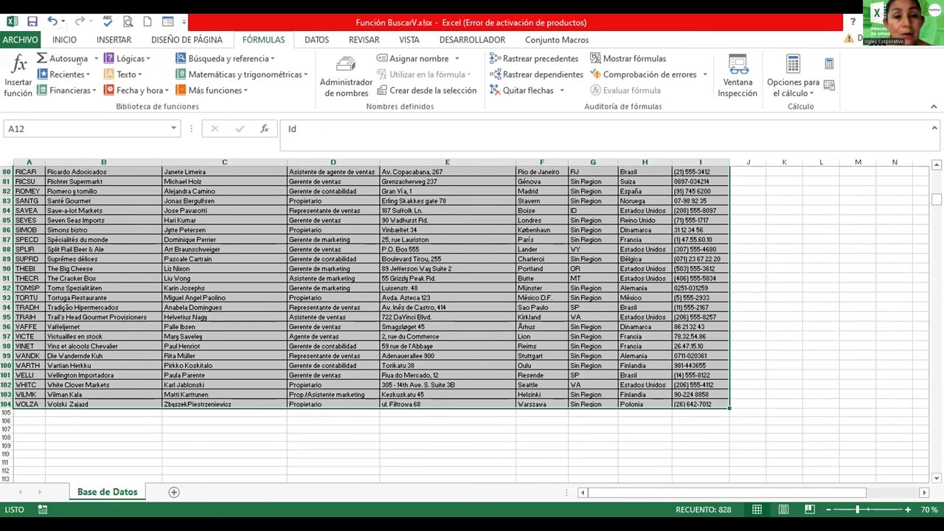
Name the selected range CONTACTOS through the Name Box.
click(51, 120)
text(cONTAC)
key(BackSpace)
key(BackSpace)
key(BackSpace)
key(BackSpace)
key(BackSpace)
key(BackSpace)
text(CONTACTOS)
key(Return)
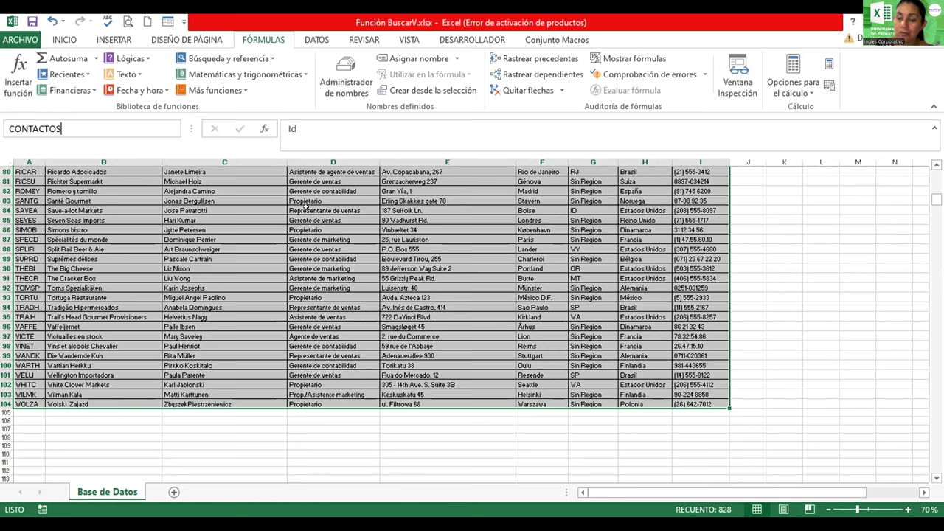
key(Escape)
scroll(306, 207, up, 20)
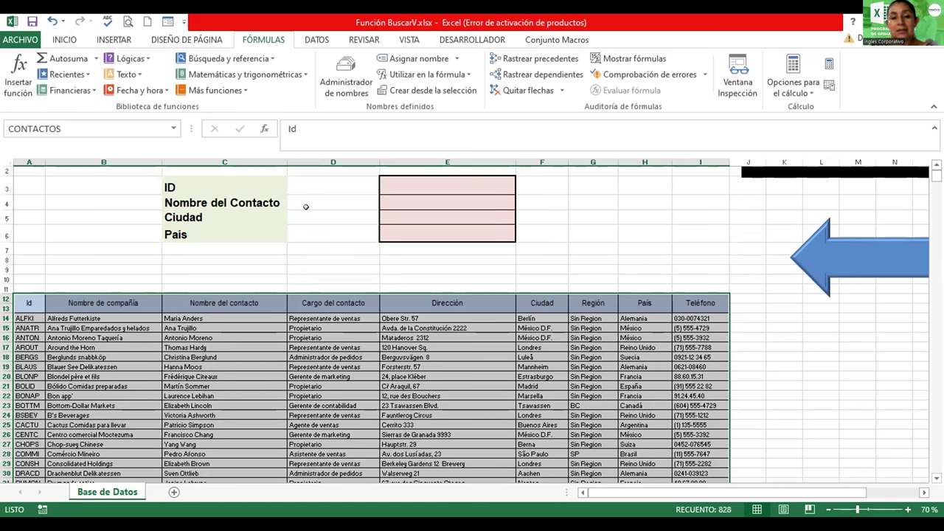
Check the CONTACTOS range by picking it from the defined names list.
click(206, 282)
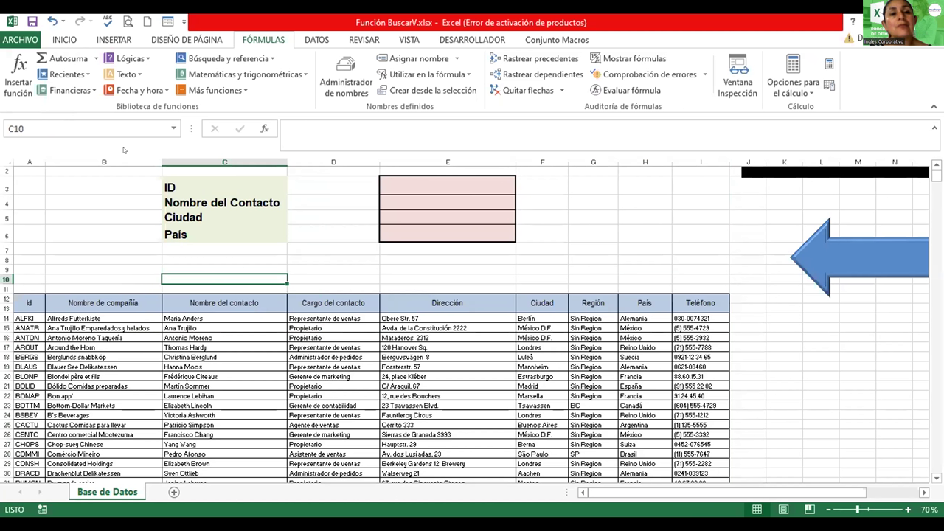
click(173, 128)
click(80, 145)
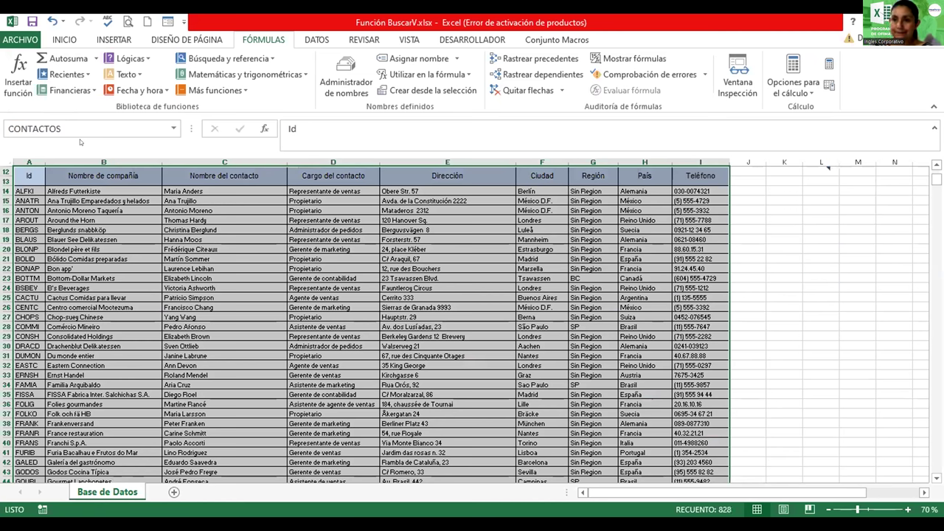
click(222, 240)
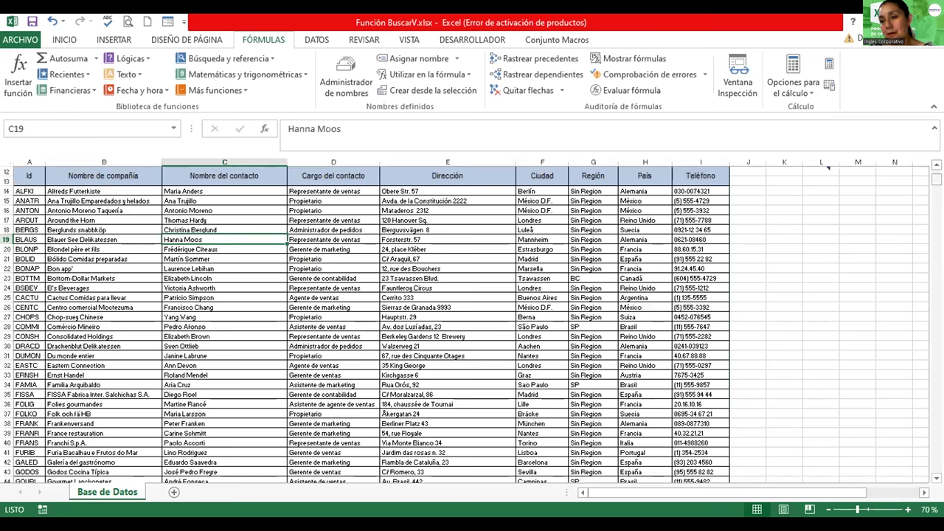
scroll(827, 168, up, 4)
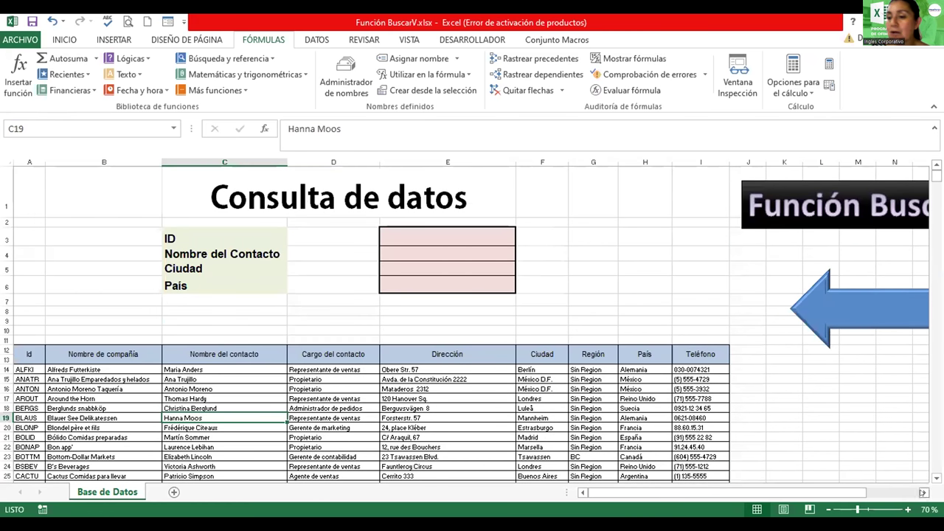
Zoom the sheet in to 90% and select the form's ID cell E3.
click(909, 509)
click(909, 508)
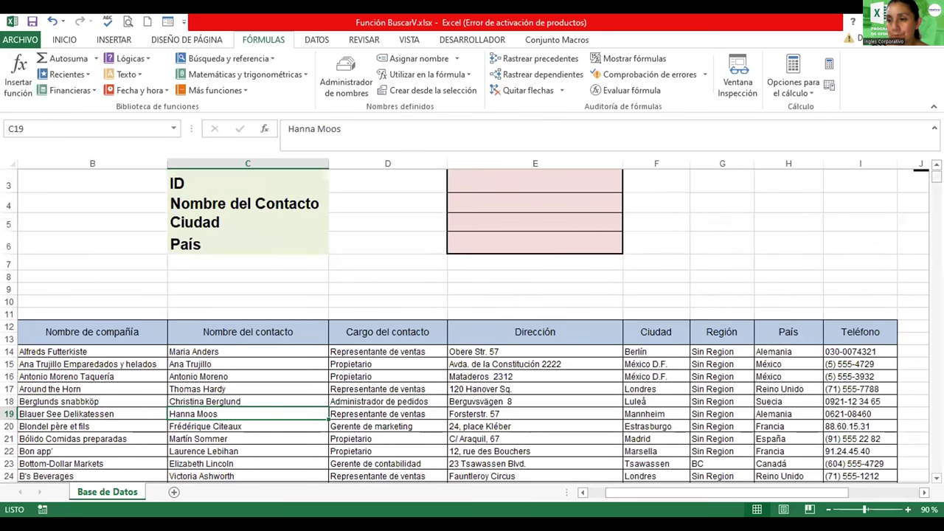
scroll(505, 243, up, 1)
click(500, 253)
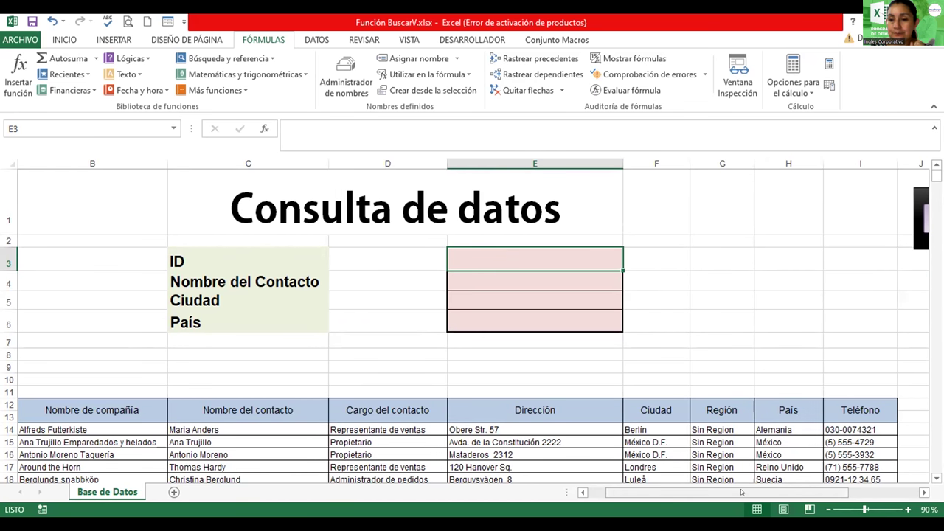
Enter the ID AROUT in cell E3.
drag(742, 493, 724, 492)
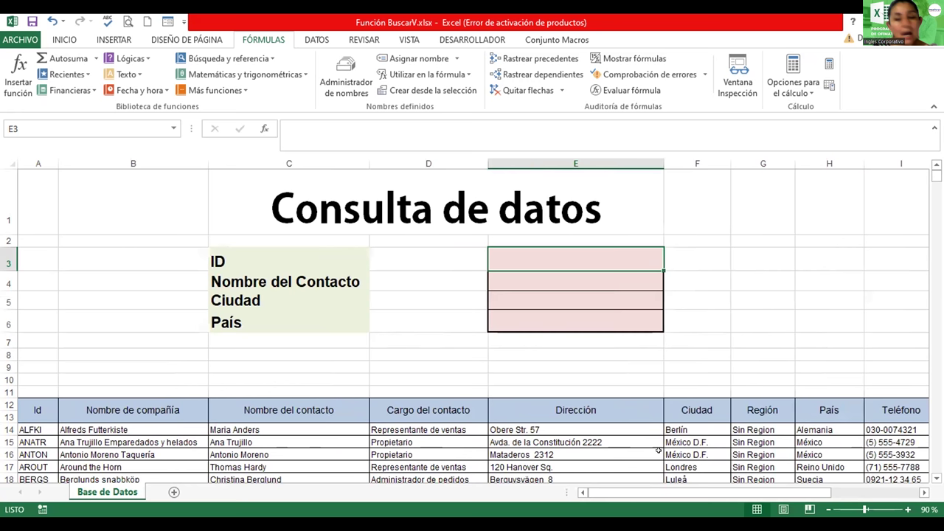
double_click(617, 253)
text(AR)
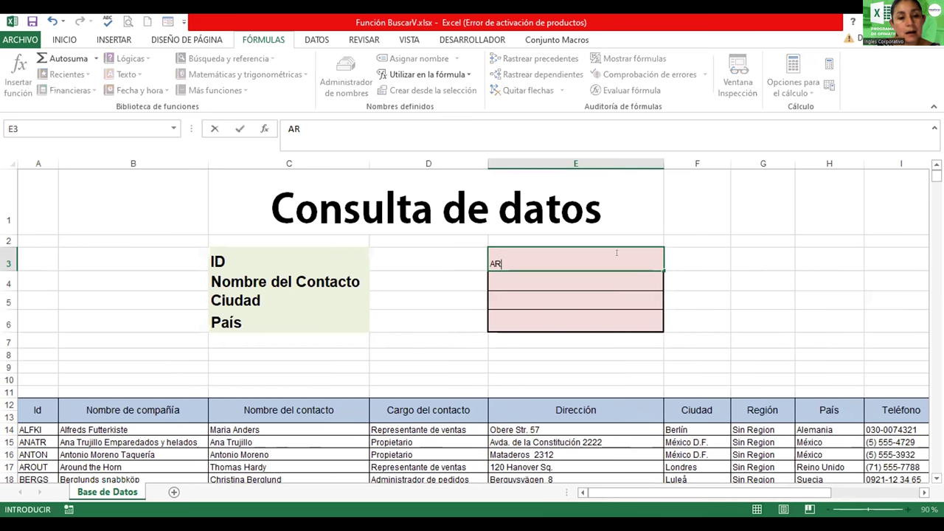
text(OUT)
key(Return)
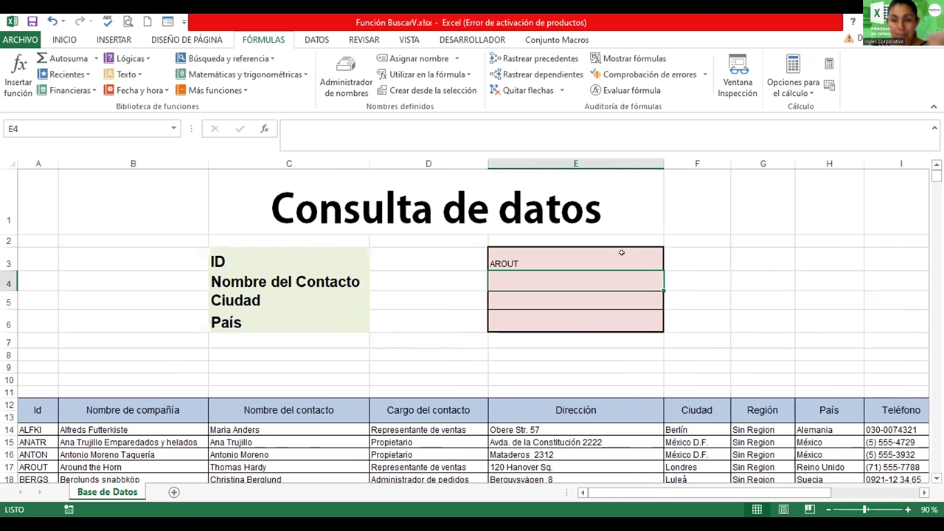
Enlarge the font of the form's value cells E3:E6 to 14 points.
click(616, 264)
drag(616, 263, 615, 319)
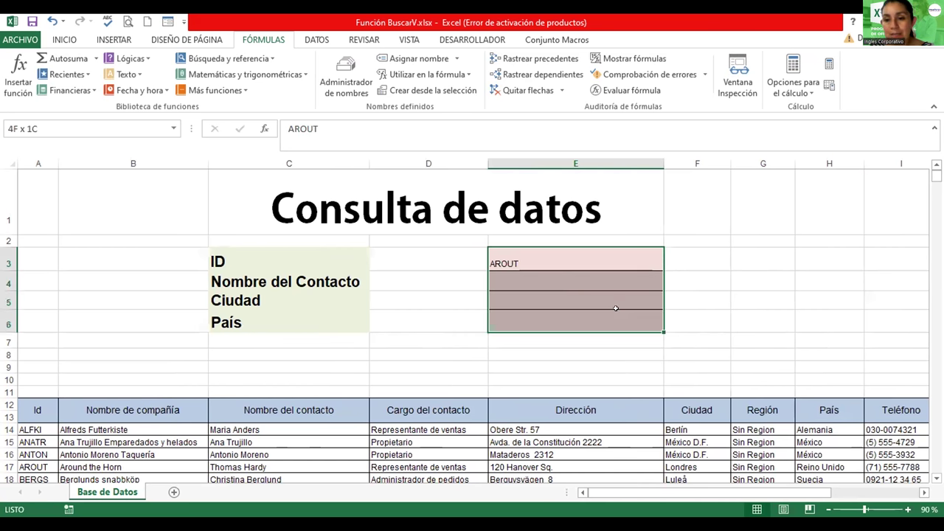
click(54, 40)
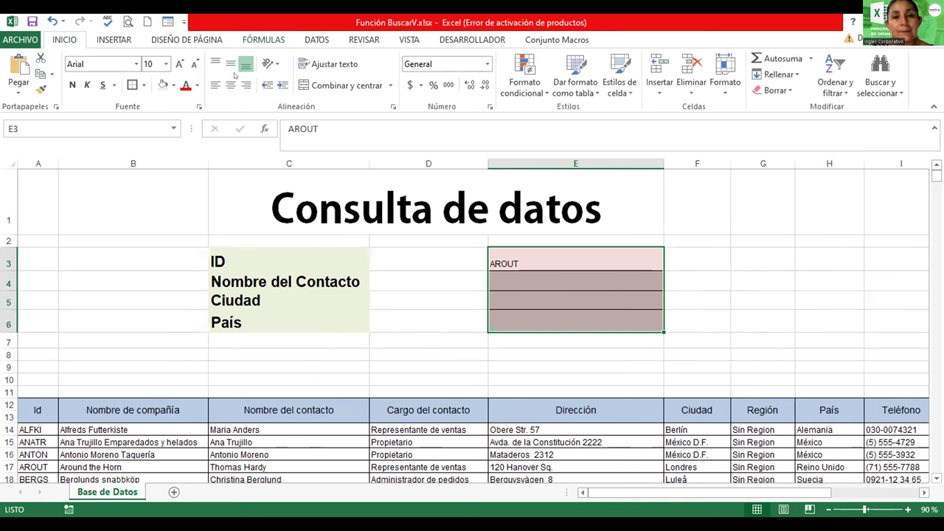
click(179, 64)
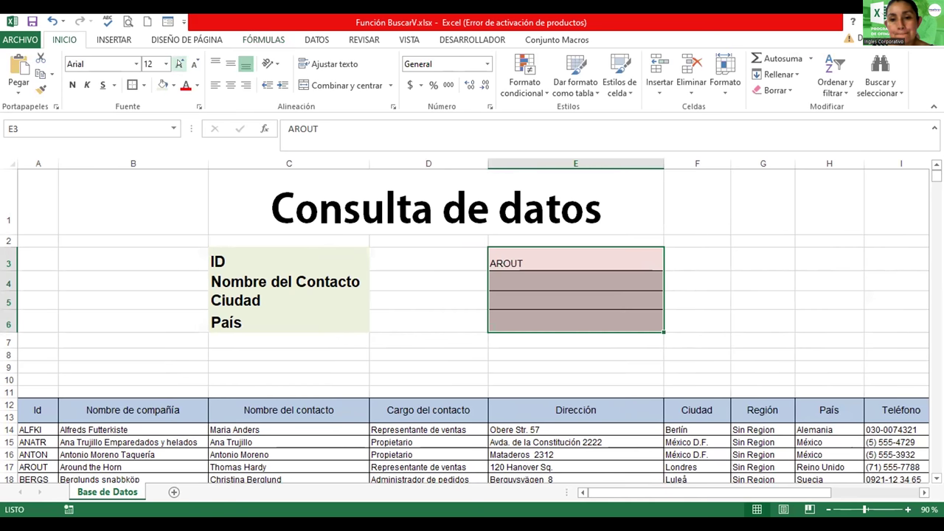
click(180, 65)
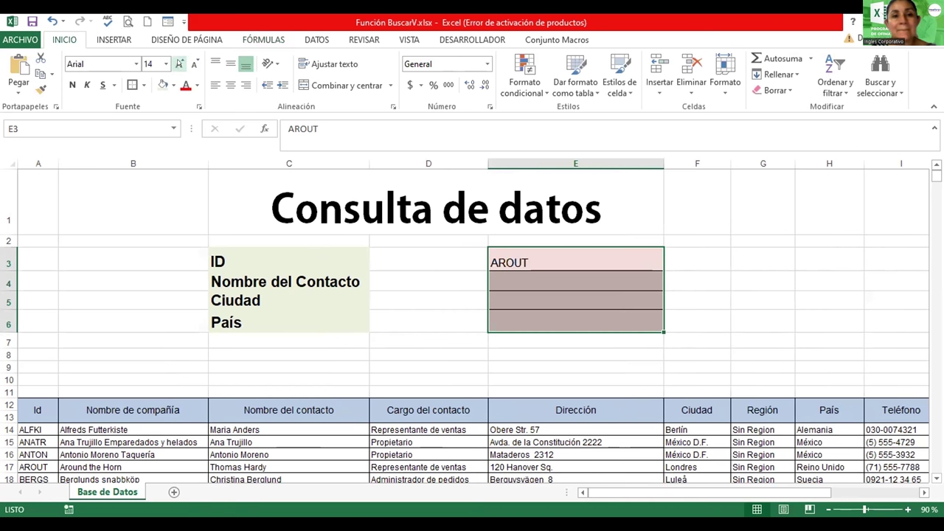
click(516, 283)
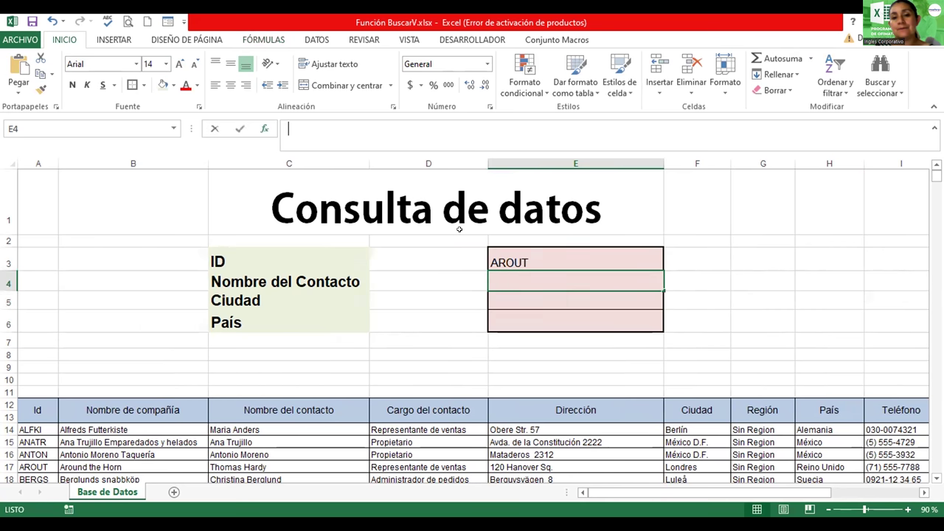
key(shift+F3)
Choose BUSCARV in Insertar función for cell E4 and confirm it.
click(359, 320)
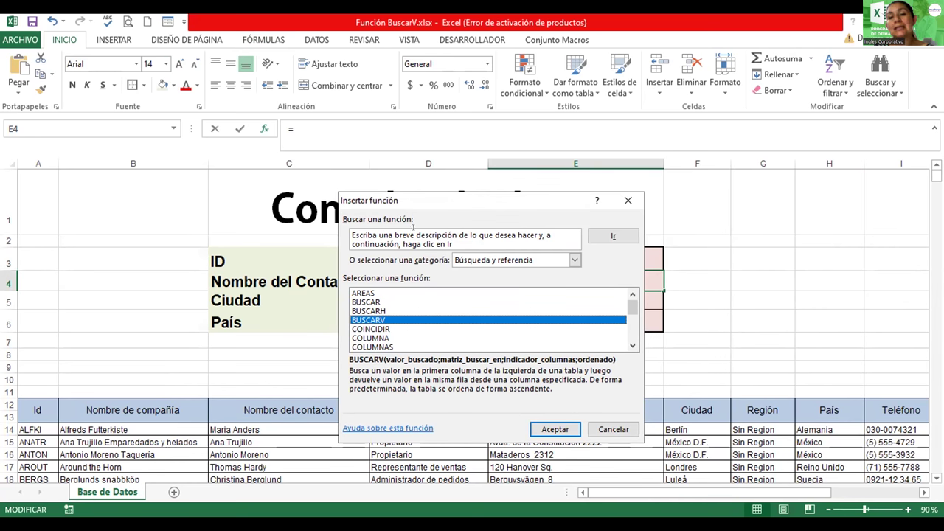
click(354, 235)
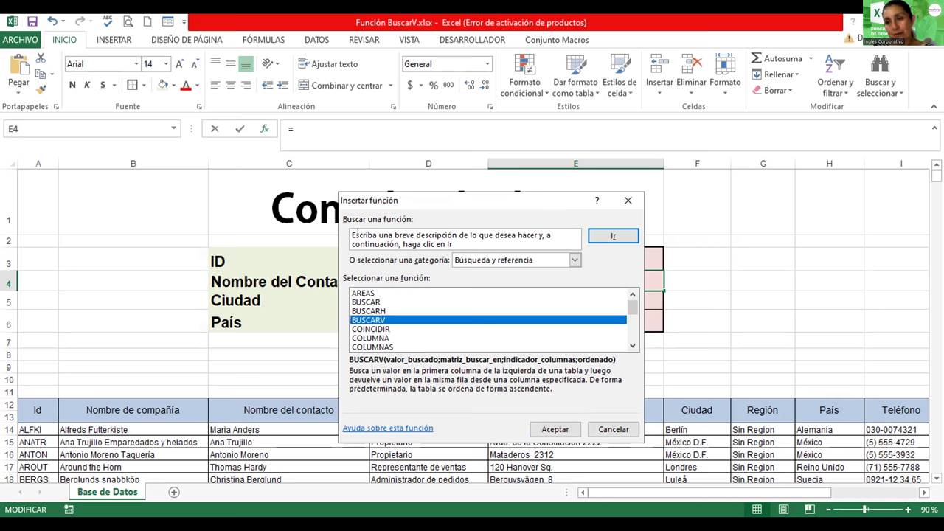
click(377, 317)
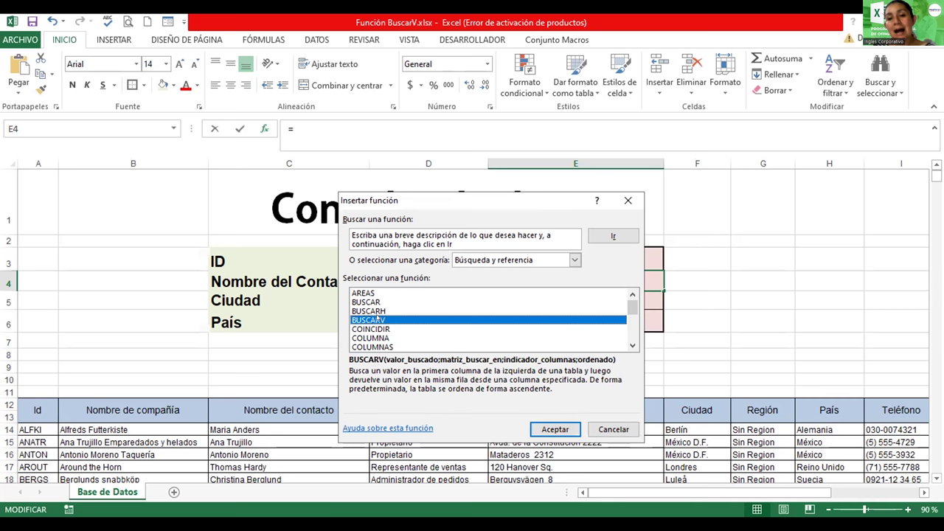
click(554, 428)
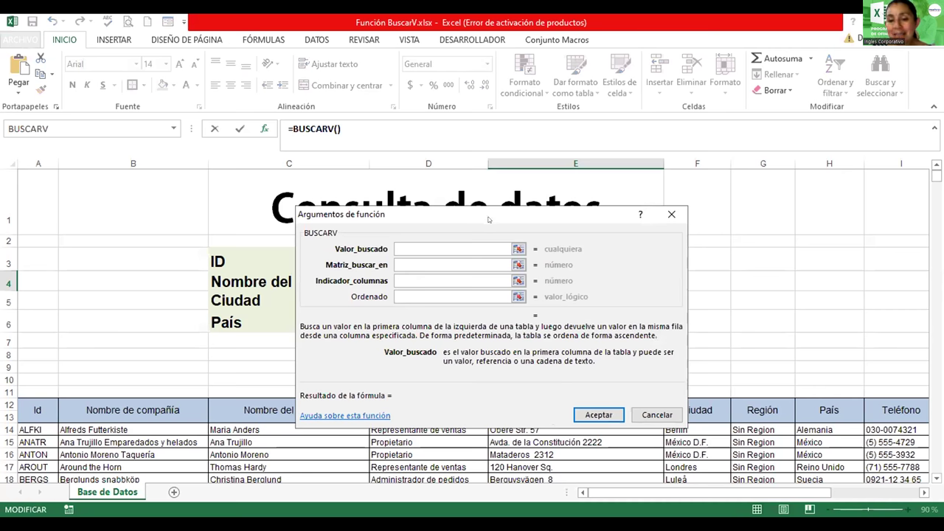
Set BUSCARV's Valor_buscado to E3 and start typing CONTACTOS into Matriz_buscar_en.
drag(487, 219, 506, 309)
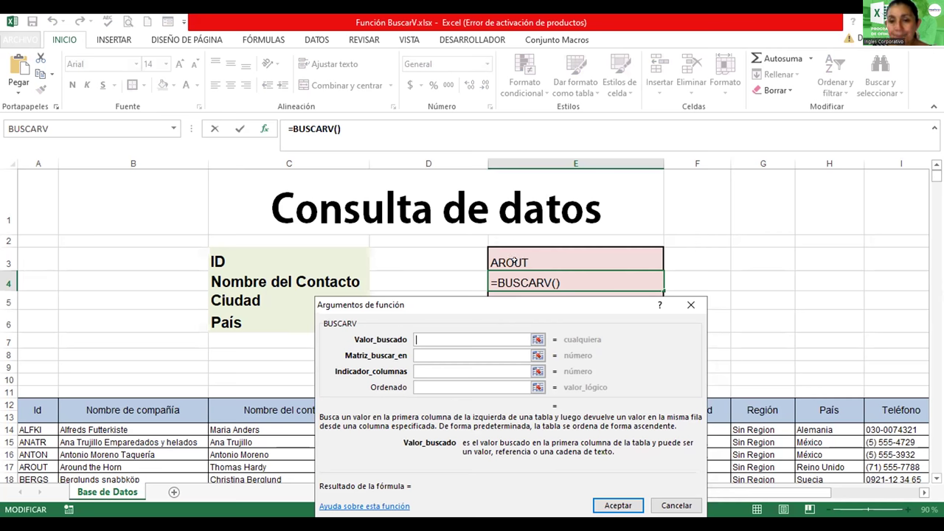
click(514, 260)
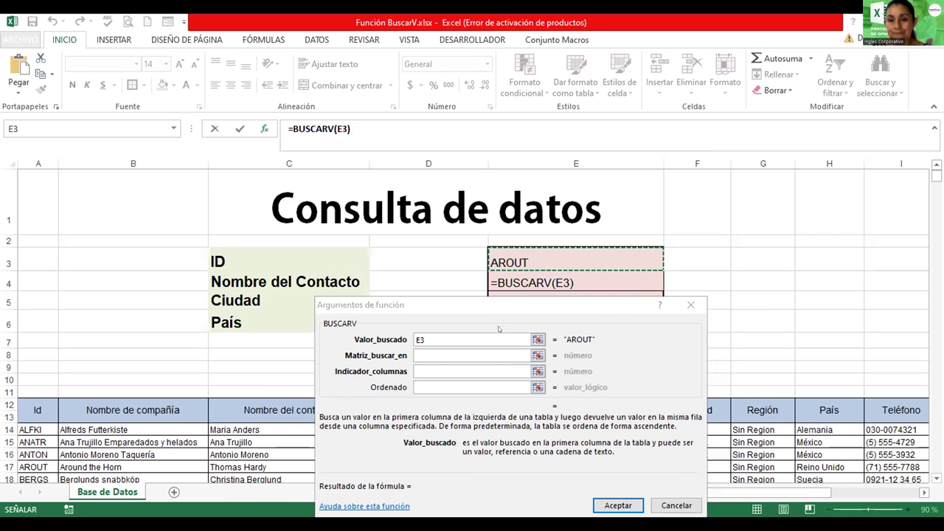
click(428, 330)
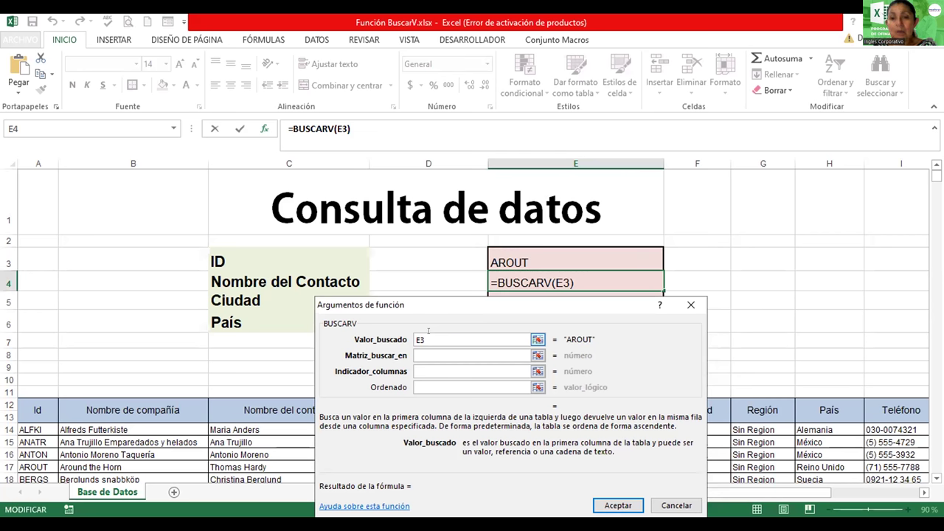
click(422, 355)
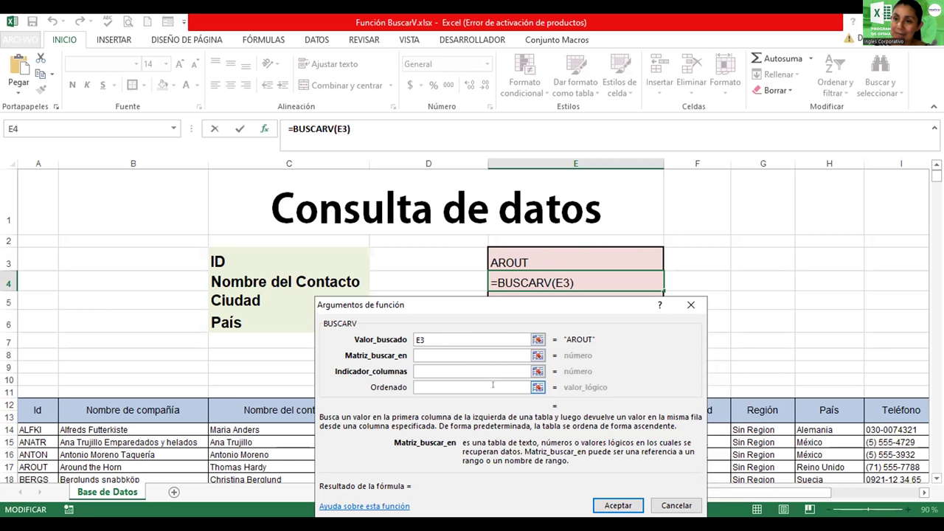
text(CONTAC)
text(TO)
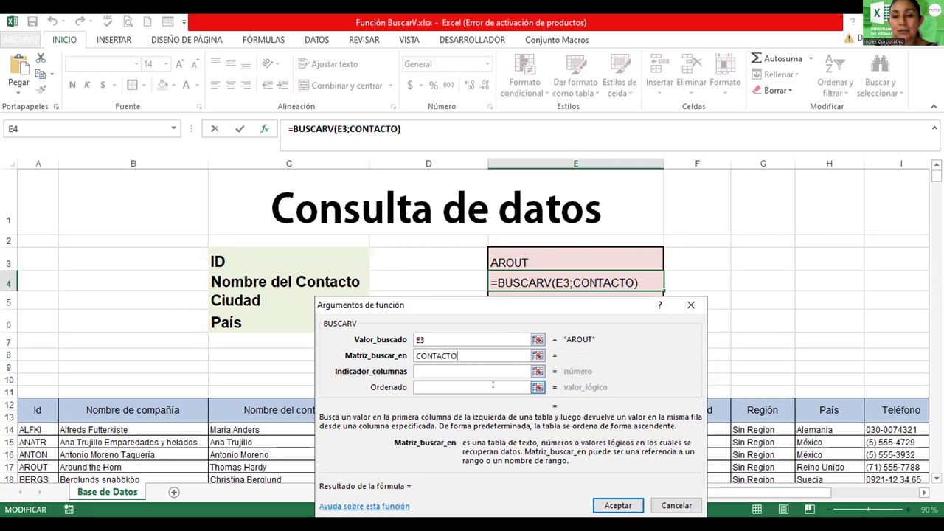
text(S)
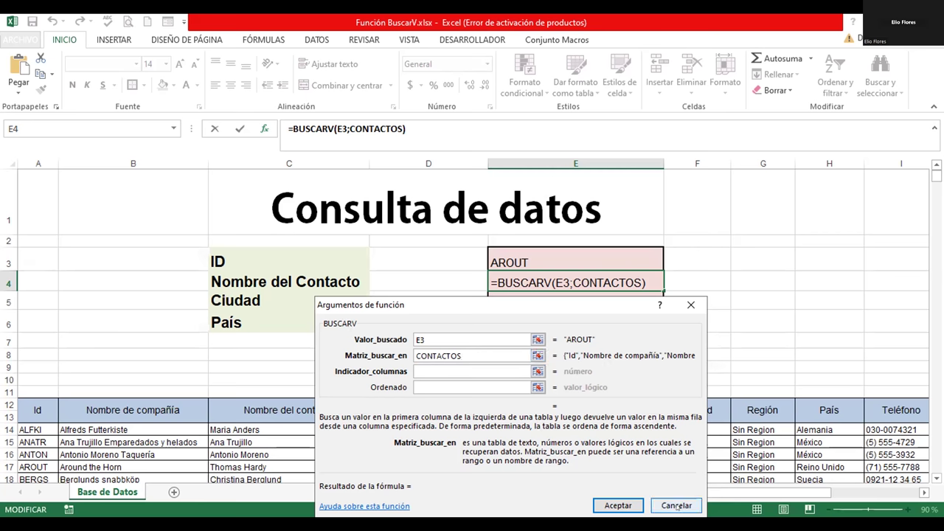
Cancel the unfinished BUSCARV formula in E4, keeping the ID in E3.
click(676, 507)
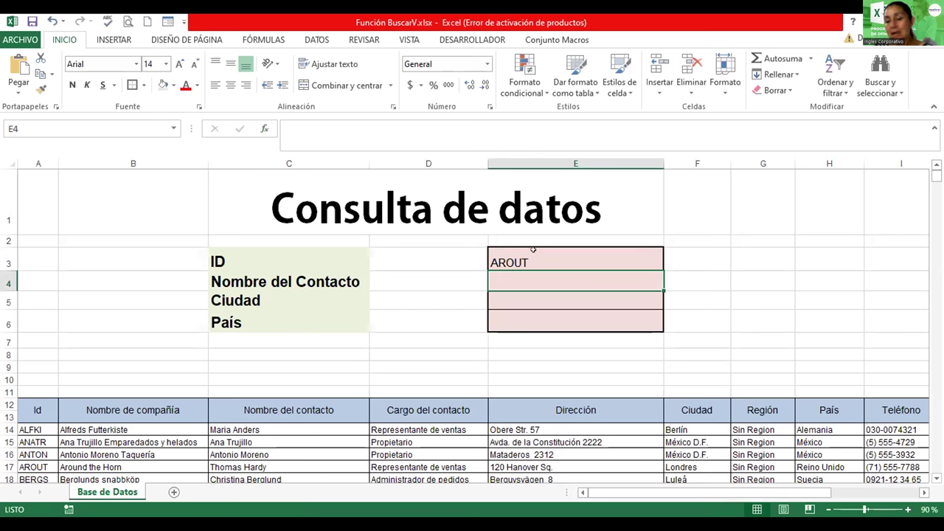
click(515, 254)
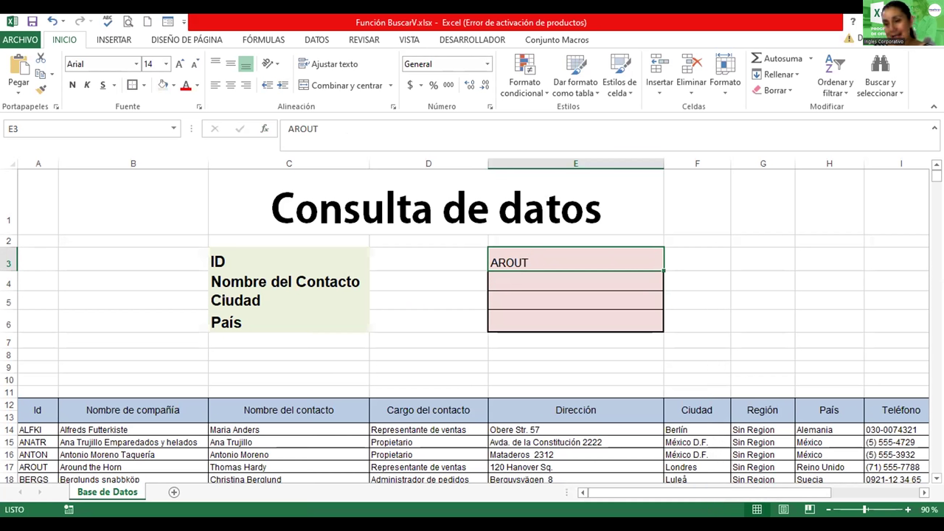
scroll(472, 325, down, 2)
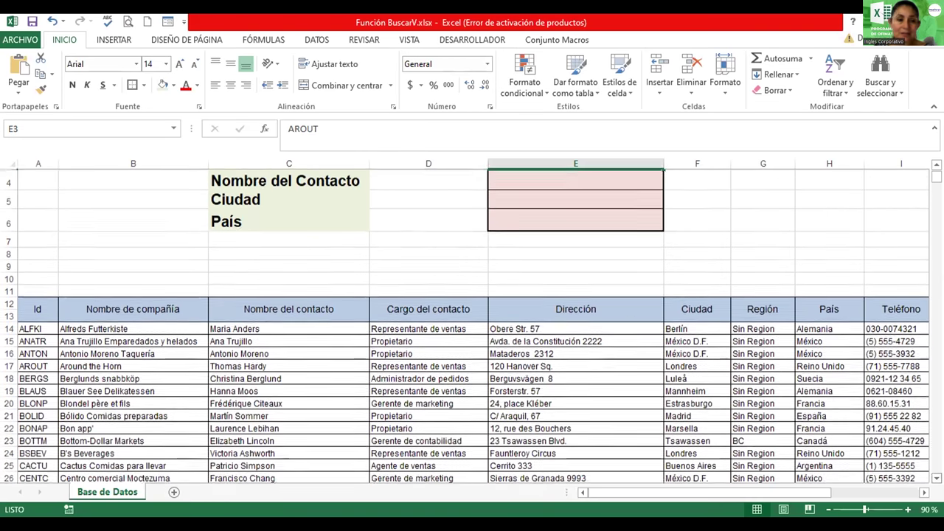
scroll(472, 325, down, 3)
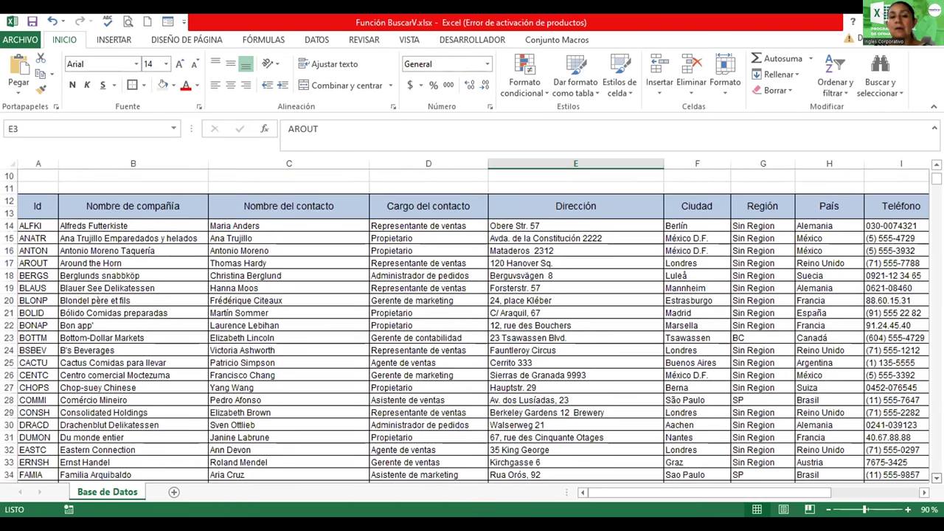
scroll(472, 325, down, 3)
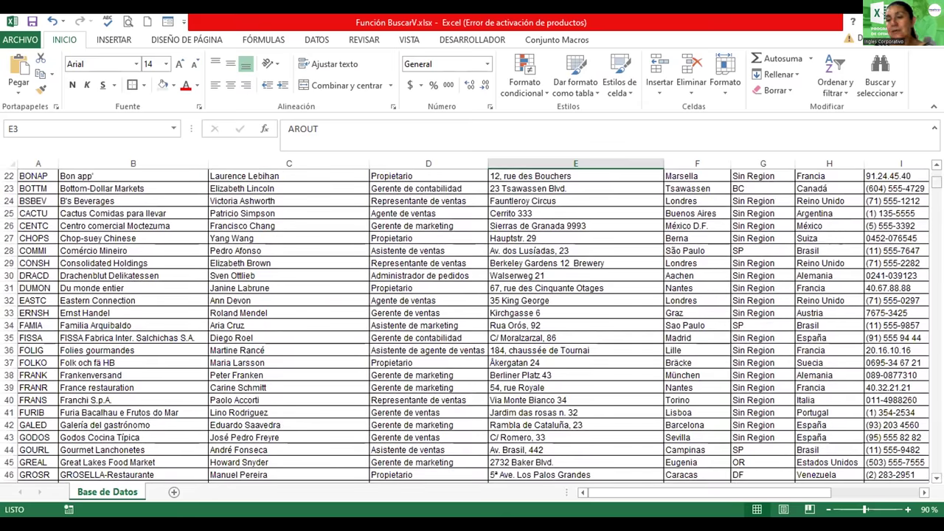
scroll(509, 263, up, 7)
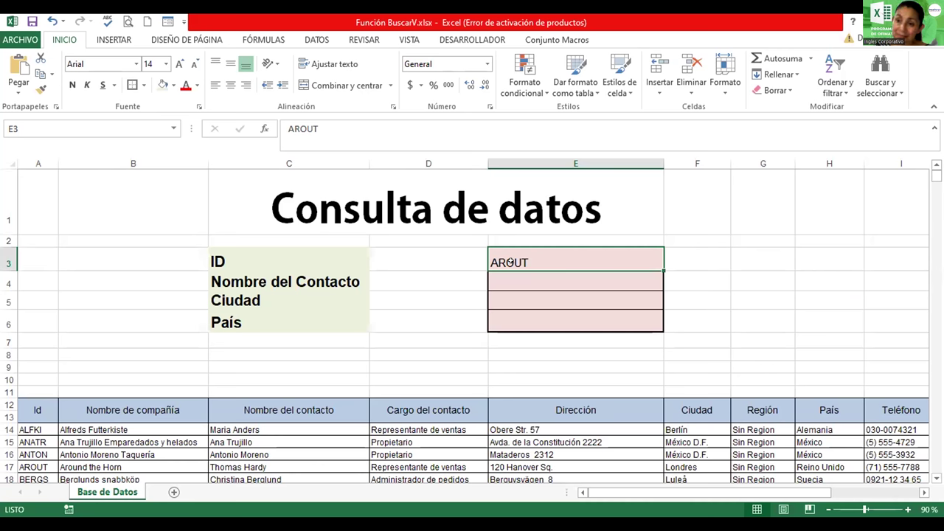
Step through cells E4 to E6 and the title cell, then show the Fórmulas tab.
click(500, 282)
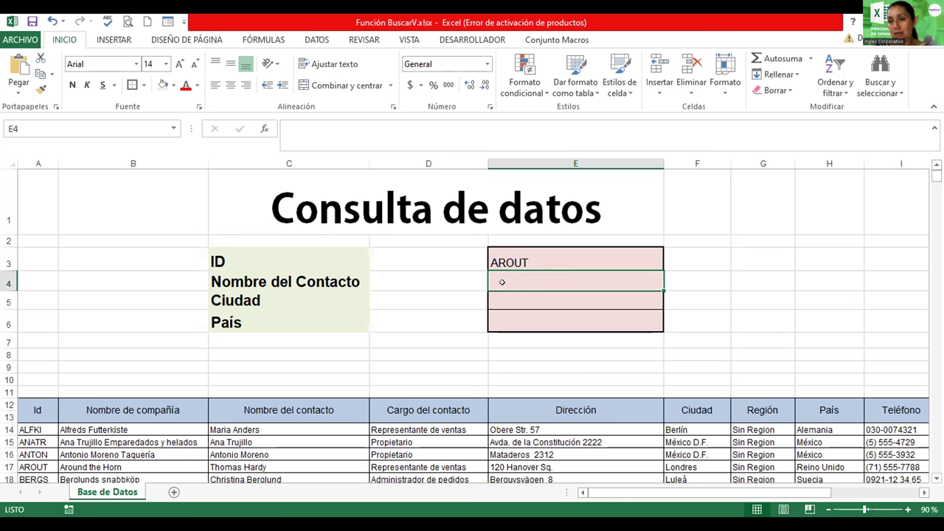
click(503, 297)
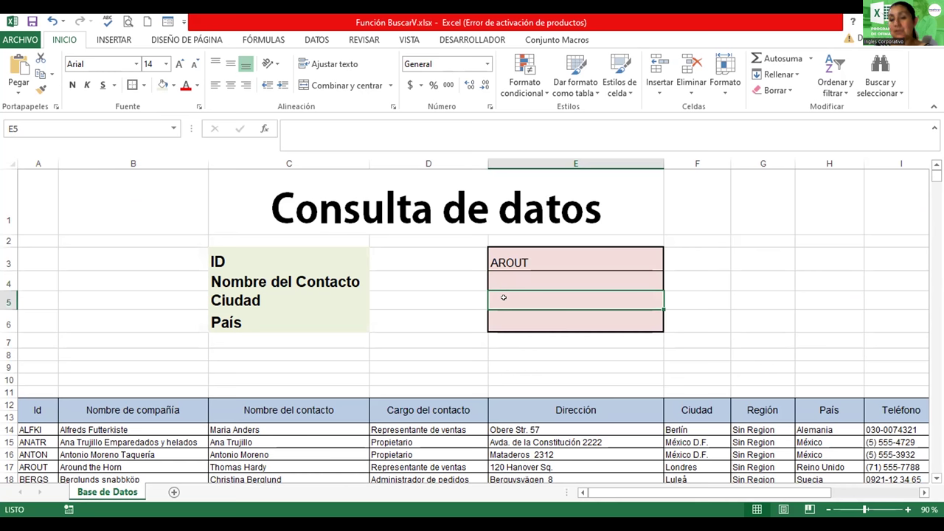
click(512, 317)
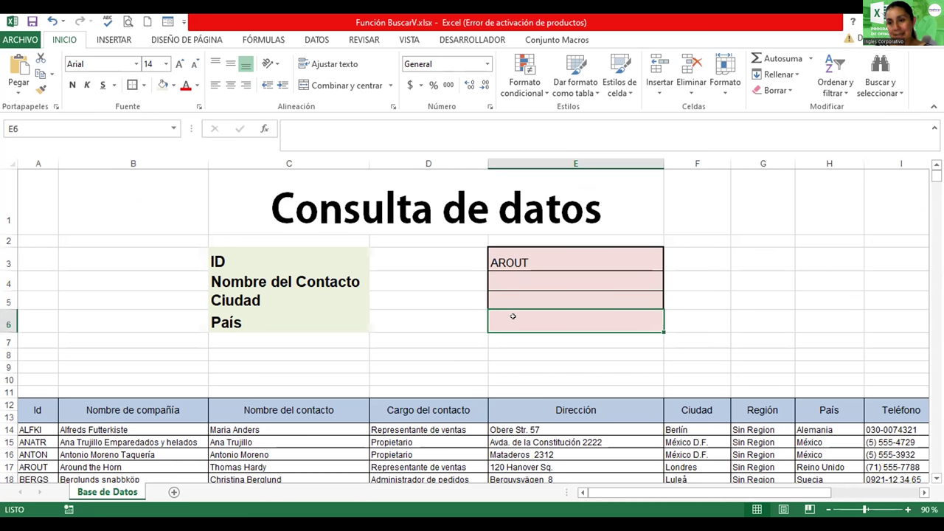
click(444, 208)
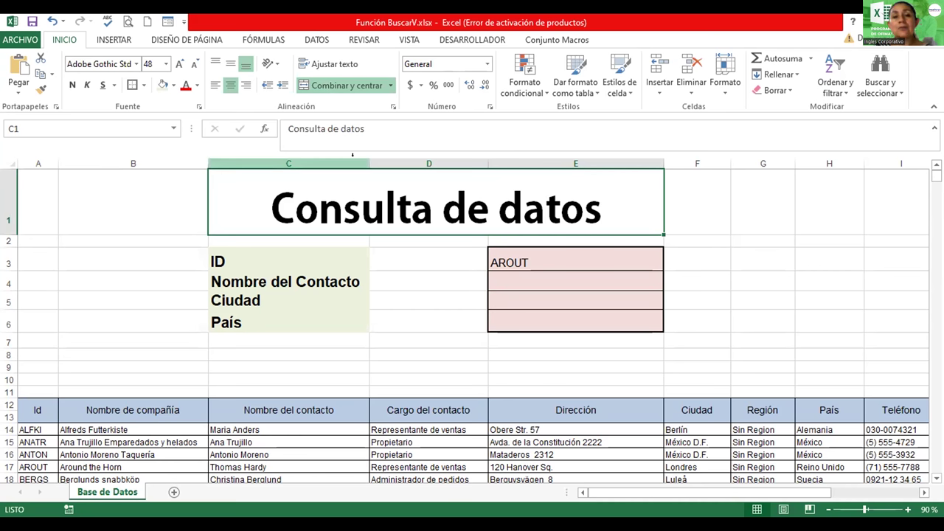
click(258, 33)
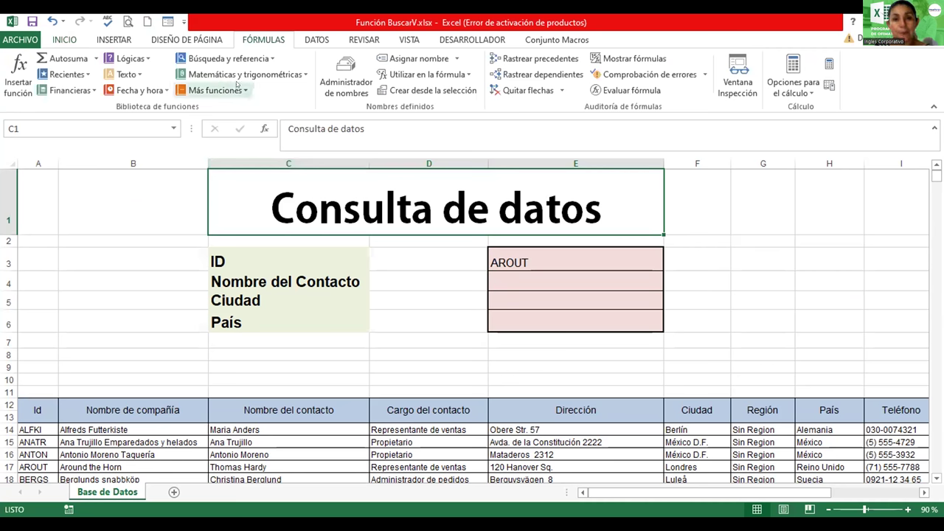
click(270, 61)
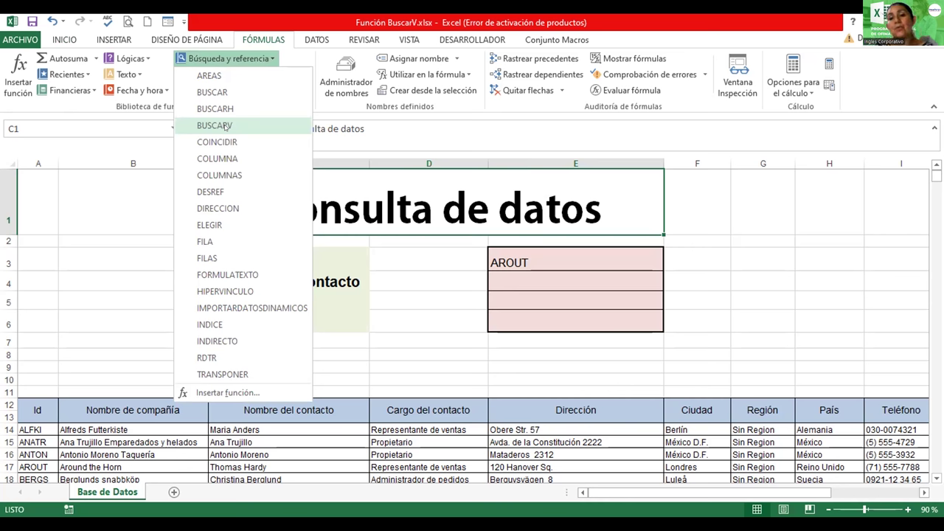
click(225, 127)
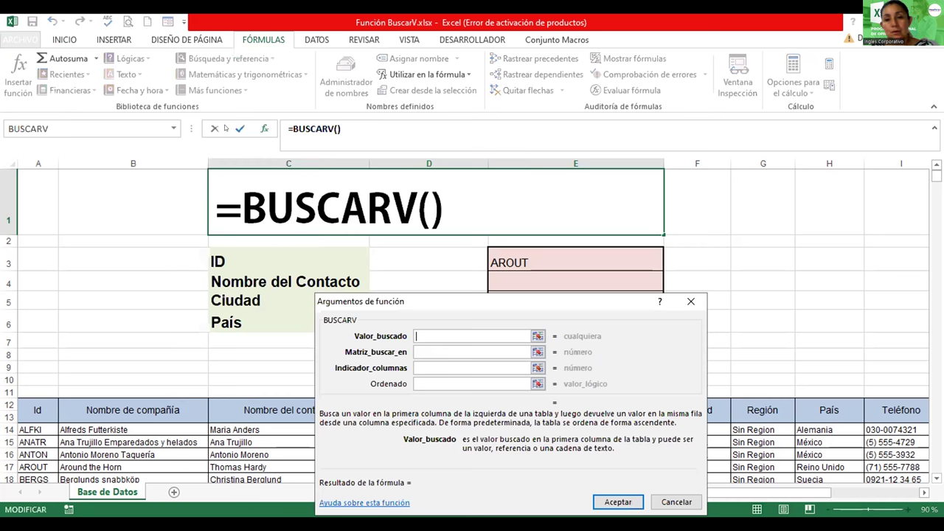
key(Escape)
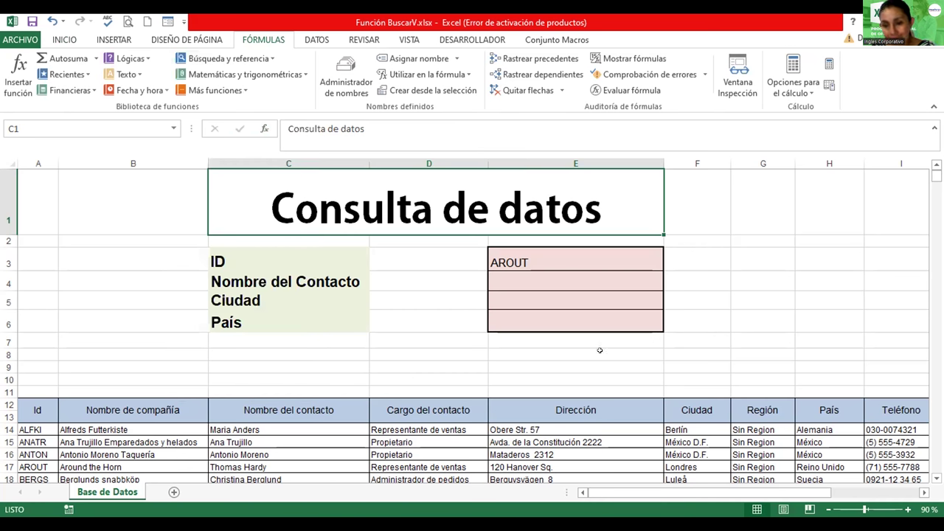
Insert an empty BUSCARV function into cell E4 and move its arguments dialog aside.
click(558, 281)
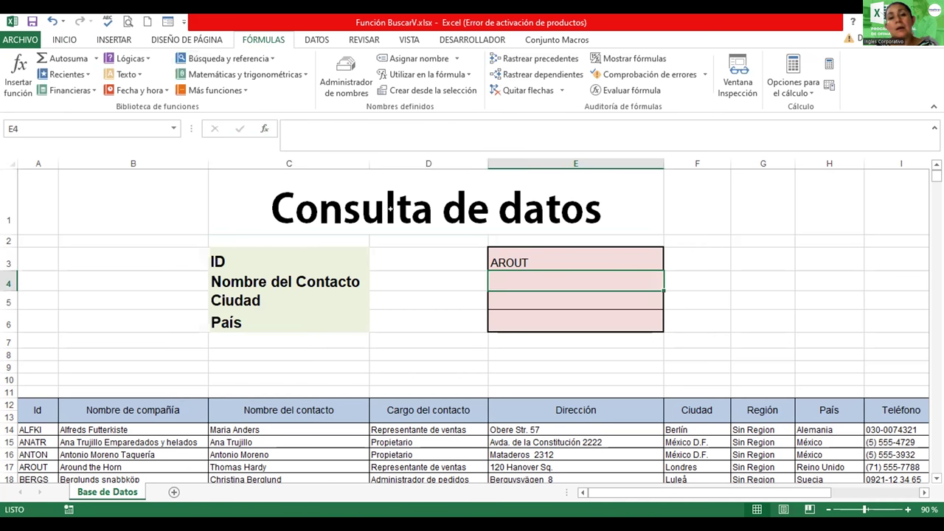
key(shift+F3)
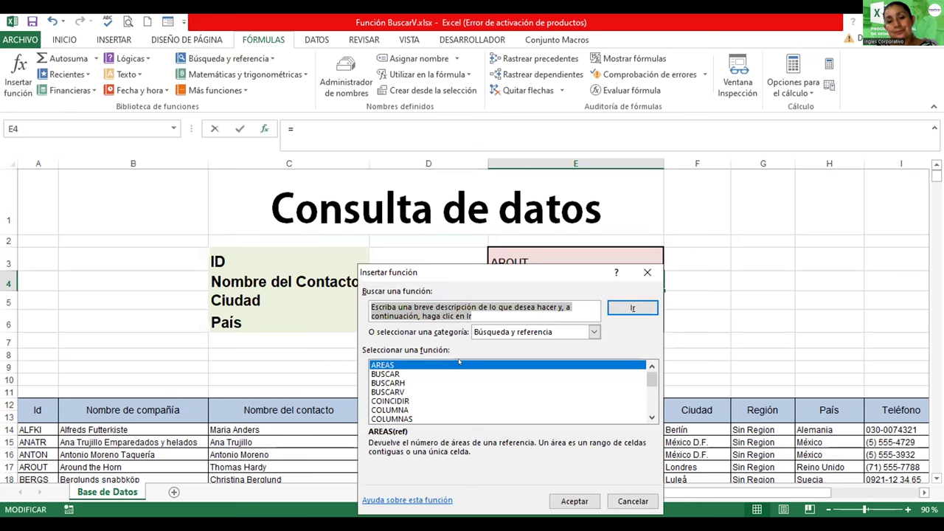
click(391, 392)
click(566, 502)
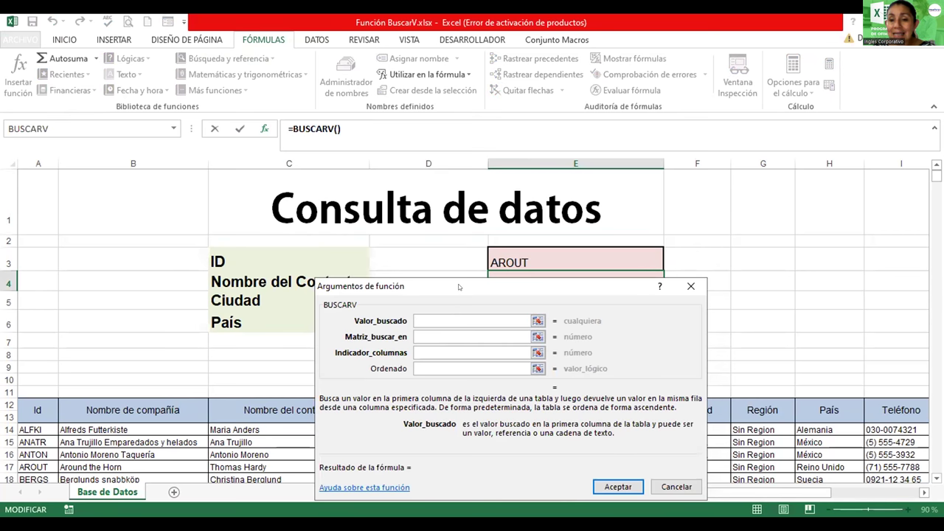
drag(458, 284, 469, 280)
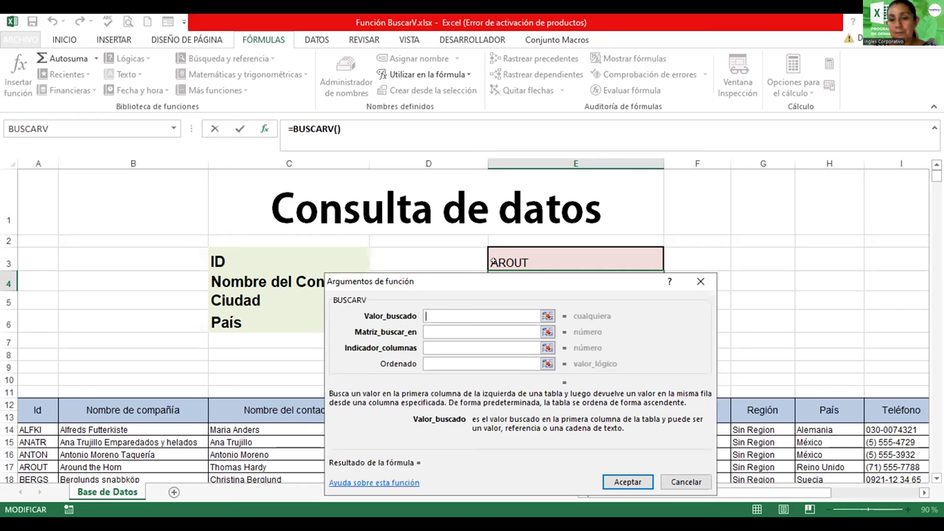
Fill in E3 as the lookup value and the named range CONTACTOS as the table, giving =BUSCARV(E3;CONTACTOS).
click(493, 262)
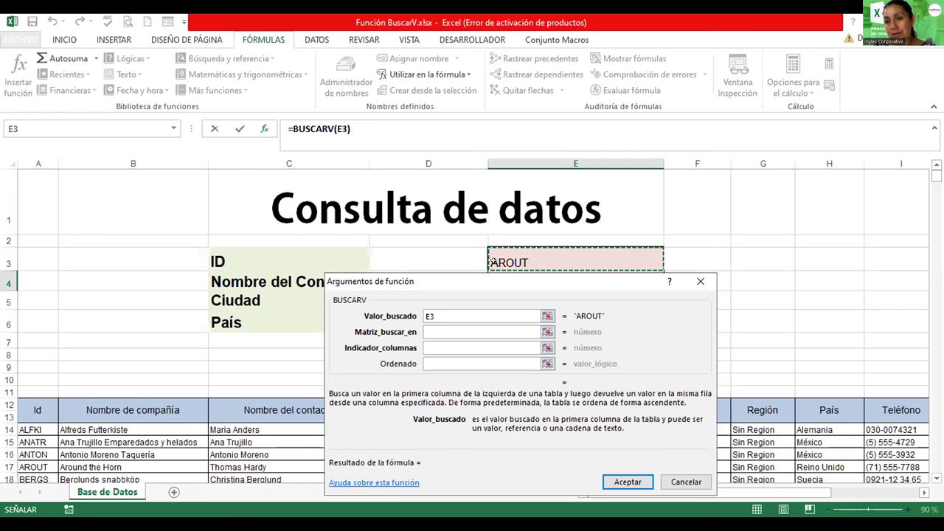
click(466, 332)
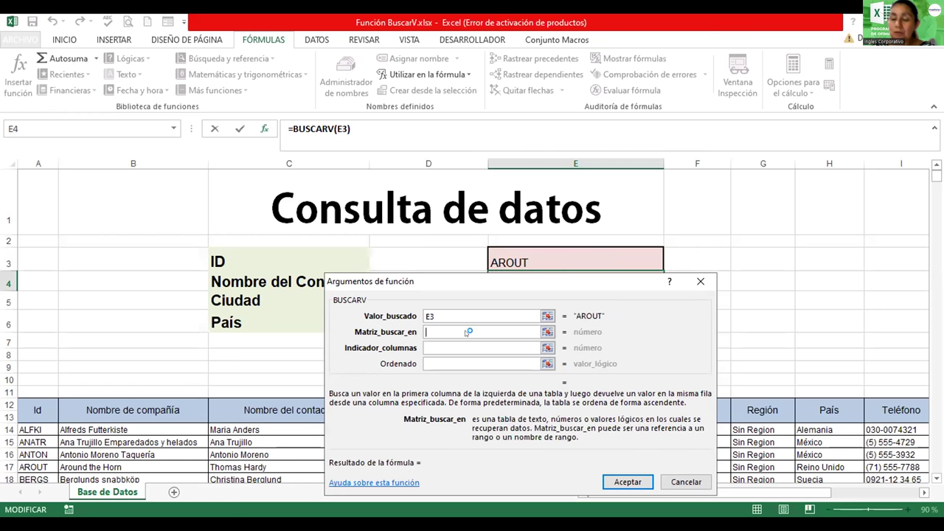
text(CONTACTOS)
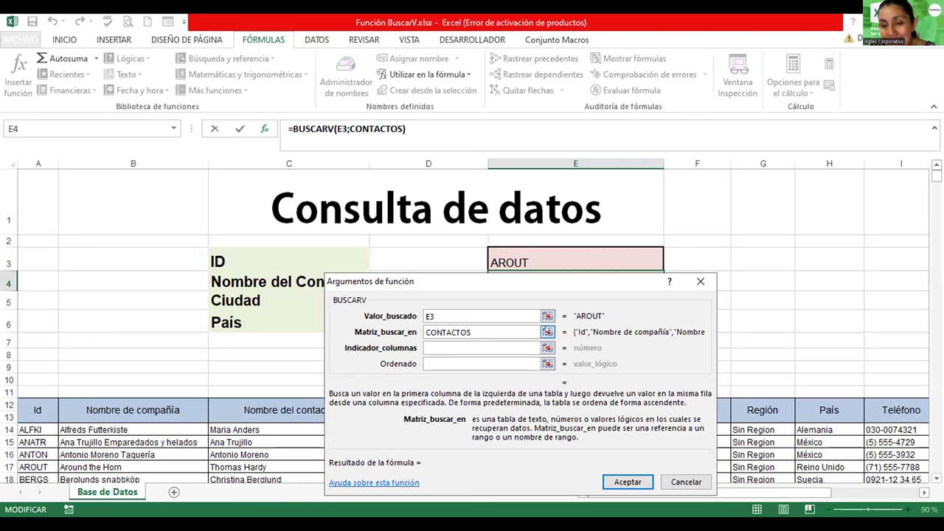
click(548, 332)
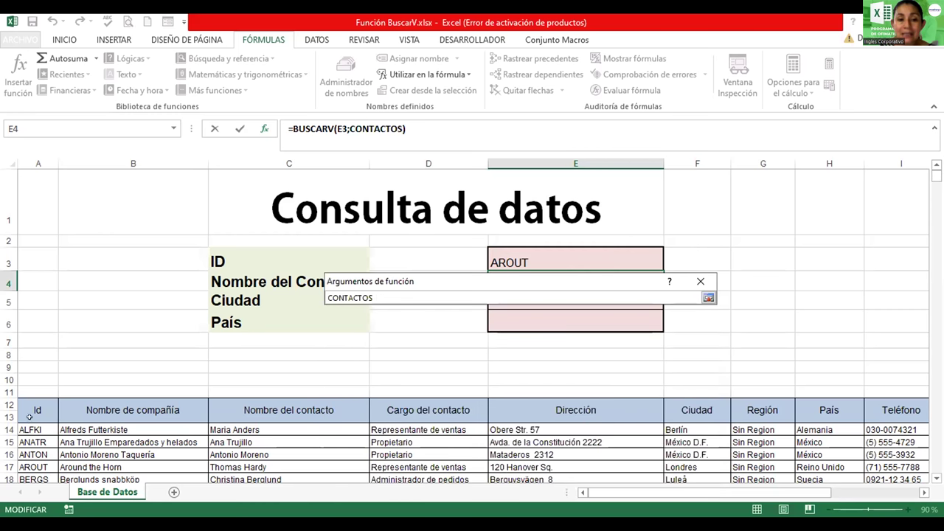
text(+)
drag(30, 413, 800, 470)
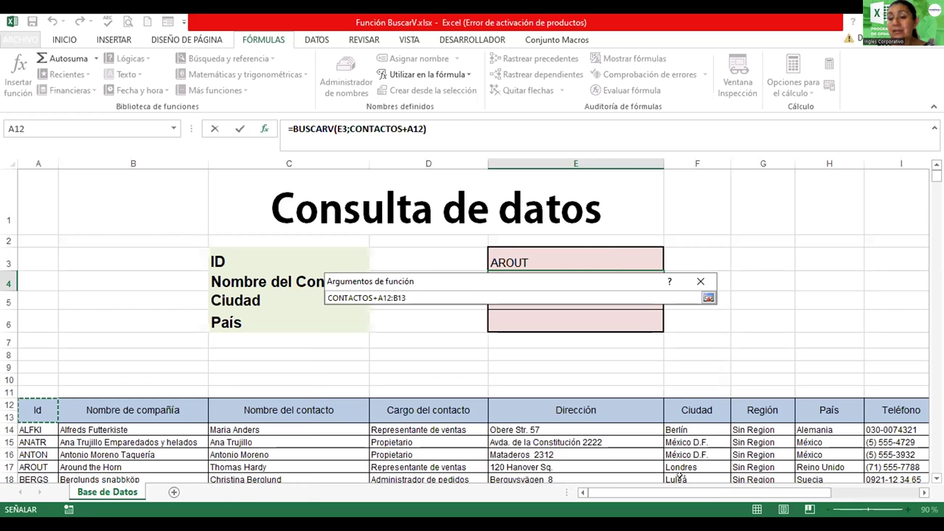
key(ctrl+shift+End)
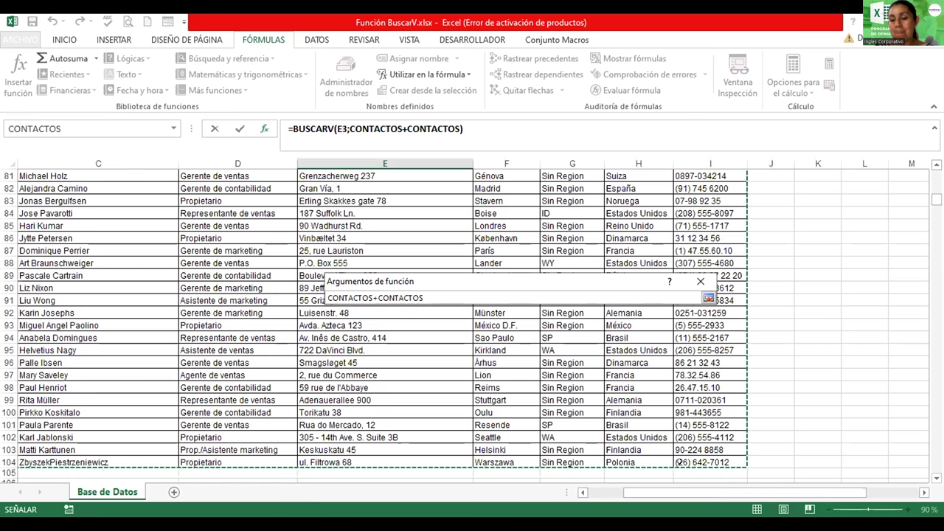
key(Return)
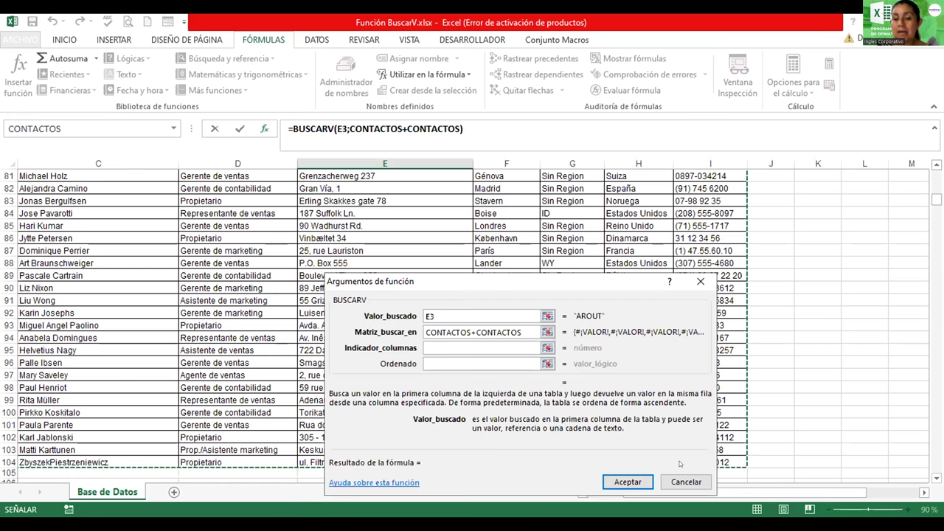
key(BackSpace)
key(BackSpace)
key(BackSpace)
key(BackSpace)
key(BackSpace)
key(BackSpace)
key(BackSpace)
key(BackSpace)
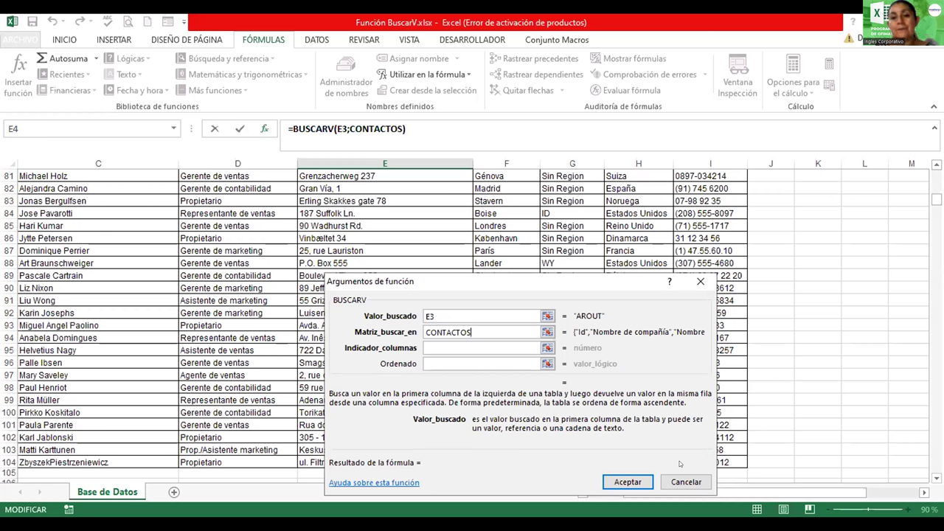
click(457, 342)
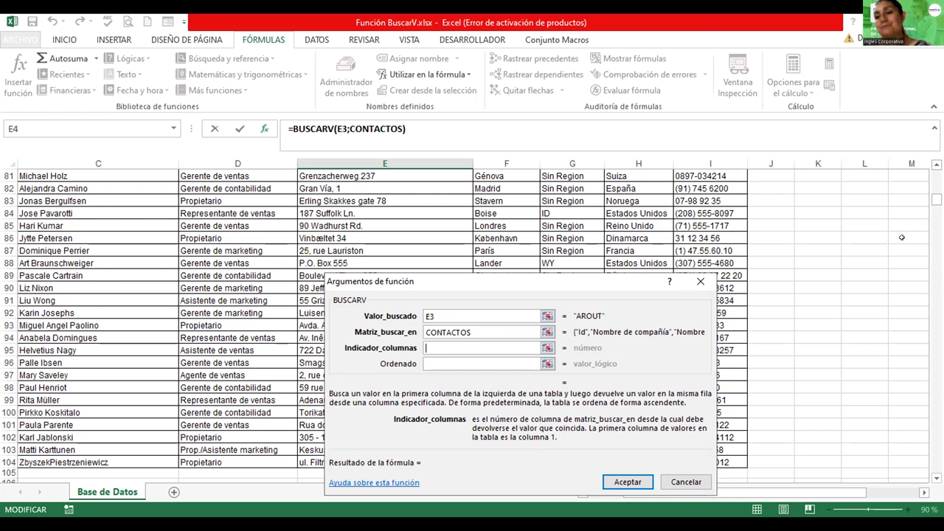
Scroll the sheet up to show the Consulta de datos form again.
drag(936, 199, 936, 178)
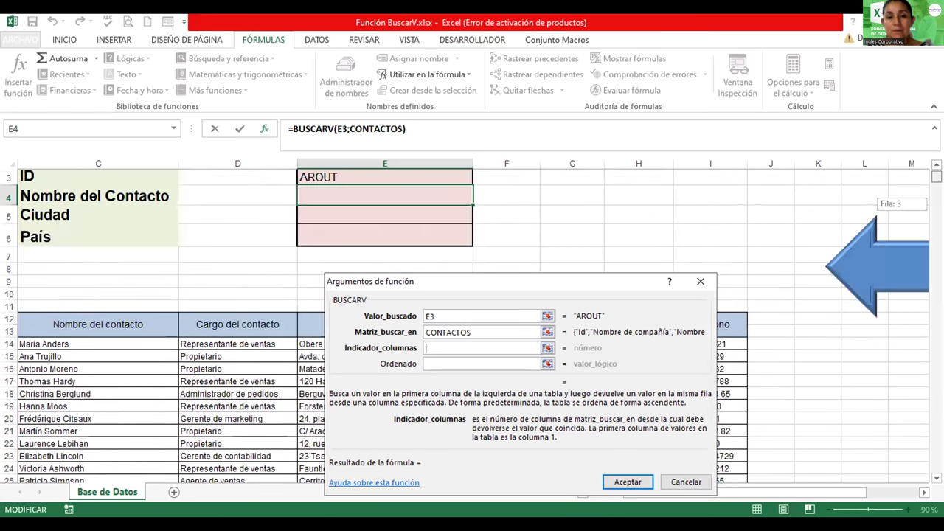
Scroll to row 8 and back to column A to show the table's Id header.
drag(936, 181, 936, 178)
drag(801, 492, 723, 494)
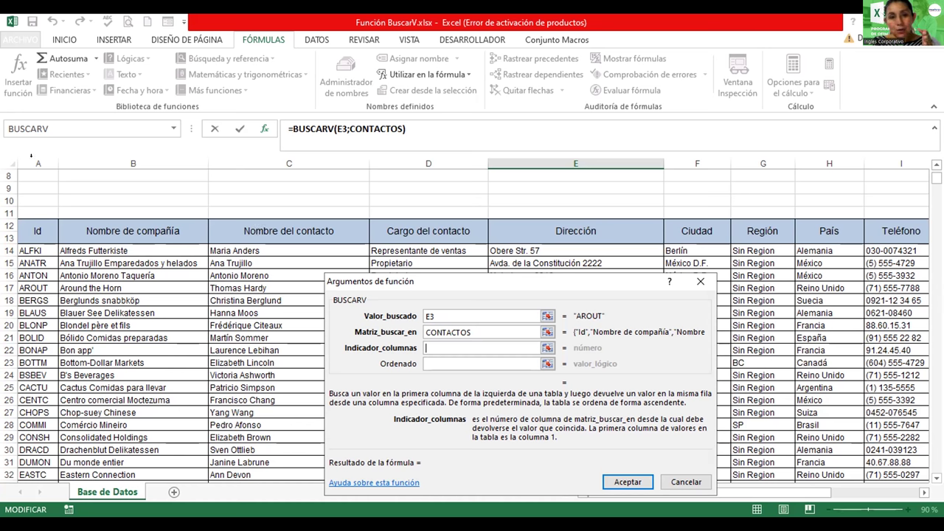
Try column references A and C:E for the column number, clear them, and scroll back to row 2.
click(36, 162)
drag(111, 162, 261, 153)
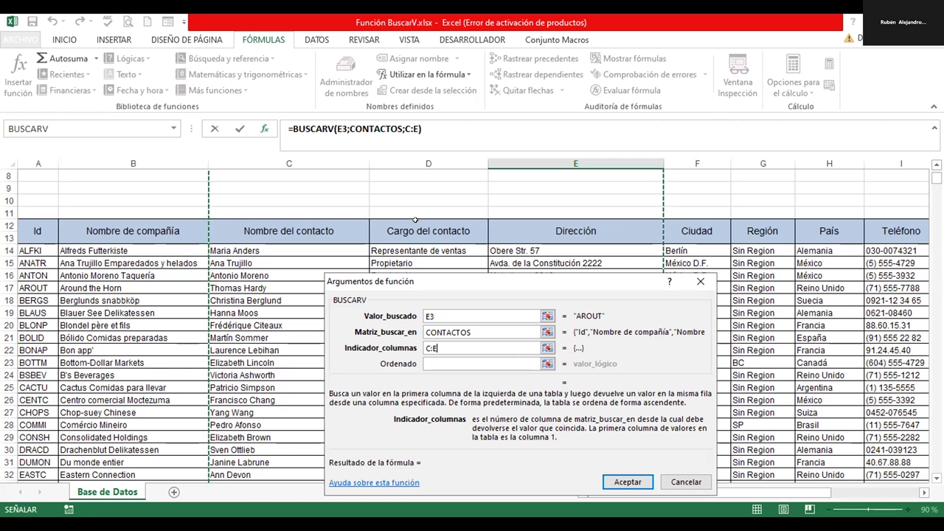
key(BackSpace)
key(BackSpace)
key(BackSpace)
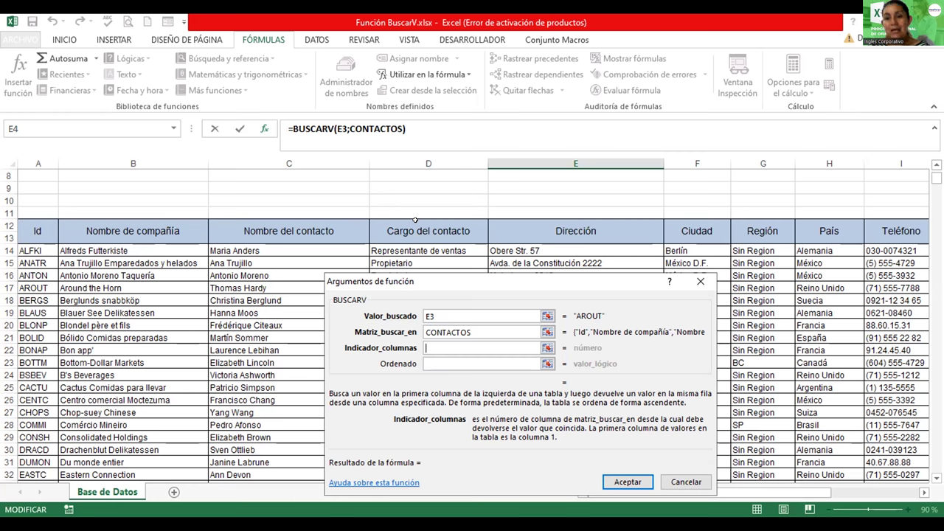
click(936, 166)
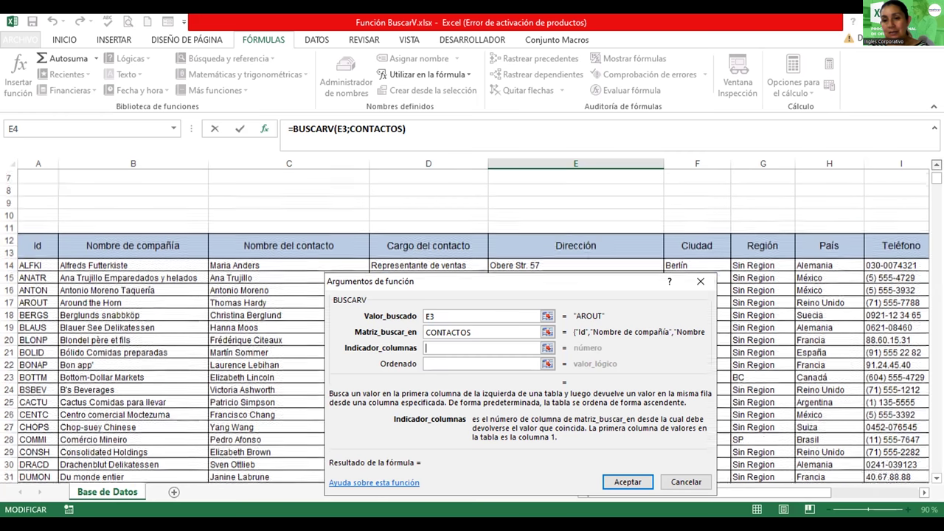
scroll(936, 165, up, 2)
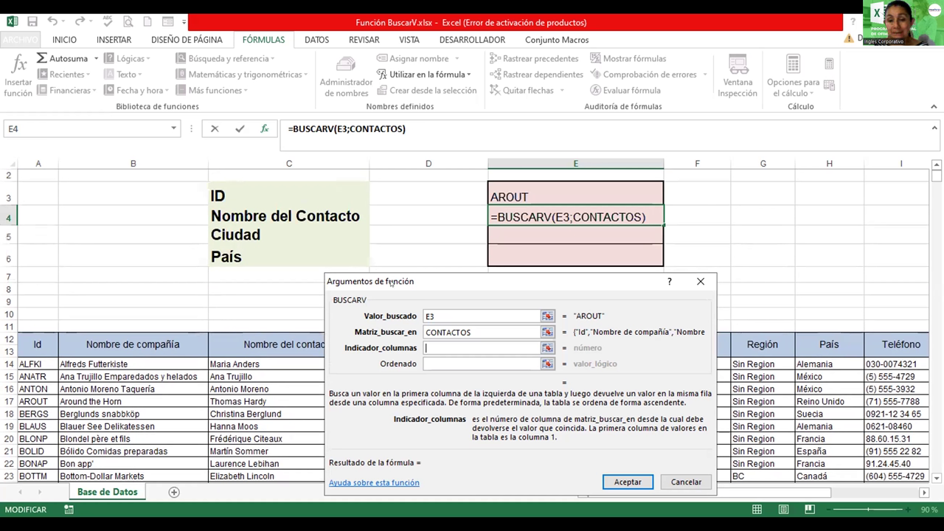
Enter 3 as the column number, giving =BUSCARV(E3;CONTACTOS;3).
drag(389, 282, 570, 291)
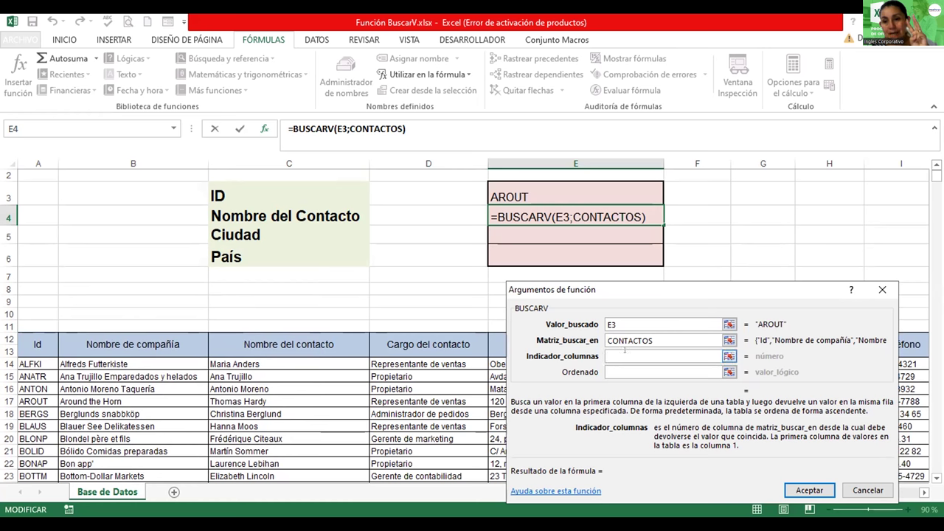
text(3)
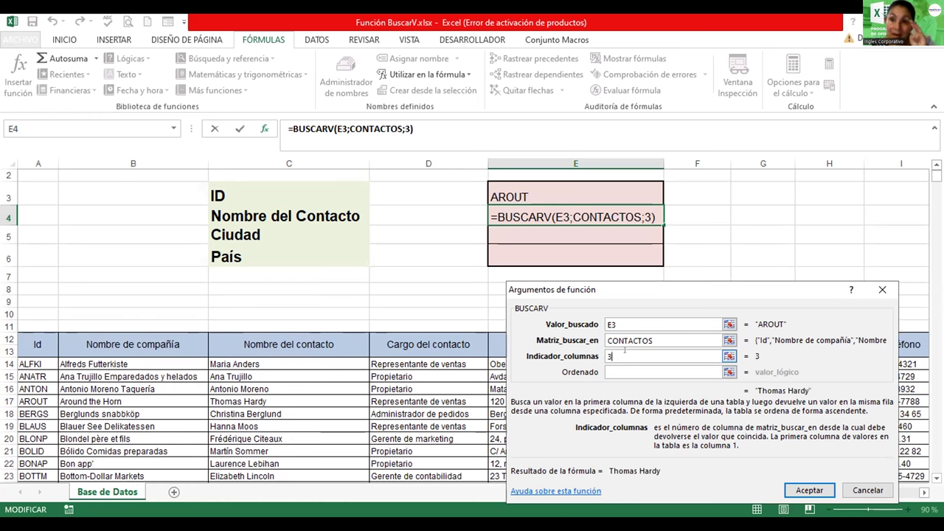
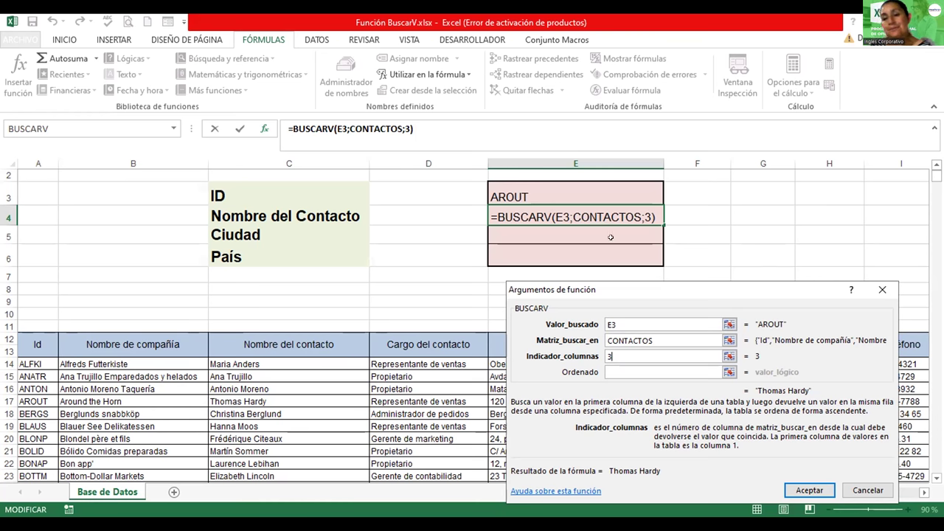
Set the E4 BUSCARV match-type argument to FALSO and confirm the lookup formula.
click(613, 369)
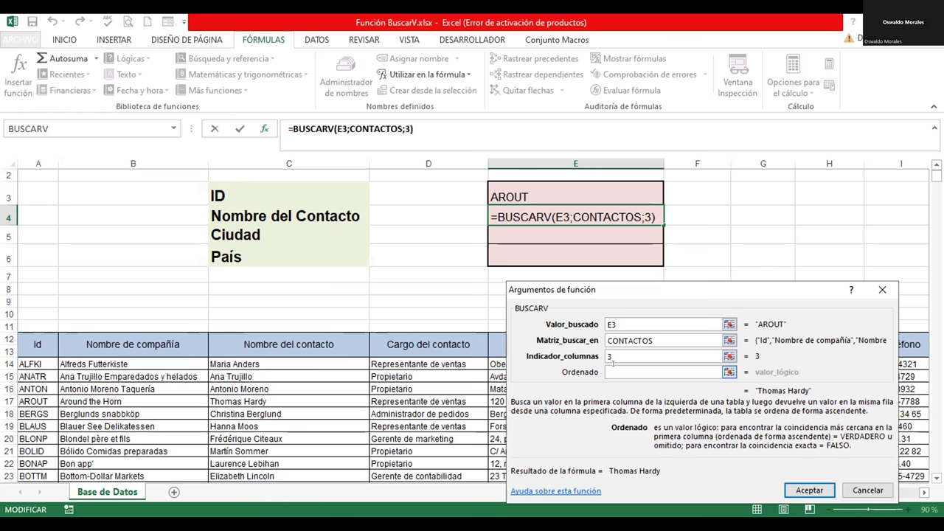
text(fAL)
key(BackSpace)
key(BackSpace)
key(BackSpace)
text(FALS)
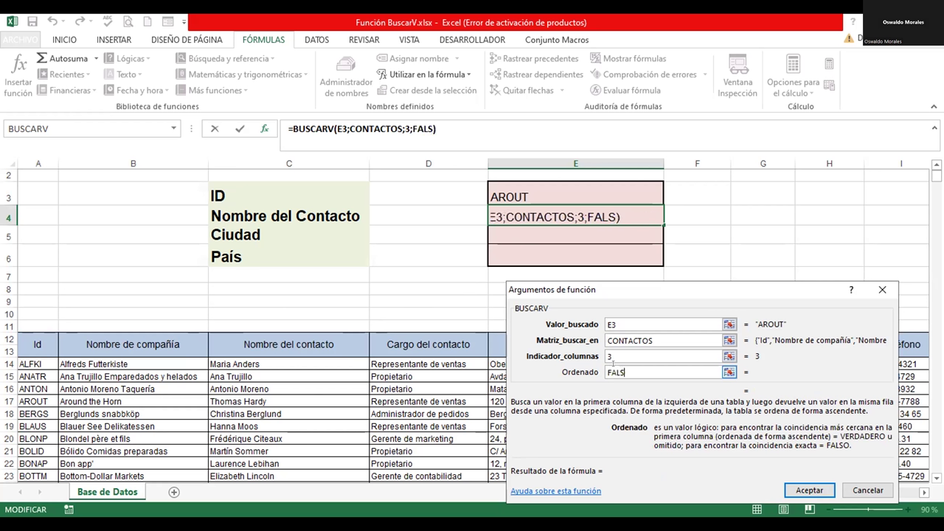
text(O)
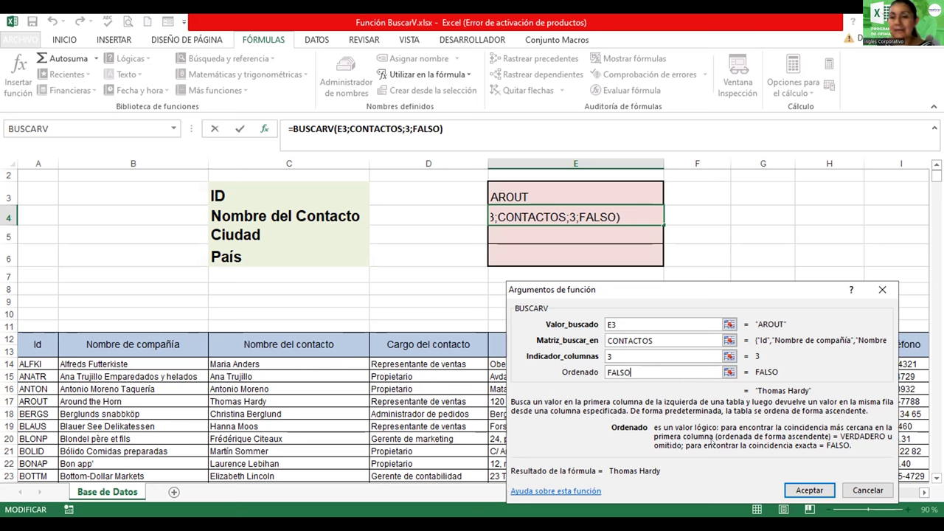
click(615, 356)
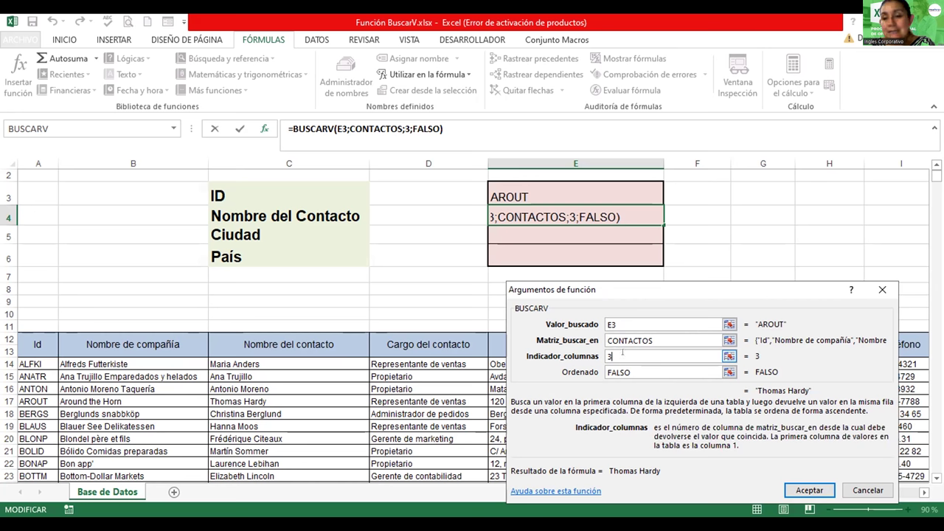
click(640, 373)
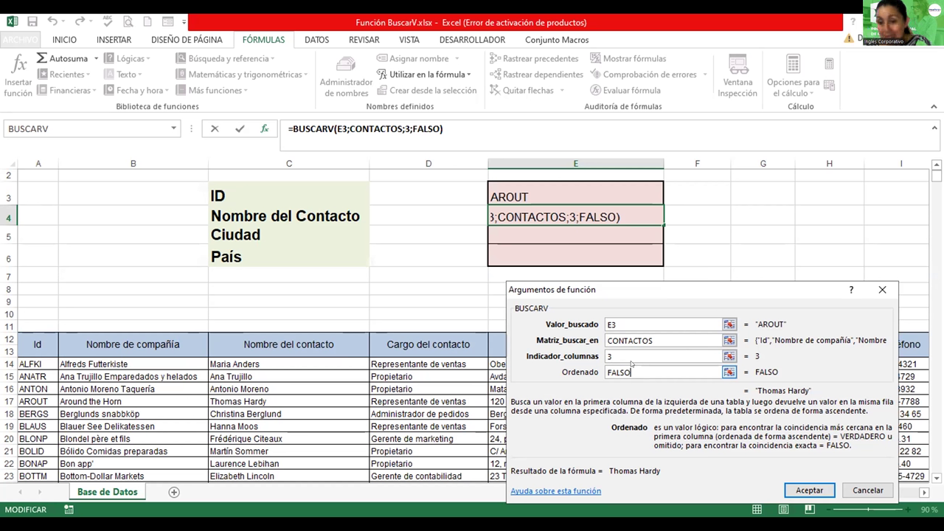
text(+D6)
click(438, 253)
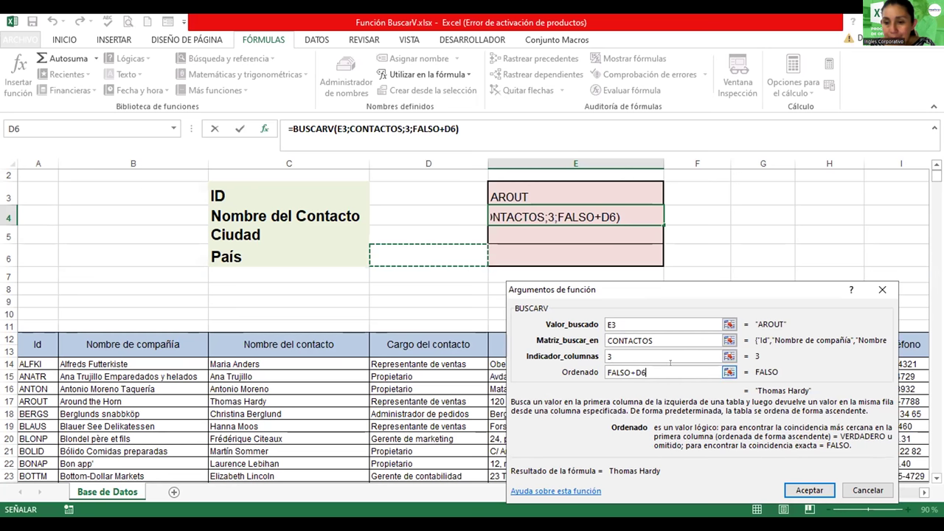
key(BackSpace)
key(BackSpace)
key(BackSpace)
key(BackSpace)
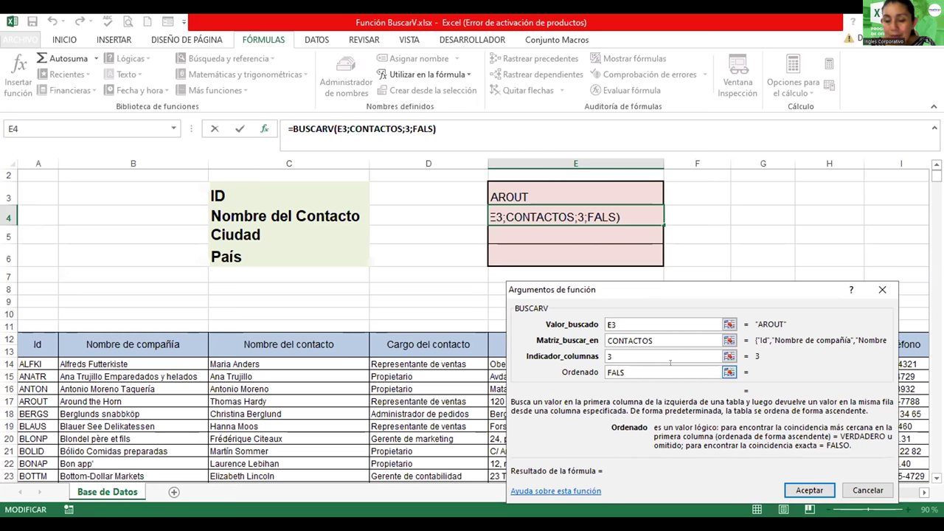
text(O)
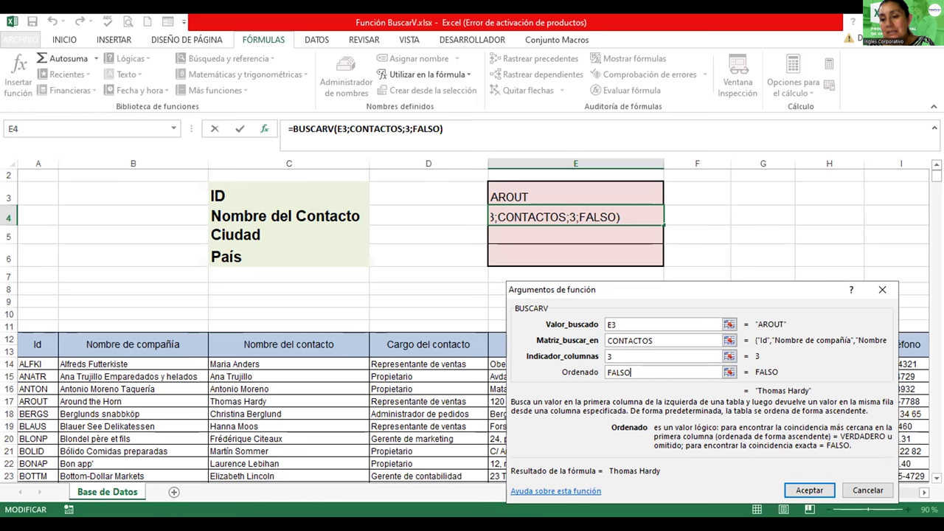
click(810, 492)
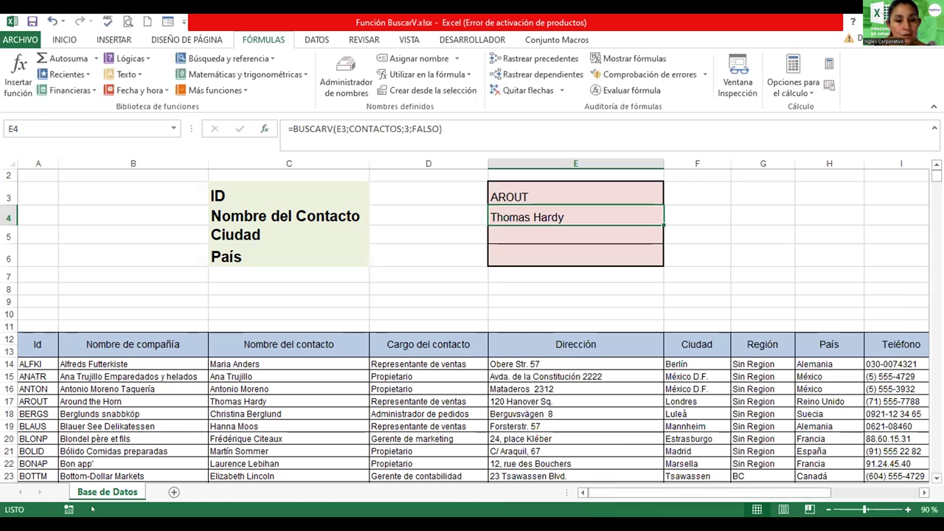
Make AROUT in A17 bold and red, then copy that format onto Thomas Hardy in C17.
click(17, 387)
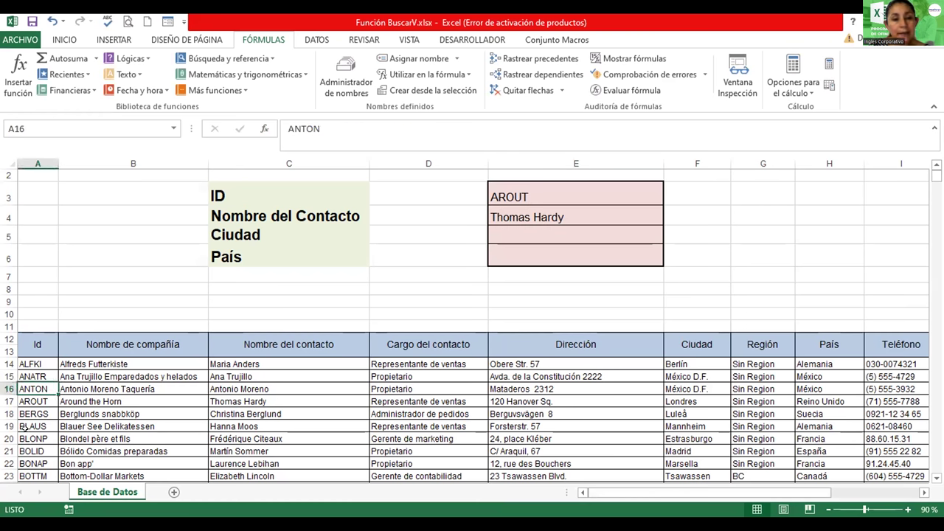
click(28, 397)
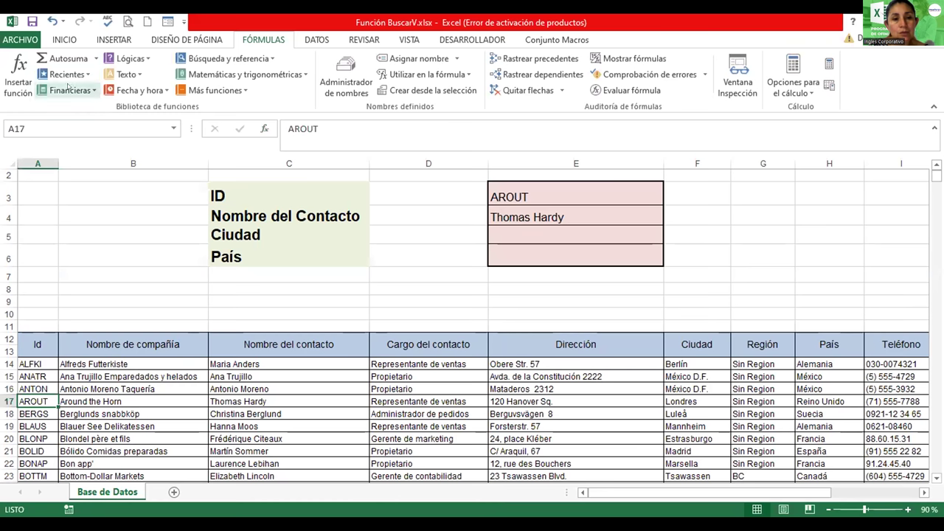
click(57, 39)
click(72, 85)
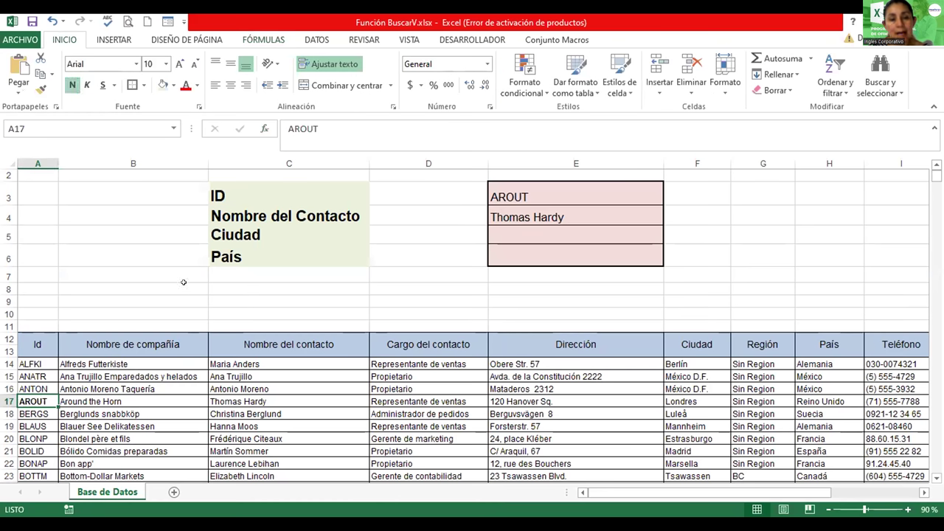
click(185, 84)
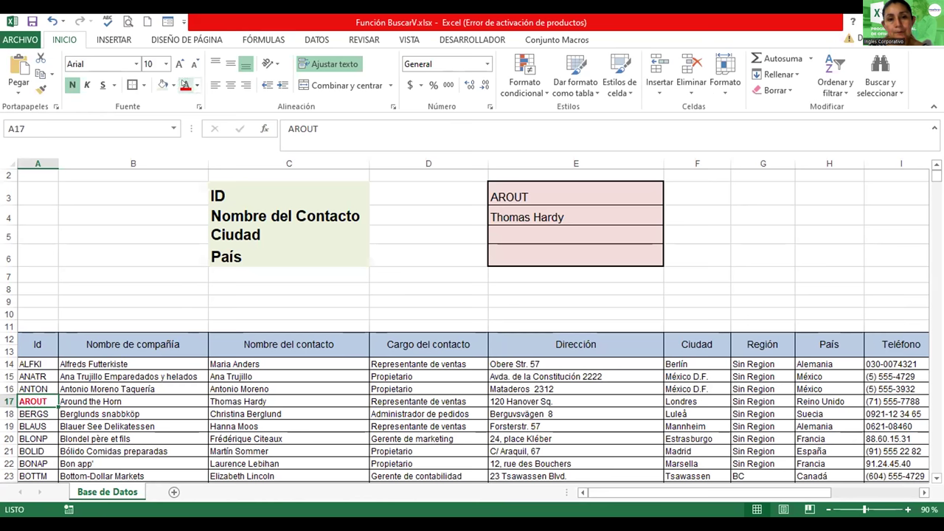
click(41, 88)
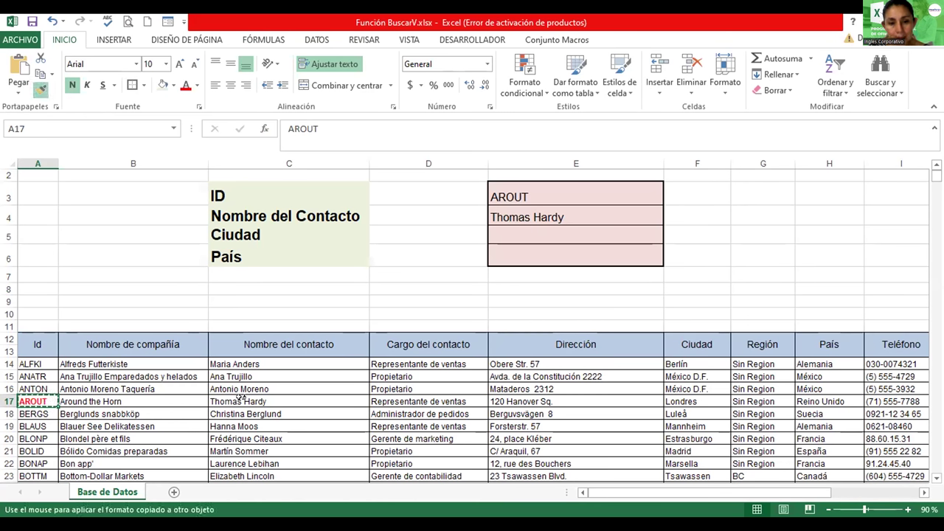
click(250, 402)
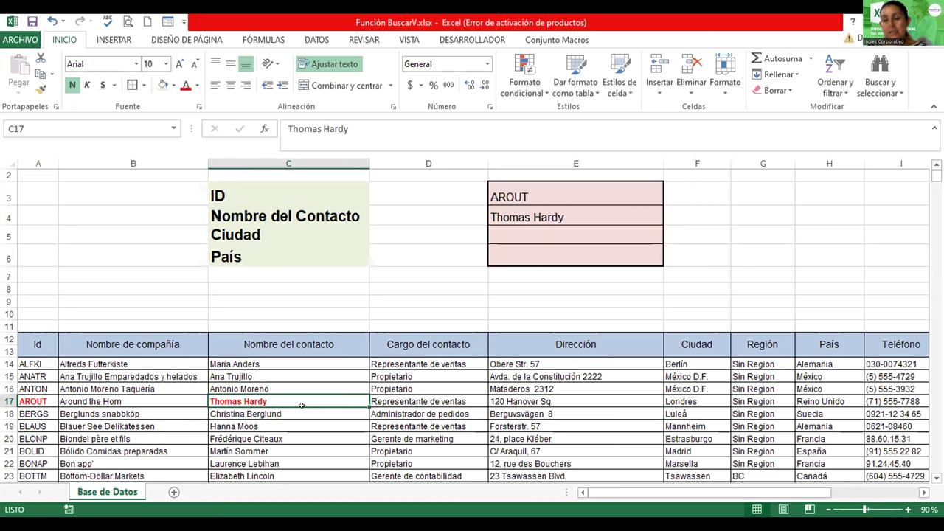
click(525, 197)
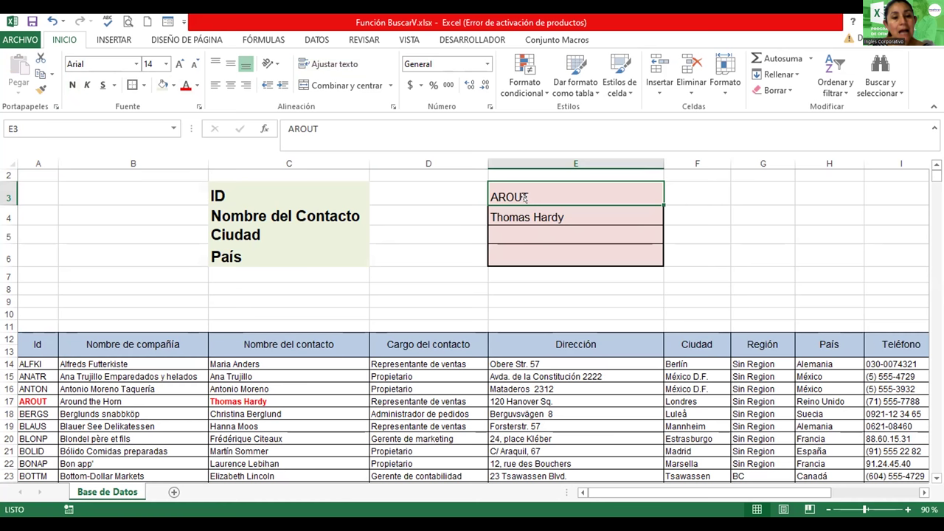
Enter ALFKI as the ID in E3 and zoom the sheet to 110%.
text(ALFKI)
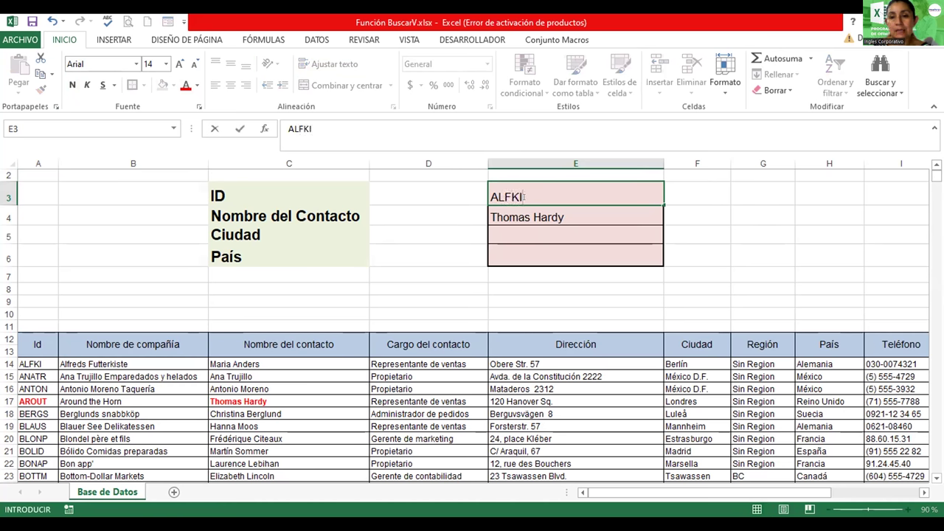
key(Return)
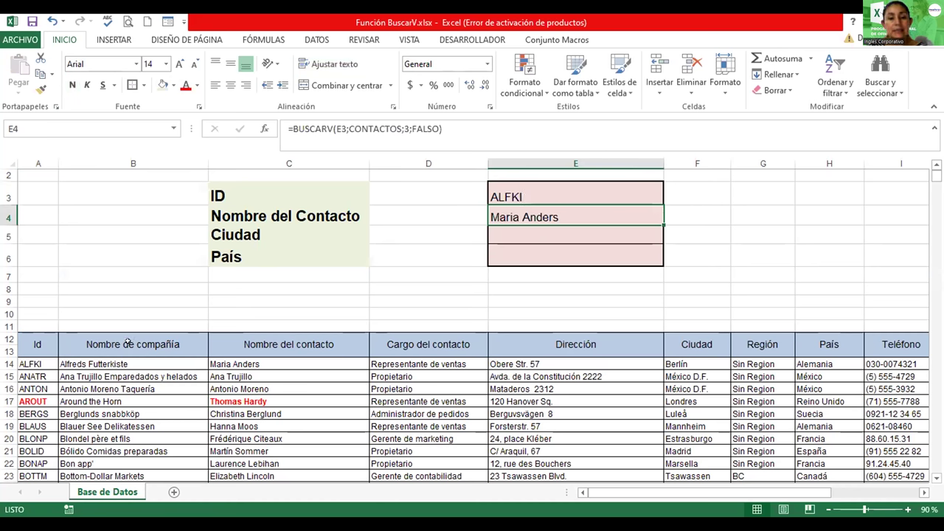
click(238, 360)
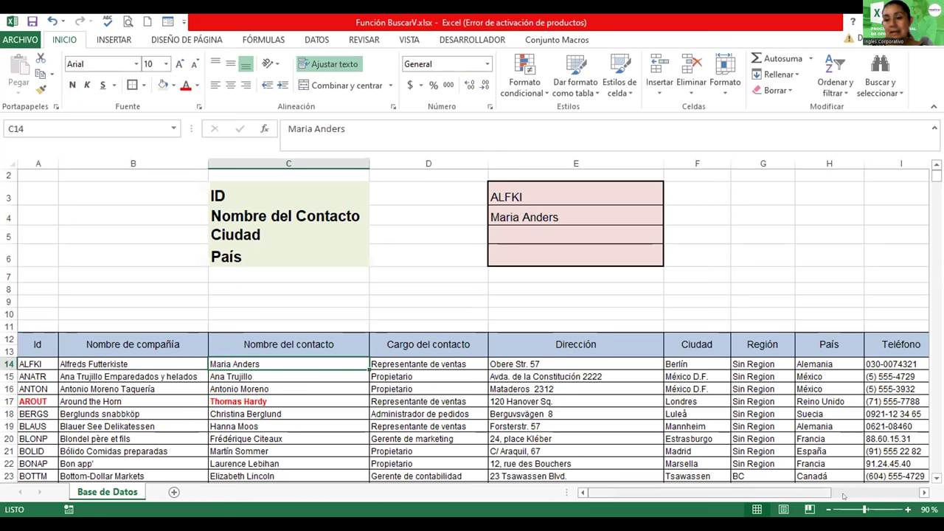
click(907, 509)
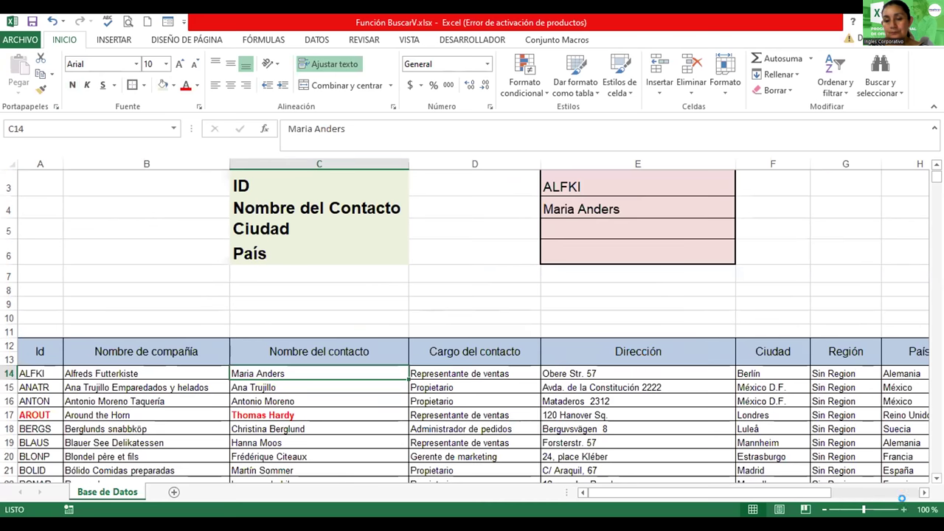
click(908, 509)
scroll(472, 327, up, 2)
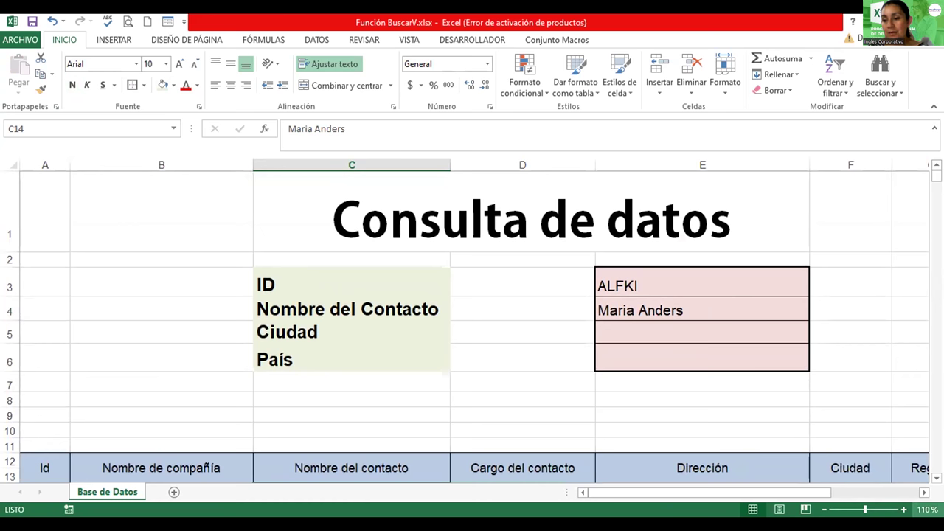
scroll(657, 232, down, 1)
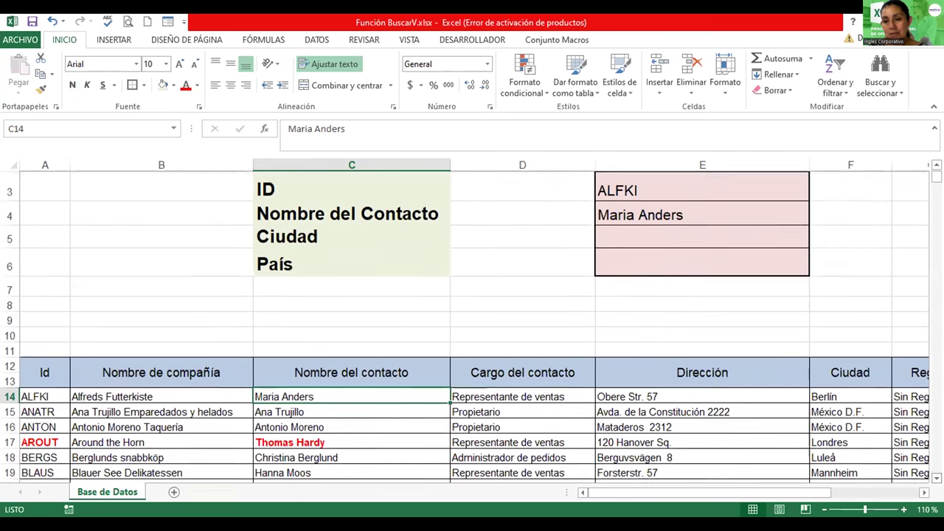
Enter =BUSCARV(E3;CONTACTOS;6;FALSO) in E5 so the city shows Berlín.
click(657, 232)
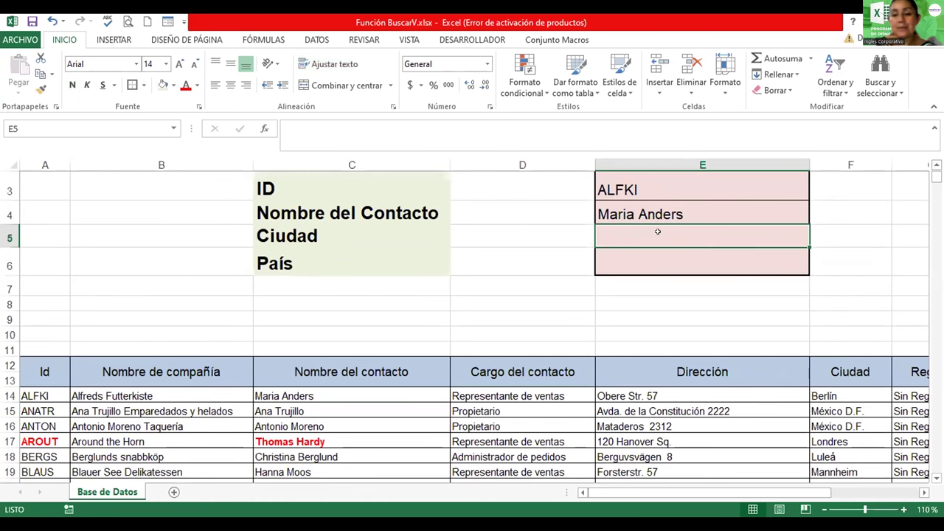
text(=B)
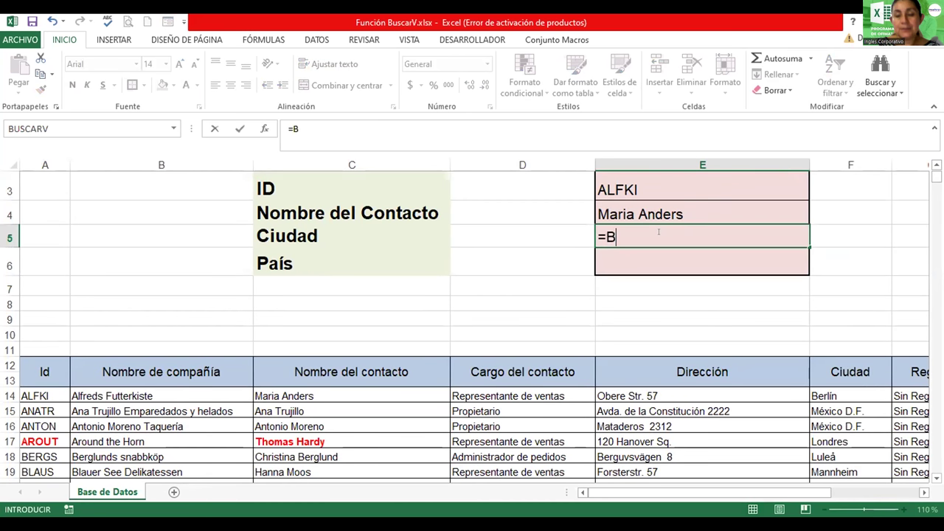
text(US)
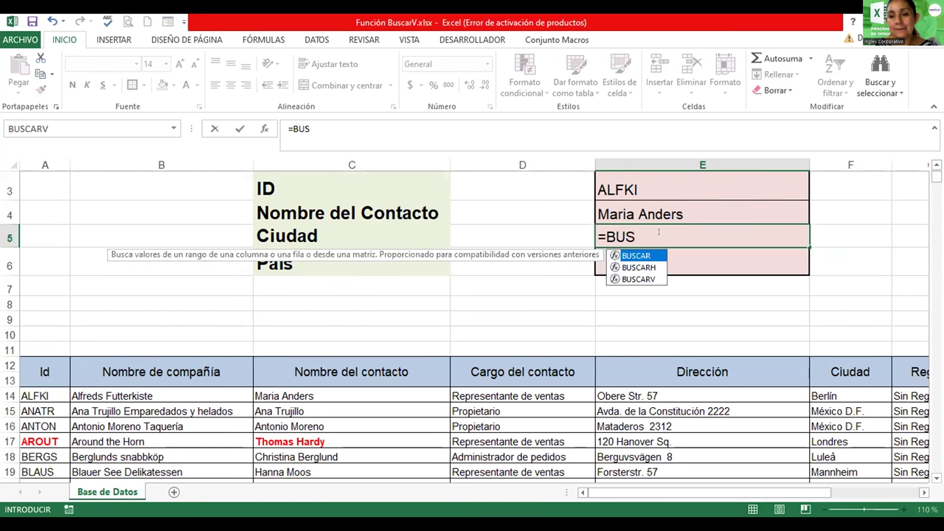
text(CARV)
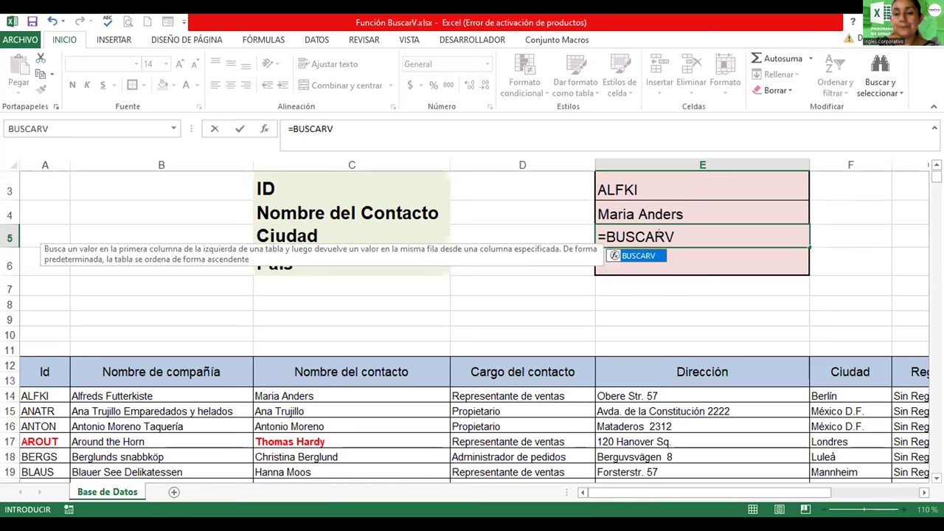
text(()
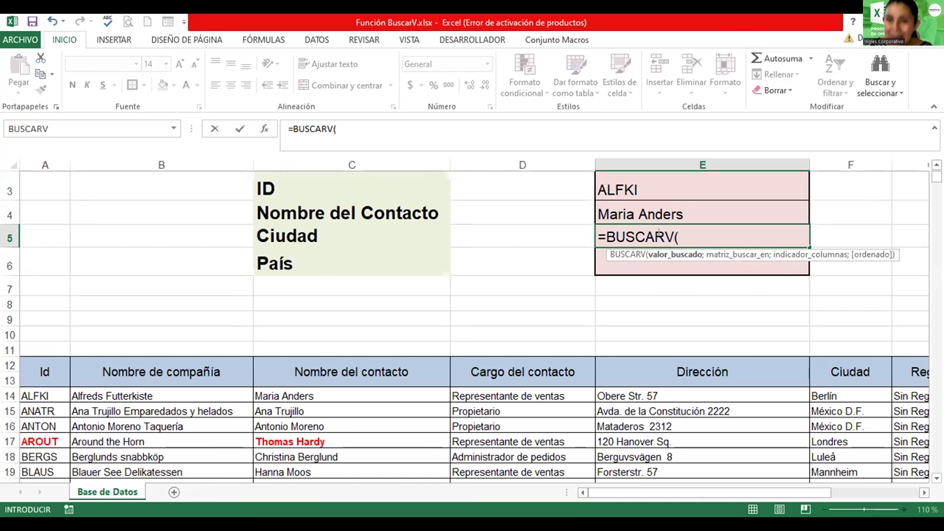
click(624, 186)
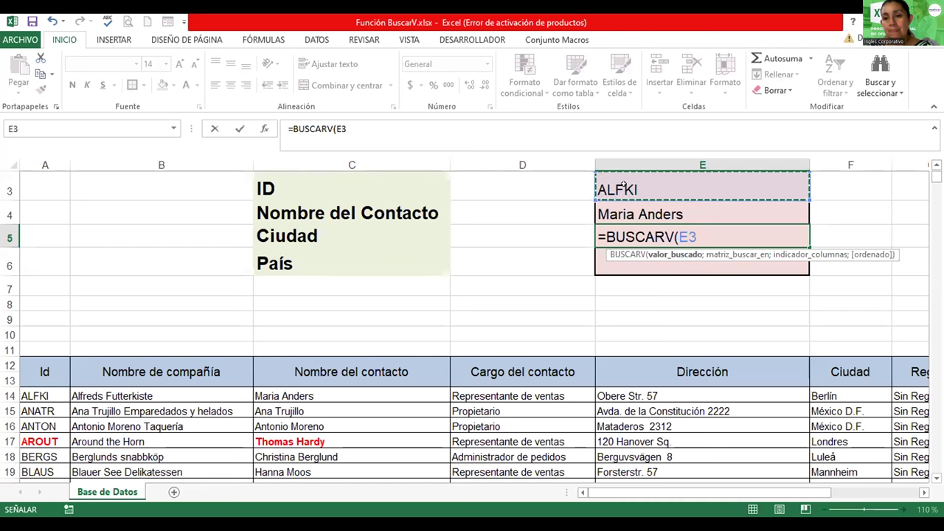
text(;)
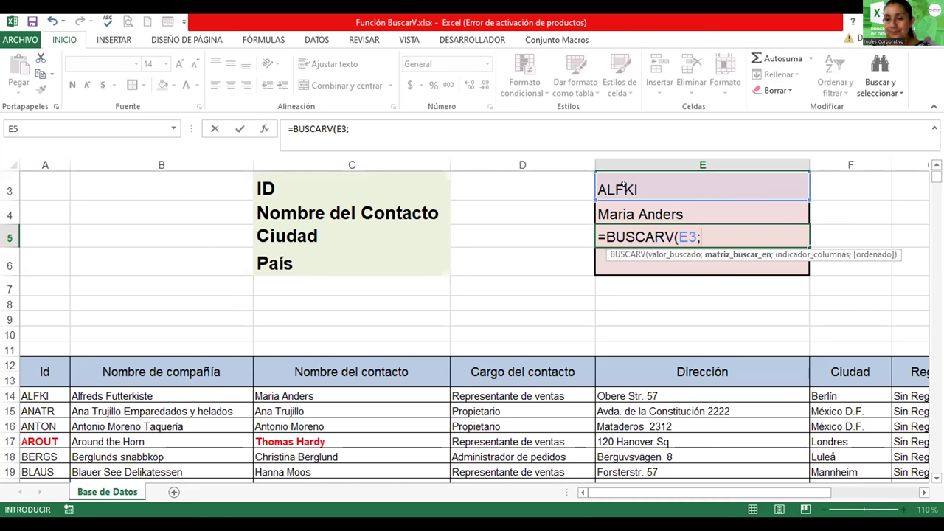
text(C)
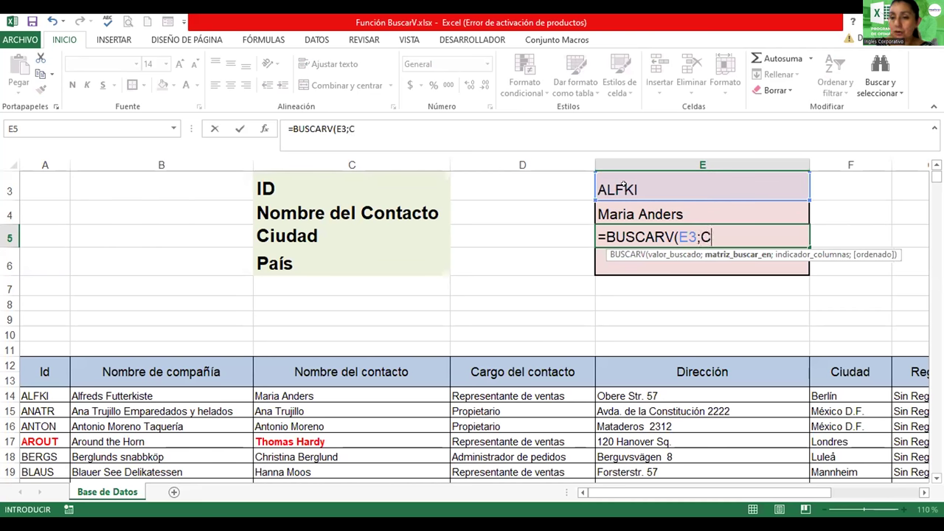
text(ONTAC)
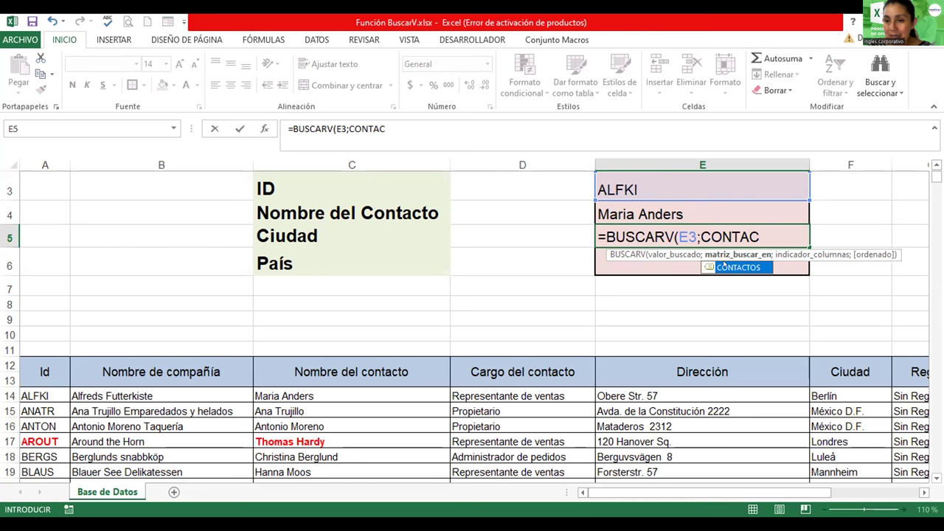
double_click(723, 266)
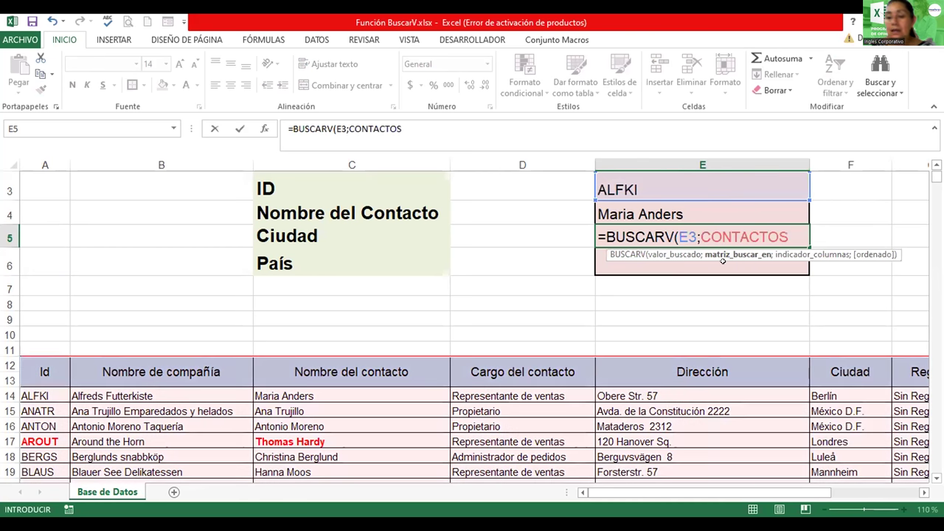
text(;)
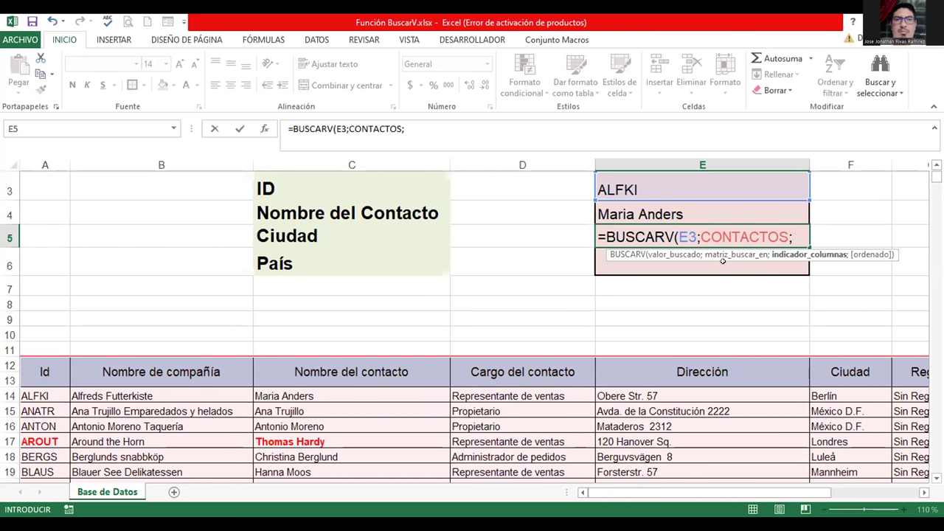
text(6)
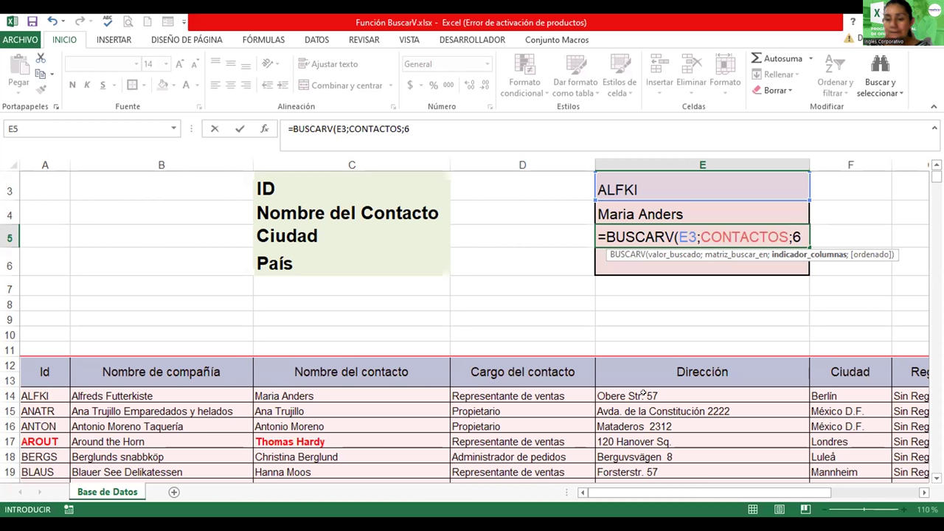
text(;)
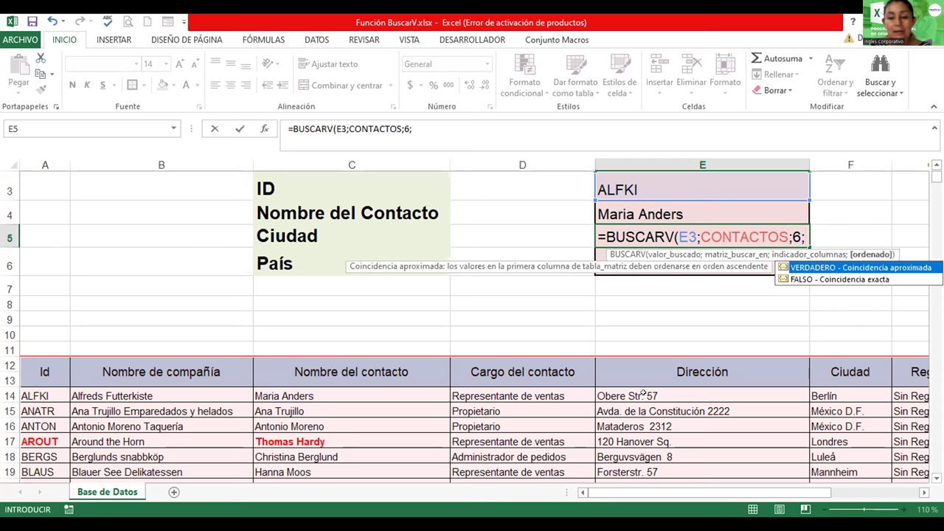
text(FALSO)
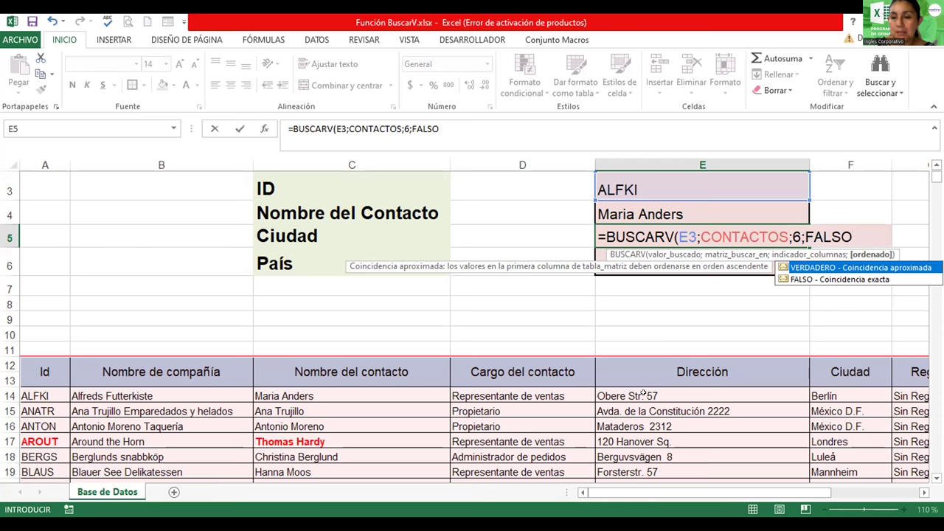
text())
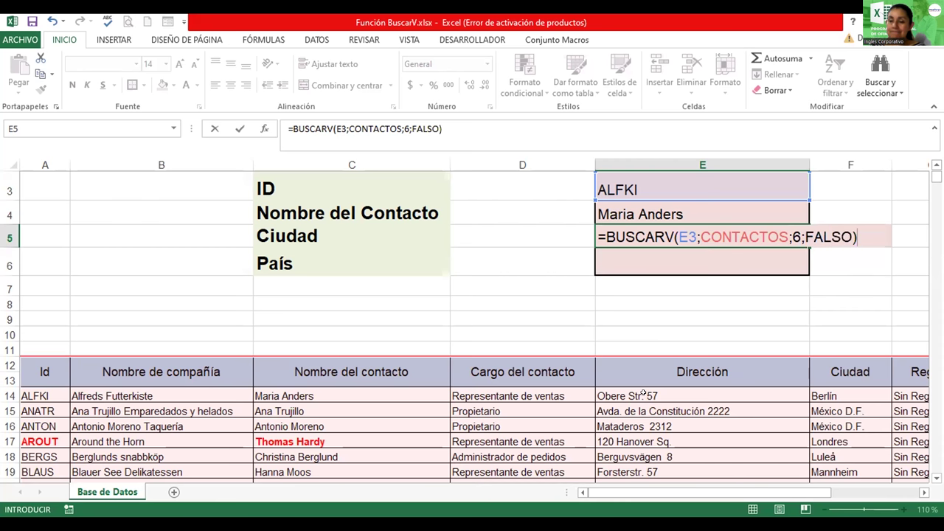
key(Return)
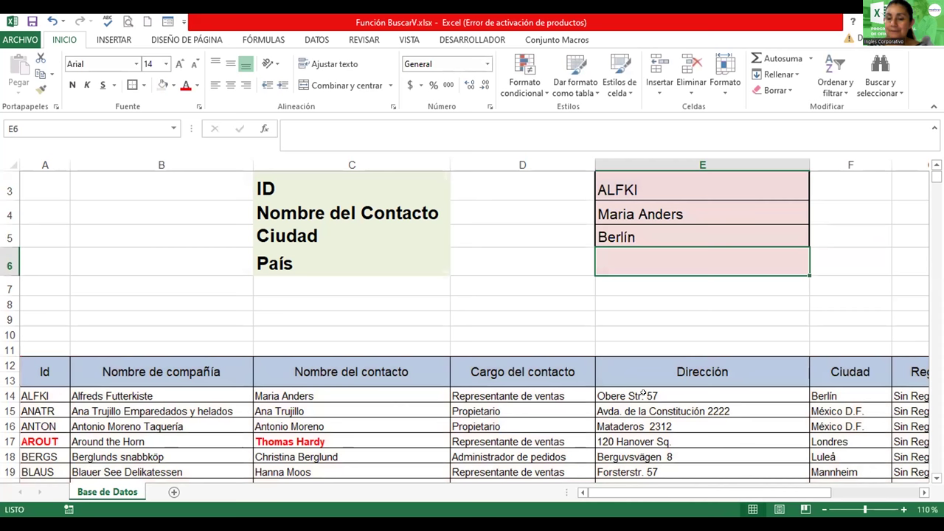
key(Up)
key(Up)
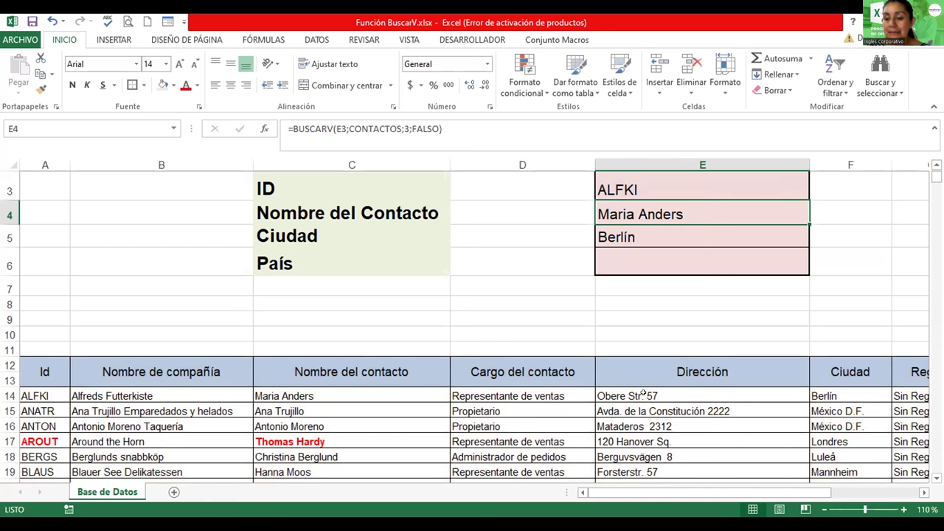
key(Down)
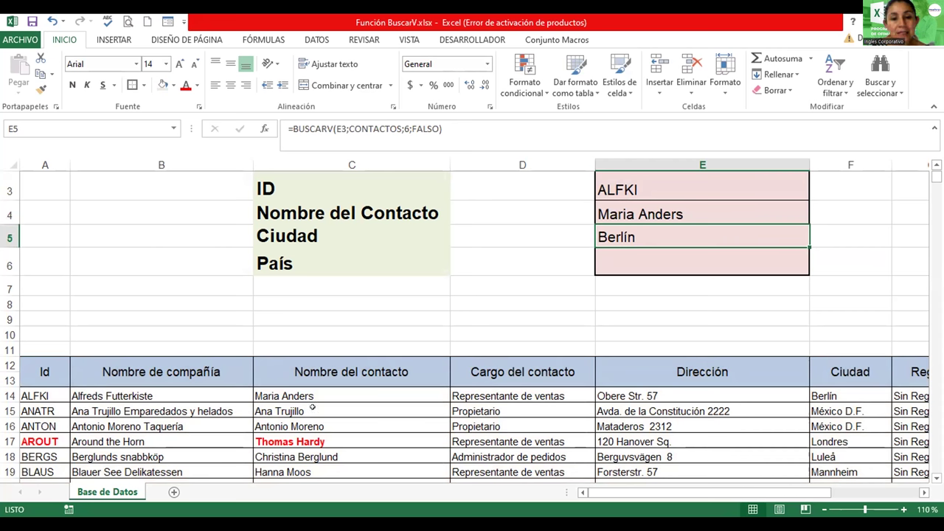
click(337, 389)
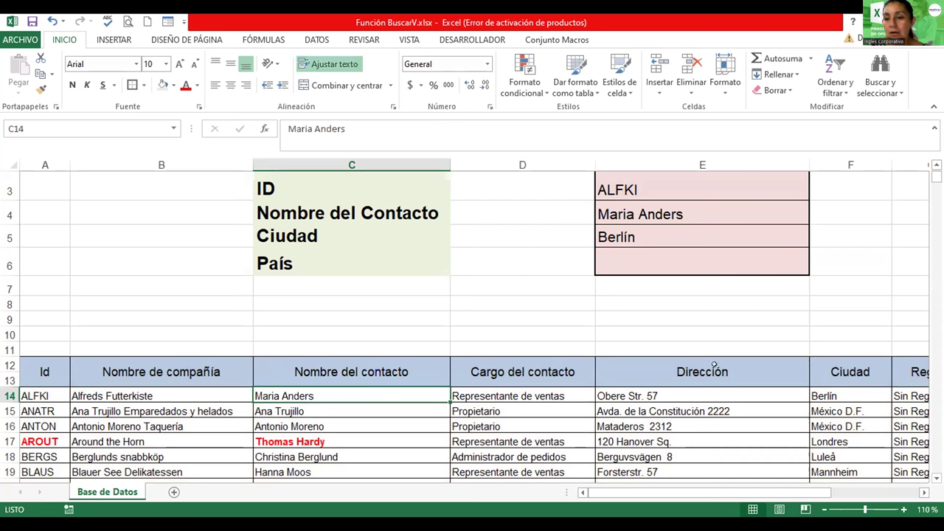
click(841, 387)
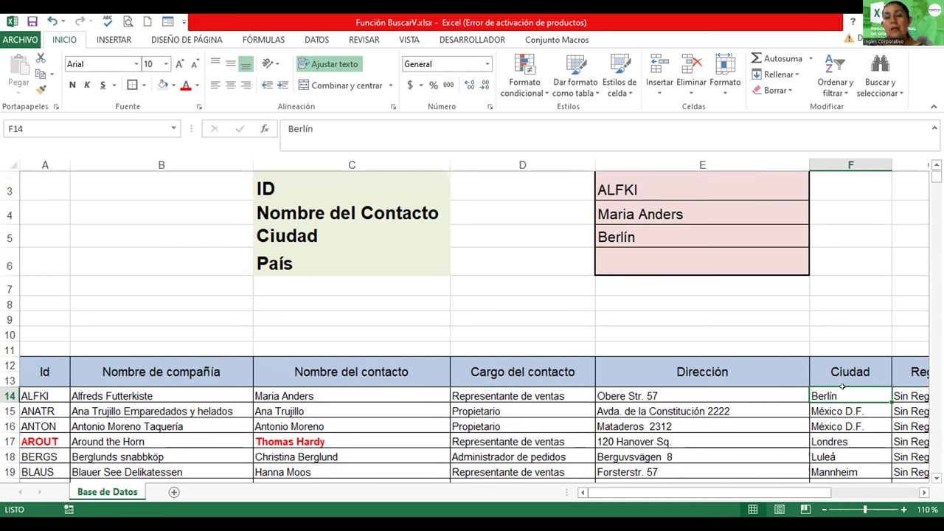
click(723, 253)
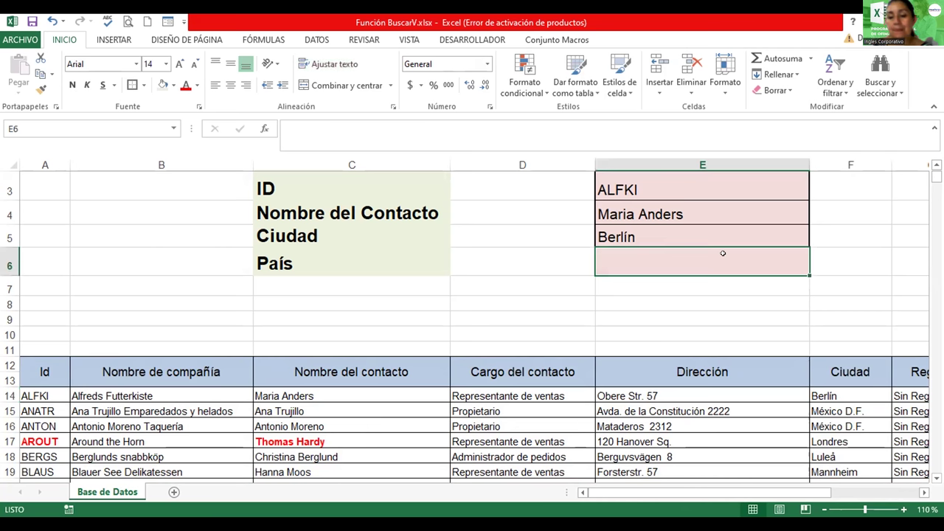
text(=BUS)
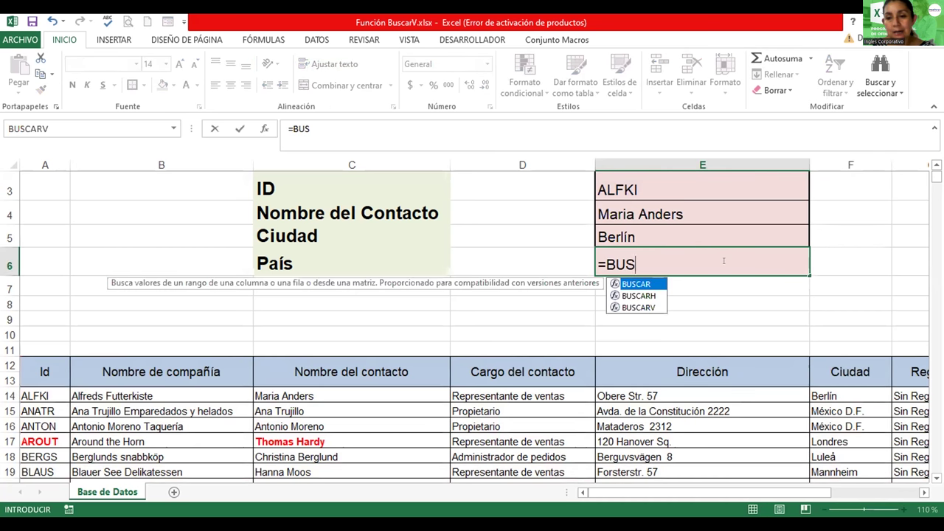
text(CARV)
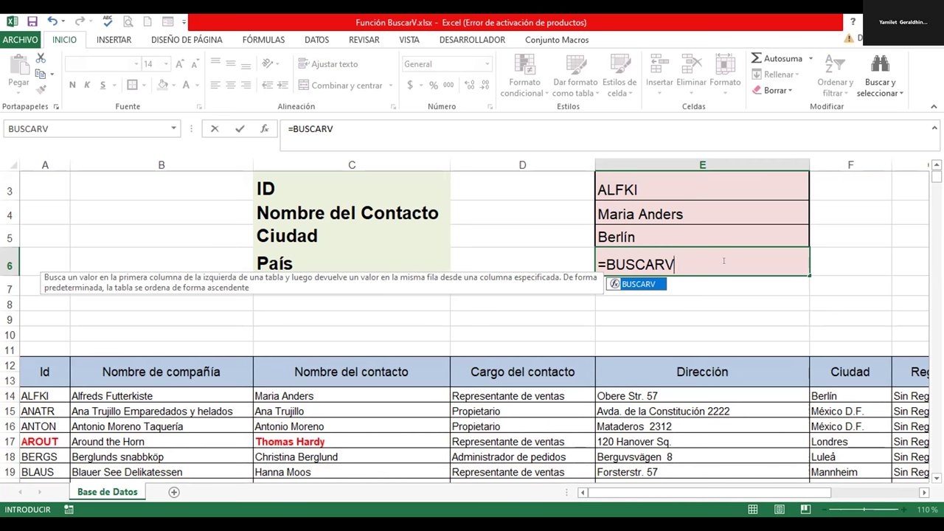
key(Escape)
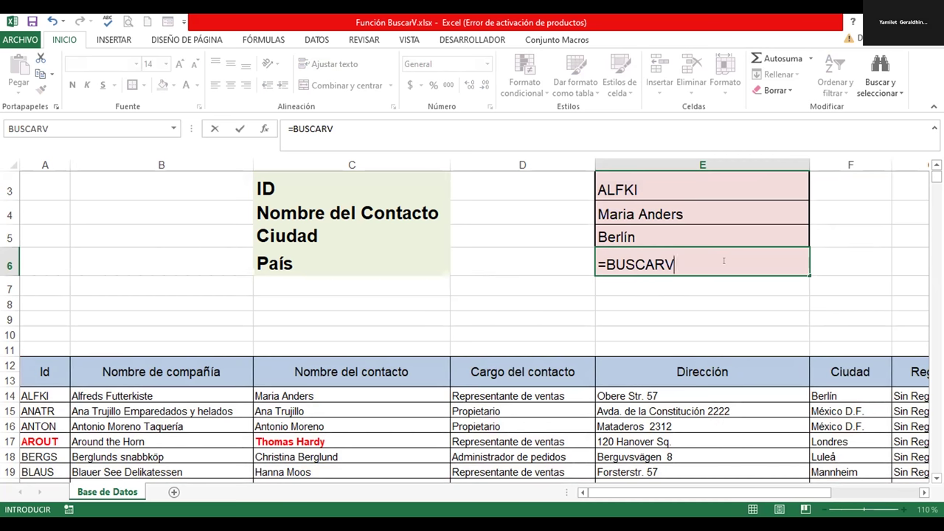
key(Escape)
key(Up)
key(Up)
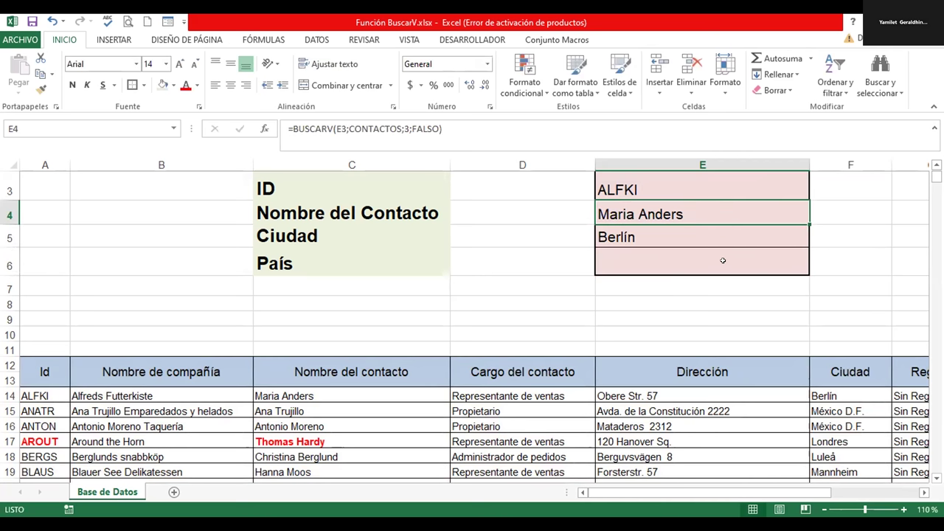
Edit the E4 formula and step through its CONTACTOS, E3 and column-number arguments.
key(F2)
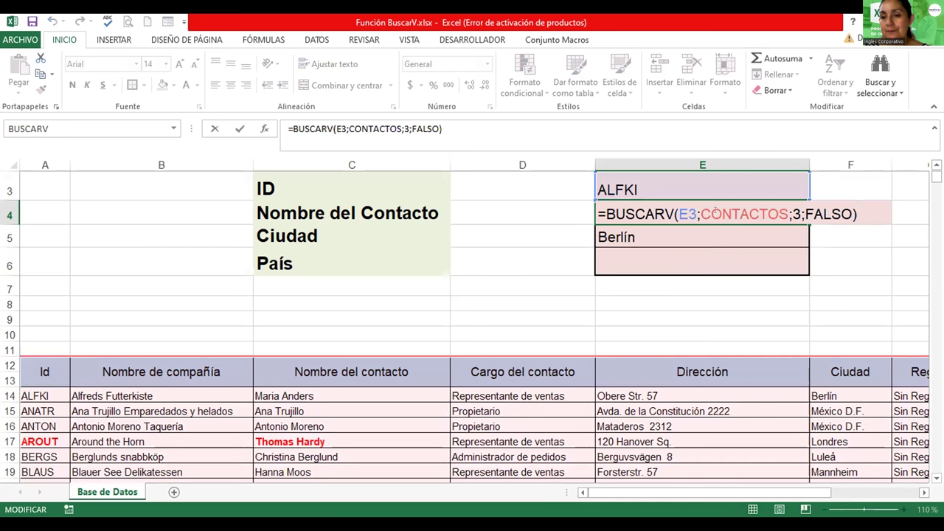
click(715, 213)
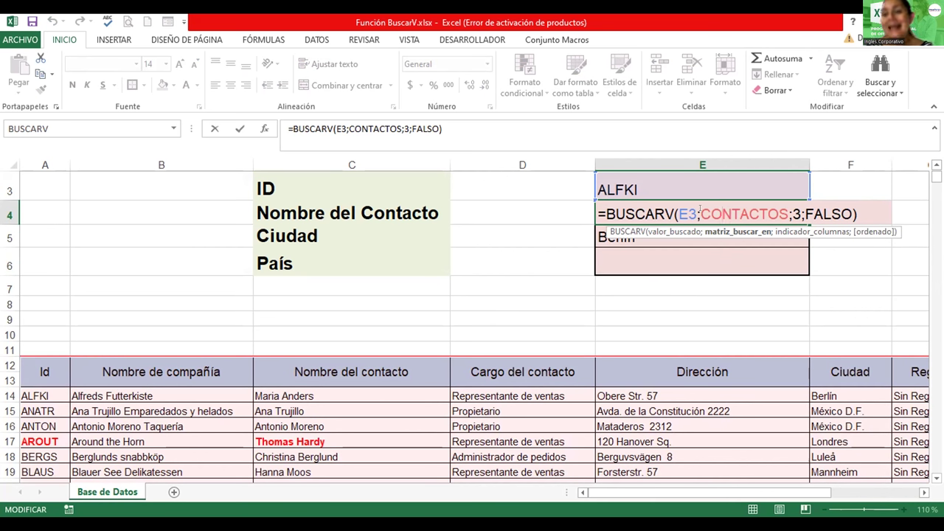
click(694, 214)
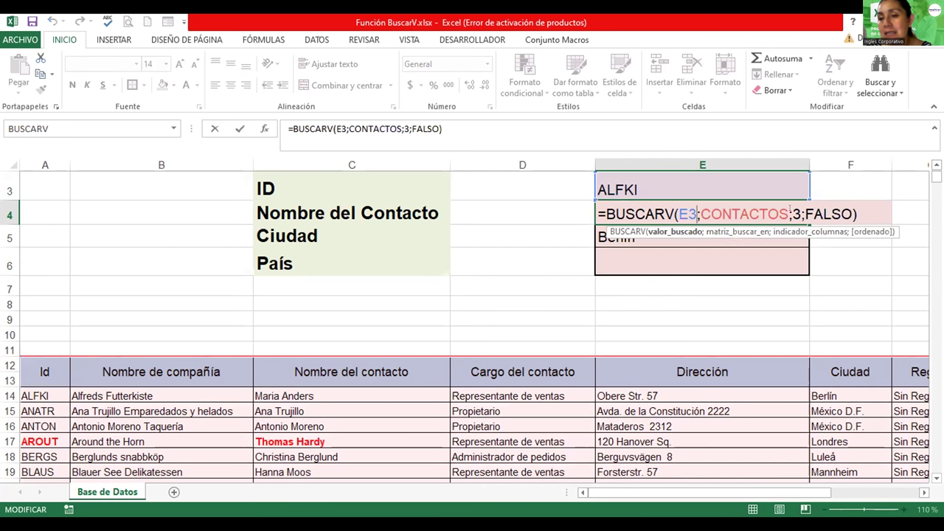
click(790, 213)
click(802, 213)
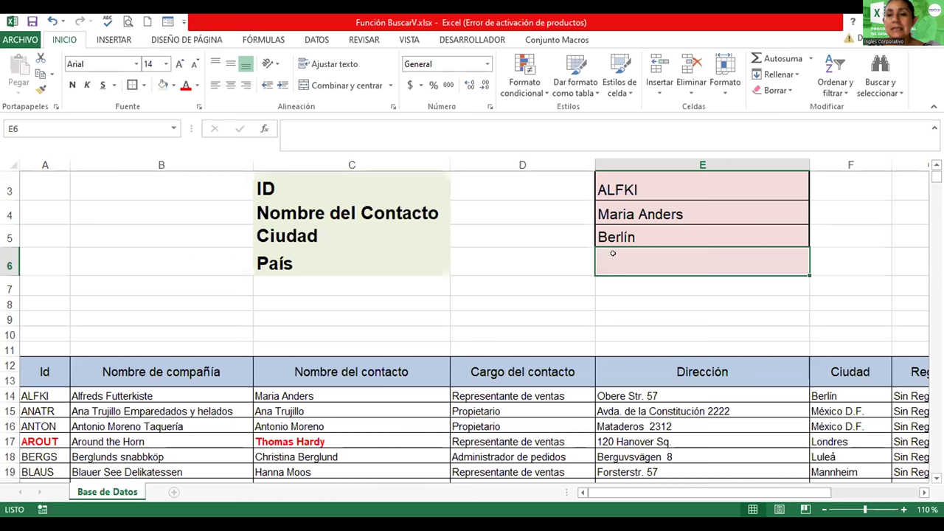
Enter =BUSCARV(E3;CONTACTOS;8;FALSO) in E6 so the country shows Alemania.
double_click(612, 253)
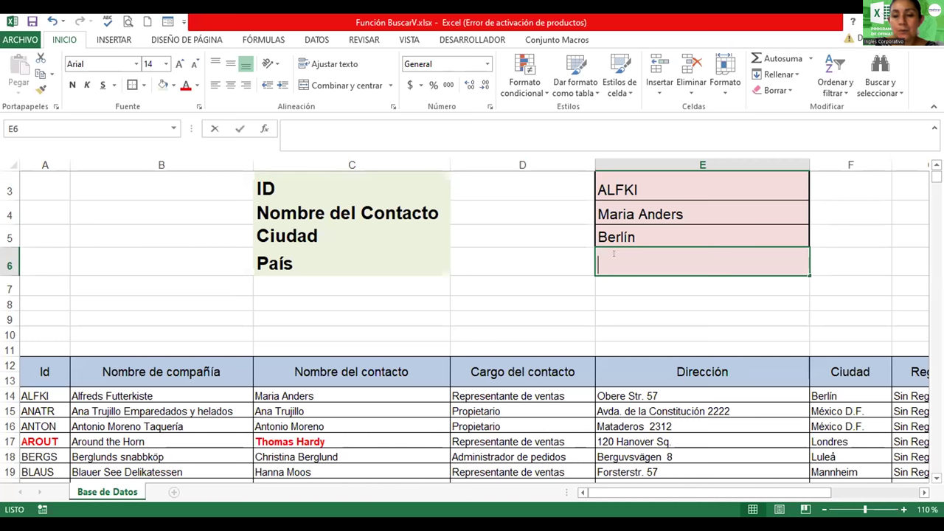
text(=BUSCAR)
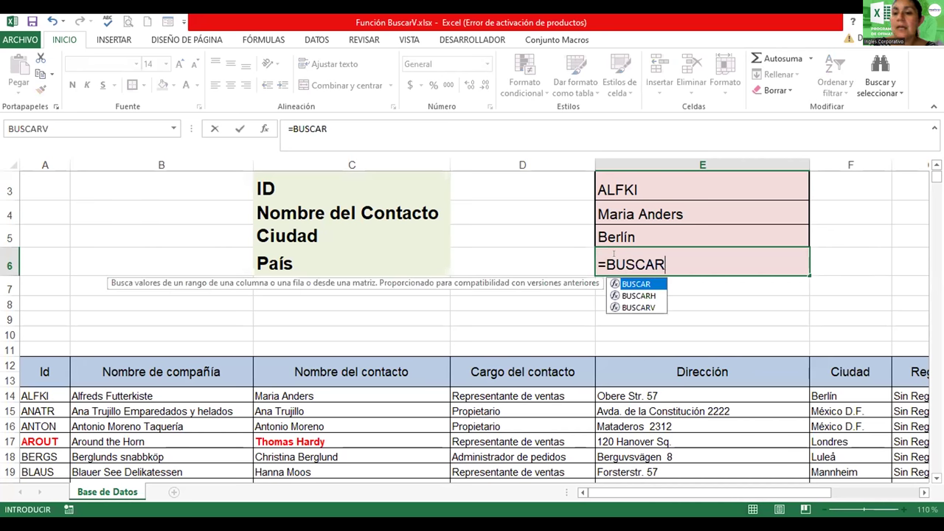
text(V()
scroll(693, 199, up, 1)
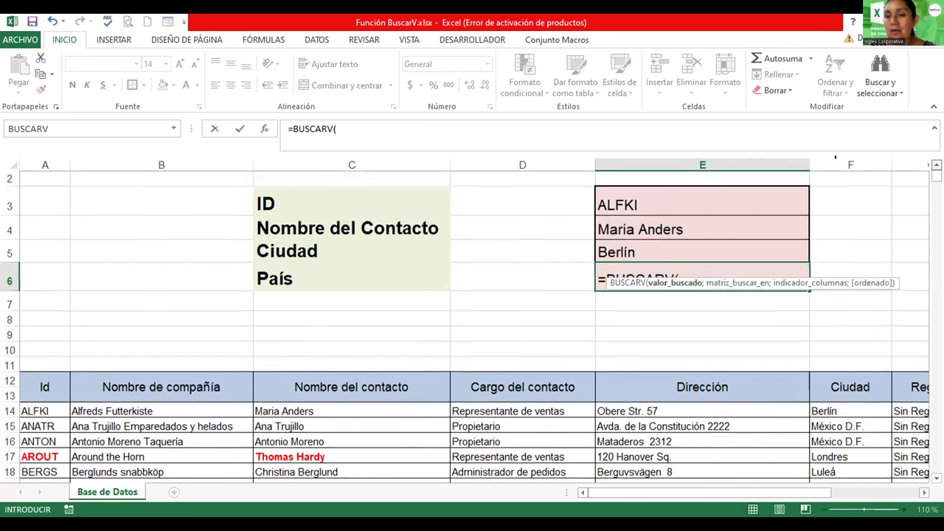
click(692, 198)
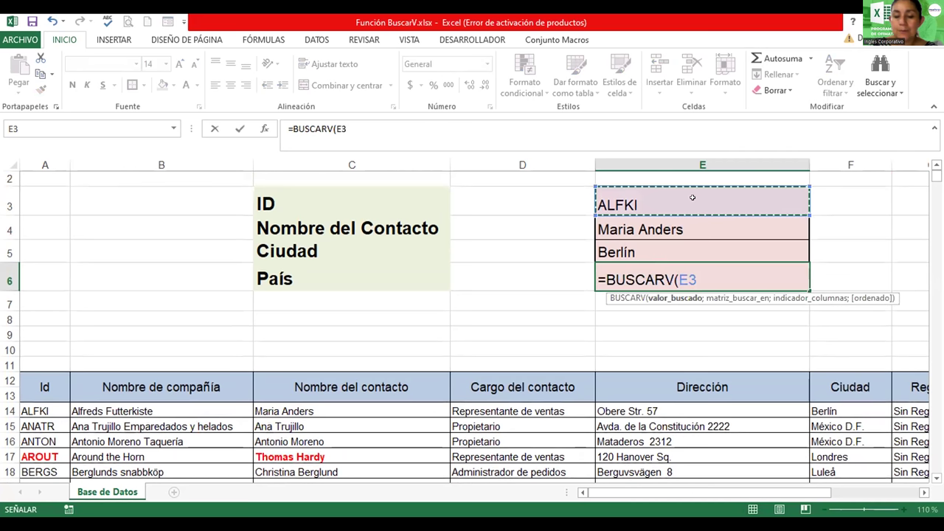
text(;CONTA)
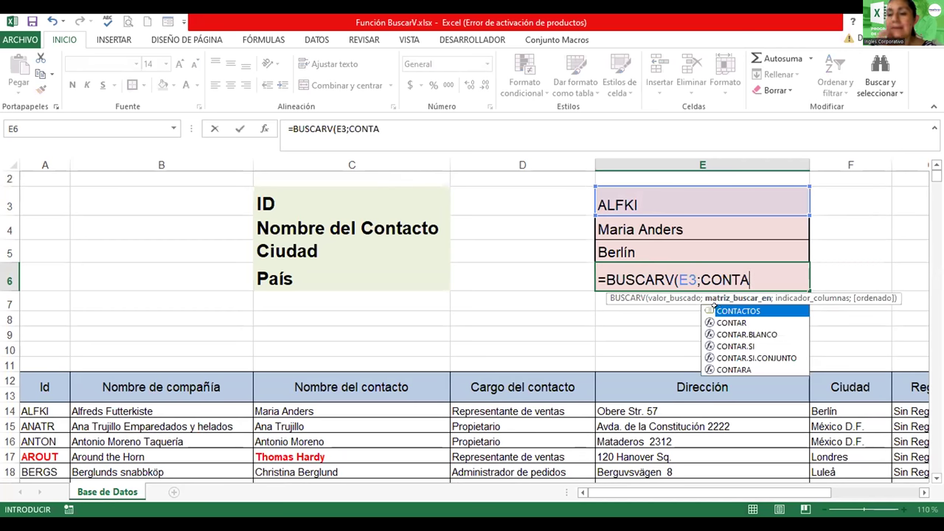
key(Tab)
text(;)
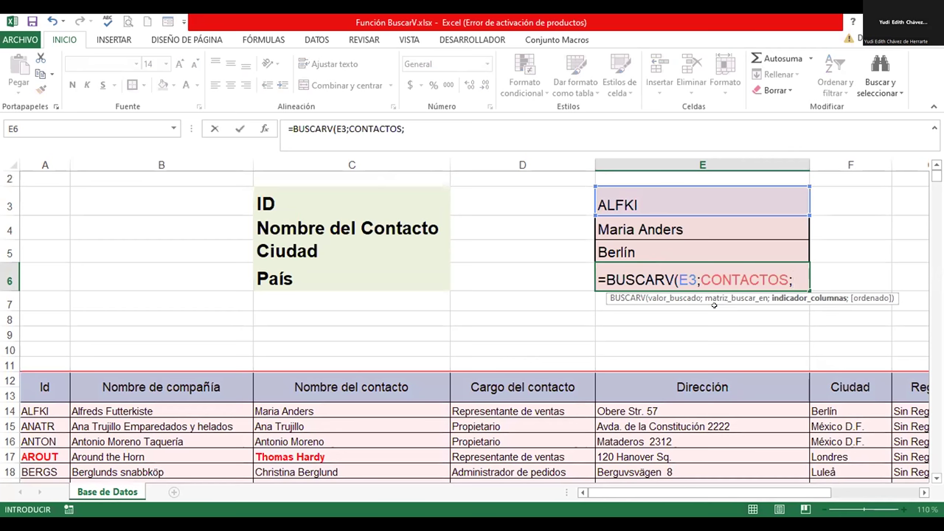
text(8)
text(;FALSO))
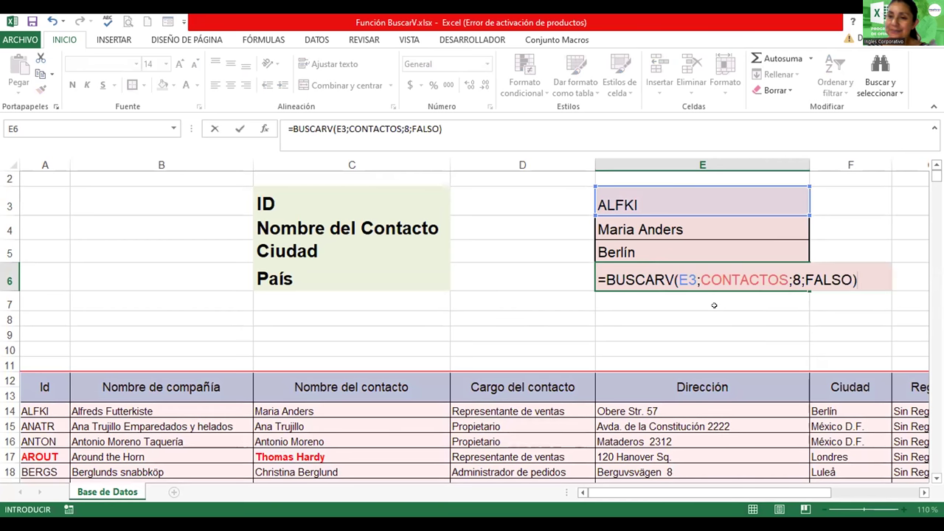
key(Return)
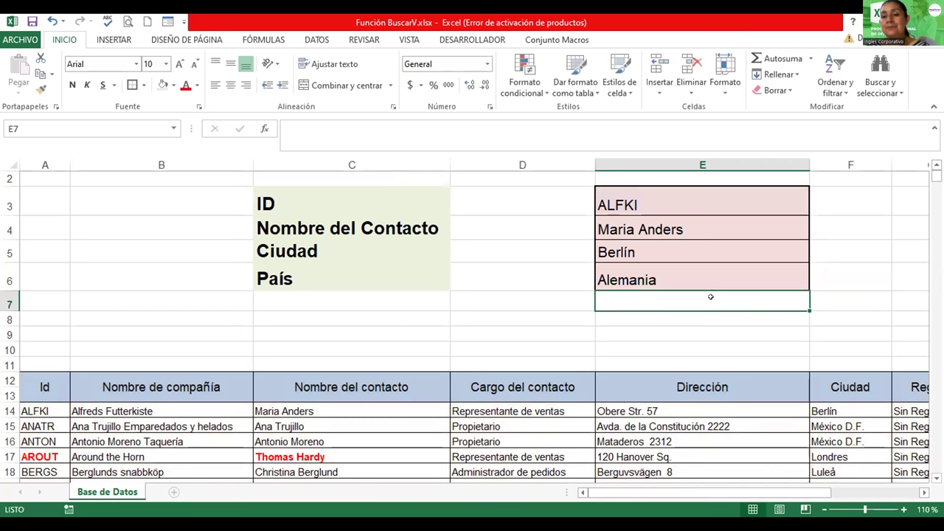
click(705, 288)
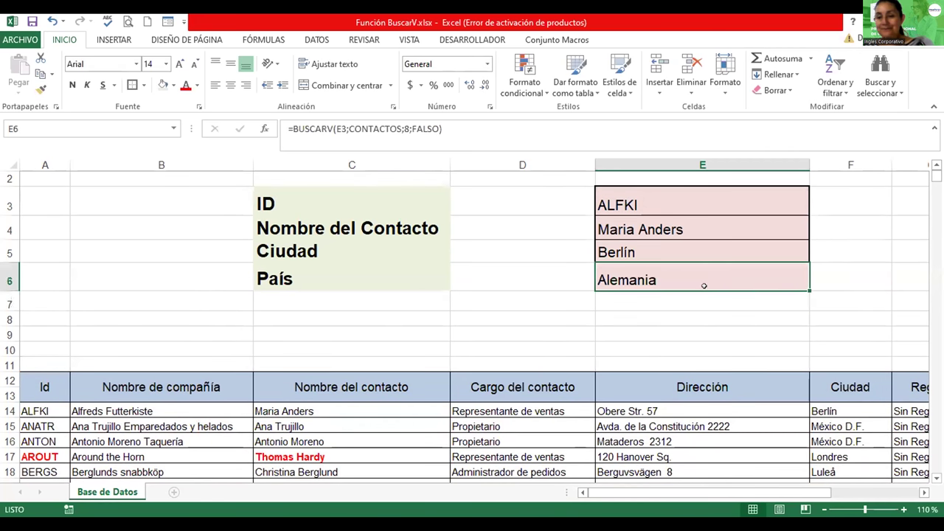
click(678, 198)
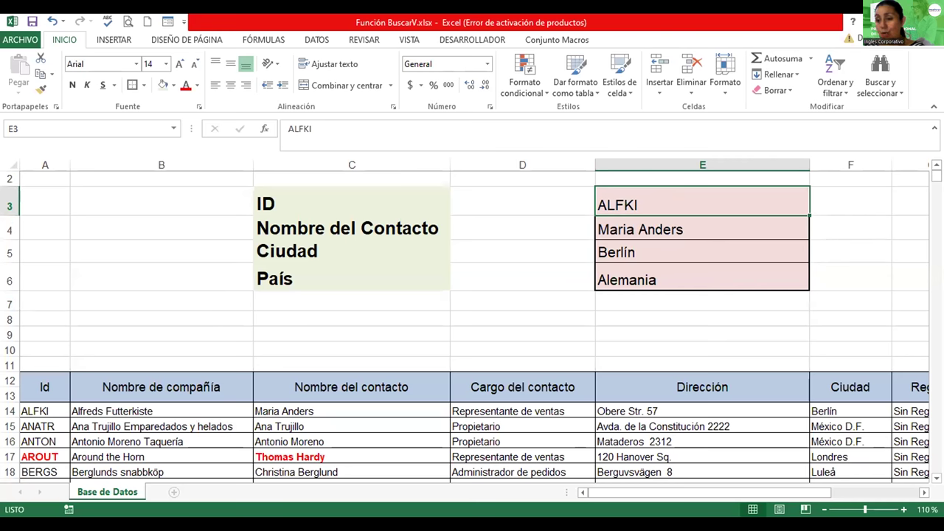
scroll(472, 324, down, 2)
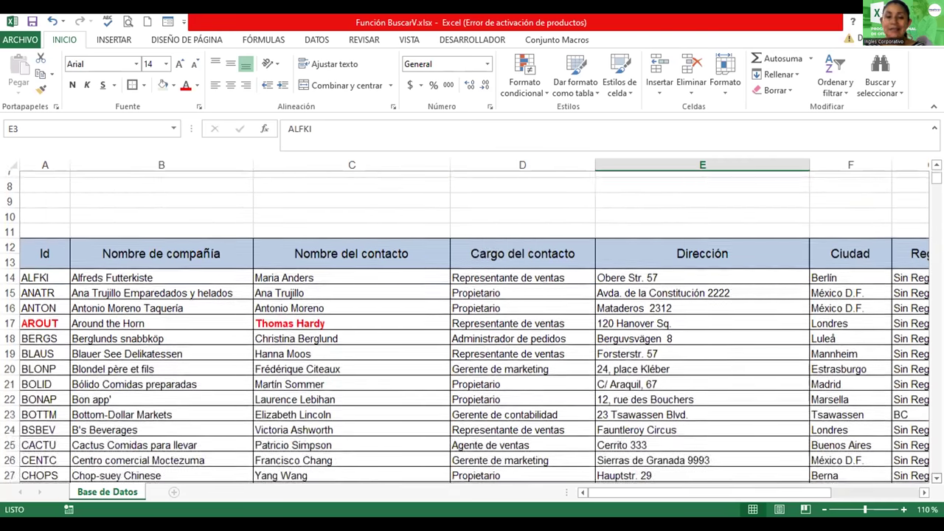
scroll(472, 325, down, 1)
scroll(472, 324, down, 2)
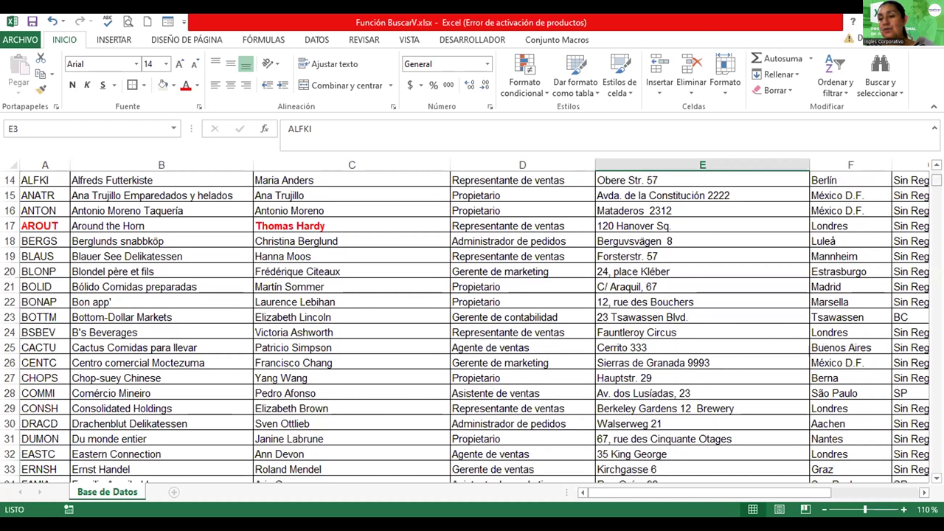
scroll(472, 324, up, 5)
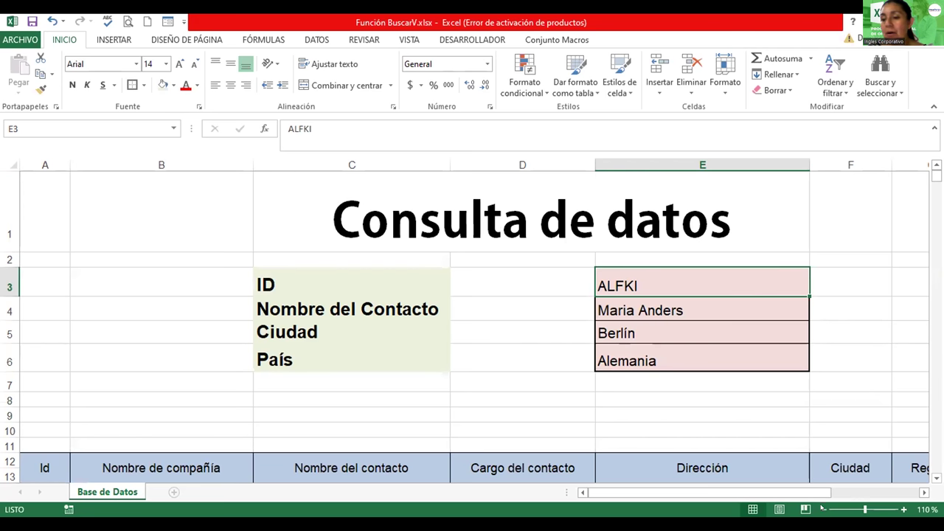
Zoom out and select the customer Ids from A14 down to A104.
click(824, 509)
click(824, 509)
click(824, 509)
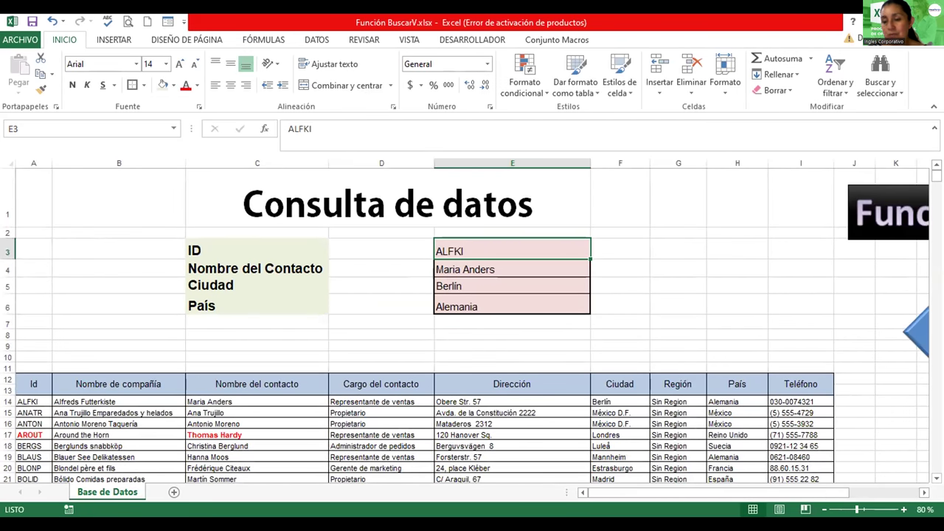
click(823, 508)
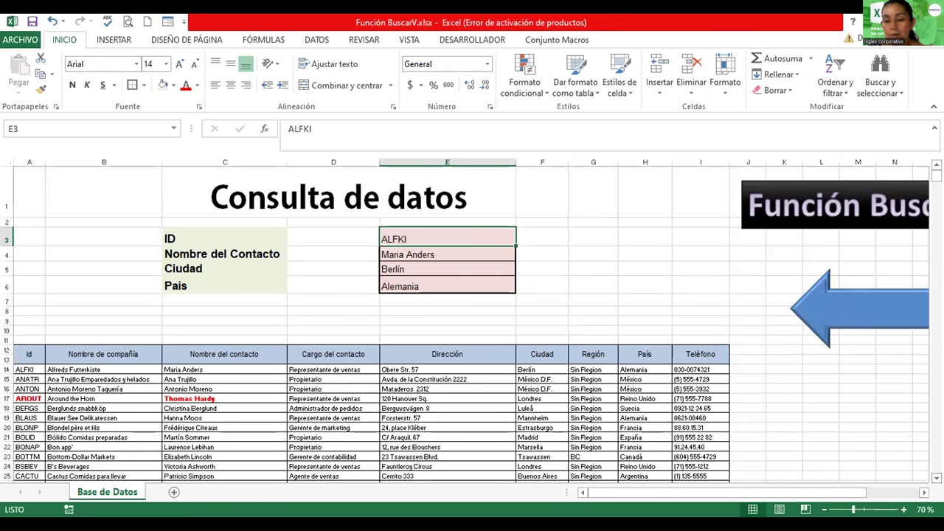
click(936, 478)
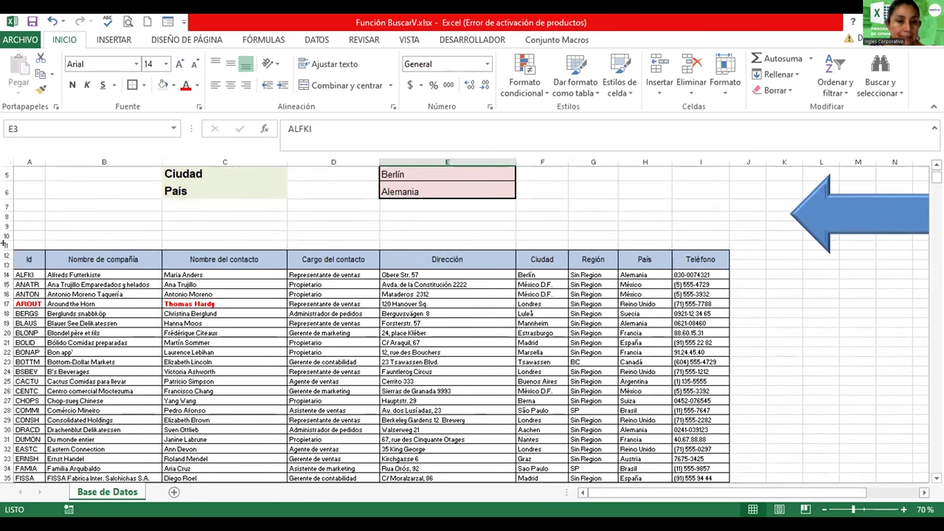
click(17, 273)
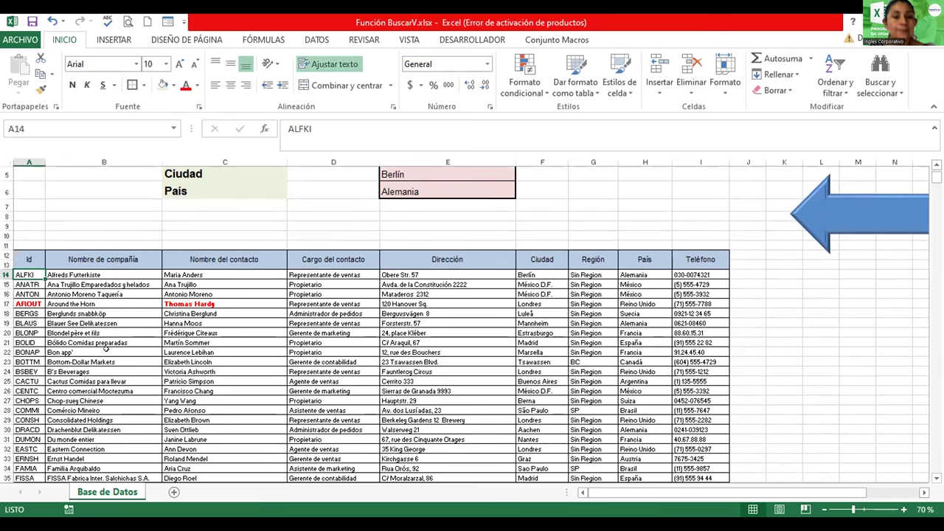
key(shift+Down)
key(shift+Down)
key(shift+Down)
key(shift+Down)
key(shift+Down)
key(shift+Down)
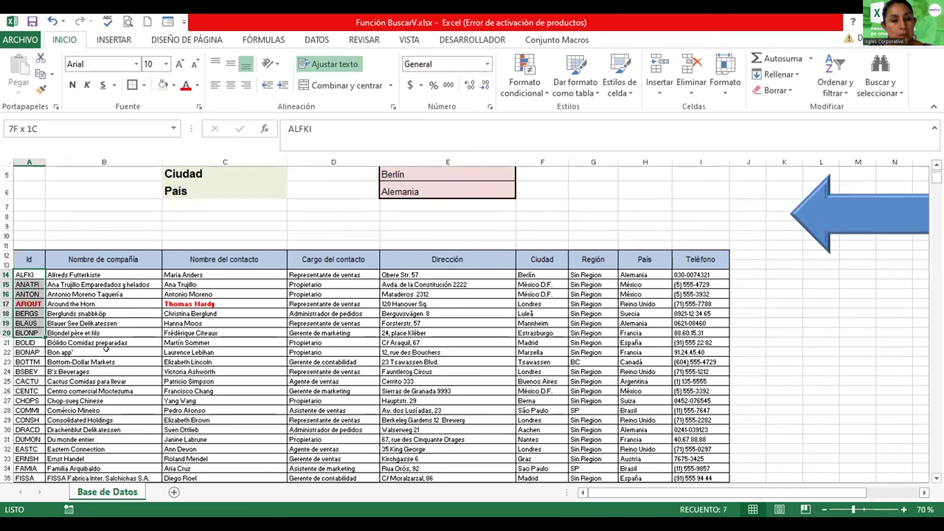
key(shift+Down)
key(shift+Down)
key(shift+Down)
key(shift+Down)
key(shift+Down)
key(shift+Down)
key(shift+Down)
key(shift+Down)
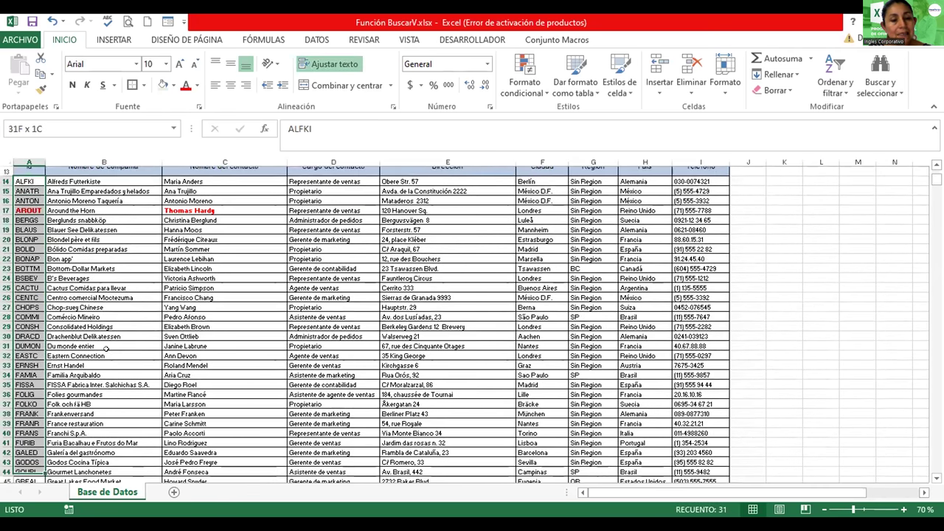
key(shift+Down)
key(shift+Down)
key(shift+Down)
key(shift+Down)
key(shift+Down)
key(shift+Down)
key(shift+Down)
key(shift+Down)
key(shift+Down)
key(shift+Down)
key(shift+Down)
key(shift+Down)
key(shift+Down)
key(shift+Down)
key(shift+Down)
key(shift+Down)
key(shift+Down)
key(shift+Down)
key(shift+Down)
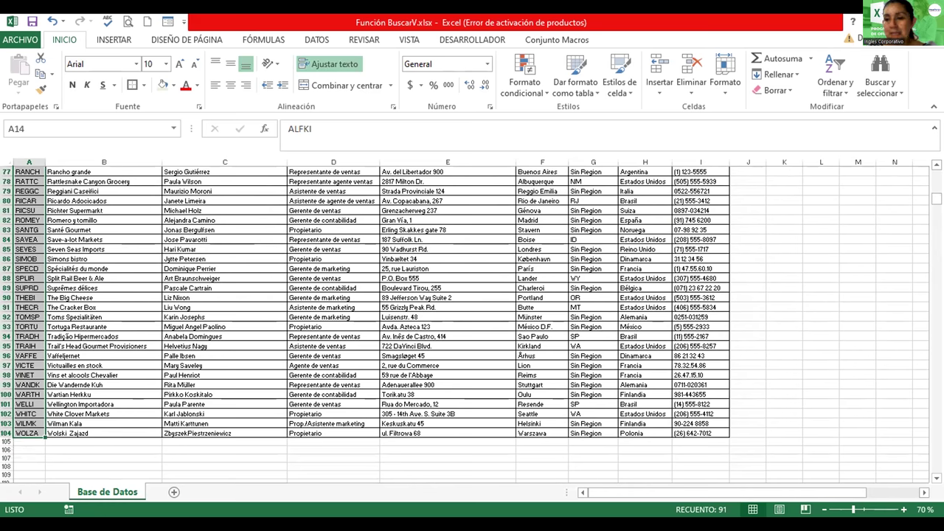
Zoom the sheet back in to 150% to read the table.
scroll(472, 324, up, 20)
scroll(472, 324, up, 1)
scroll(472, 324, down, 1)
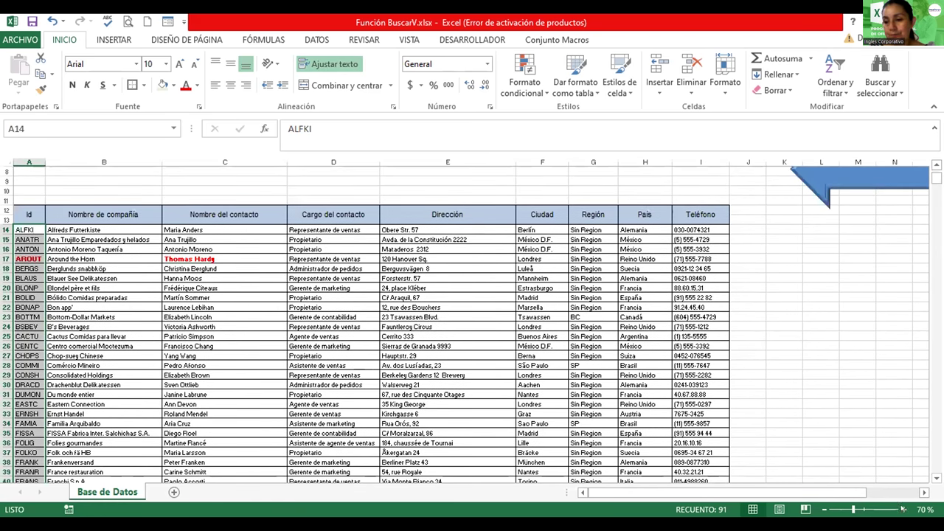
click(904, 509)
click(903, 509)
click(903, 509)
click(904, 509)
click(904, 509)
click(903, 509)
click(904, 509)
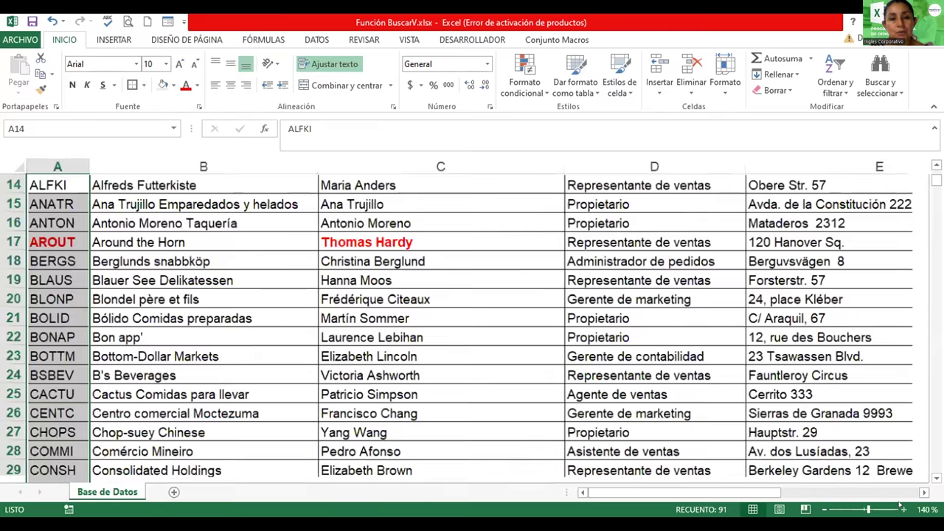
click(903, 509)
drag(936, 179, 936, 178)
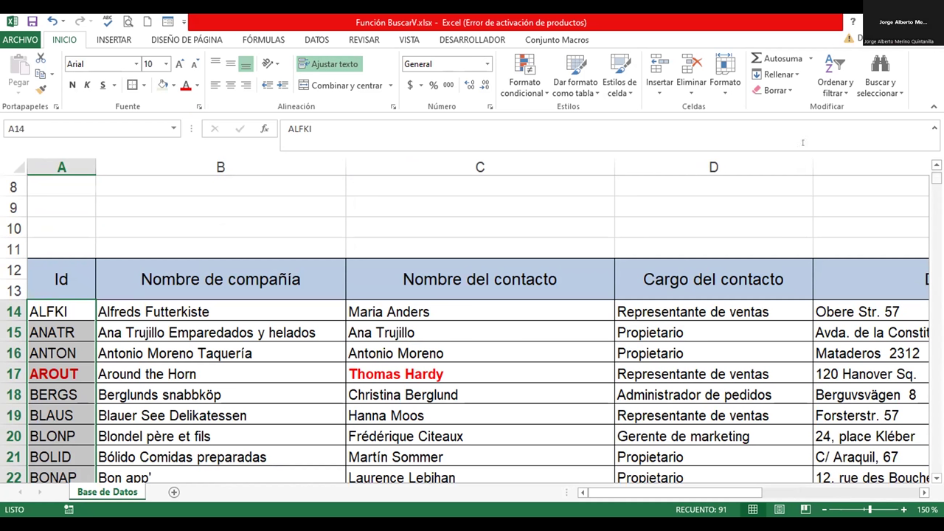
Name the selected Id range ID_CONTACTOS in the Name Box.
click(44, 128)
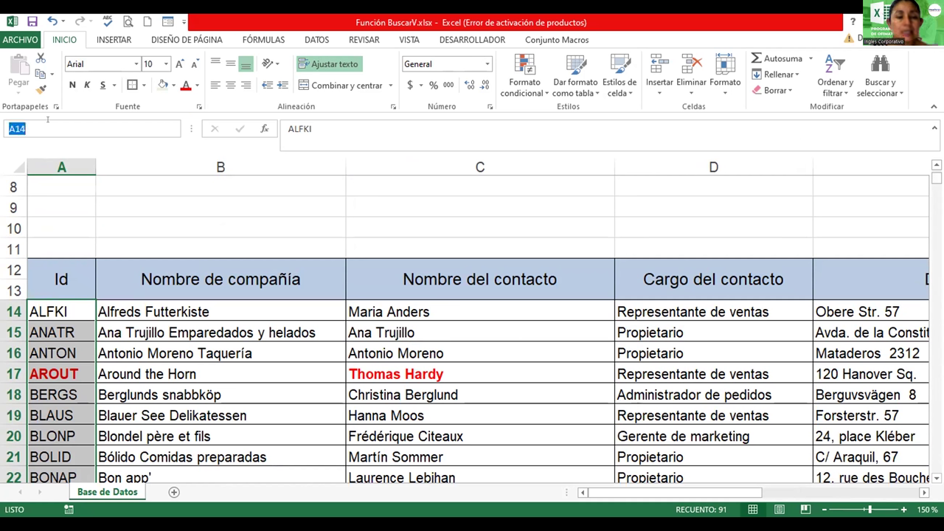
key(BackSpace)
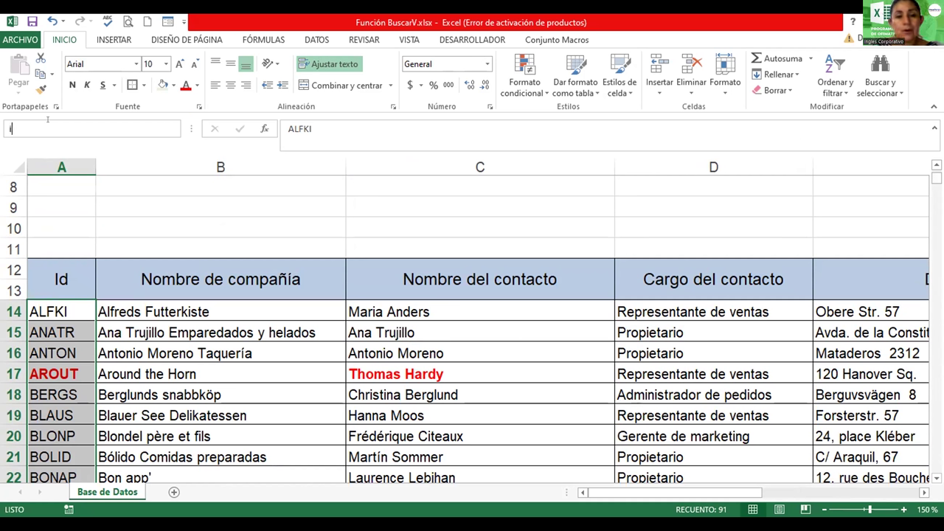
text(D)
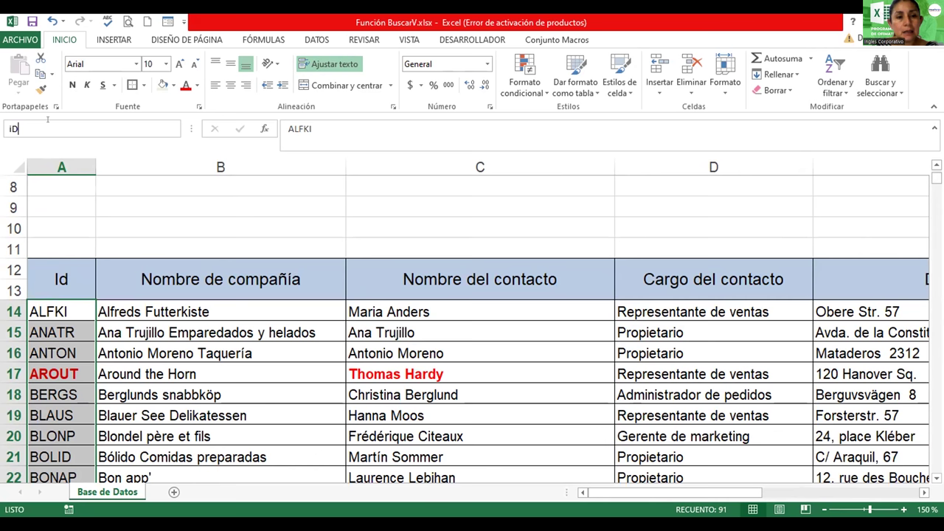
key(BackSpace)
key(BackSpace)
text(ID_CONTACTOS)
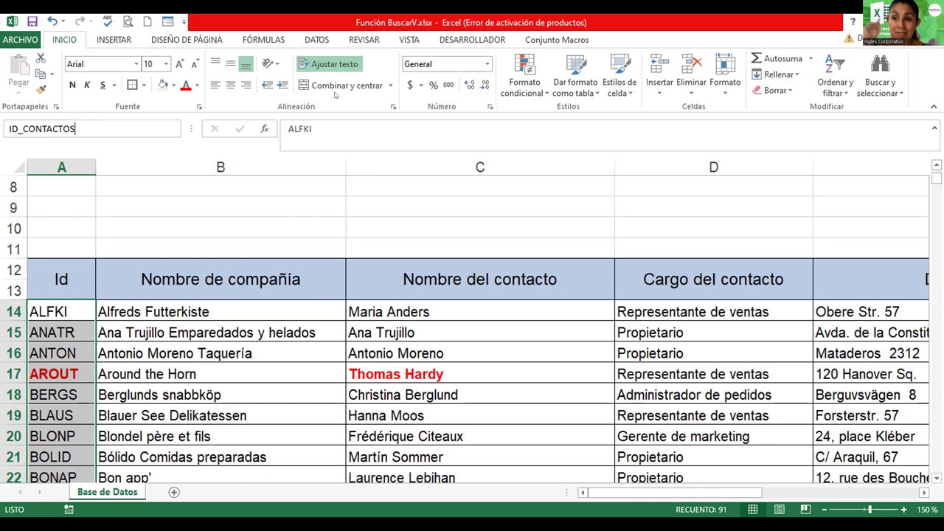
key(Return)
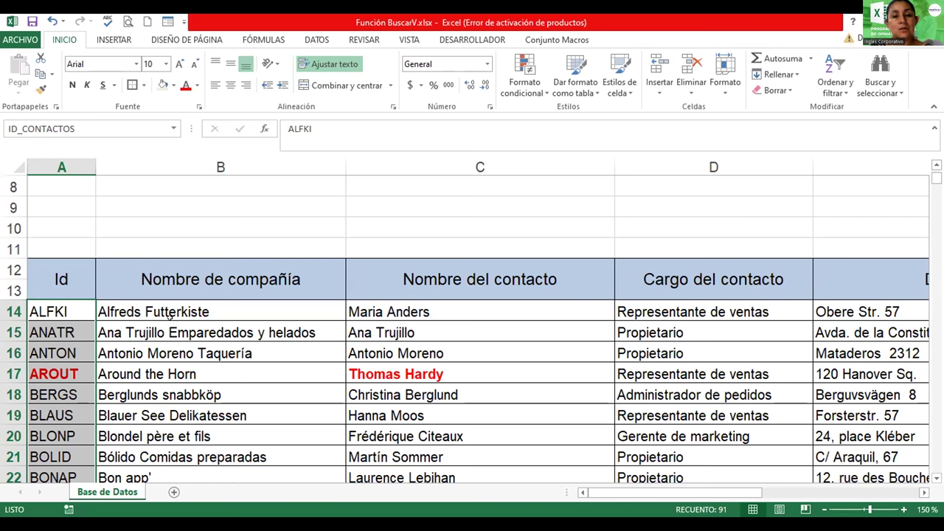
Check the CONTACTOS and ID_CONTACTOS ranges by jumping to each from the Name Box list.
click(171, 327)
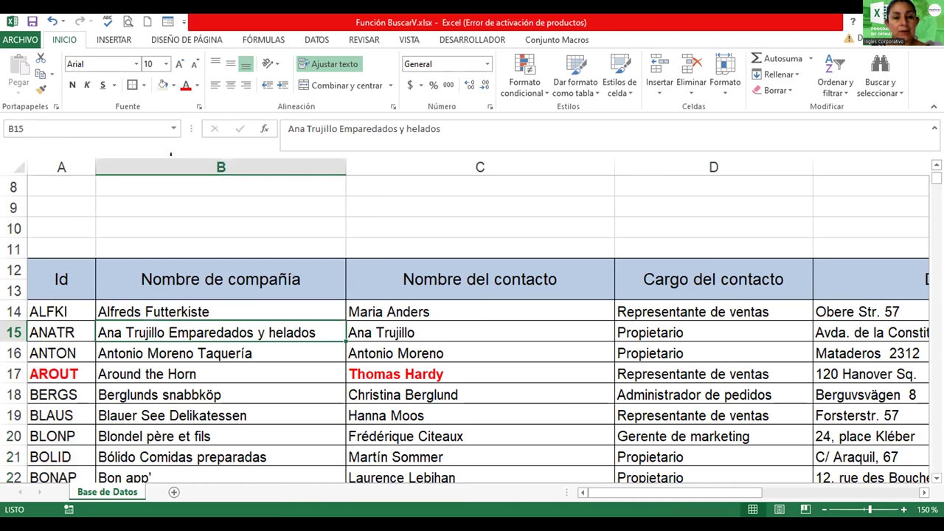
click(174, 128)
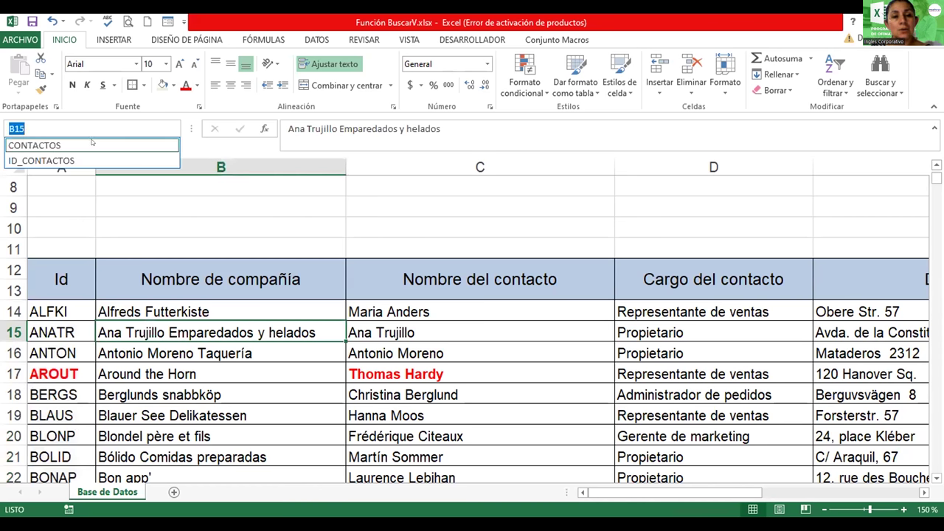
click(34, 145)
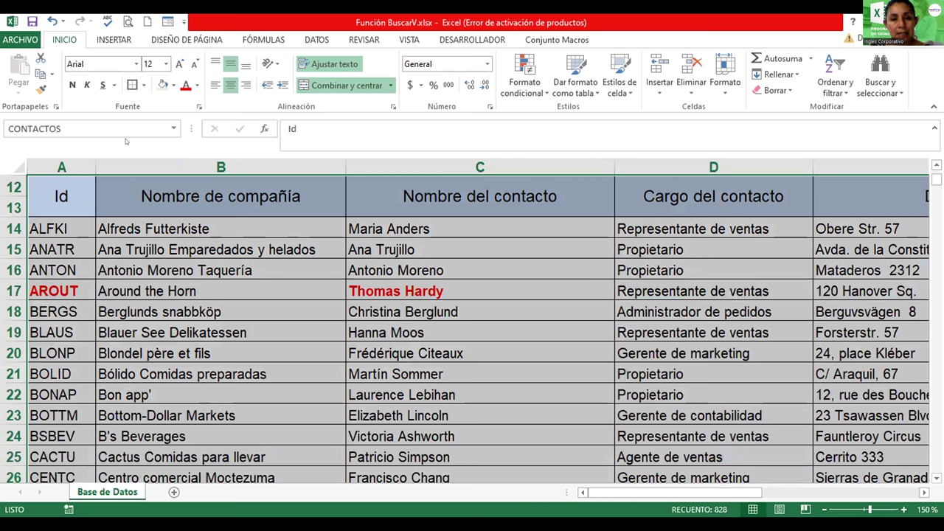
click(174, 128)
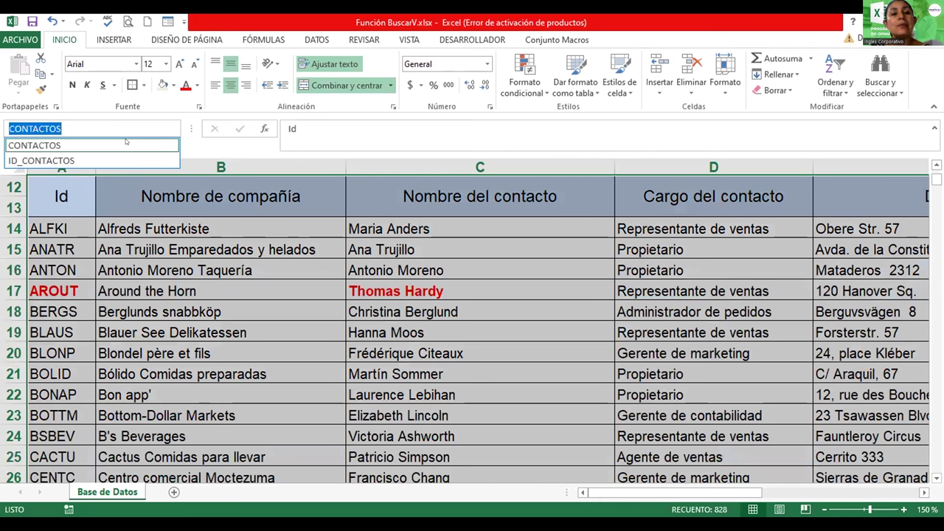
click(37, 160)
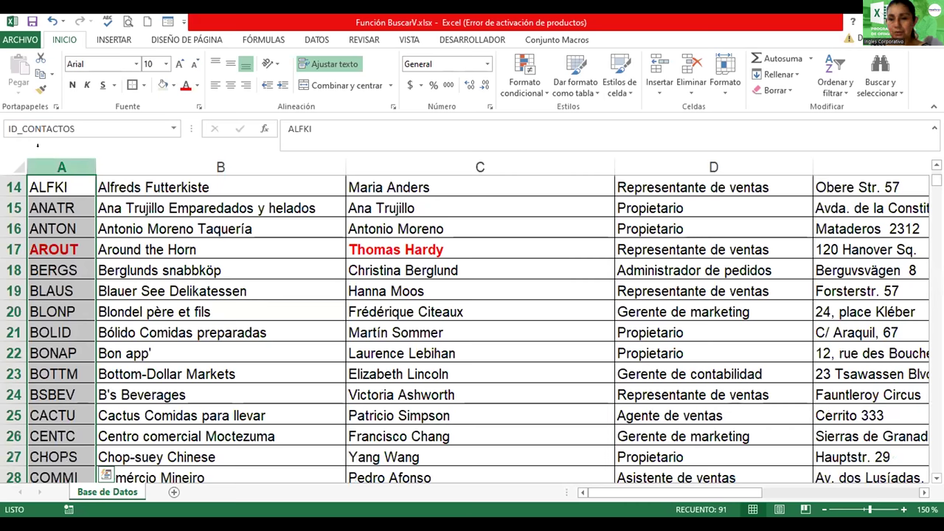
click(688, 308)
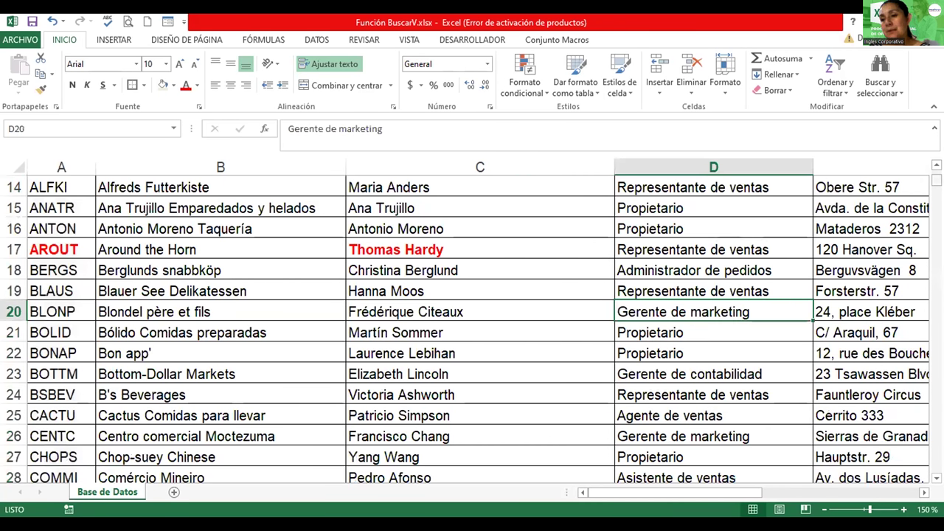
Zoom out to 130% and delete the ID in cell E3.
drag(936, 180, 936, 174)
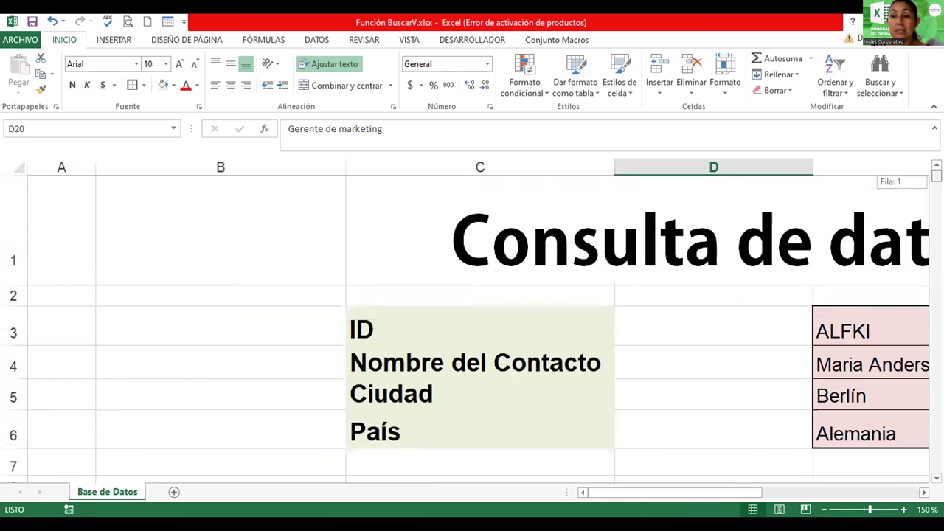
click(823, 509)
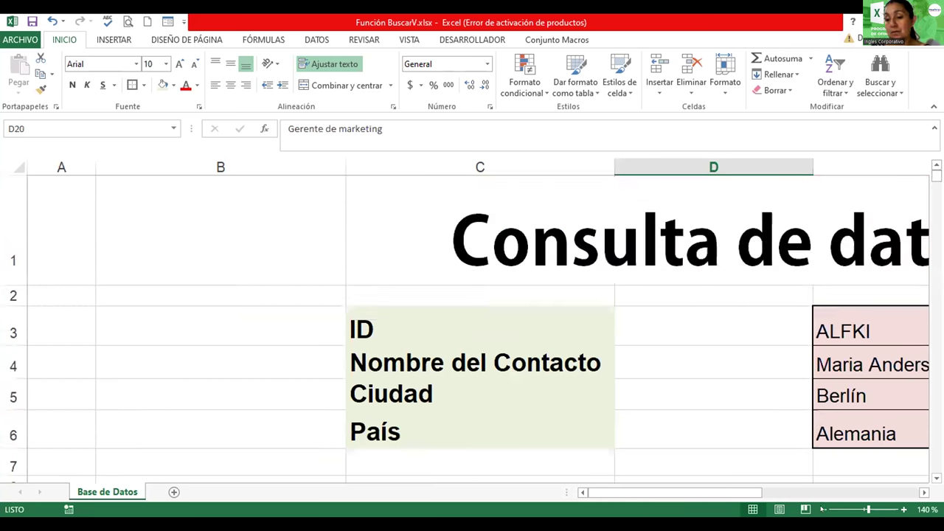
click(823, 508)
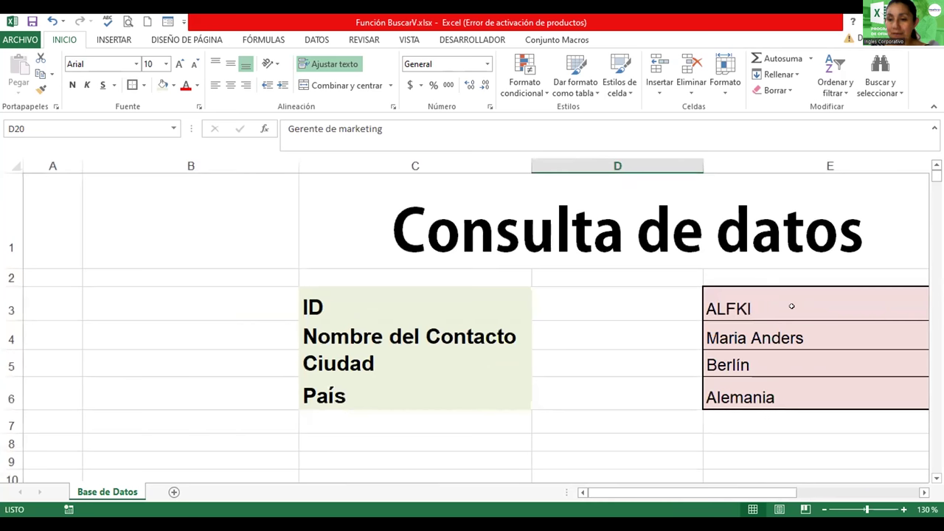
click(791, 305)
click(923, 491)
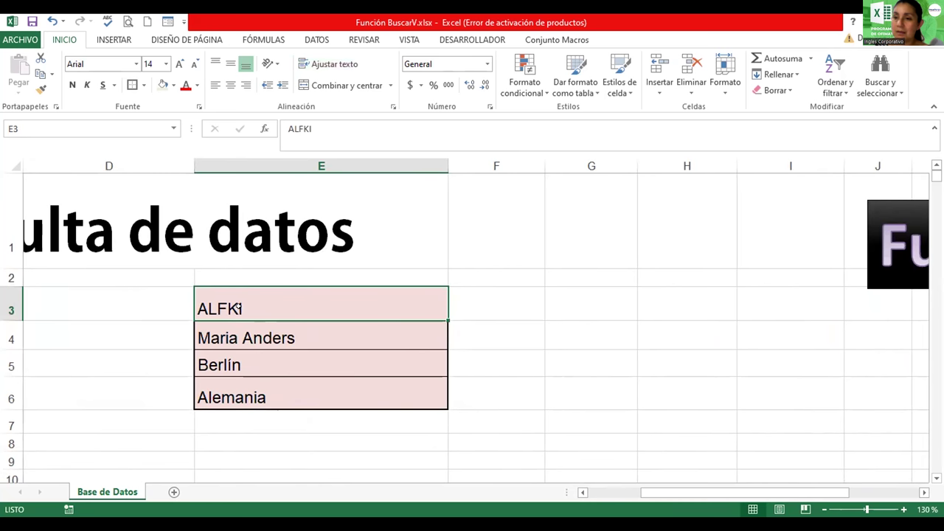
key(Delete)
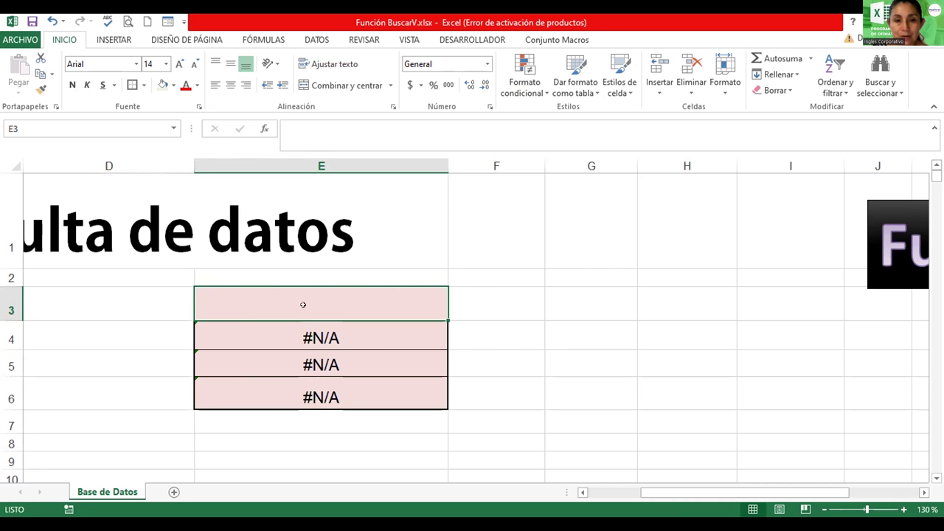
Switch to the DATOS tab and continue in the recovered Función BuscarV (version 2).xlsb.
click(317, 40)
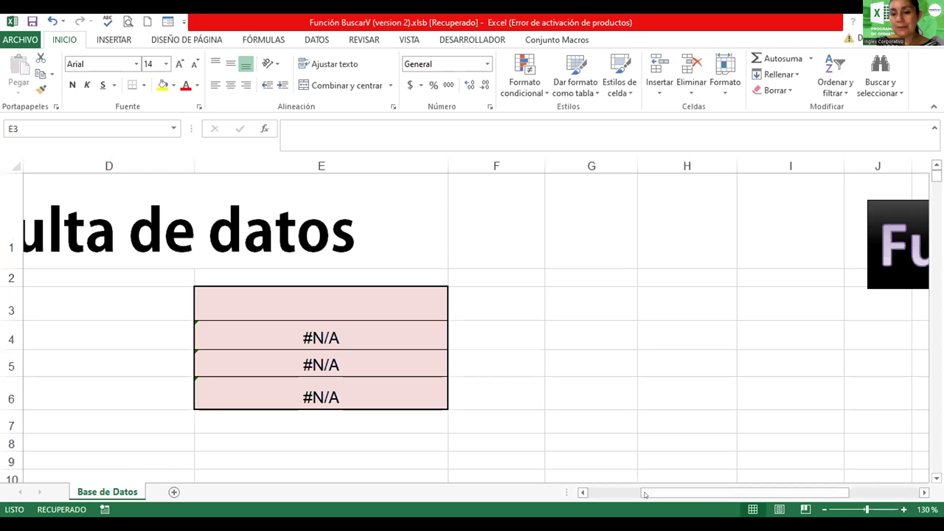
mouse_move(787, 493)
mouse_down()
mouse_move(735, 492)
mouse_move(777, 473)
mouse_up()
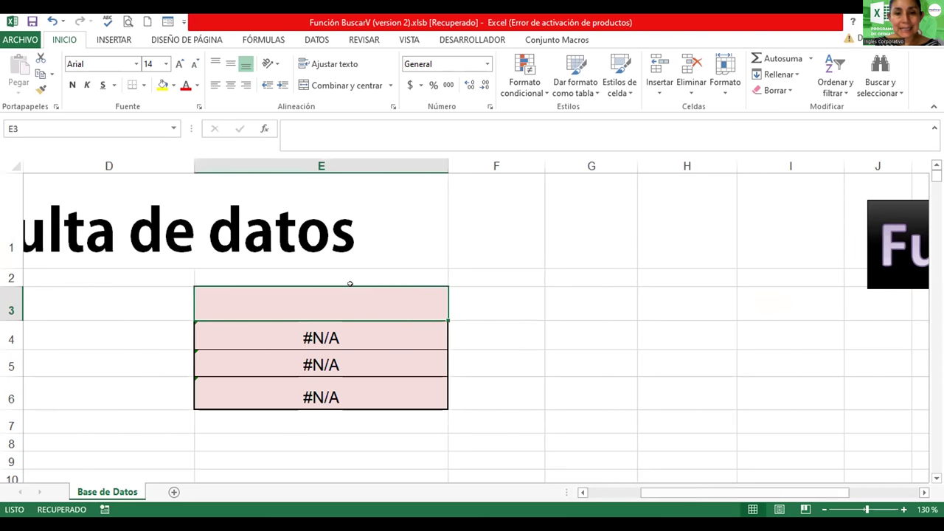
Add a List data validation to E3 with source =ID_CONTACTOS.
click(316, 39)
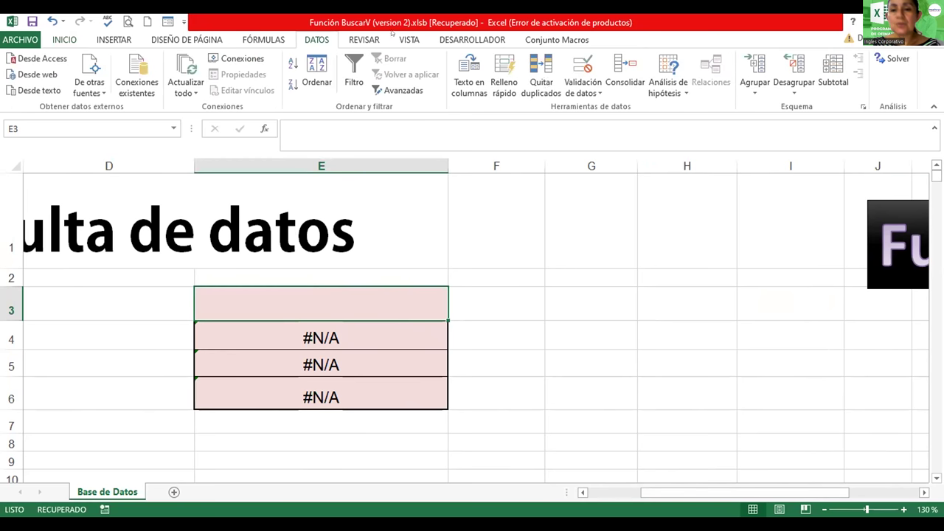
click(599, 87)
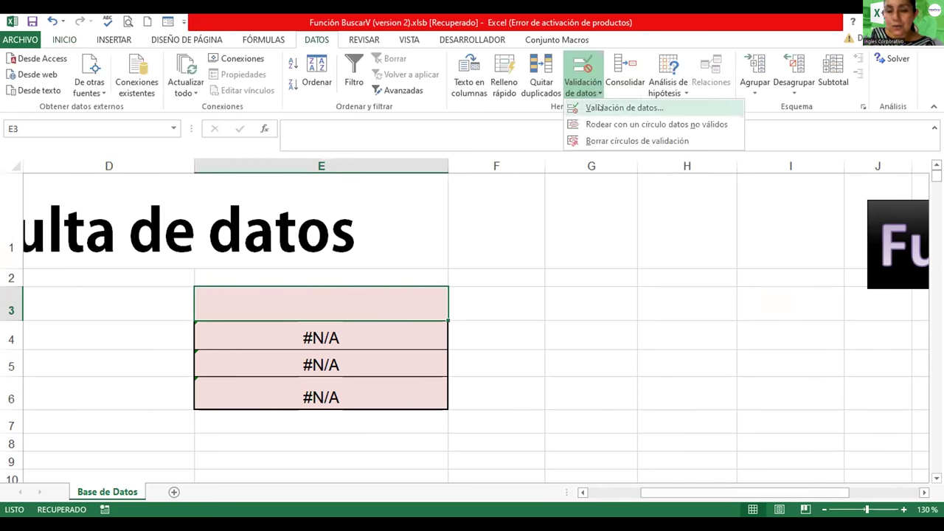
click(599, 109)
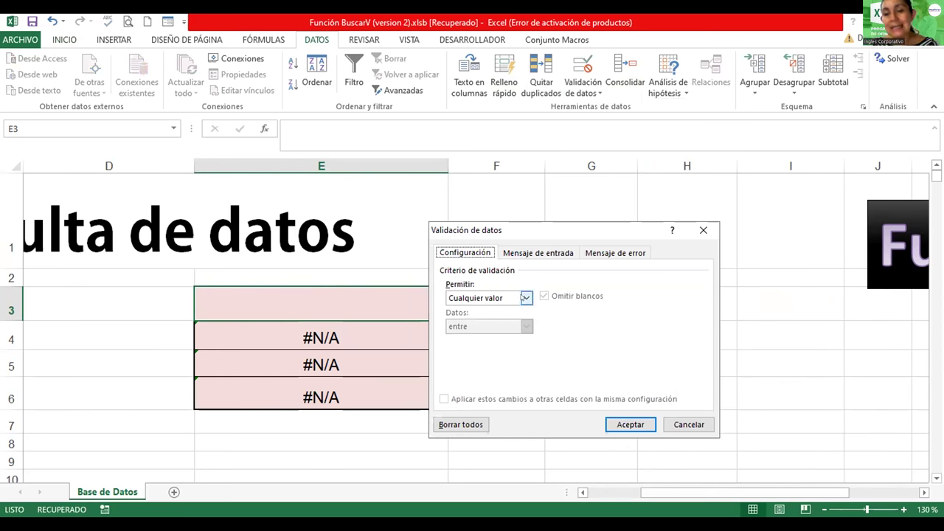
click(525, 297)
click(456, 338)
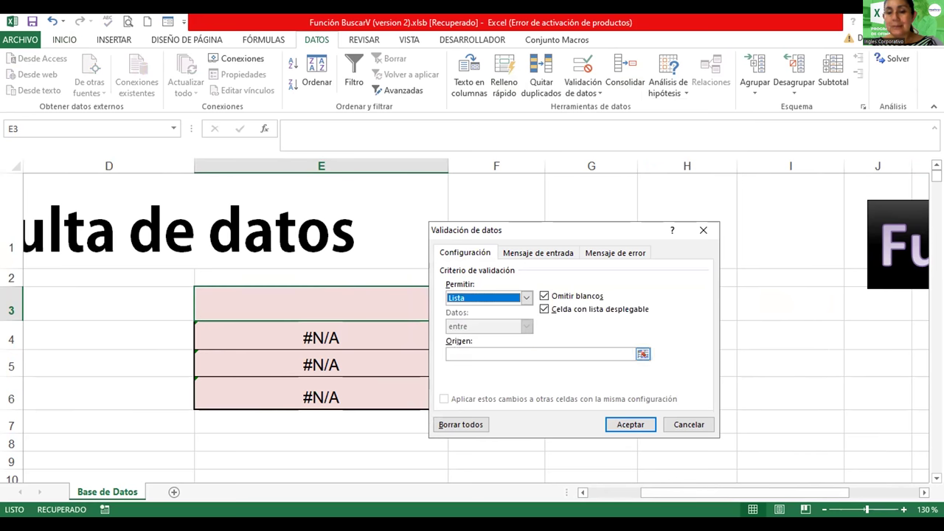
text(=)
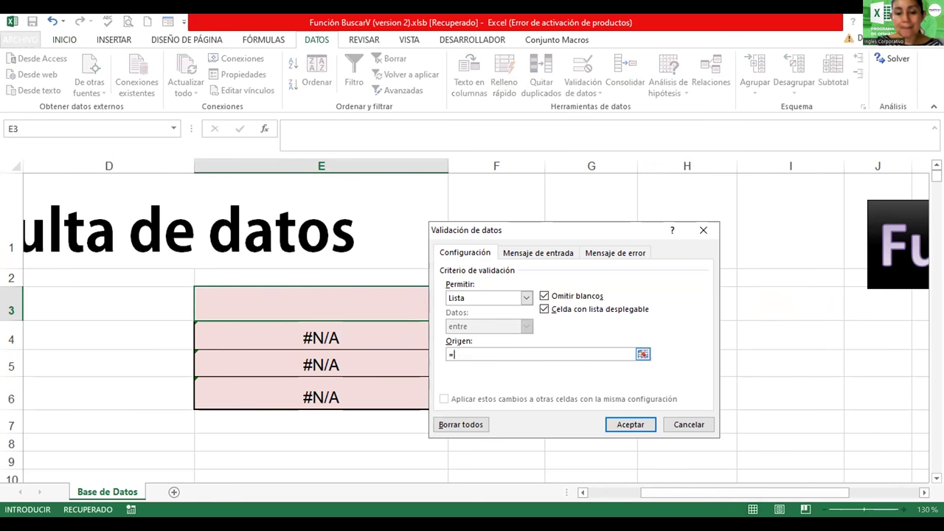
text(ID_CONTACTACT)
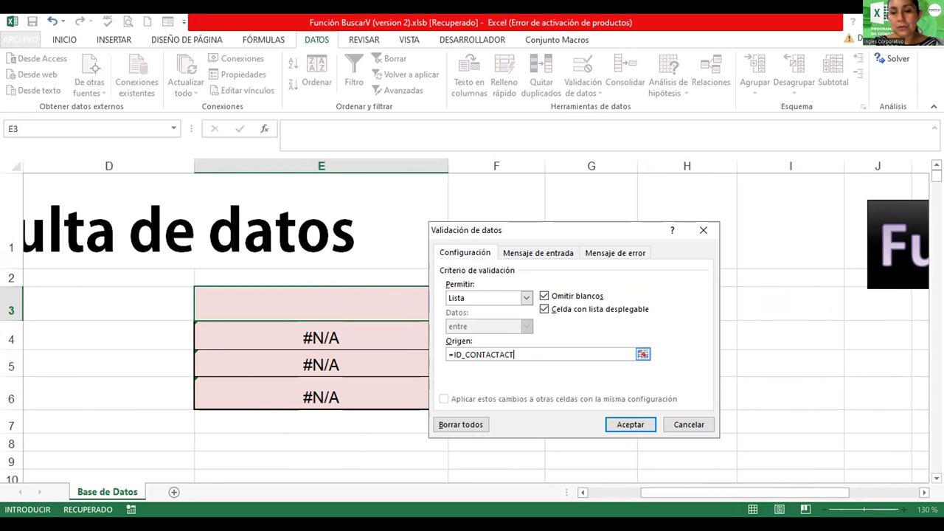
key(BackSpace)
key(BackSpace)
key(BackSpace)
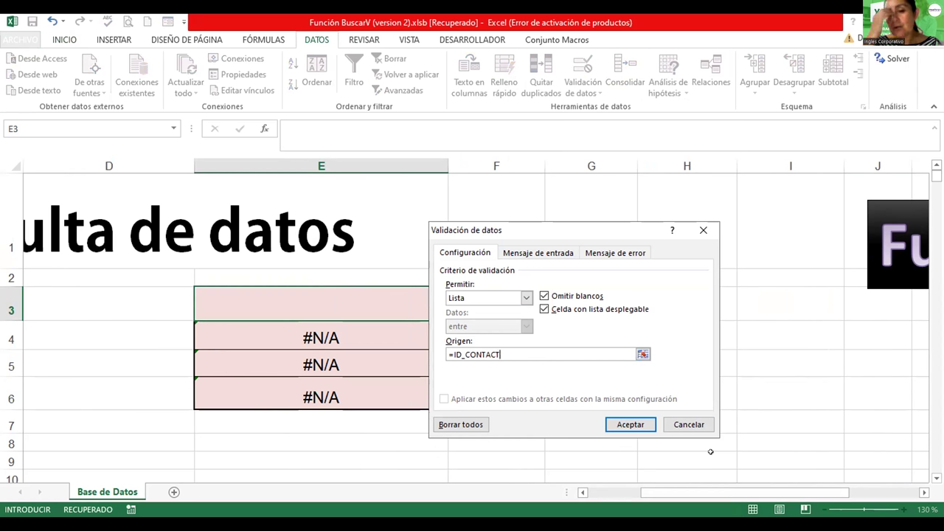
text(OS)
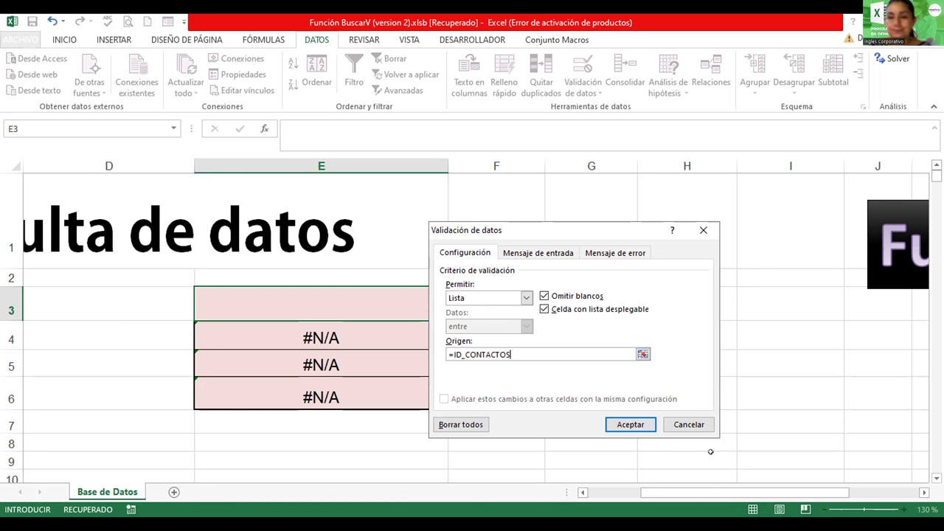
click(626, 417)
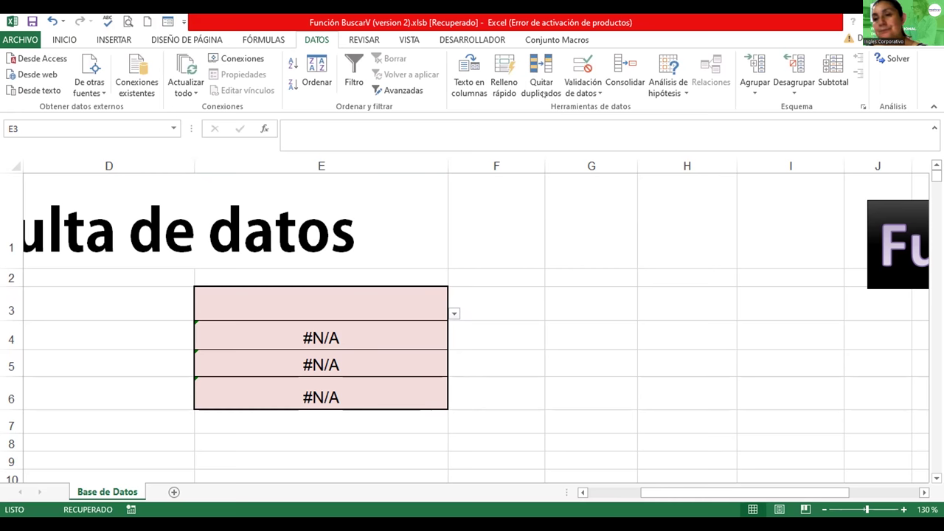
Reopen E3's data validation rule showing the List sourced from =ID_CONTACTOS.
click(589, 87)
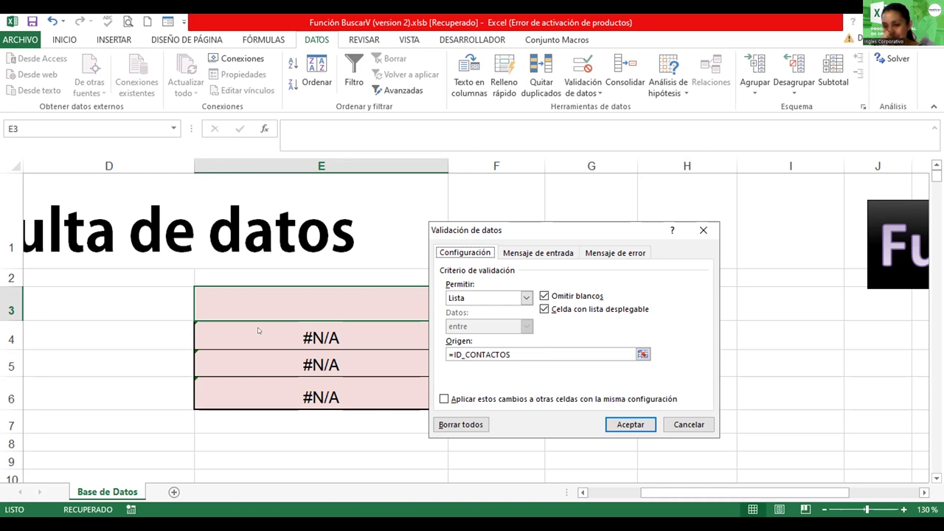
Move the validation dialog aside and confirm E3's list rule.
click(265, 96)
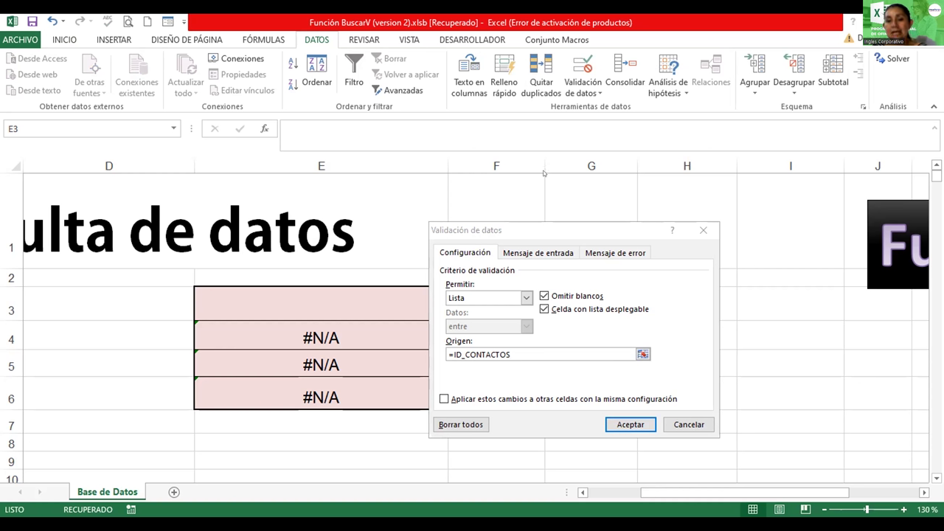
drag(544, 230, 574, 189)
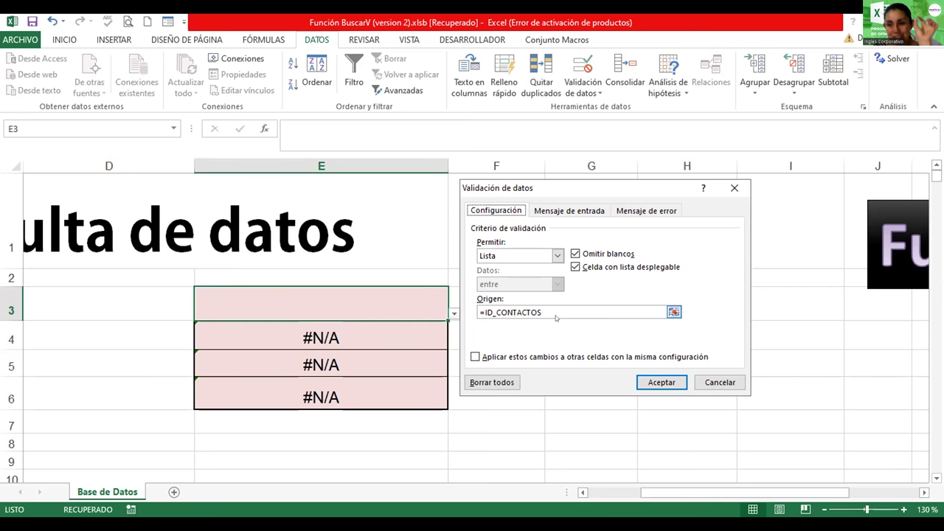
click(644, 384)
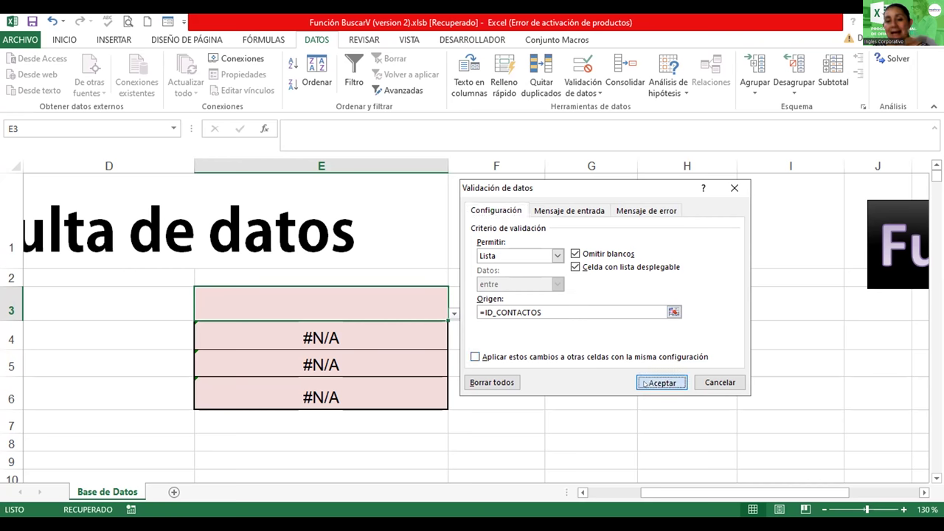
Inspect the BUSCARV lookup formulas in E4 and E5 below E3.
click(326, 296)
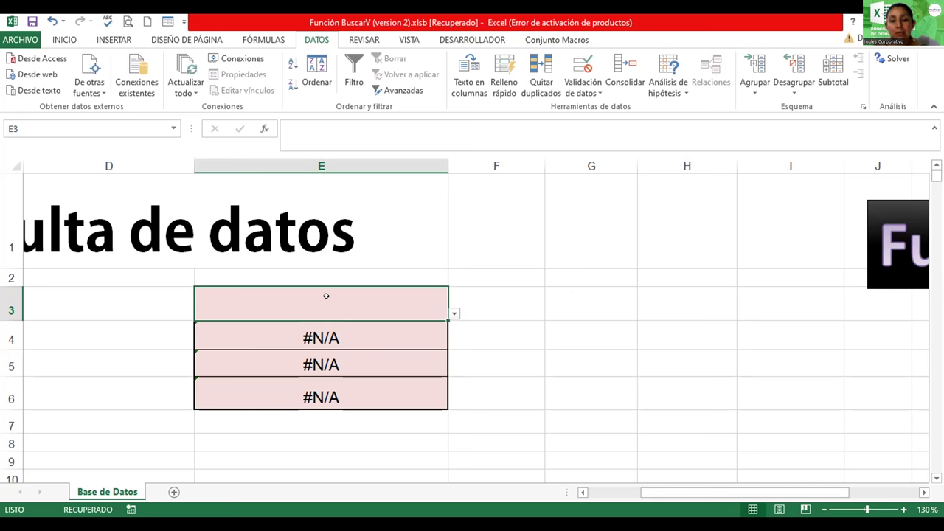
click(314, 329)
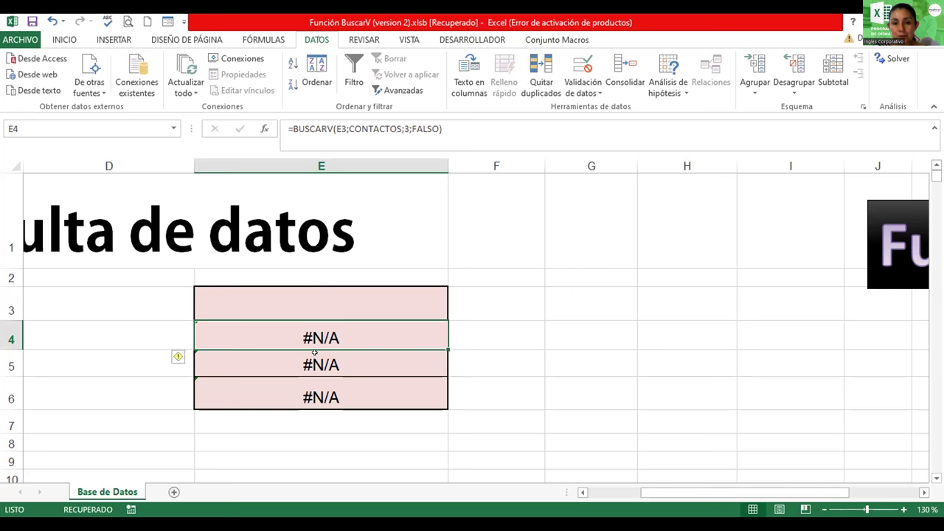
click(315, 364)
double_click(316, 365)
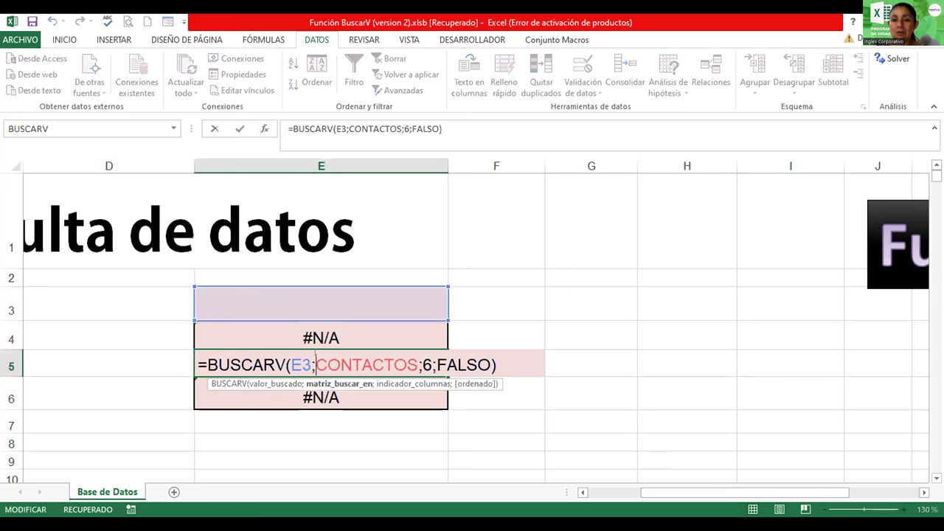
Pick CACTU from E3's dropdown so E4–E6 show its contact, Buenos Aires and Argentina.
key(Return)
click(349, 307)
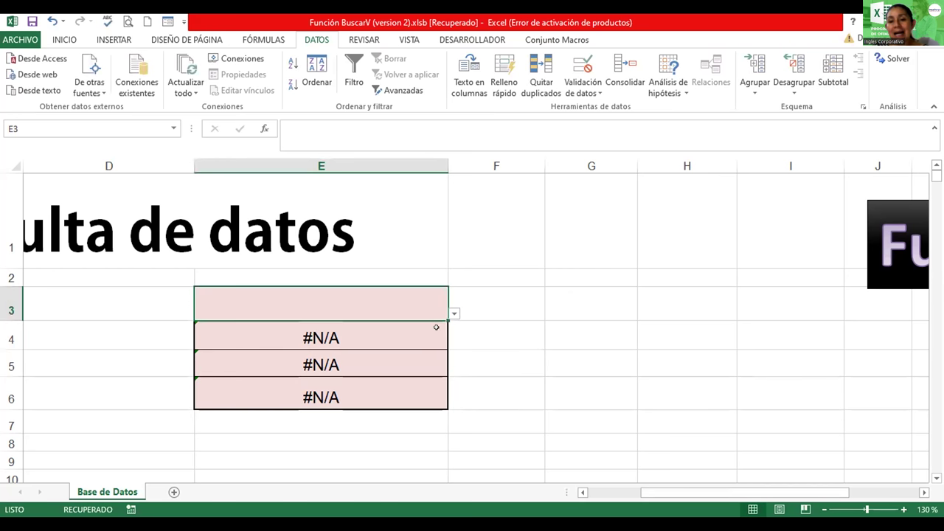
click(454, 314)
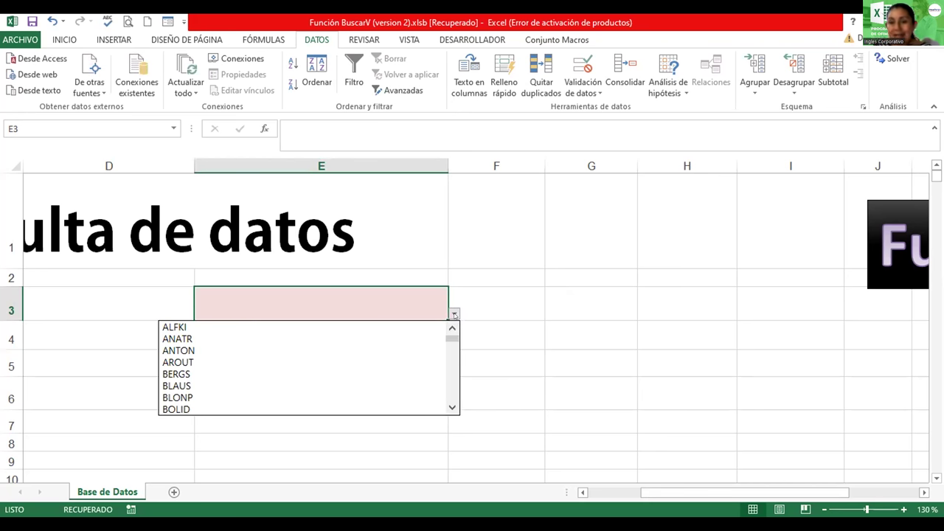
click(452, 407)
click(452, 407)
click(452, 407)
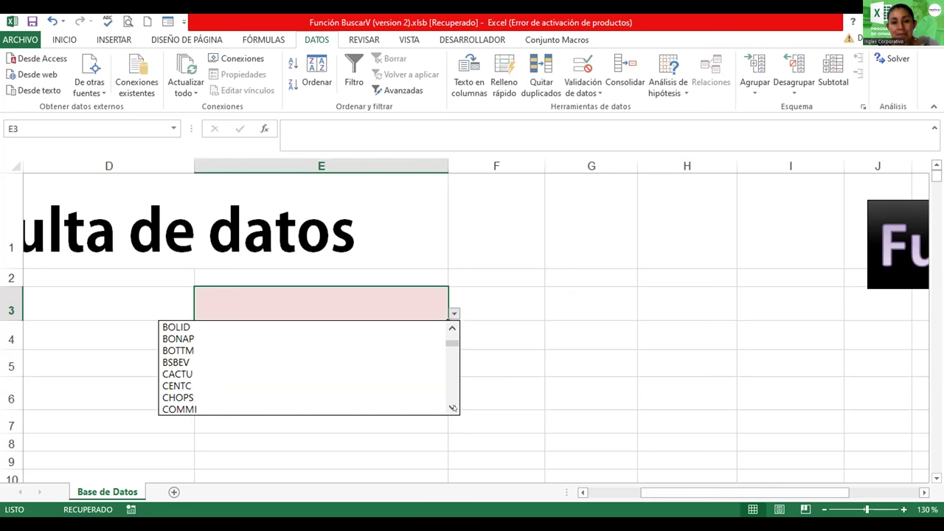
click(168, 373)
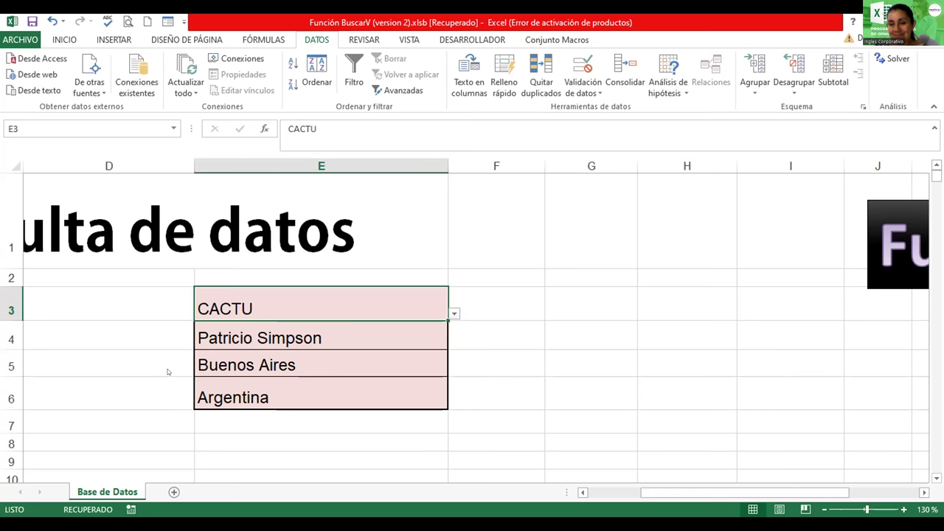
mouse_move(669, 494)
mouse_down()
mouse_move(644, 494)
mouse_move(653, 494)
mouse_up()
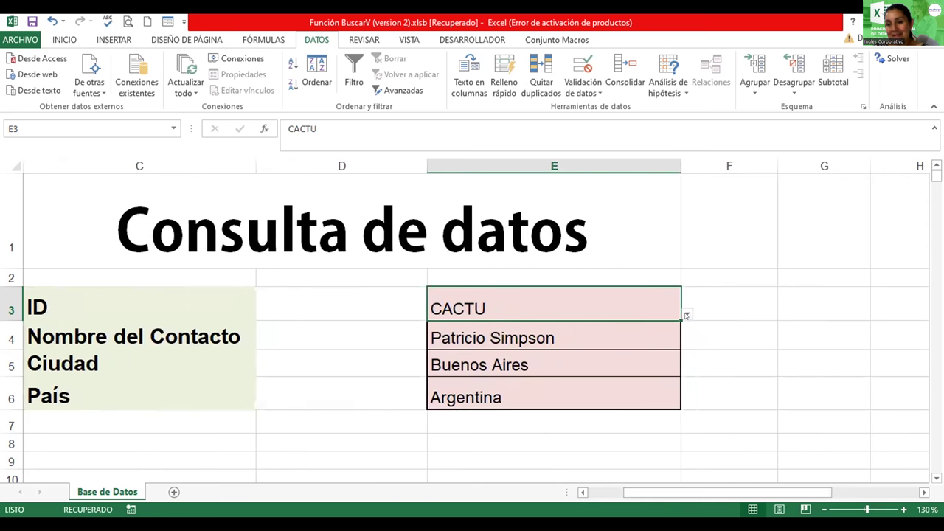
Choose DUMON in E3, then change the ID to HANAR for Rio de Janeiro and Brasil.
click(687, 315)
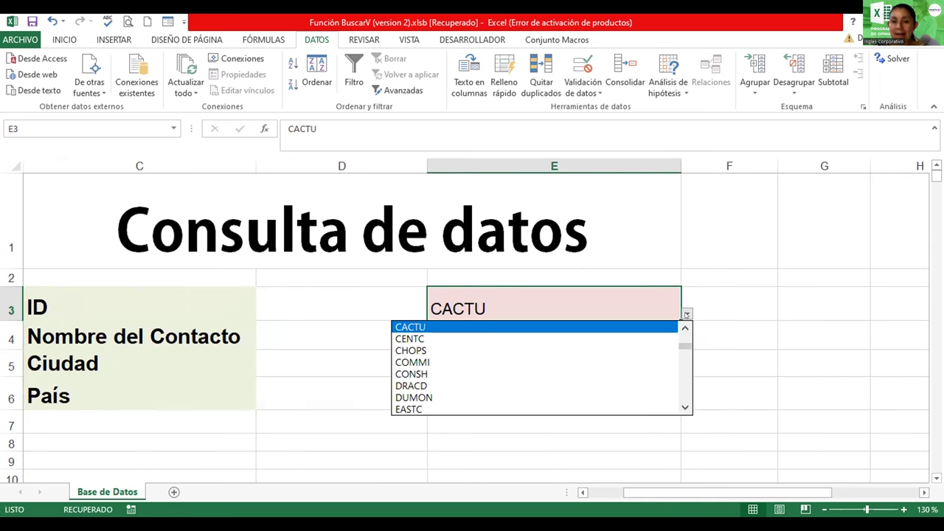
click(457, 397)
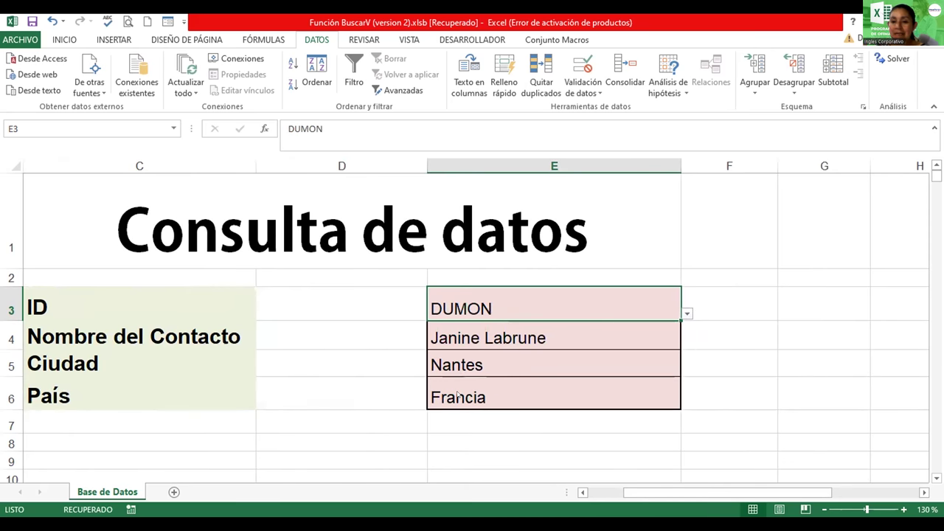
click(680, 311)
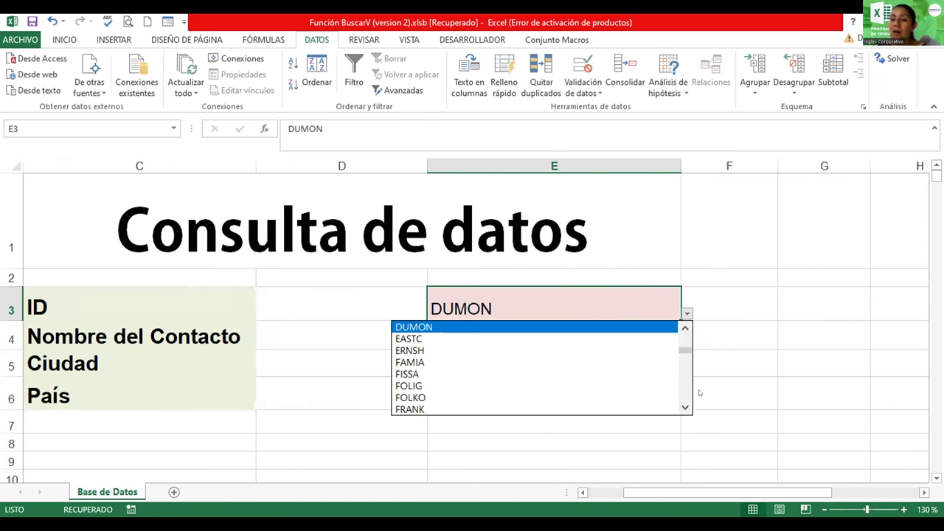
click(685, 408)
click(685, 408)
click(685, 408)
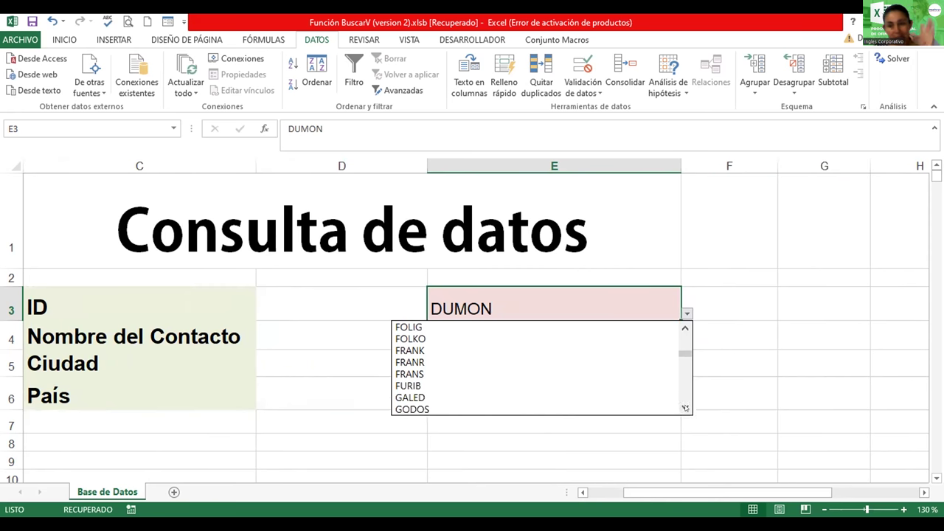
click(686, 407)
click(685, 408)
click(686, 408)
click(685, 407)
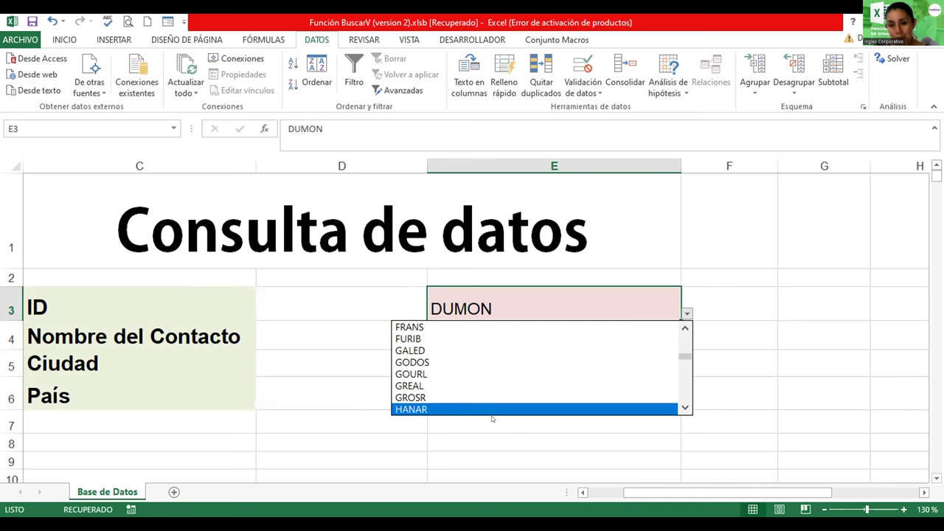
click(413, 408)
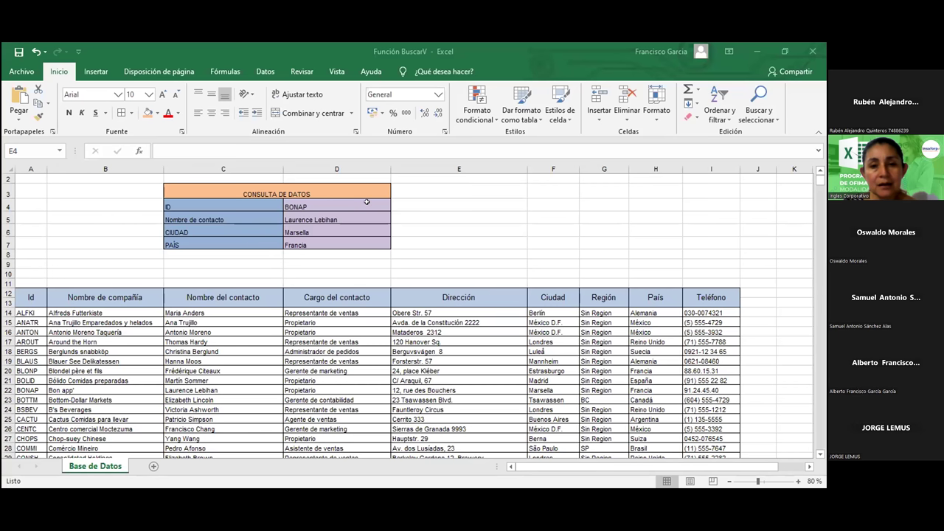
Set D4's lookup ID to CHOPS, then DUMON to show Nantes and Francia.
click(366, 202)
click(397, 204)
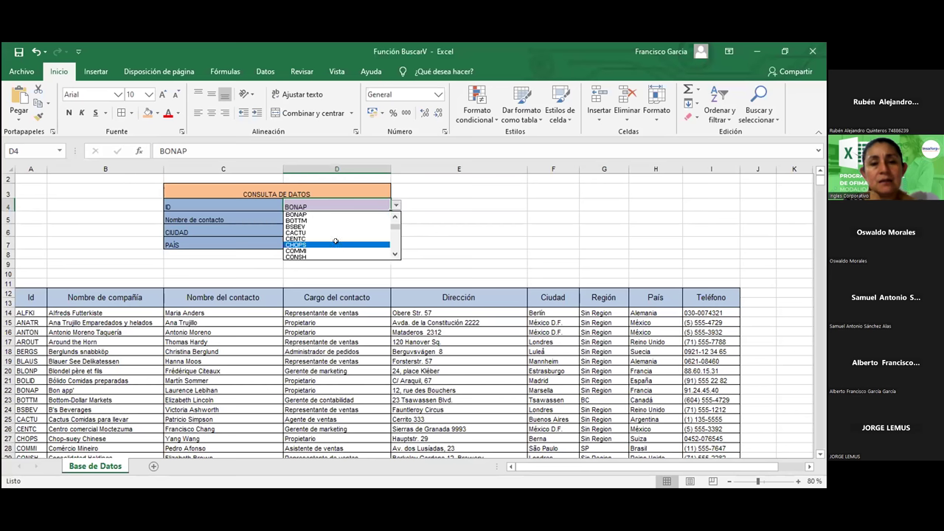
click(335, 243)
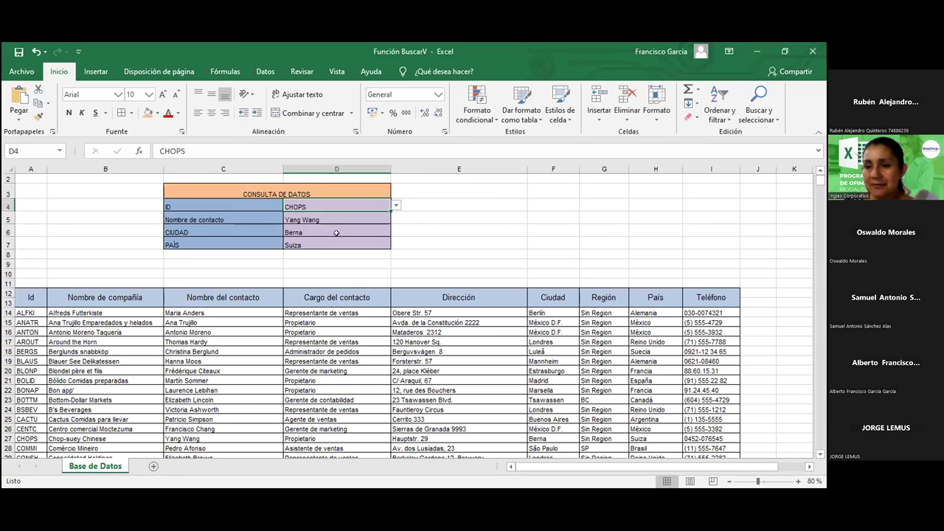
click(397, 204)
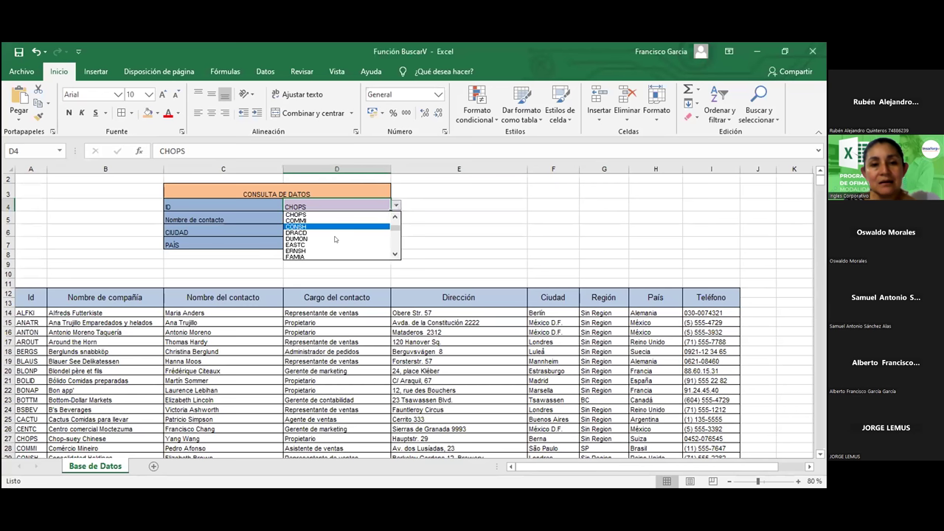
click(334, 233)
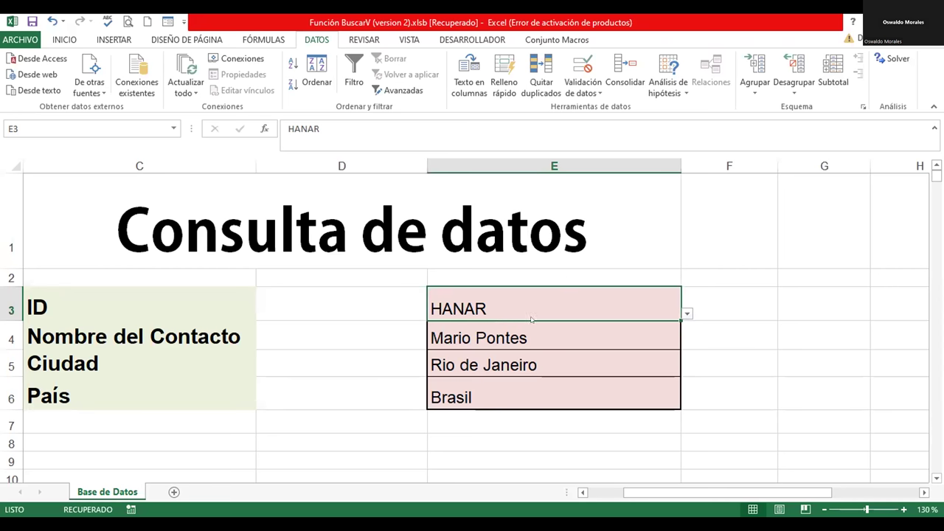
Review E4's BUSCARV contact-name formula without changing it.
click(514, 334)
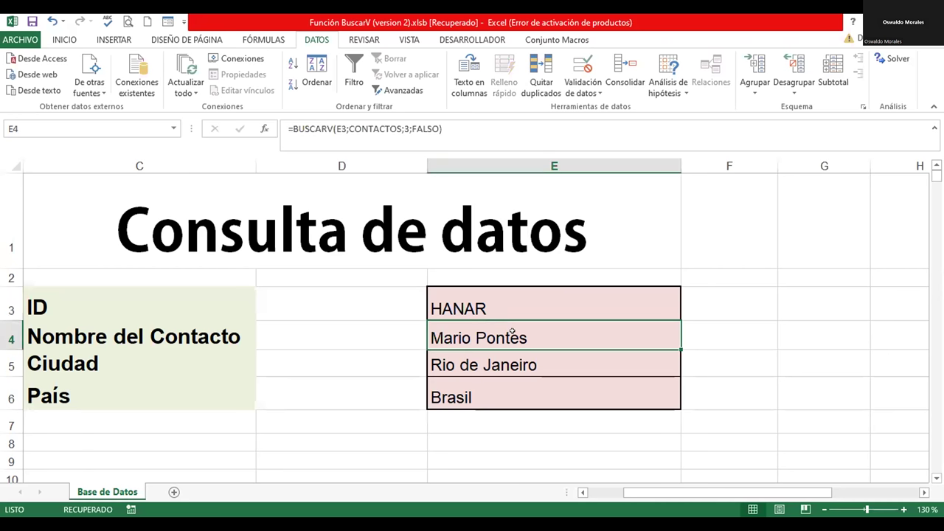
click(511, 307)
click(505, 337)
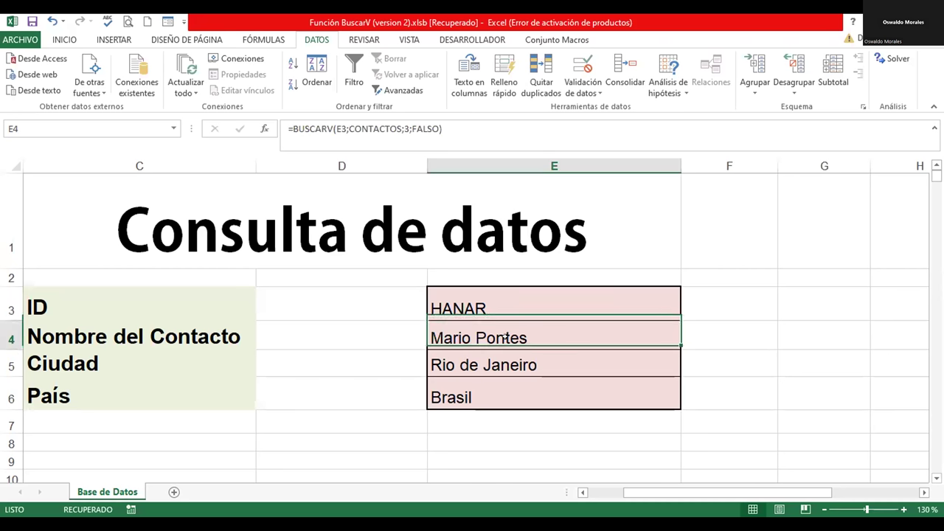
double_click(505, 337)
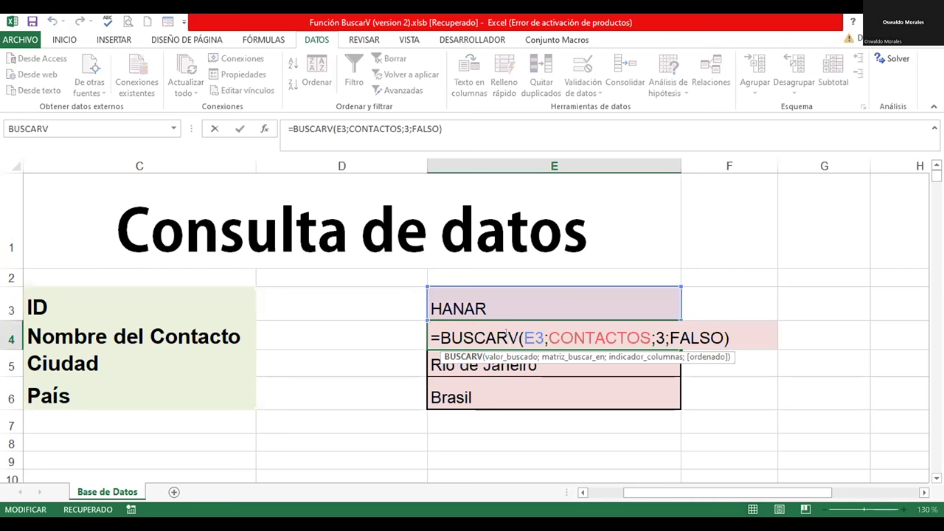
key(Escape)
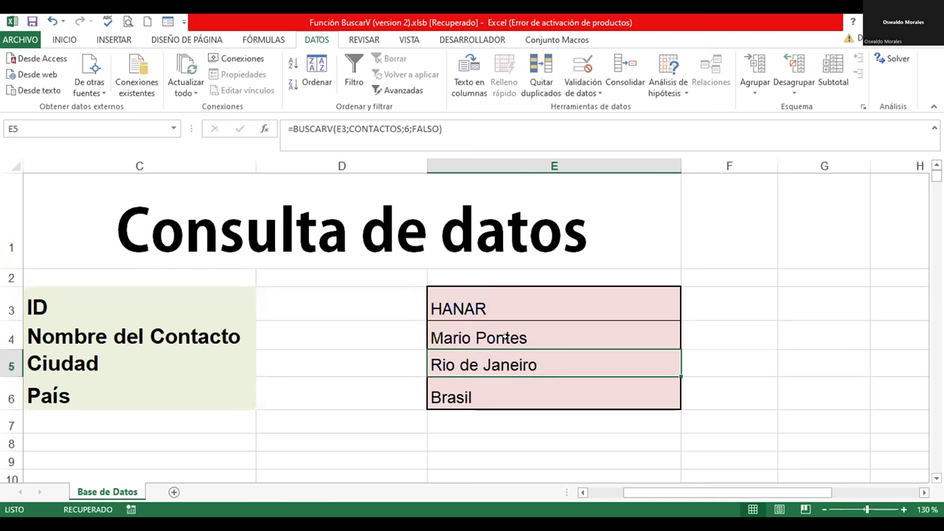
Select cell G3 and list the named ranges CONTACTOS and ID_CONTACTOS.
click(516, 295)
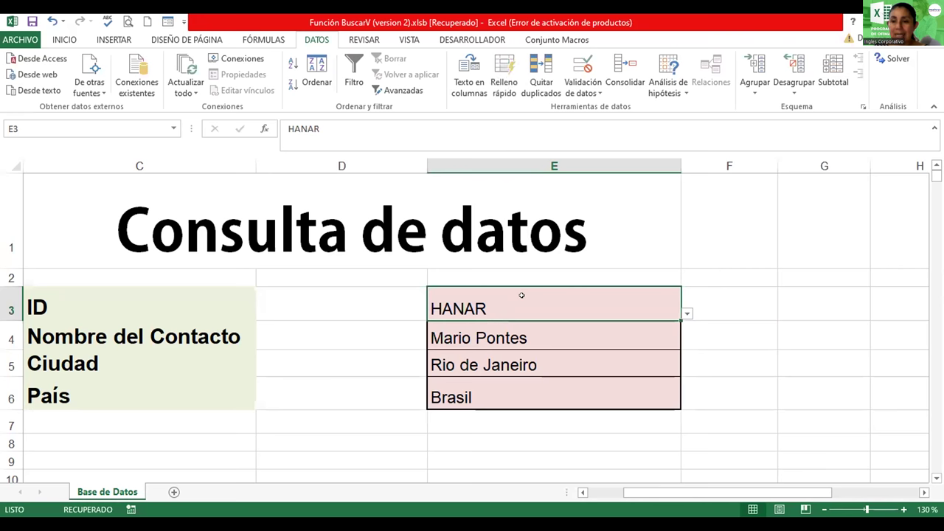
click(924, 492)
click(924, 492)
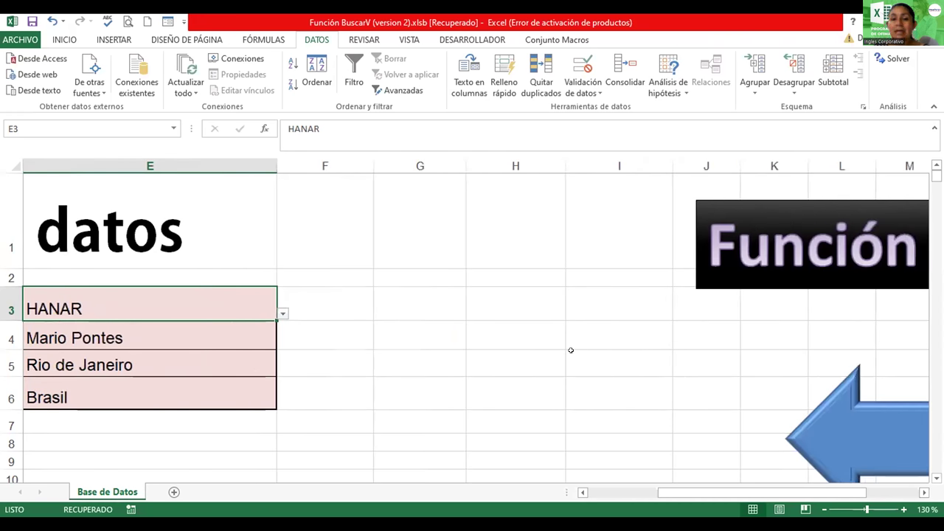
click(425, 297)
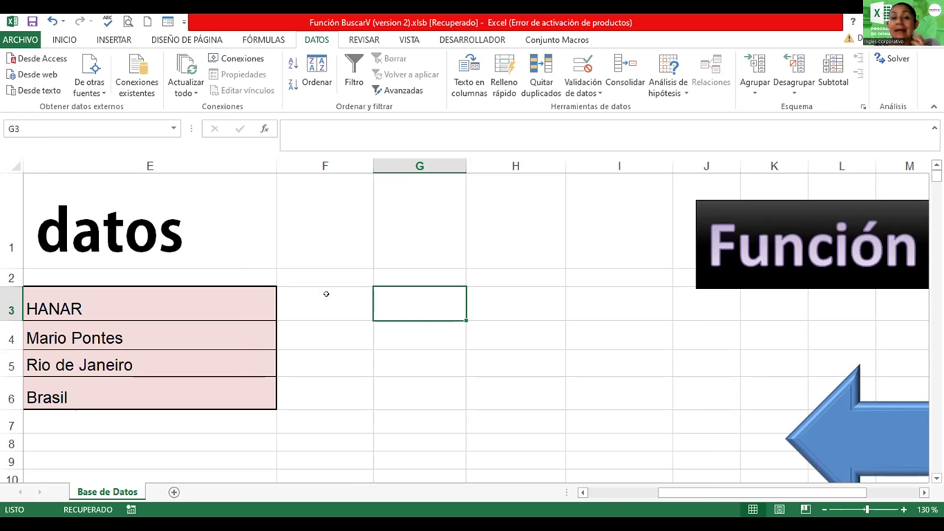
click(174, 128)
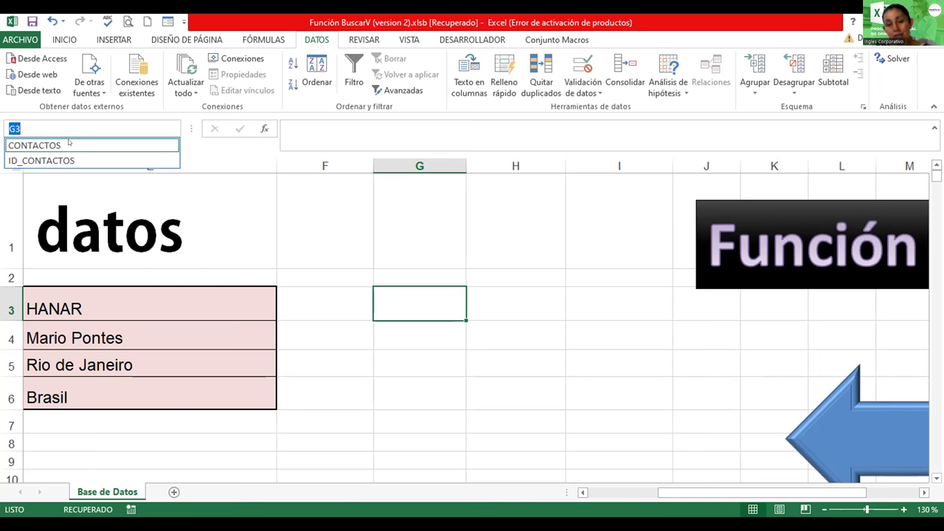
Give G3 a List validation rule, clearing test text so Origen holds just '='.
click(433, 304)
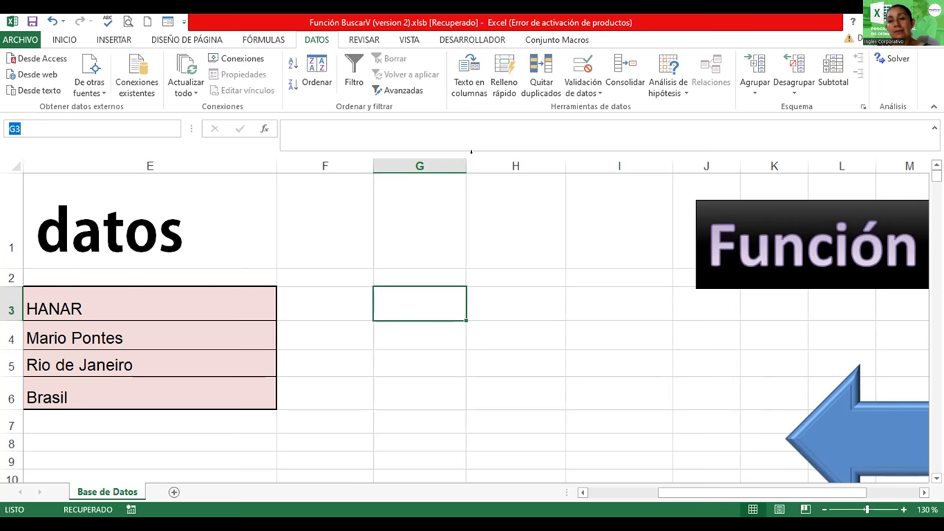
click(598, 89)
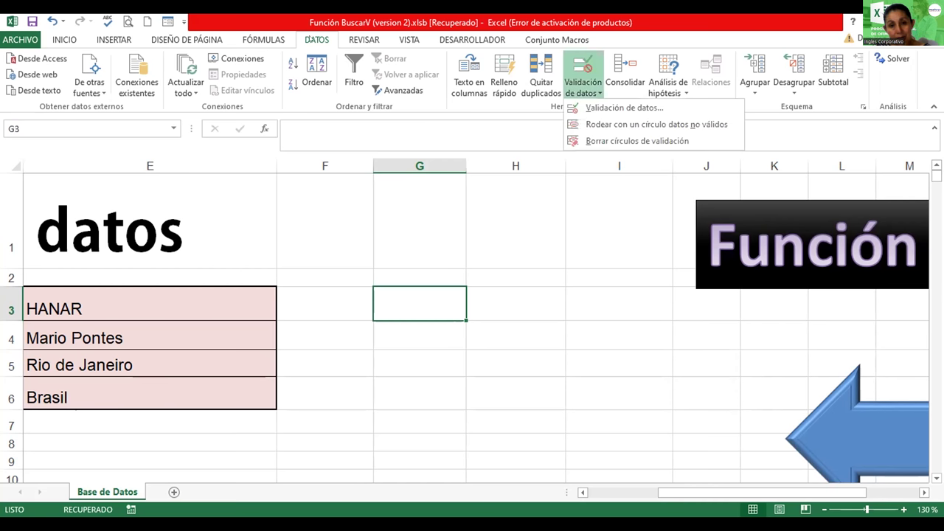
click(613, 109)
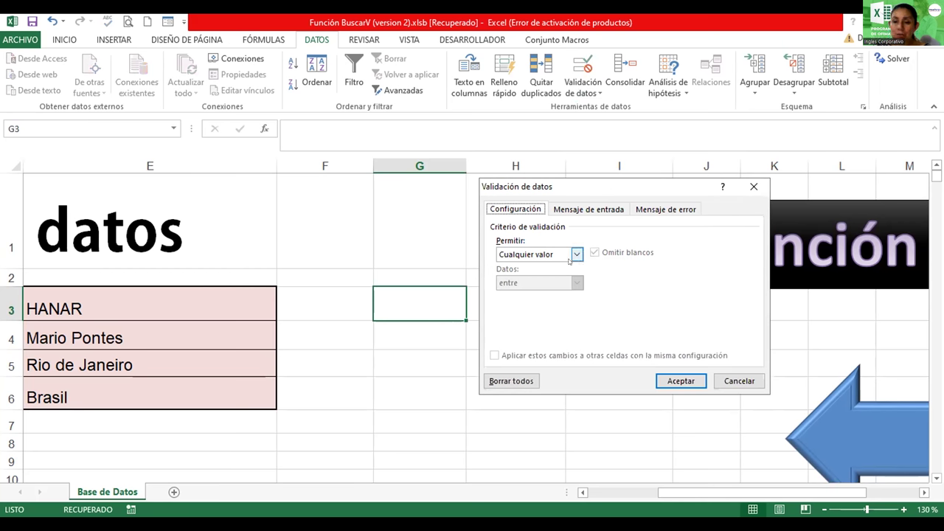
click(577, 254)
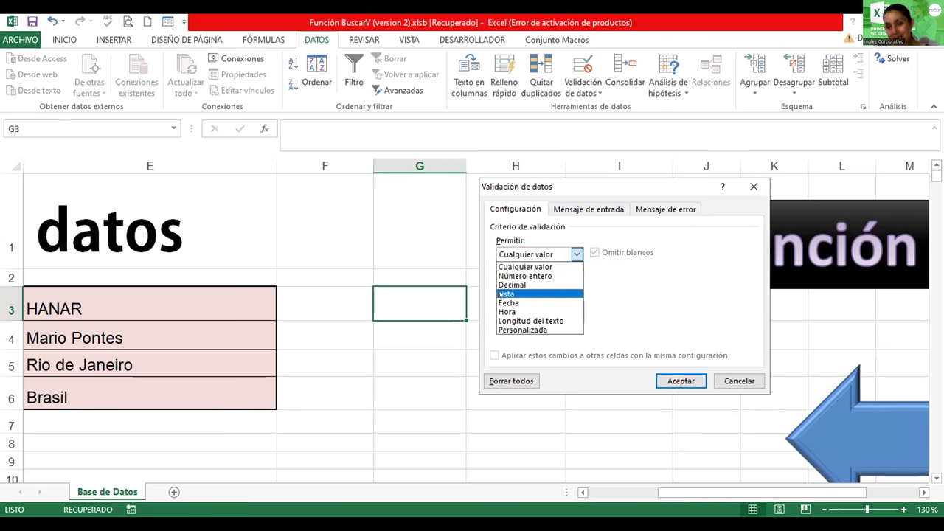
click(500, 294)
click(504, 310)
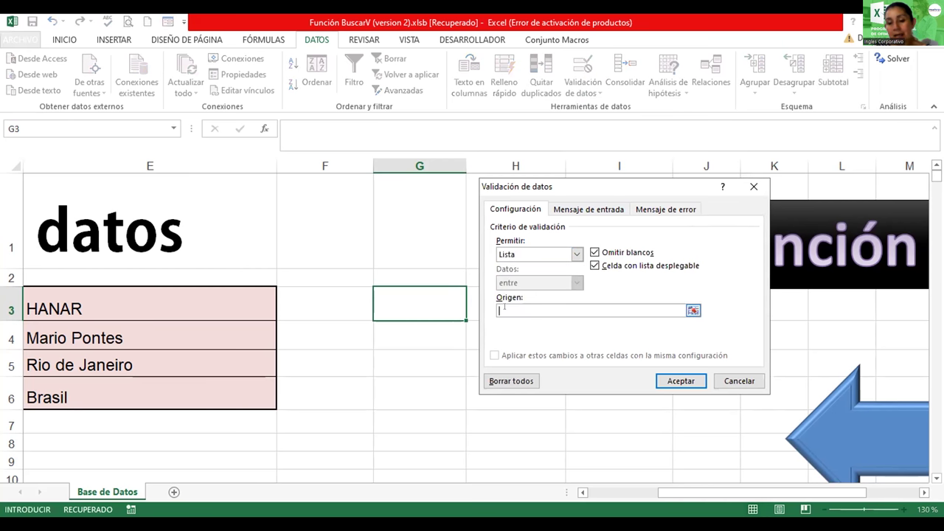
text(=)
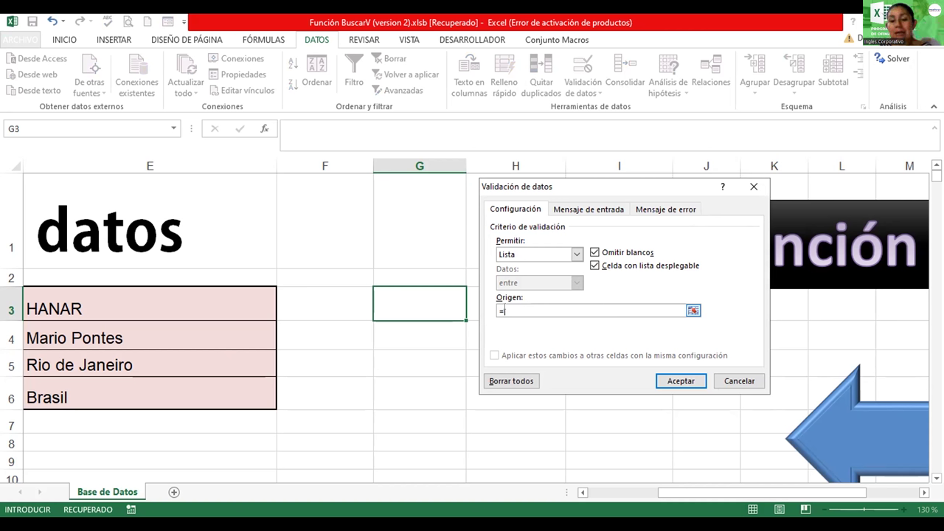
text(KFJKSF,LKDJFKSDFJ, KFJKFJSD,)
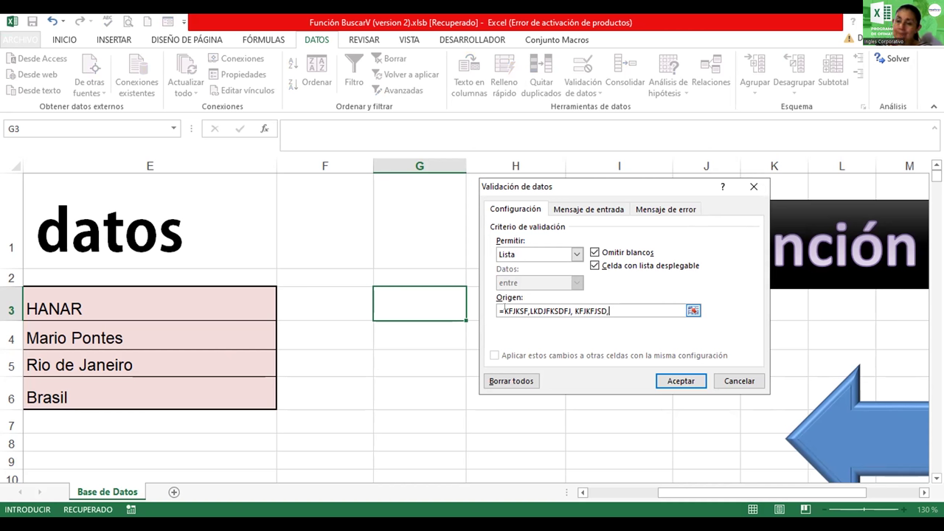
key(BackSpace)
key(BackSpace)
key(BackSpace)
key(BackSpace)
key(BackSpace)
key(BackSpace)
key(BackSpace)
key(BackSpace)
key(BackSpace)
key(BackSpace)
key(BackSpace)
key(BackSpace)
key(BackSpace)
key(BackSpace)
key(BackSpace)
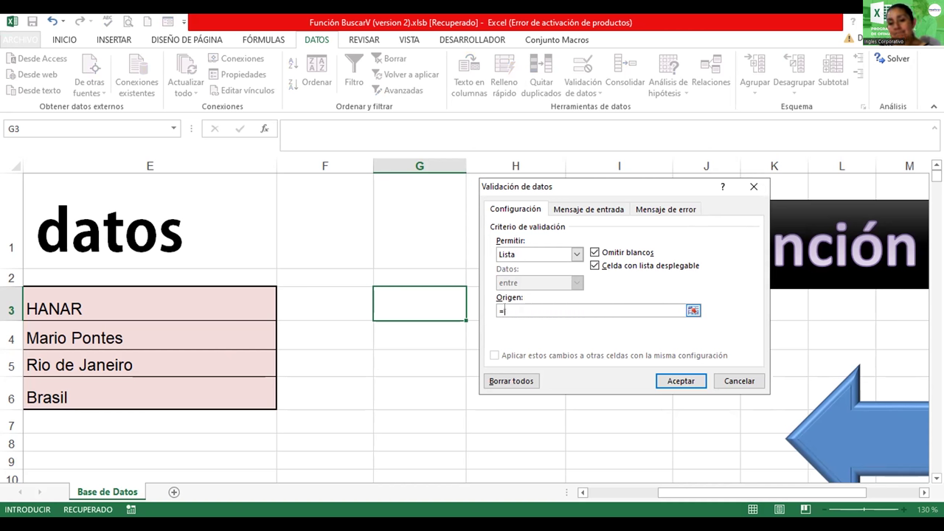
Set G3's list source to =ID_CONTACTOS and apply the rule.
text(SD)
key(BackSpace)
key(BackSpace)
text(ID_CONTACTOS)
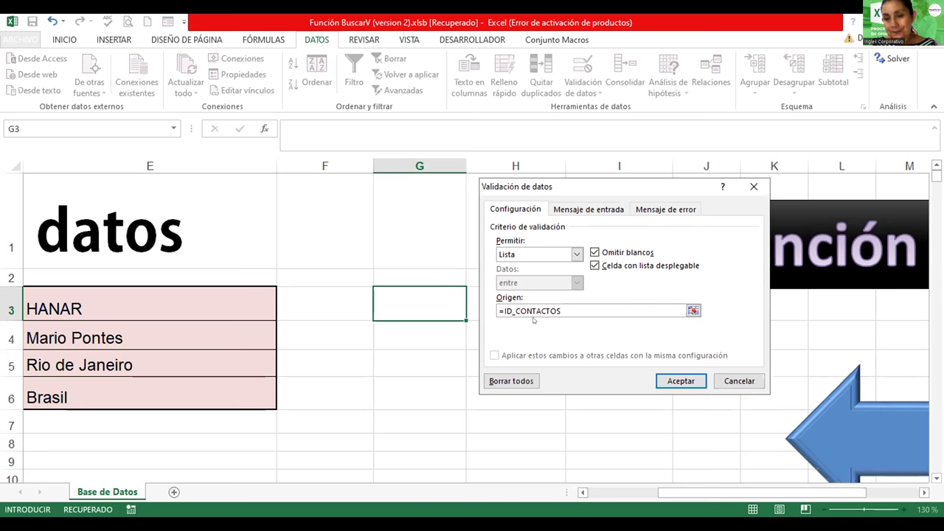
click(664, 381)
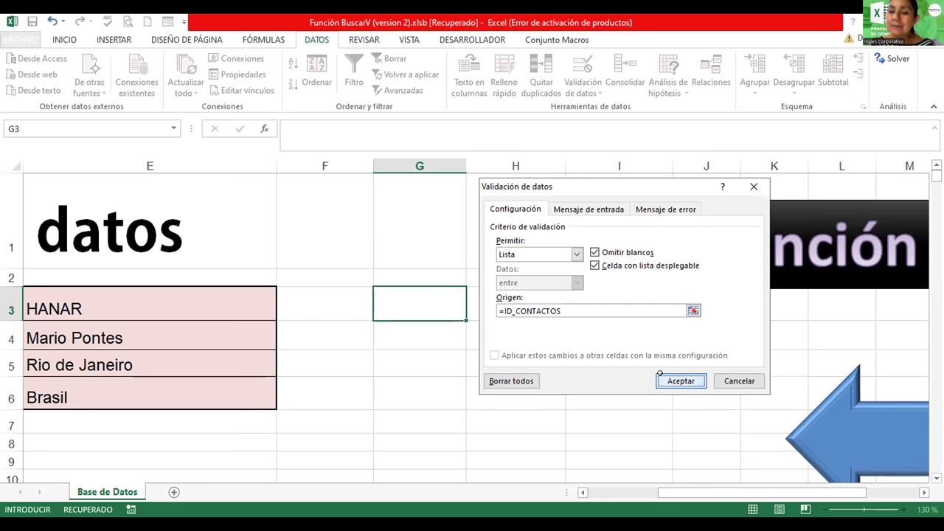
Pick BERGS, then CACTU, and finally CHOPS from G3's dropdown.
click(472, 315)
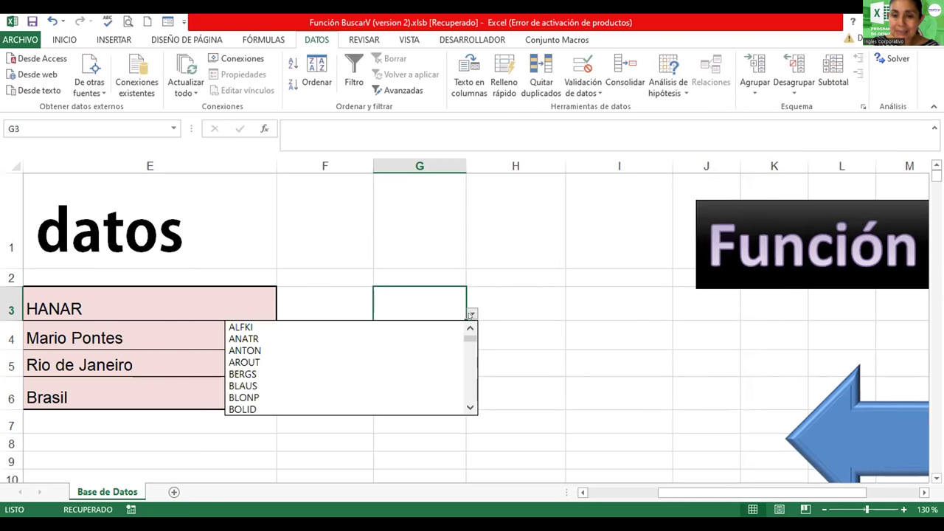
click(335, 373)
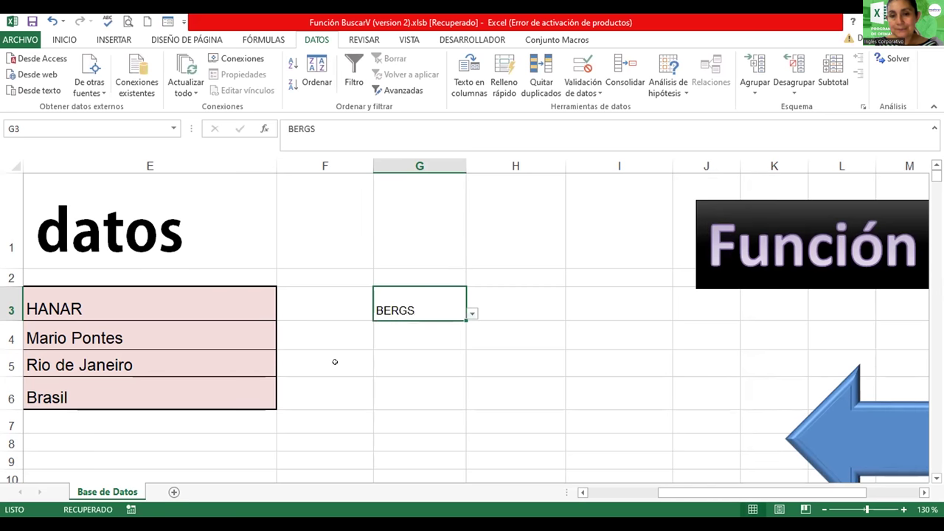
click(473, 314)
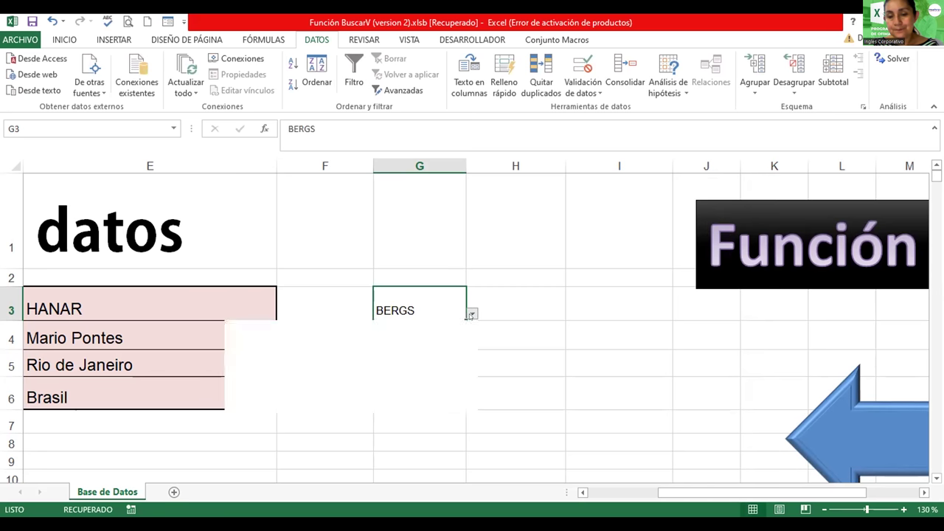
click(259, 408)
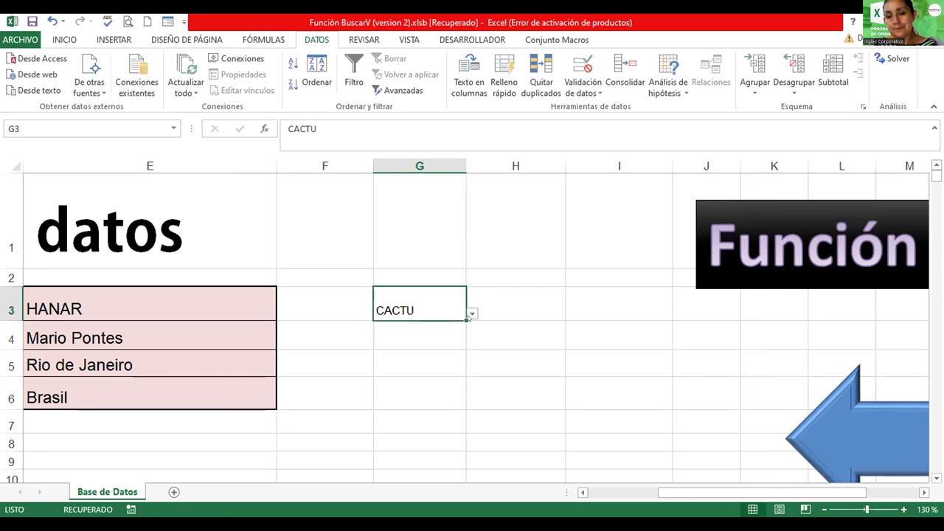
key(alt+Down)
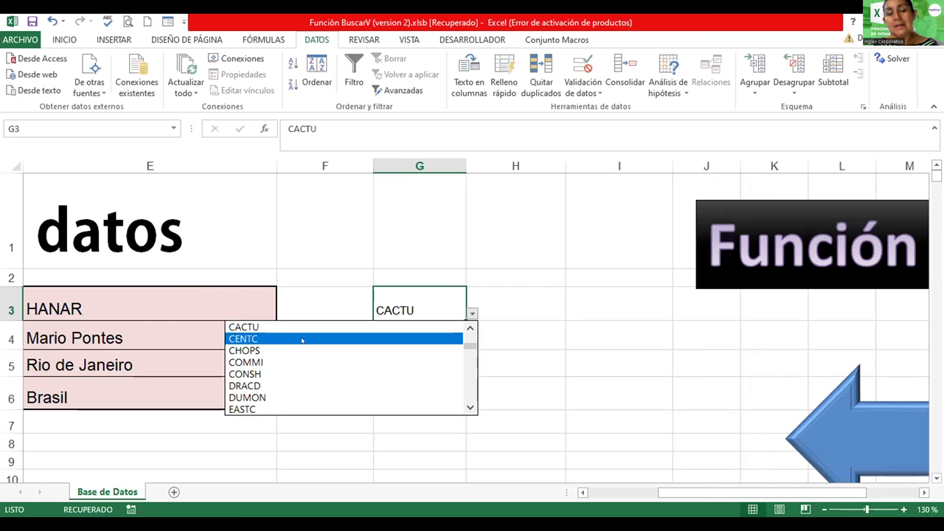
click(294, 348)
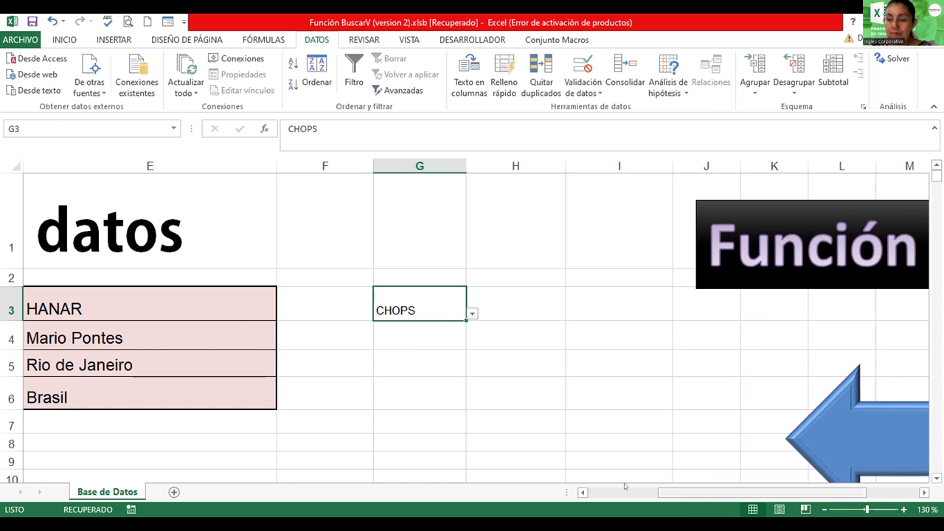
scroll(624, 483, left, 4)
Zoom out to 80% to show the query area and the contacts table.
click(600, 361)
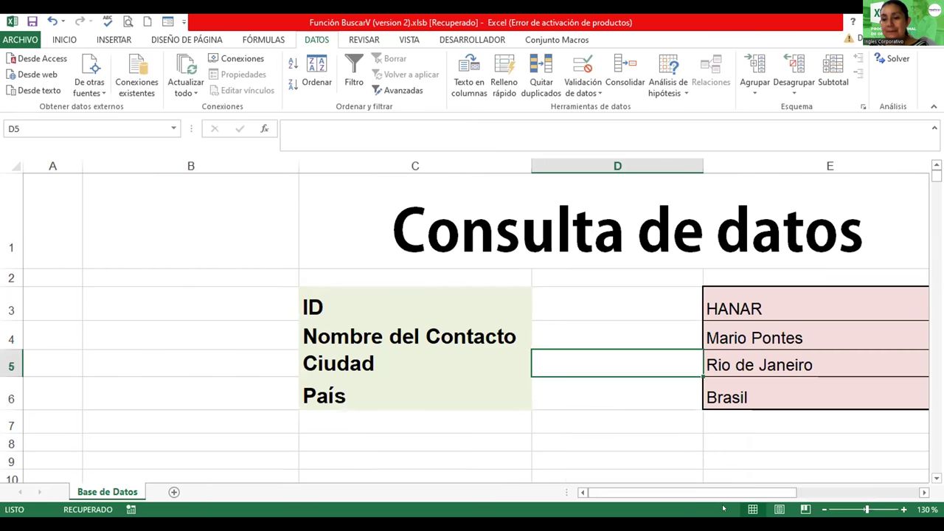
click(824, 509)
click(823, 509)
click(824, 509)
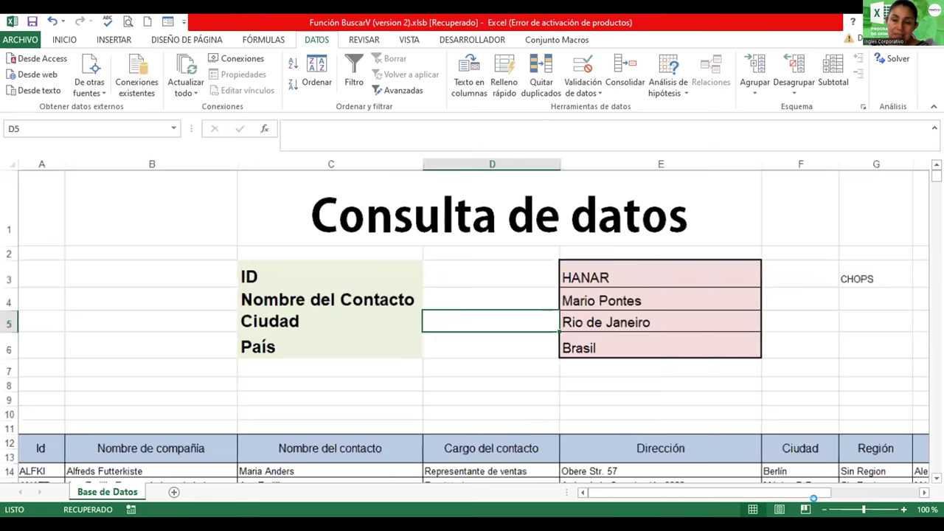
click(824, 509)
click(824, 509)
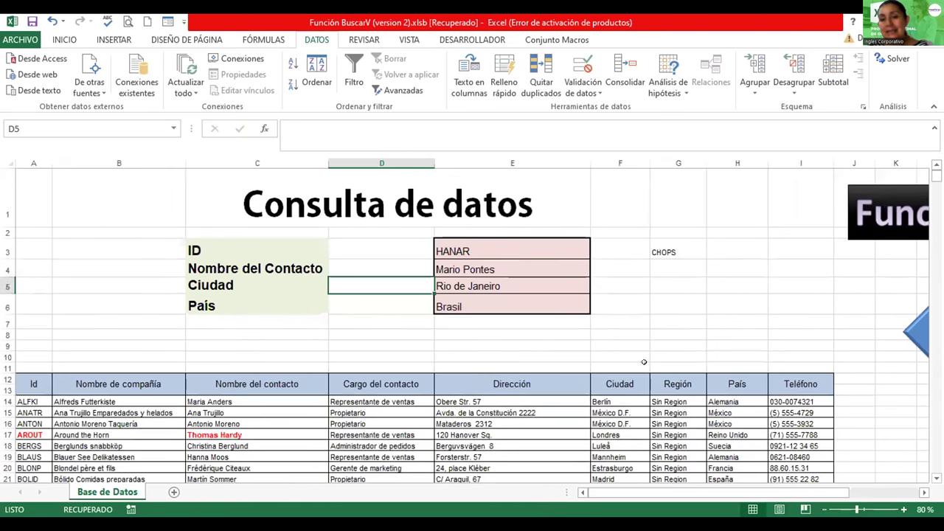
Review E4's BUSCARV formula unchanged, then select G3 holding CHOPS.
click(523, 250)
click(491, 270)
double_click(491, 270)
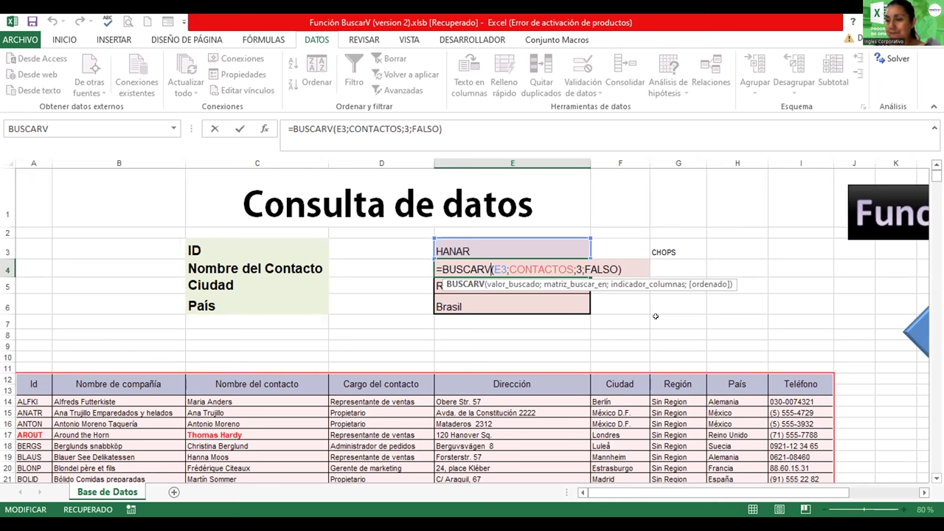
key(Return)
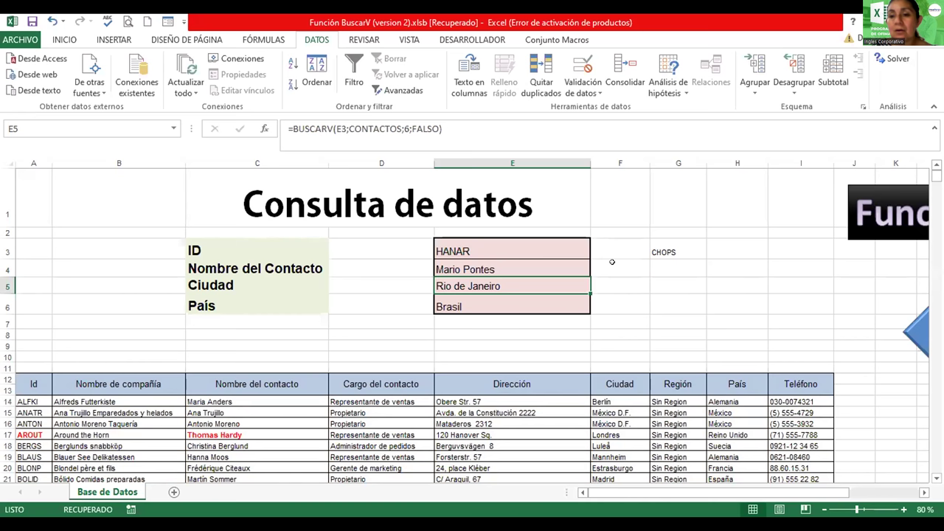
click(666, 251)
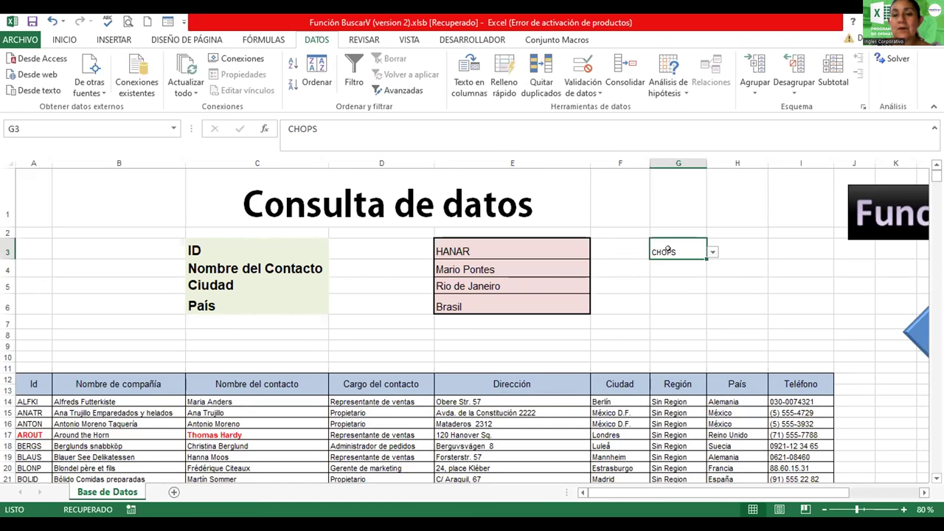
Clear the CHOPS value from G3 and shift the blue arrow and Función Buscar V title box left.
key(Delete)
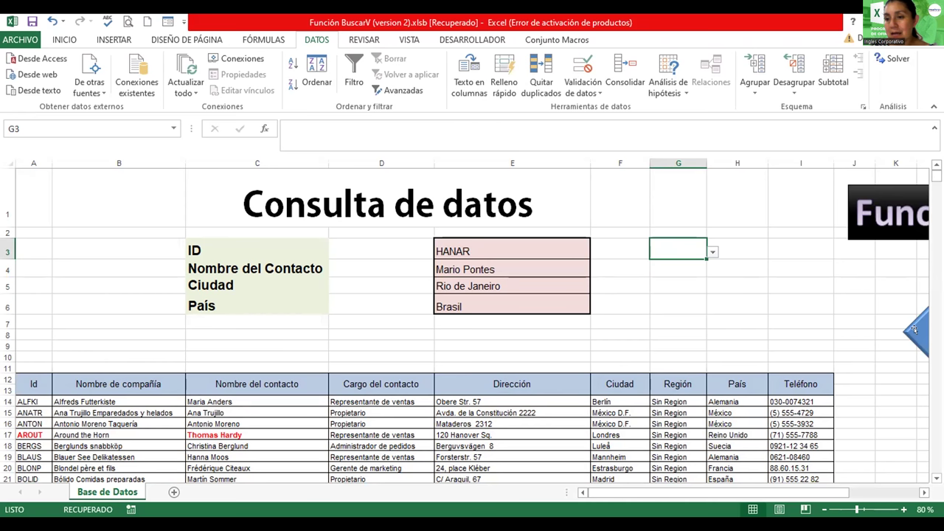
drag(914, 328, 637, 284)
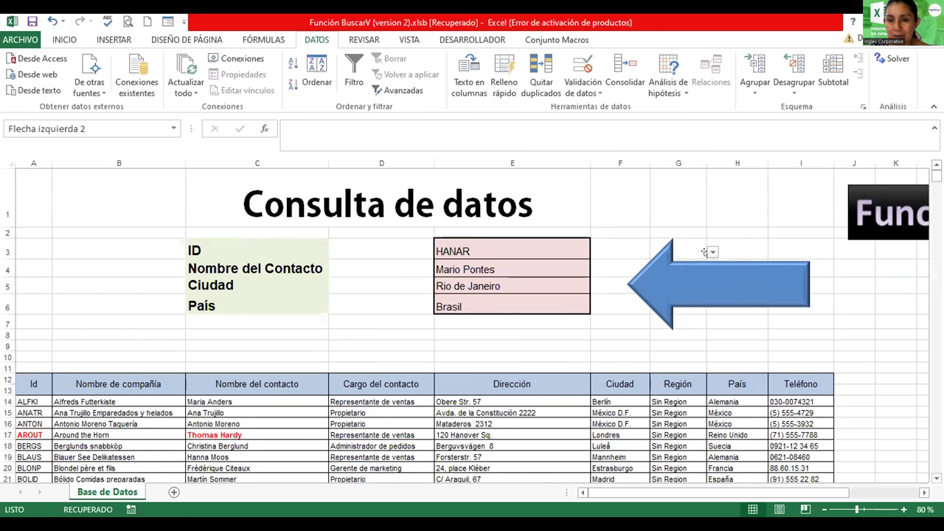
drag(842, 195, 593, 176)
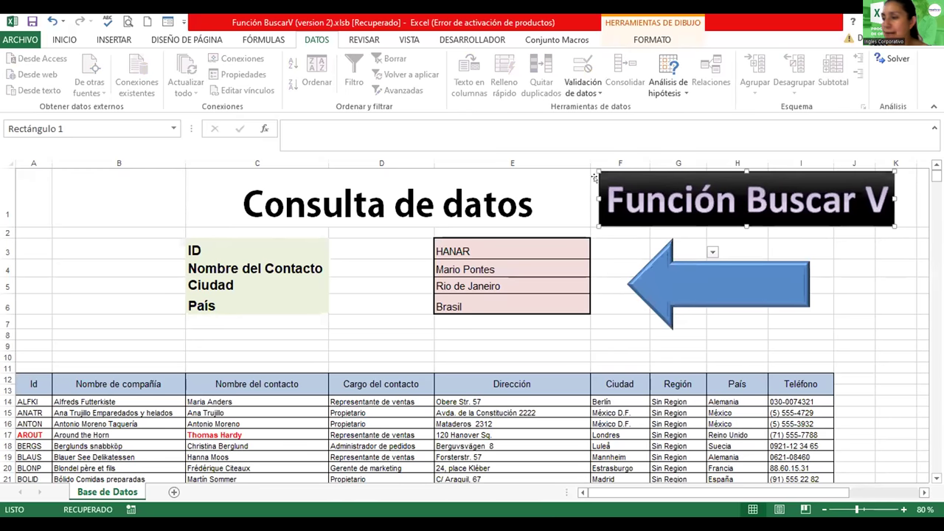
Enter 'Elaborado por:' followed by the author's name in cell C8.
click(214, 329)
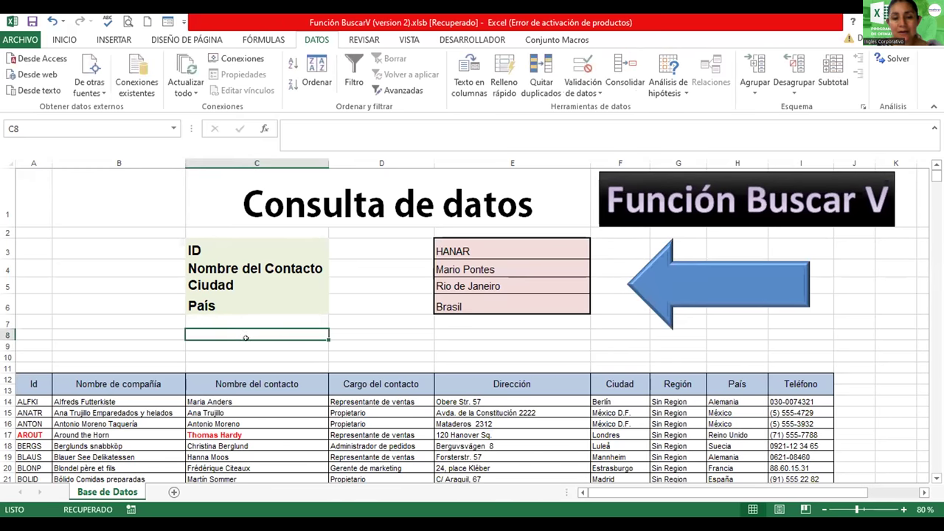
text(rL)
key(BackSpace)
key(BackSpace)
text(e)
key(BackSpace)
text(Ela)
key(BackSpace)
text(aborado por: Denisse)
key(ctrl+Return)
key(Return)
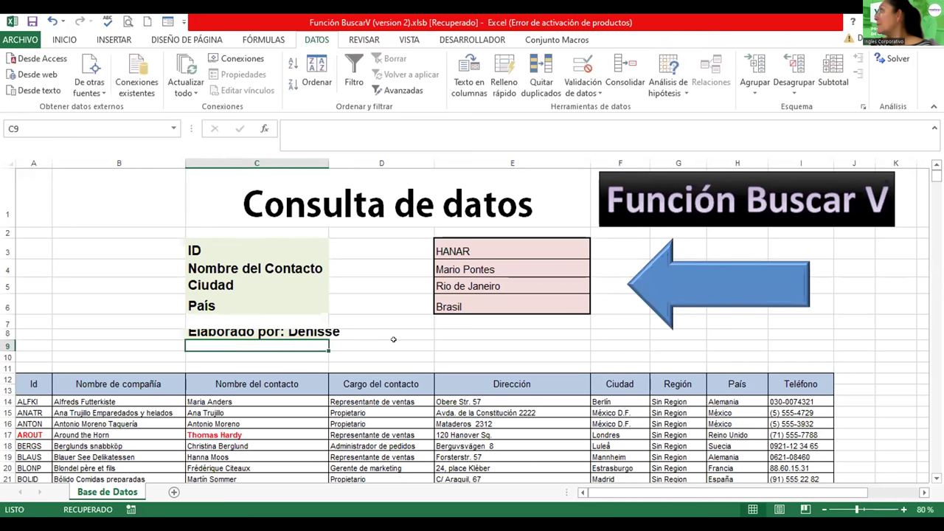
Reduce the C8 credit's font size by two steps.
click(316, 328)
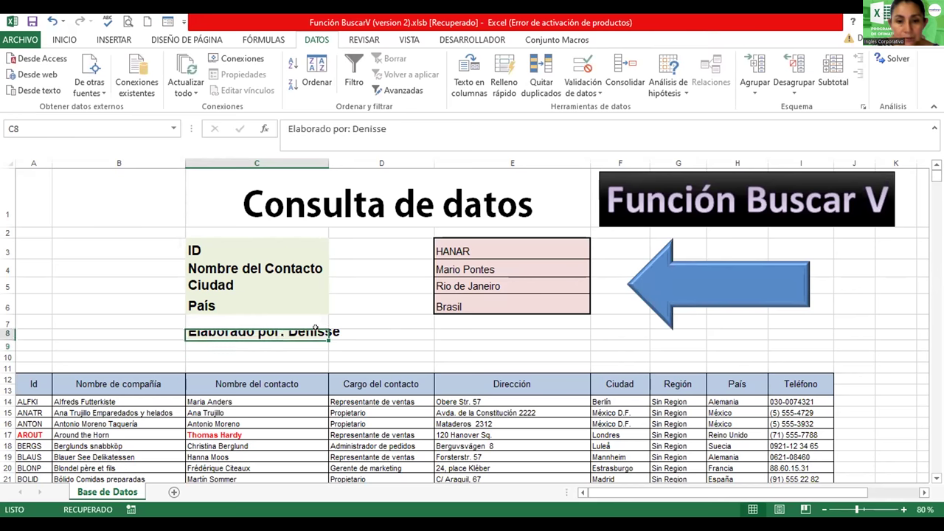
click(67, 39)
click(196, 64)
click(197, 64)
click(196, 65)
click(196, 65)
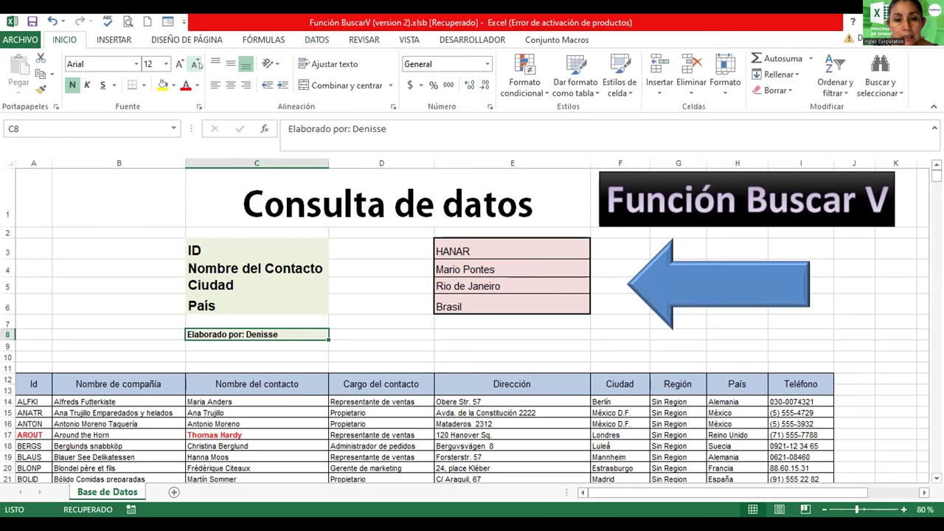
key(Right)
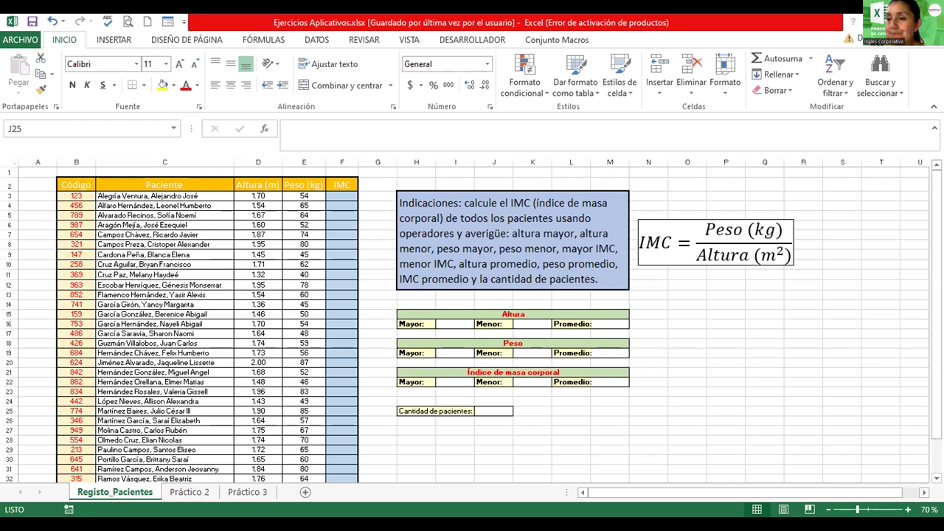
click(907, 509)
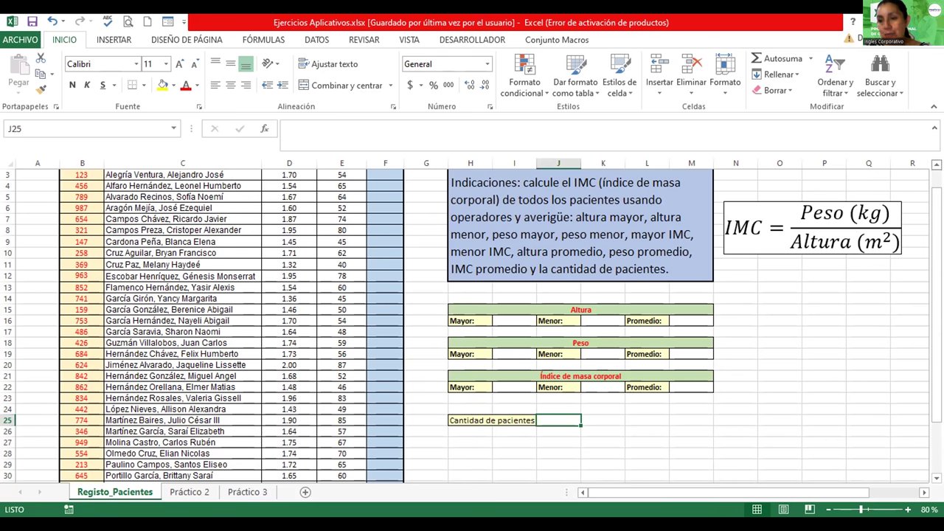
scroll(465, 324, up, 1)
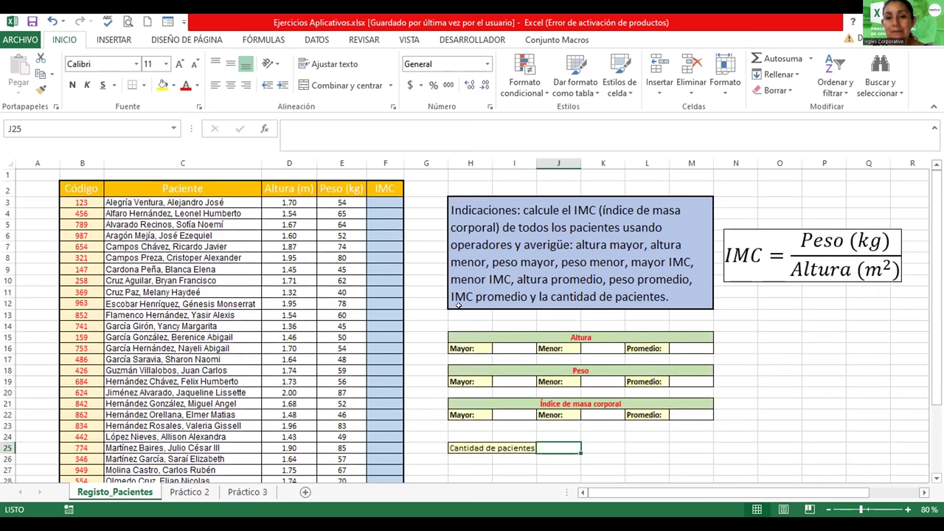
click(437, 206)
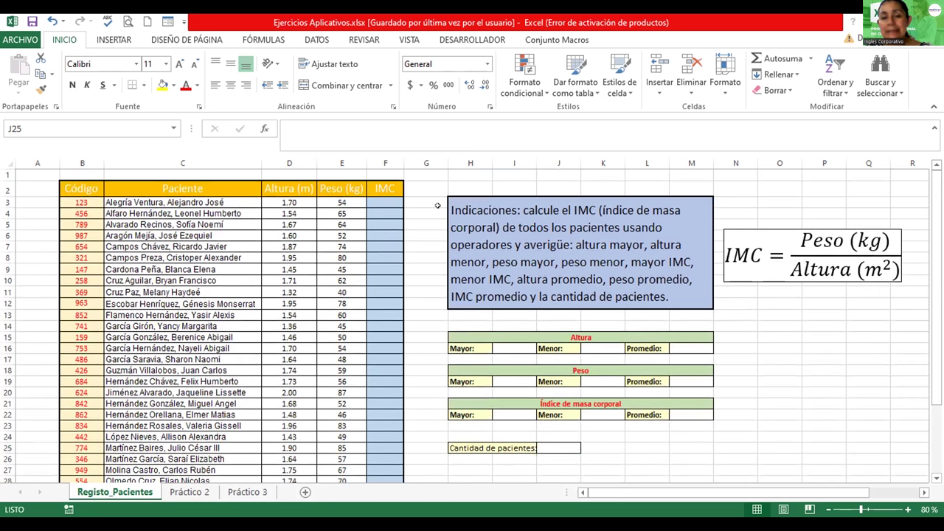
click(370, 201)
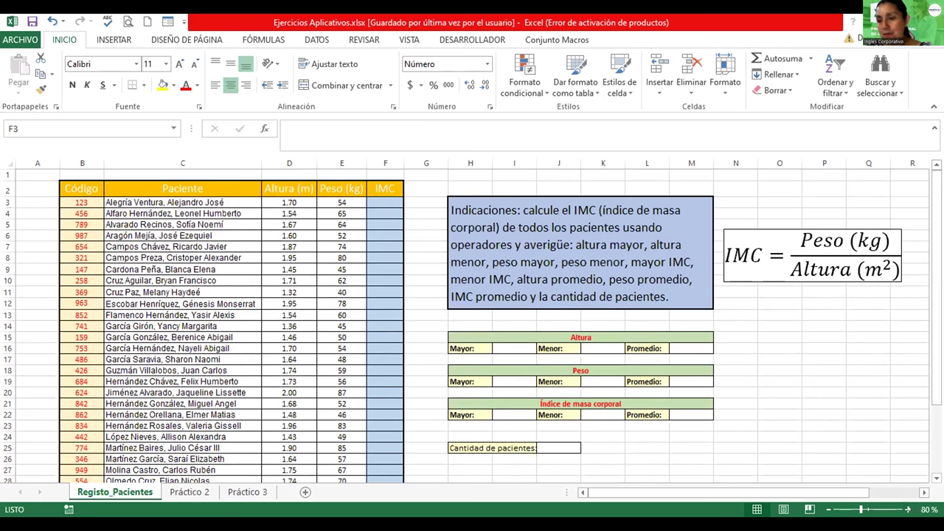
scroll(472, 320, up, 4)
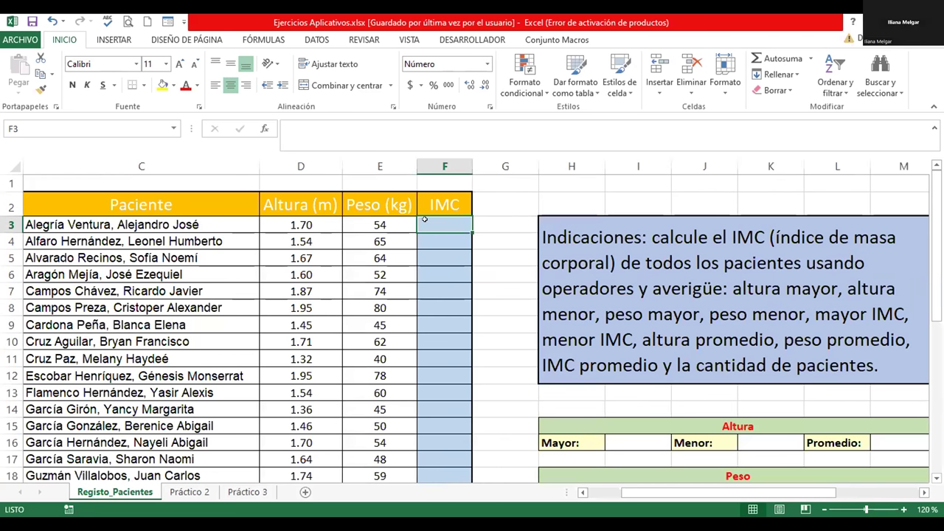
Enter =E3/D3 in F3, giving 31.76, and copy it down the IMC column.
text(=)
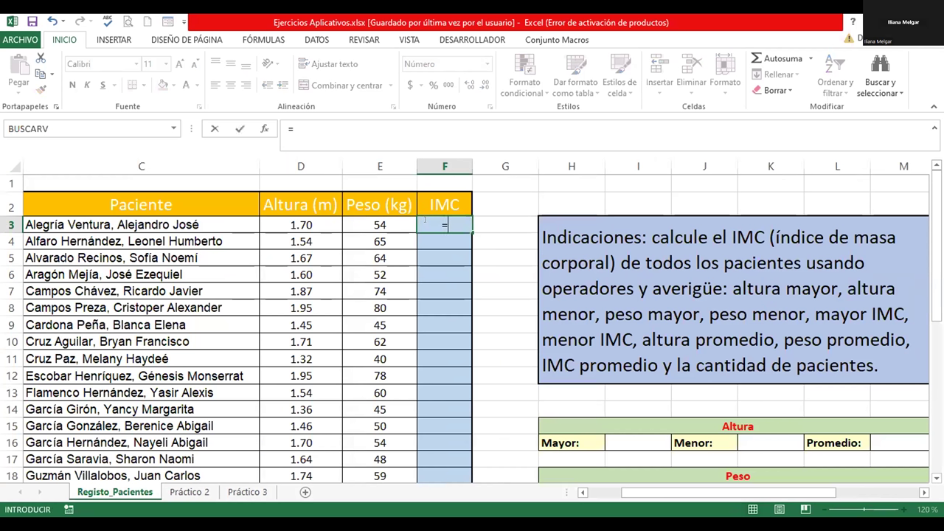
click(370, 218)
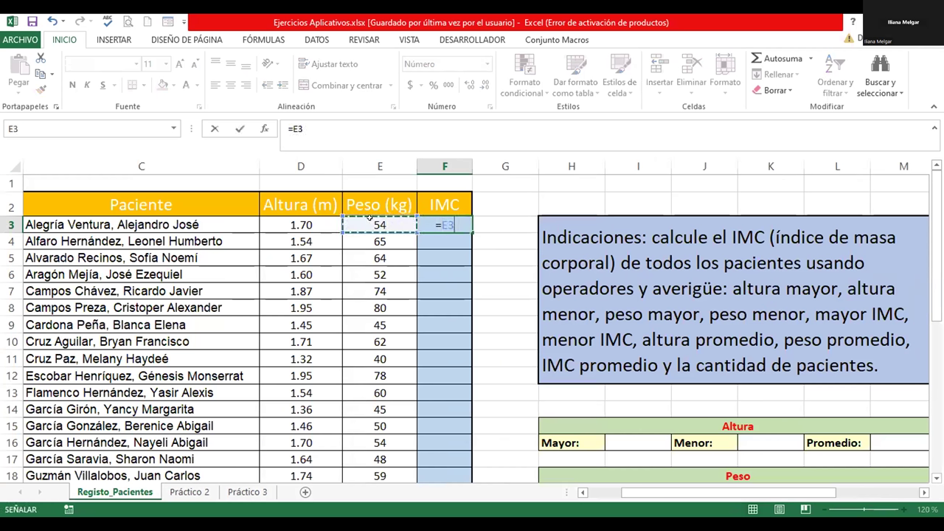
text(/)
click(304, 218)
key(Return)
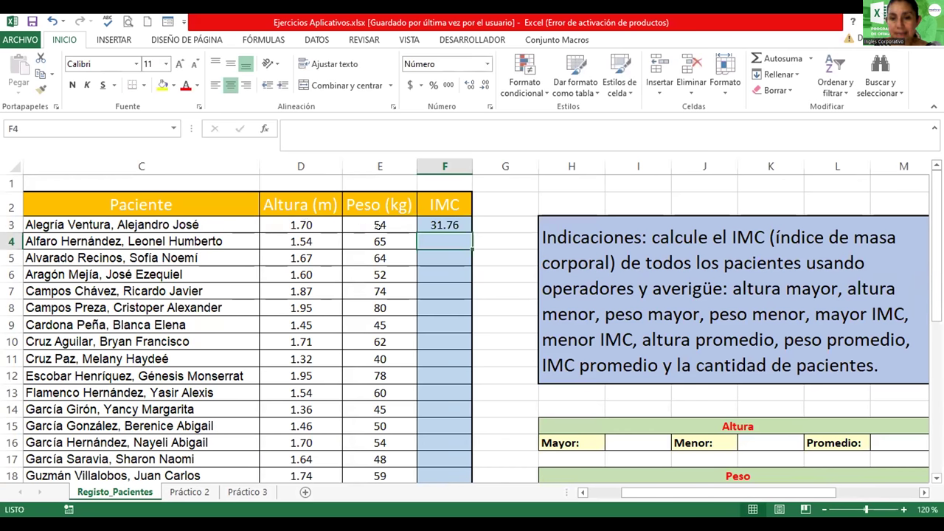
click(428, 221)
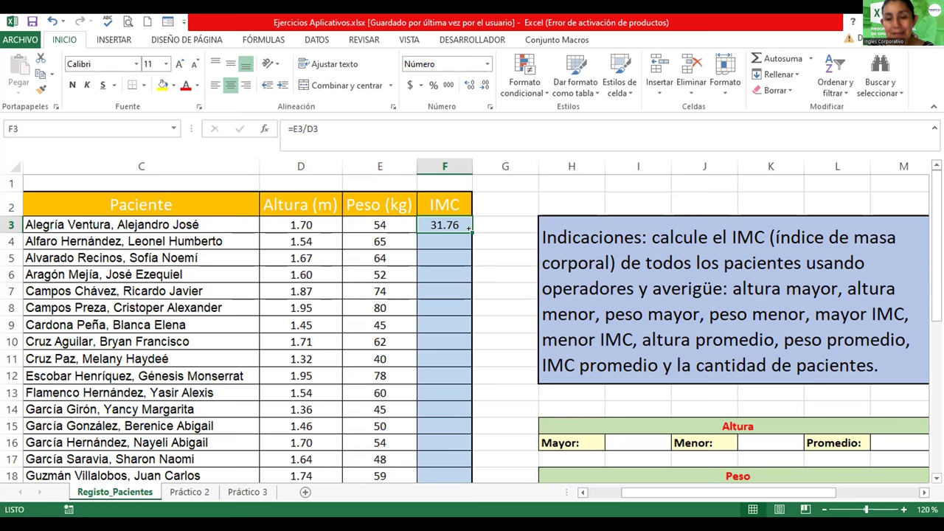
double_click(468, 229)
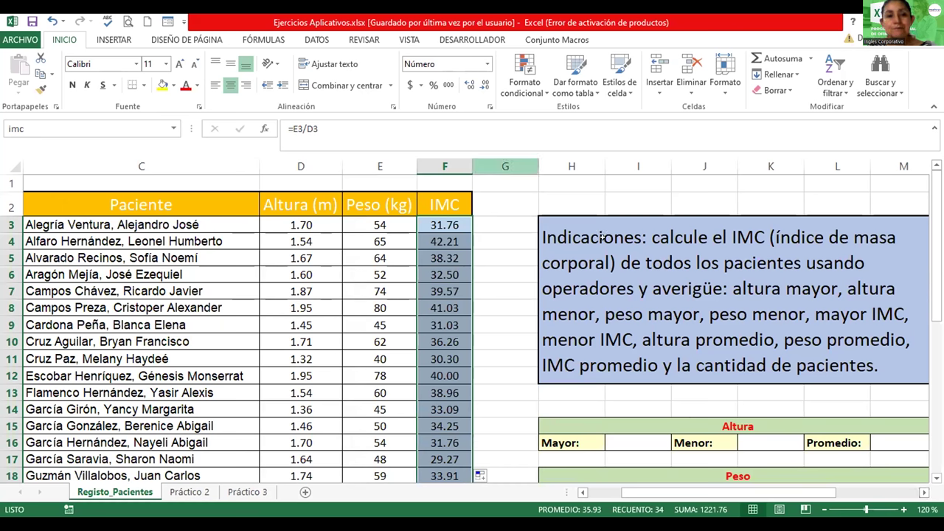
key(Left)
key(Left)
key(Down)
key(Down)
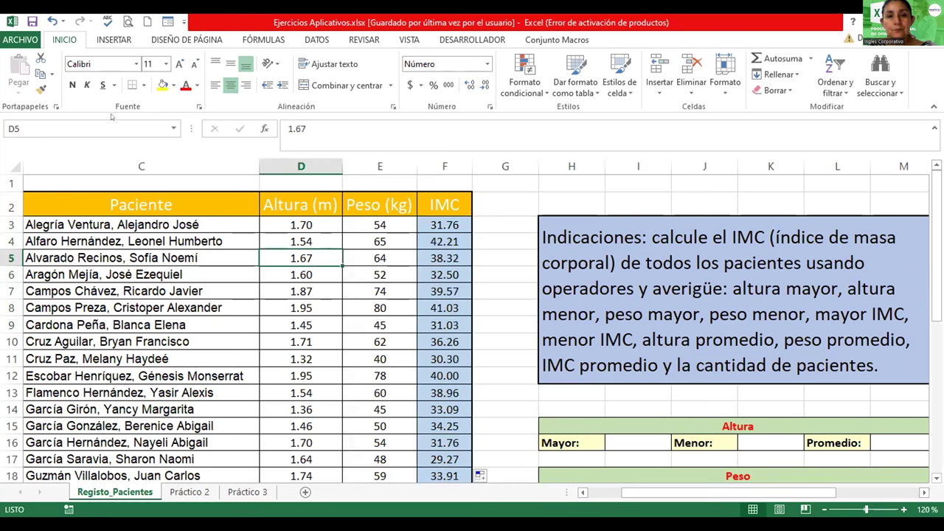
click(111, 116)
key(alt+Down)
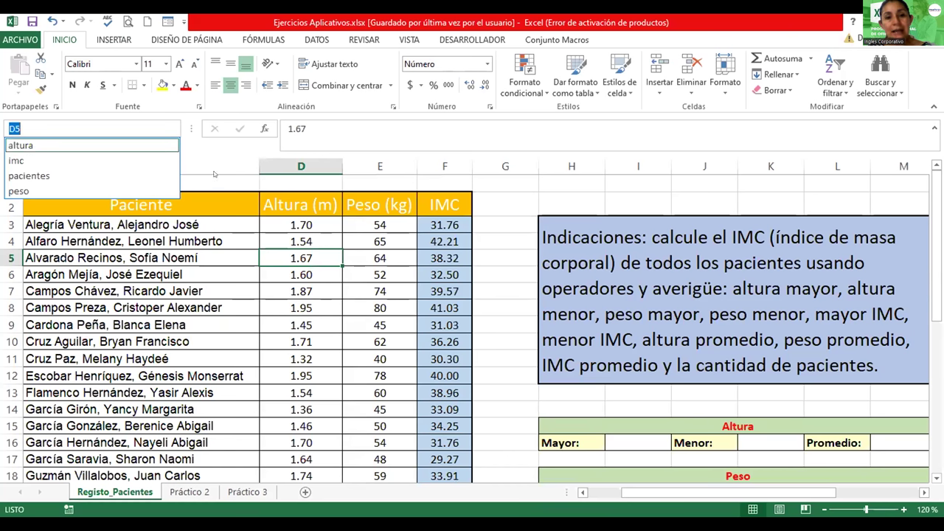
click(203, 161)
click(191, 128)
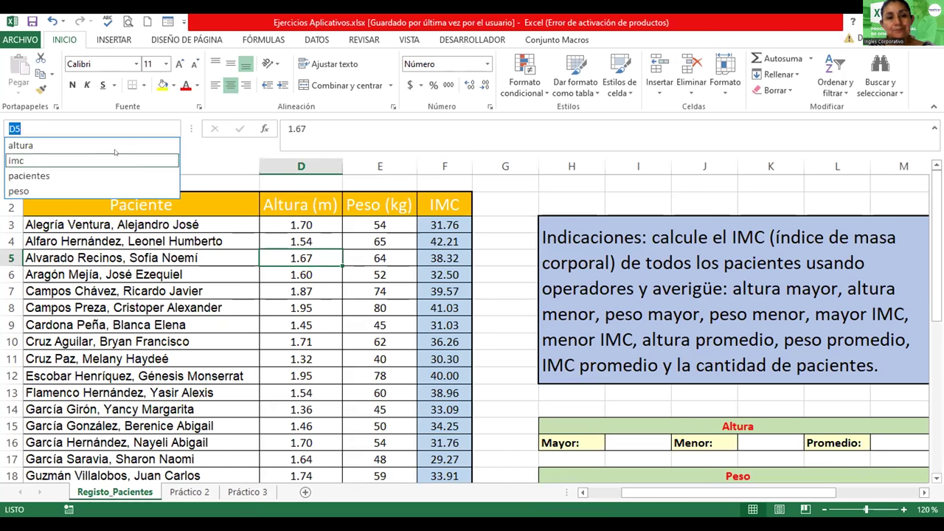
click(89, 151)
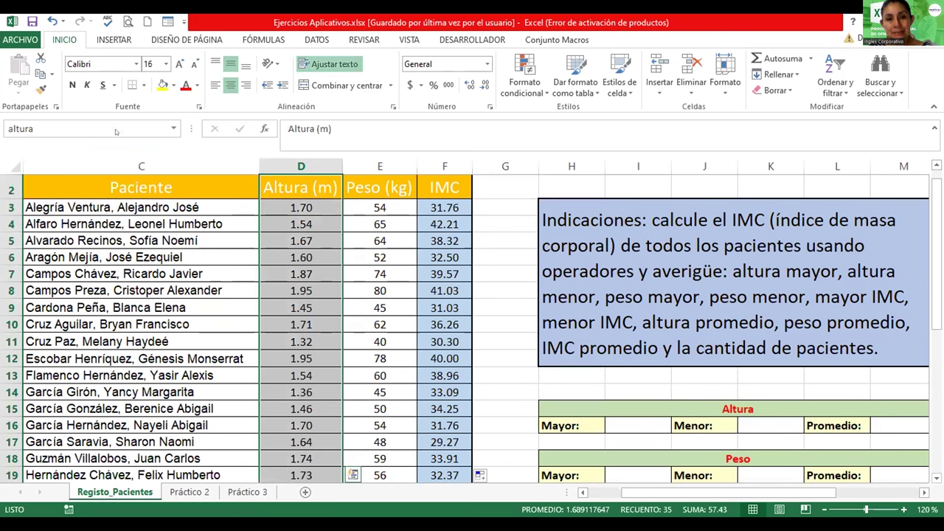
click(174, 128)
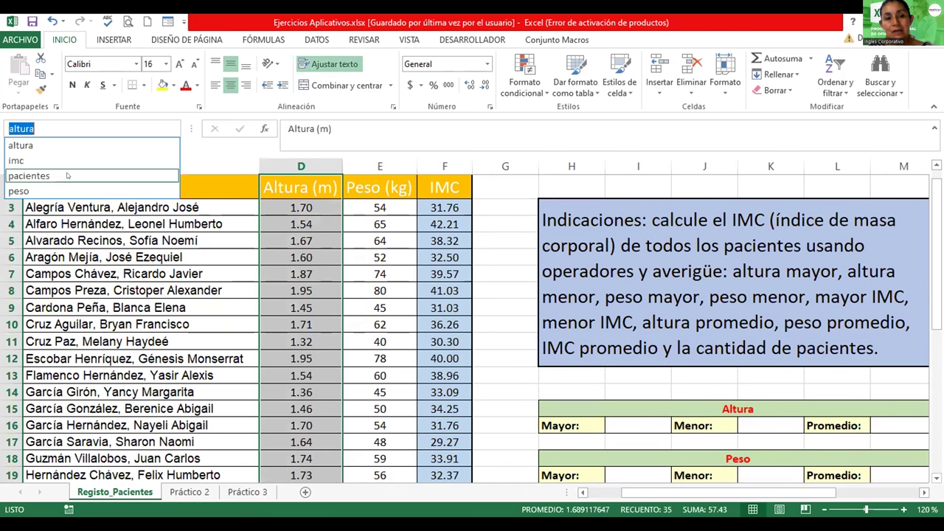
click(65, 172)
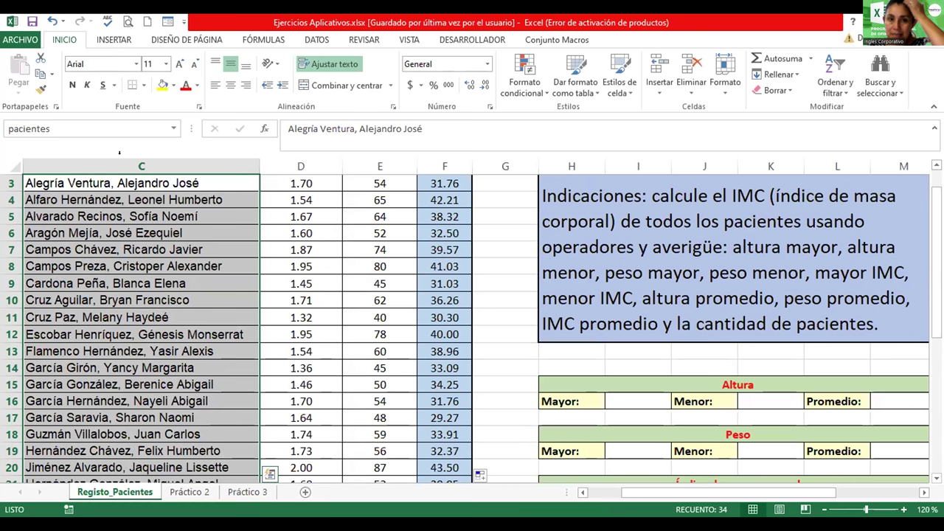
click(173, 129)
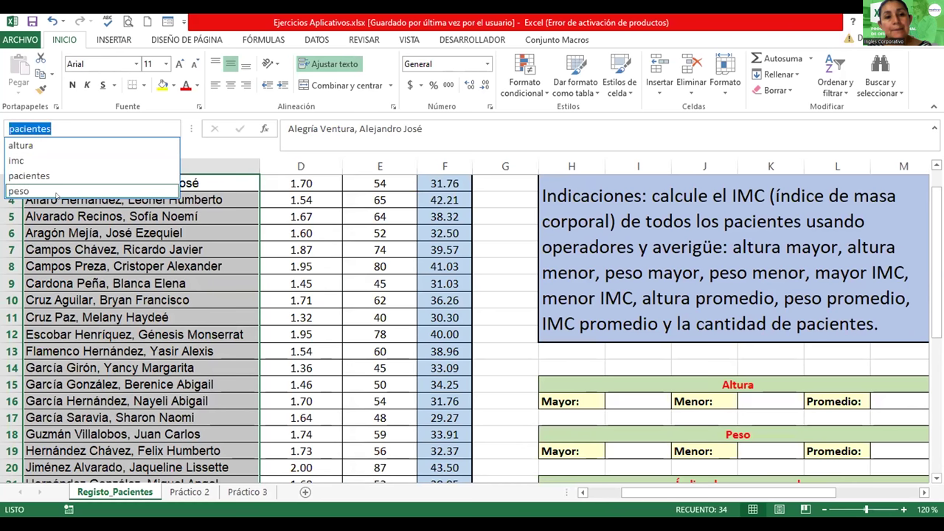
click(56, 194)
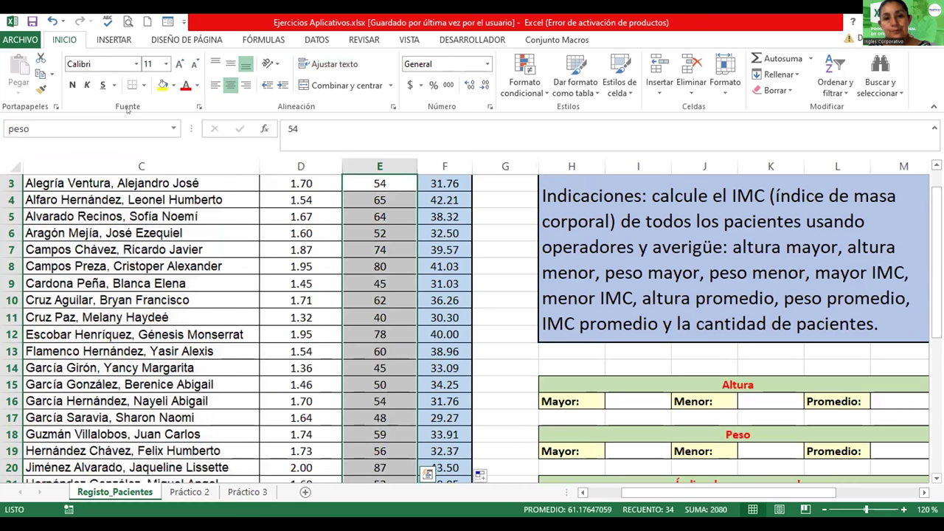
click(174, 128)
Enter =MAX(altura) in I16 so Altura Mayor shows 2.
click(101, 154)
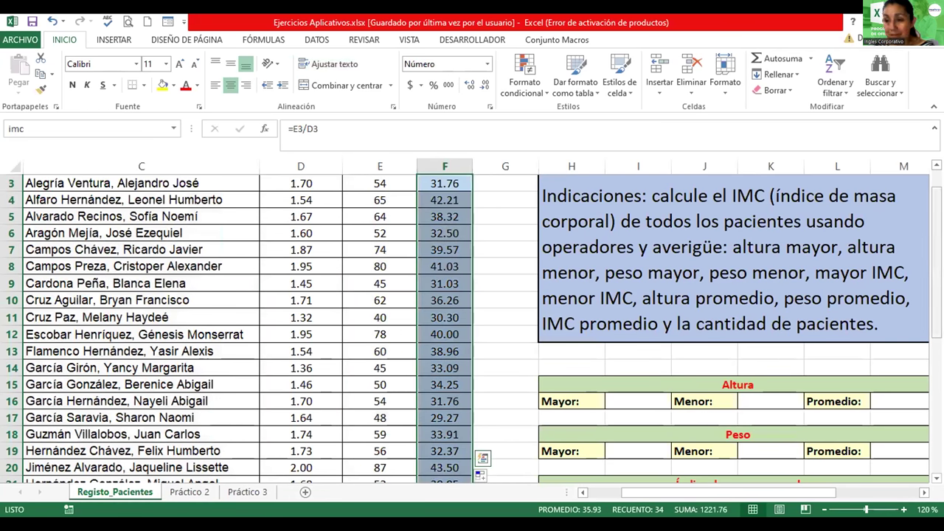
scroll(472, 328, up, 1)
scroll(472, 328, down, 1)
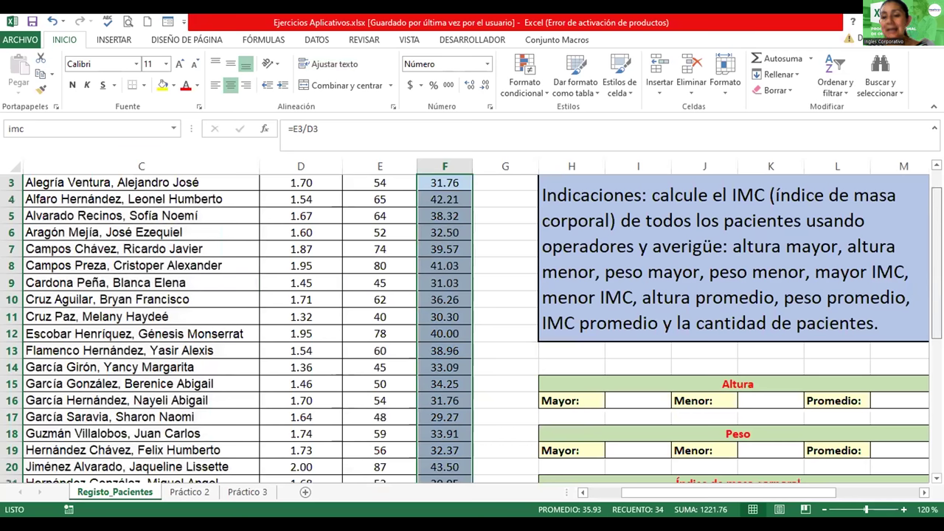
click(622, 396)
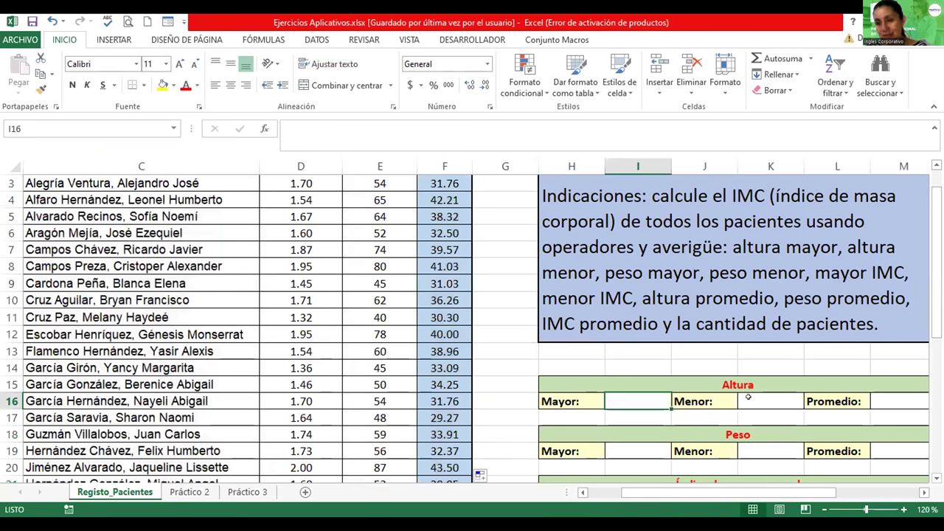
text(=)
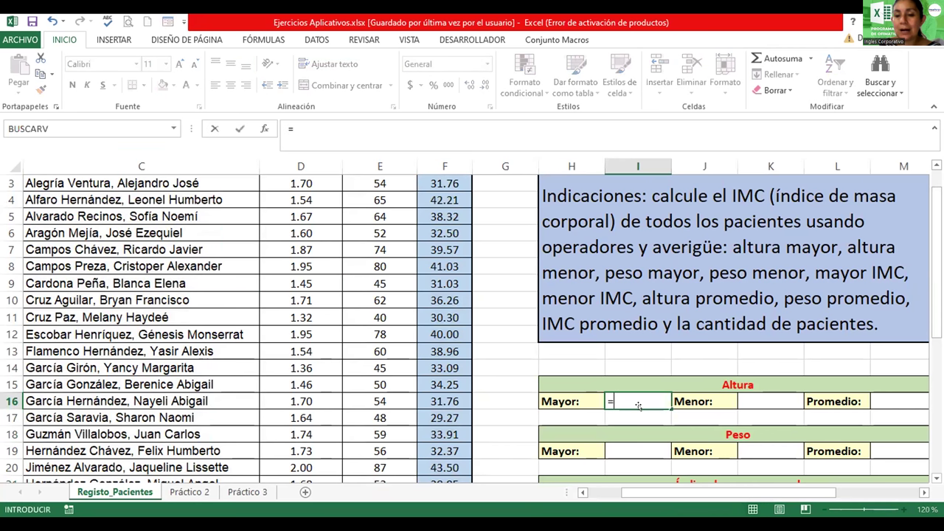
text(m)
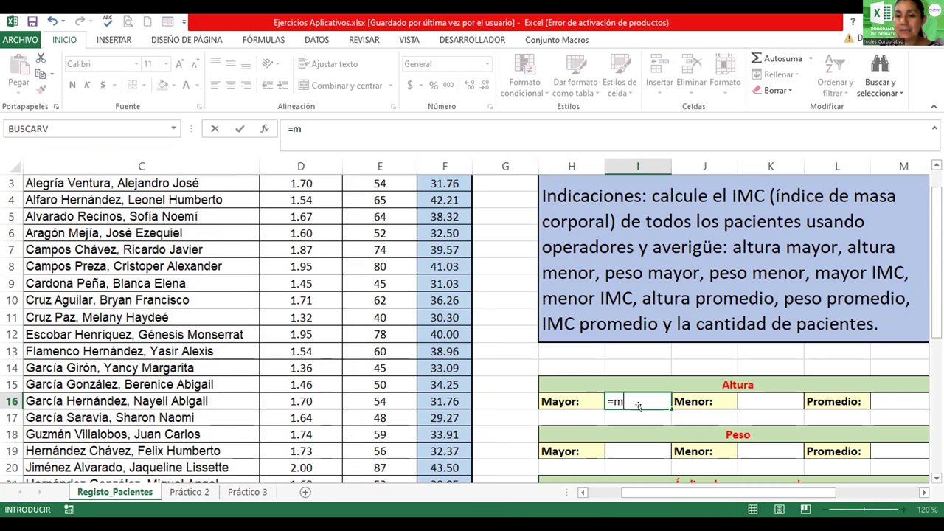
text(ax(alt)
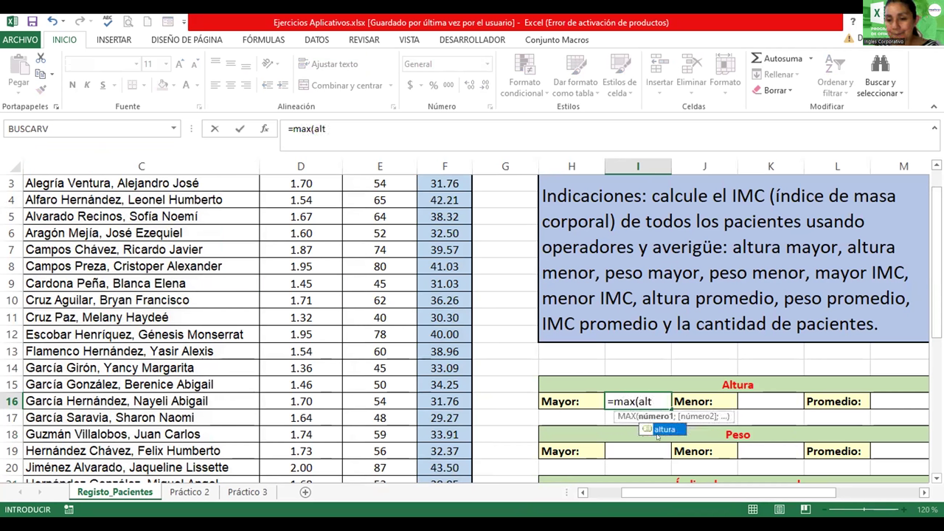
double_click(656, 429)
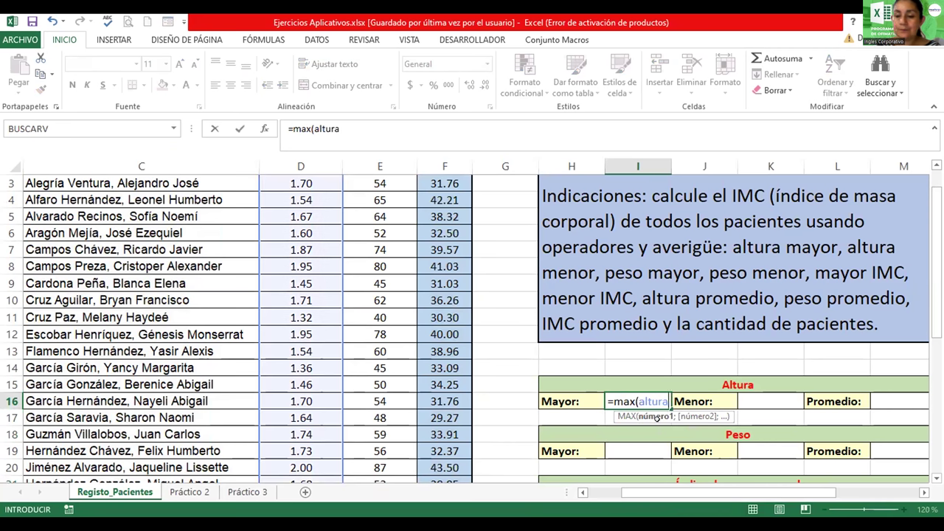
key(Return)
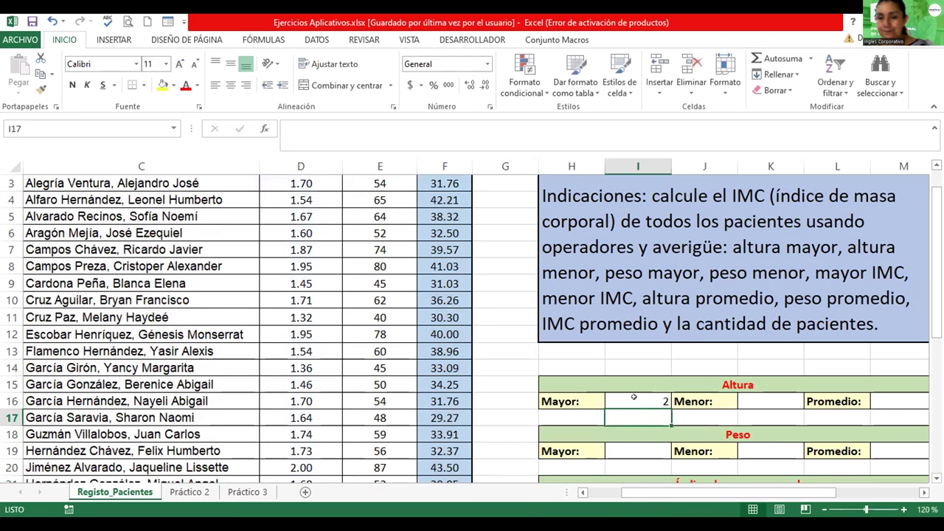
click(634, 397)
Enter =MIN(altura) in K16 so Altura Menor shows 1.32.
click(767, 396)
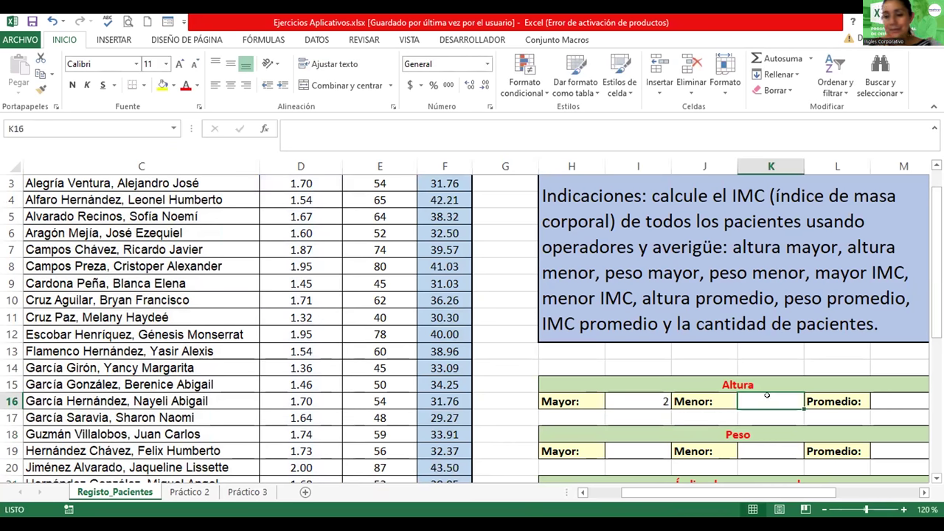
text(=min)
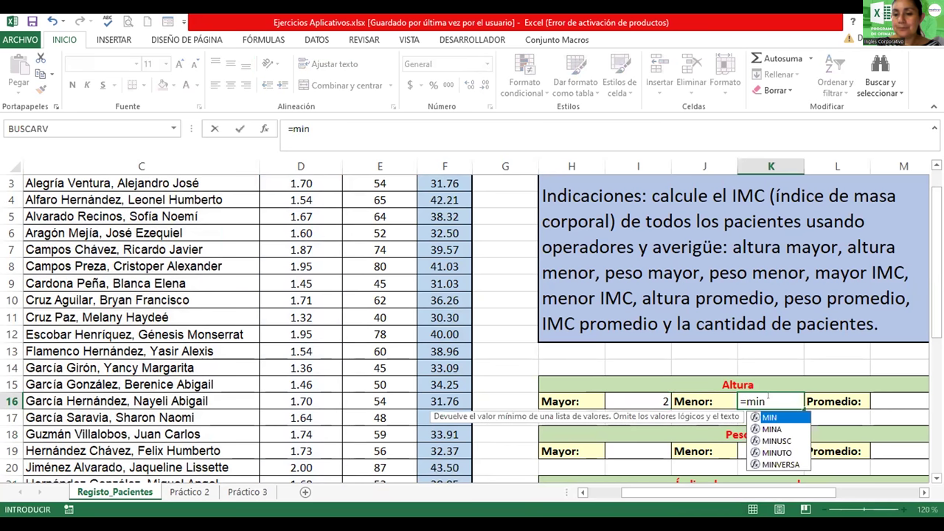
text((altu)
double_click(788, 429)
text())
key(Return)
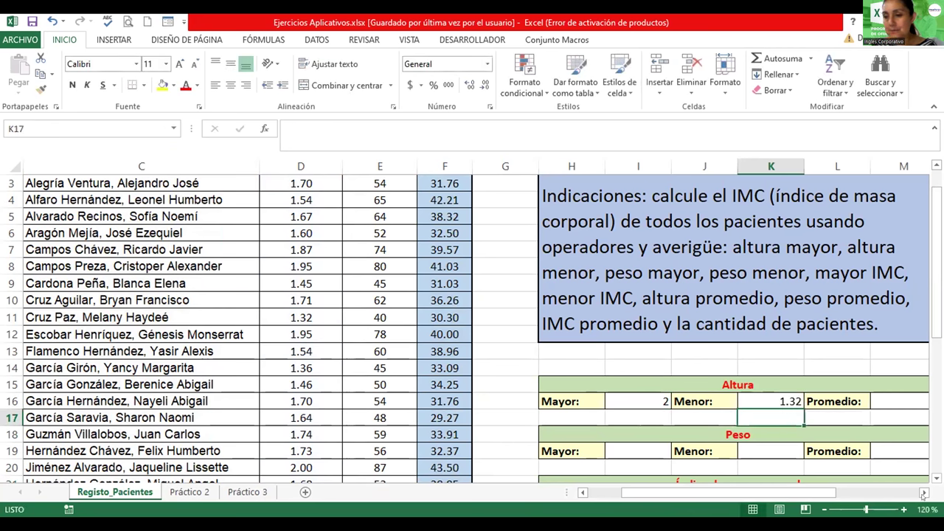
click(923, 492)
click(923, 493)
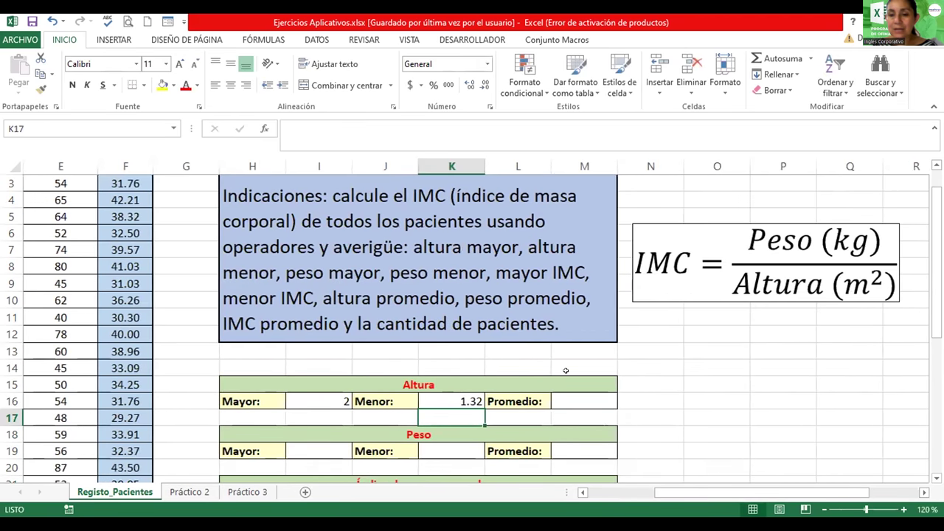
Enter =PROMEDIO(altura) in M16 so Altura Promedio shows 1.69.
click(557, 399)
text(=promedio)
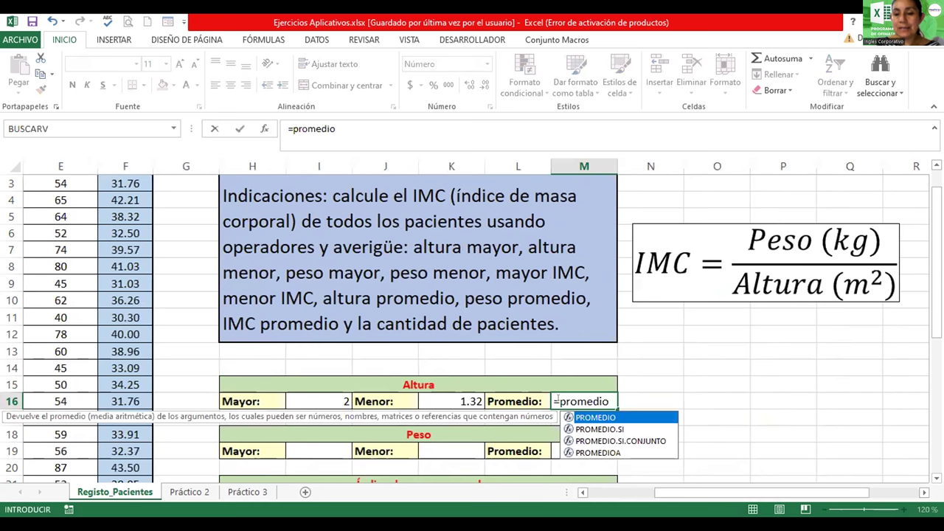
text((alt)
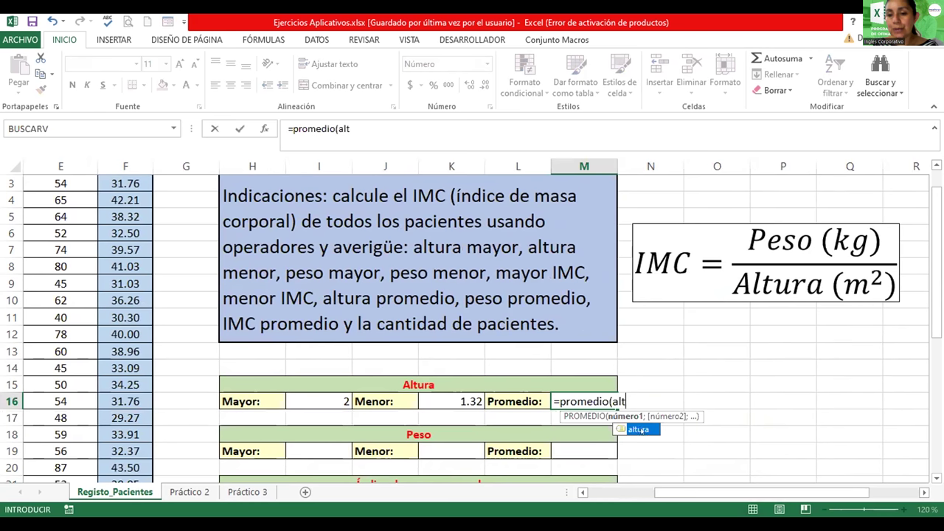
double_click(636, 429)
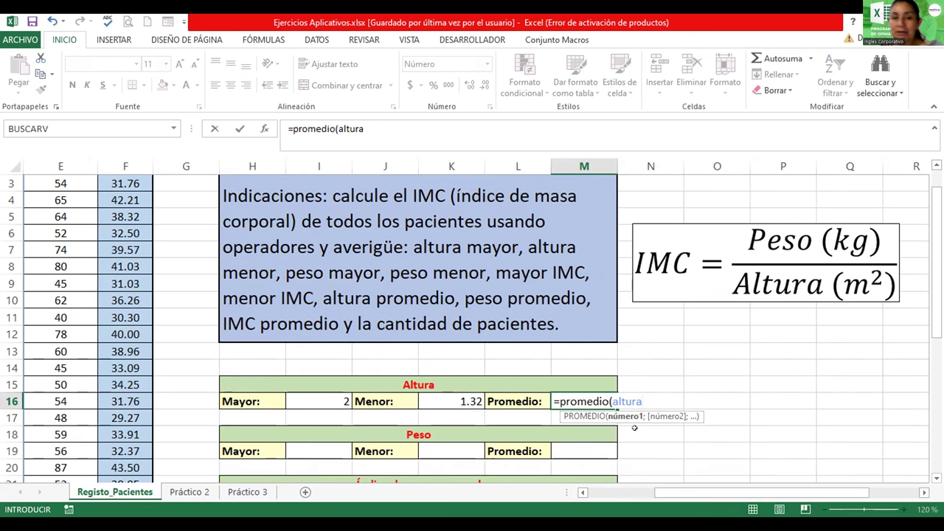
text())
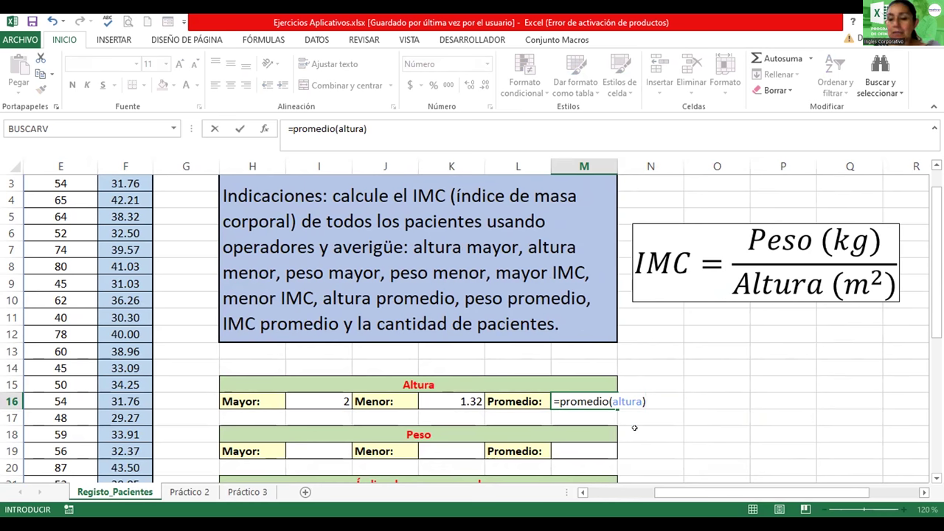
key(Return)
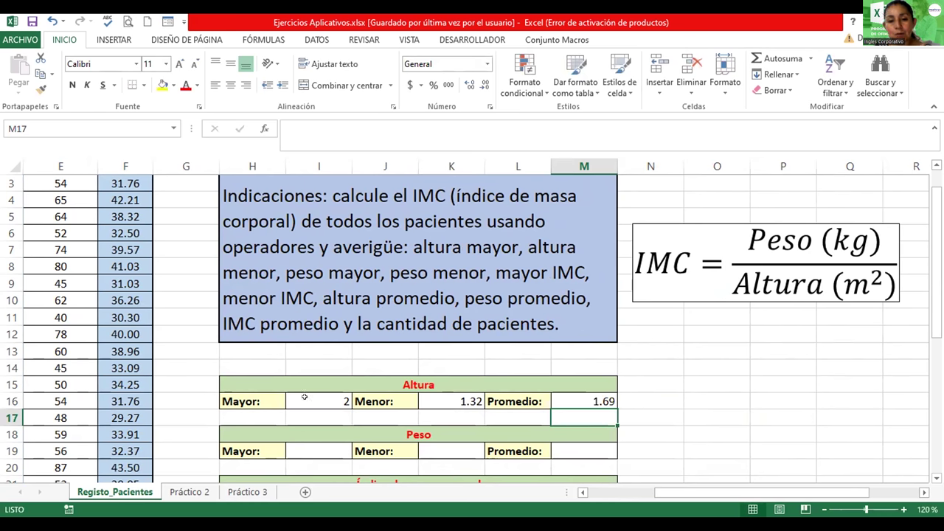
click(304, 397)
Format the I16, K16 and M16 results bold with purple font colour.
click(438, 396)
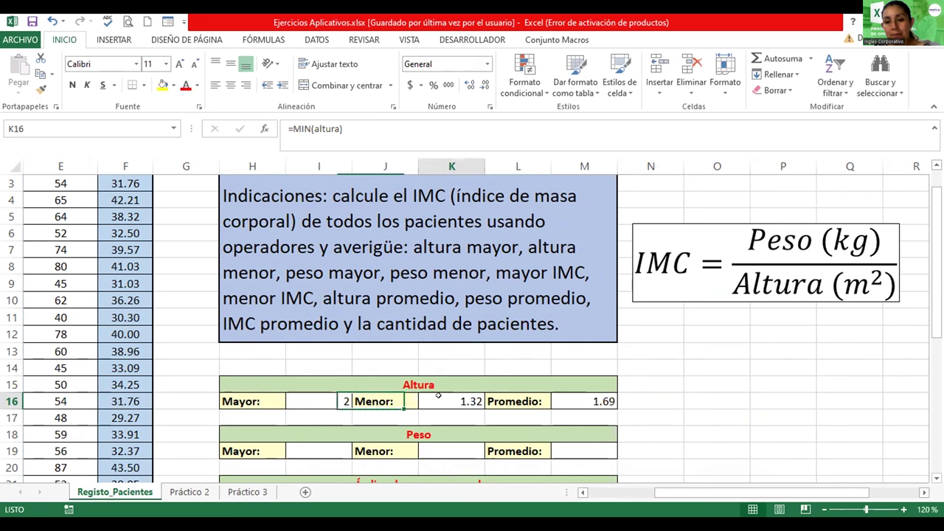
click(565, 396)
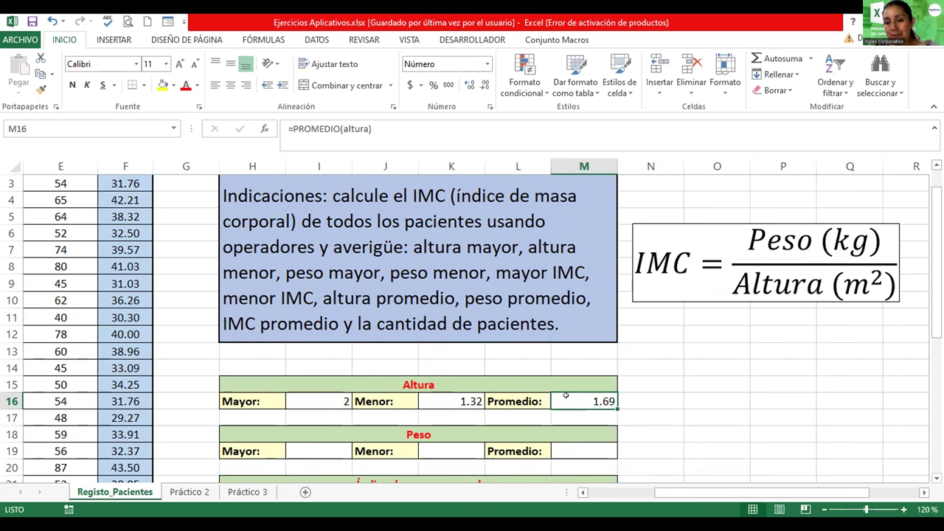
ctrl+click(469, 398)
ctrl+click(318, 399)
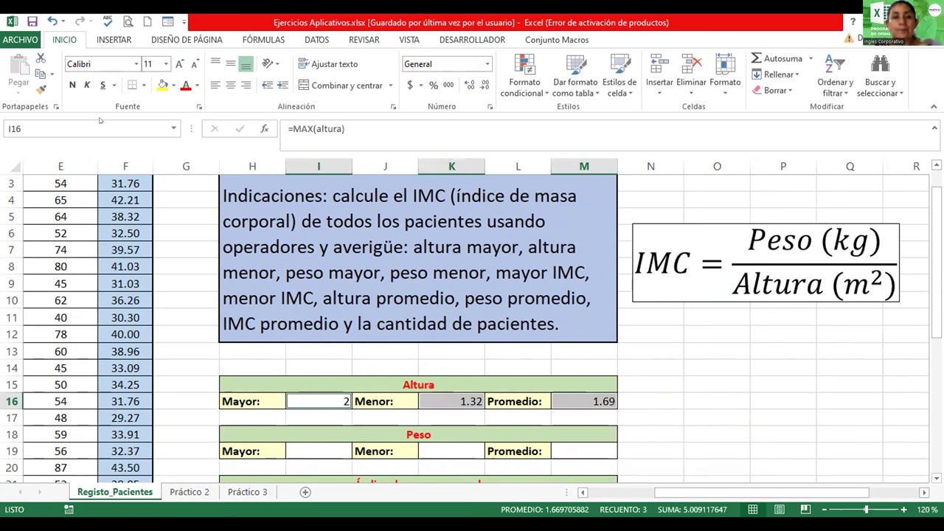
click(72, 84)
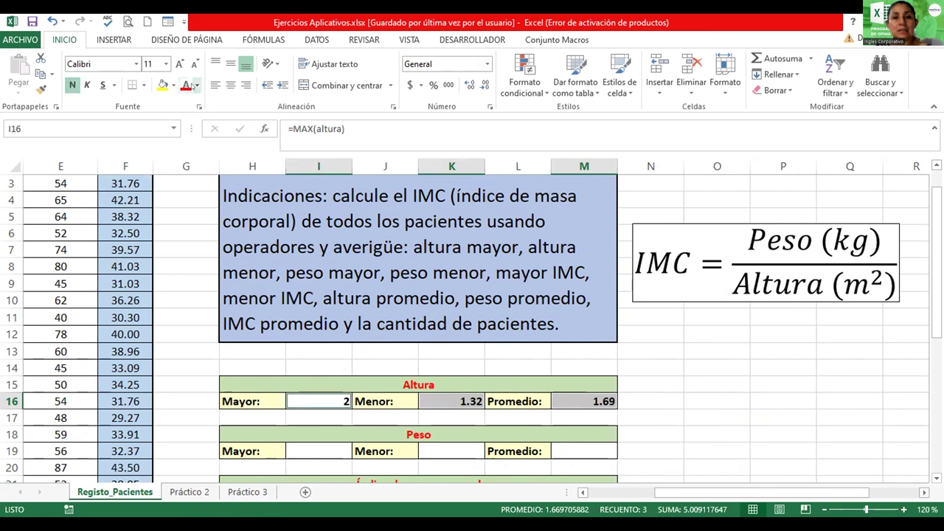
click(197, 86)
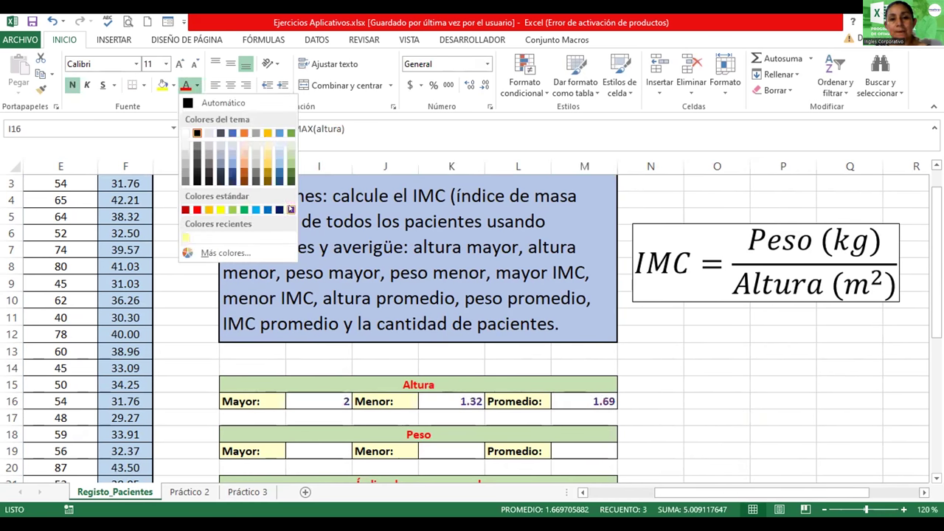
click(291, 210)
click(668, 418)
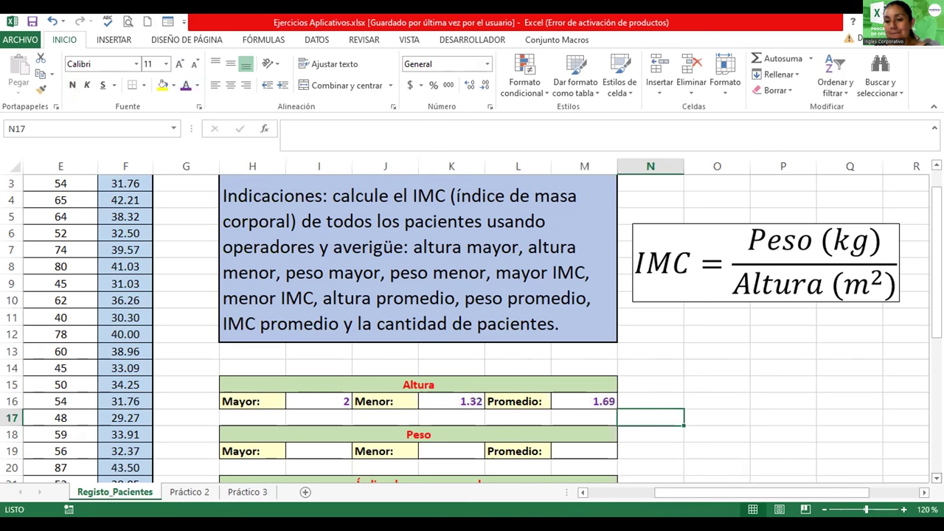
Scroll down to row 25, select J25, and switch to the Insertar ribbon.
scroll(472, 325, down, 1)
scroll(472, 328, down, 2)
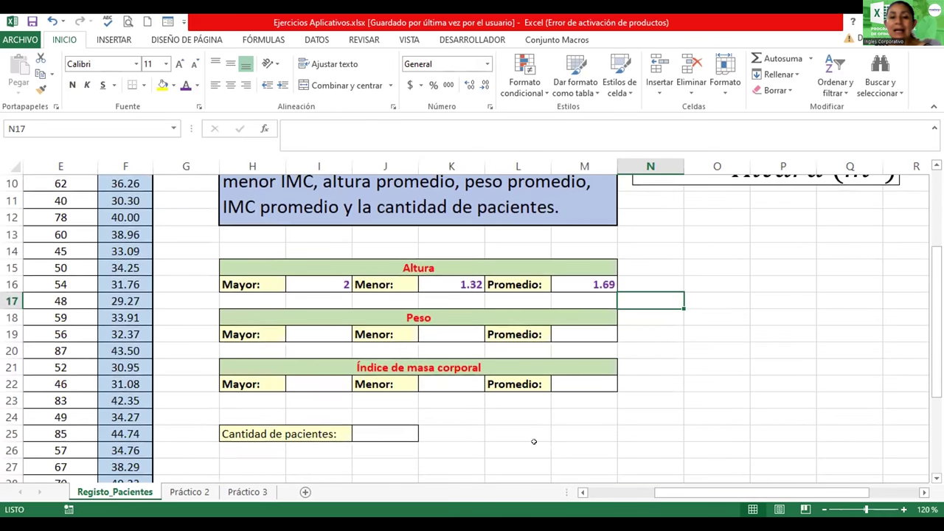
click(380, 427)
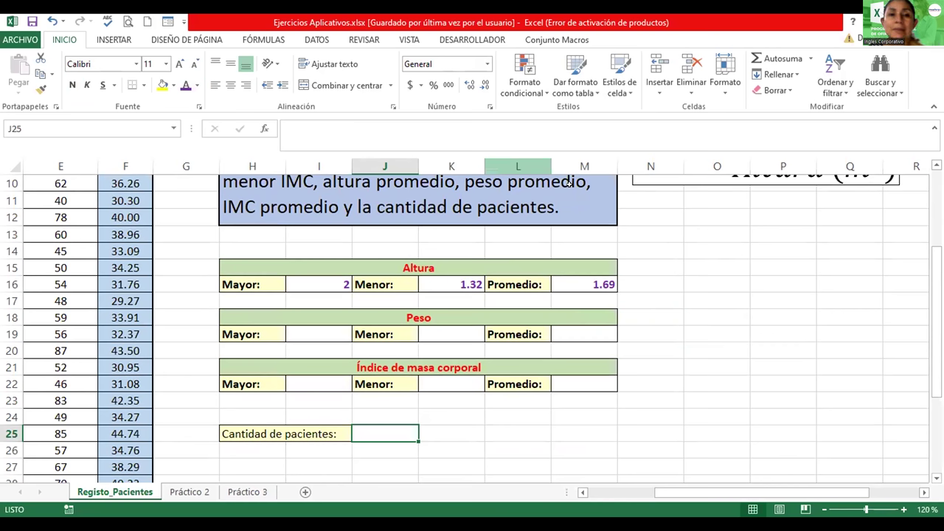
click(103, 40)
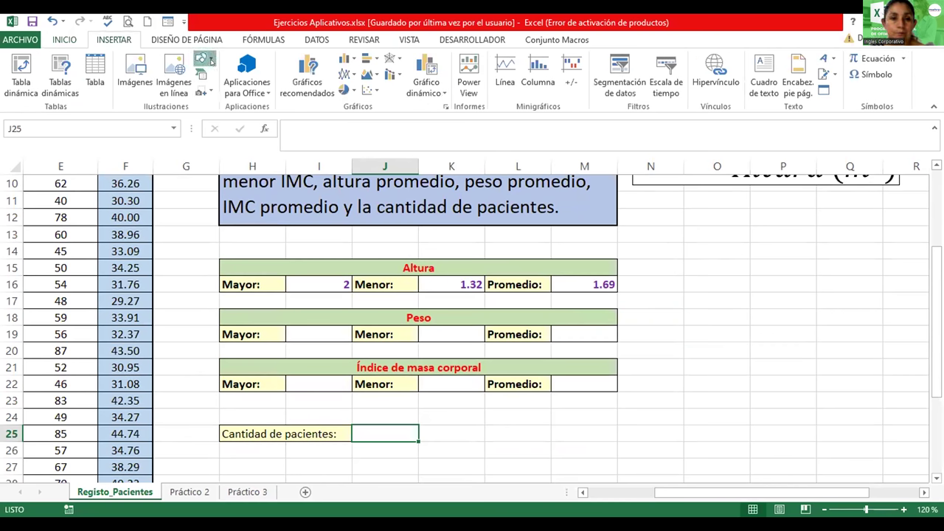
Draw a left-up bent block arrow over N13:P23 and nudge it slightly up-right.
click(205, 59)
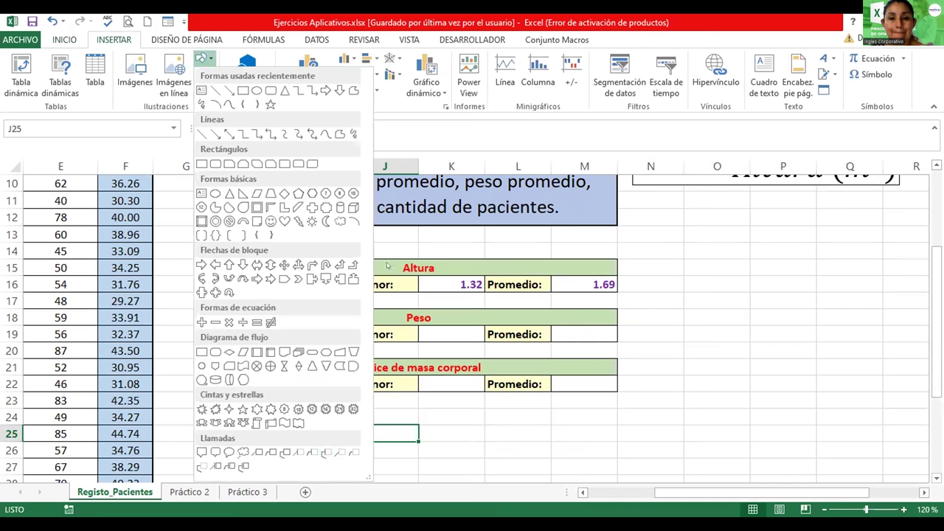
click(337, 265)
mouse_move(784, 211)
mouse_down()
mouse_move(638, 390)
mouse_move(646, 408)
mouse_up()
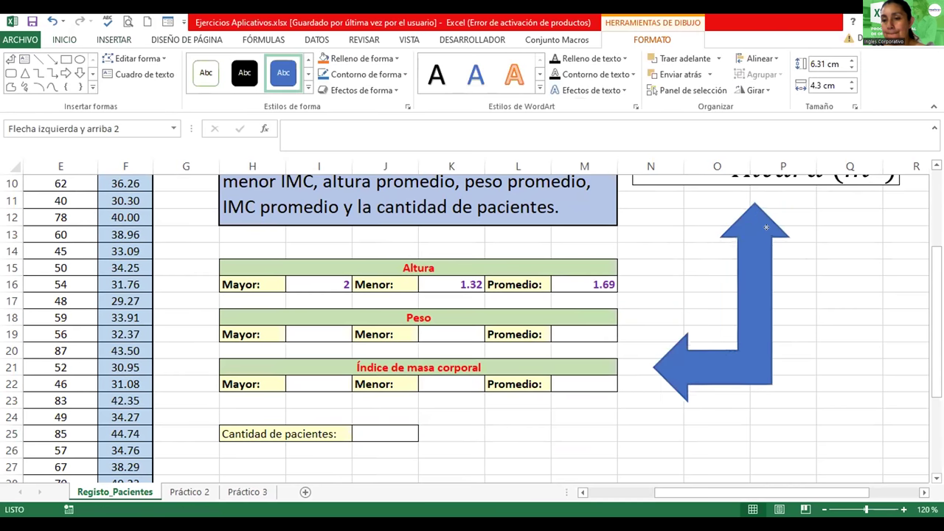
mouse_move(757, 239)
mouse_down()
mouse_move(773, 227)
mouse_move(747, 234)
mouse_up()
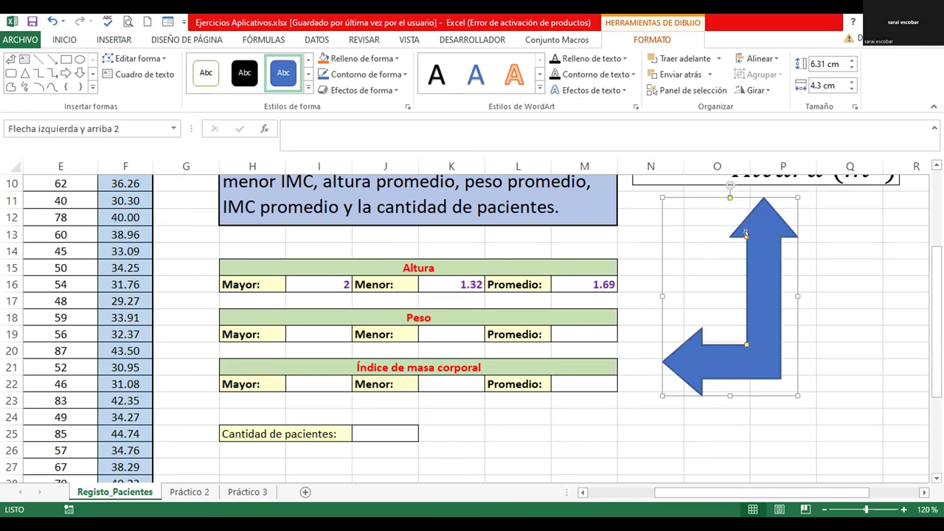
click(310, 285)
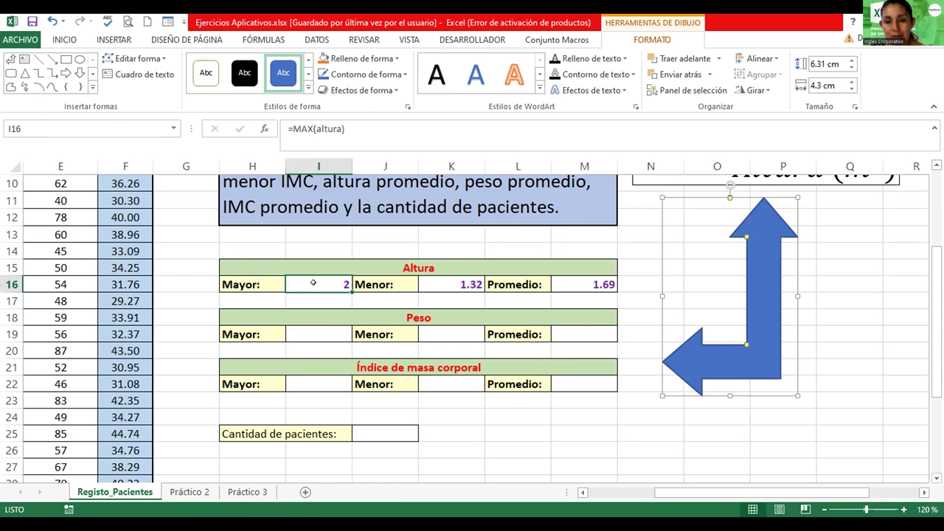
double_click(316, 284)
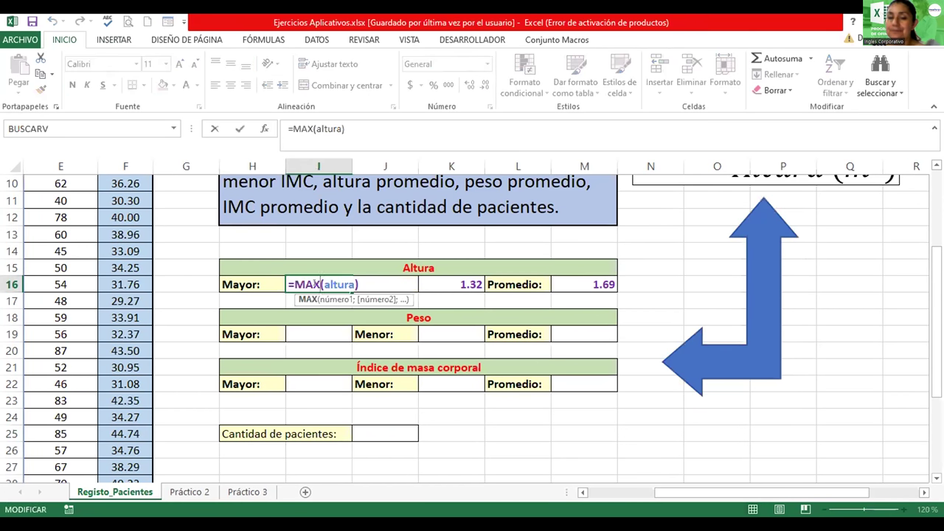
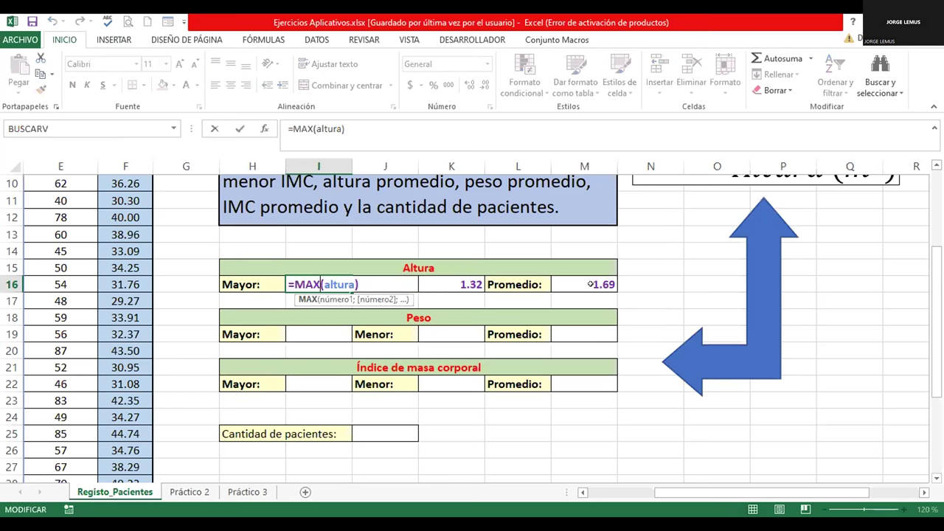
Commit =MAX(altura) in I16 and =PROMEDIO(altura) in M16 (1.69), then start selecting the result cells.
key(Return)
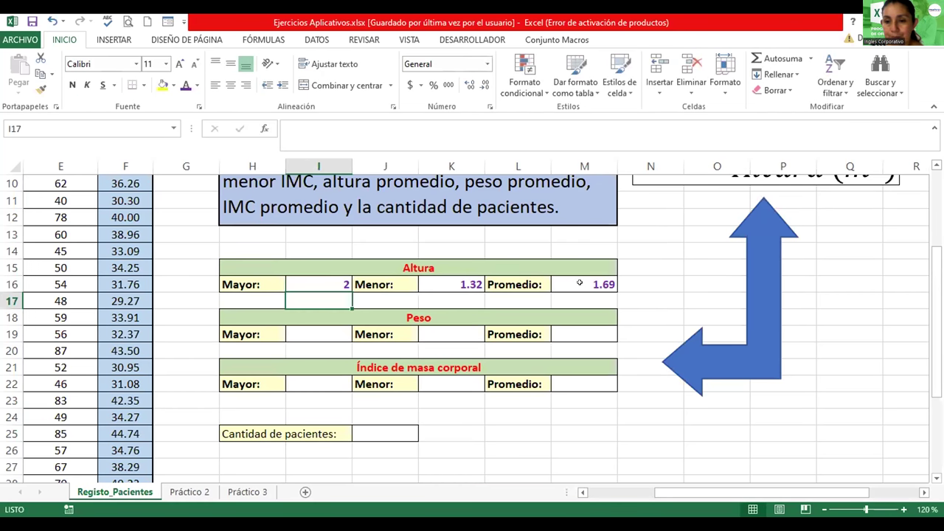
double_click(579, 284)
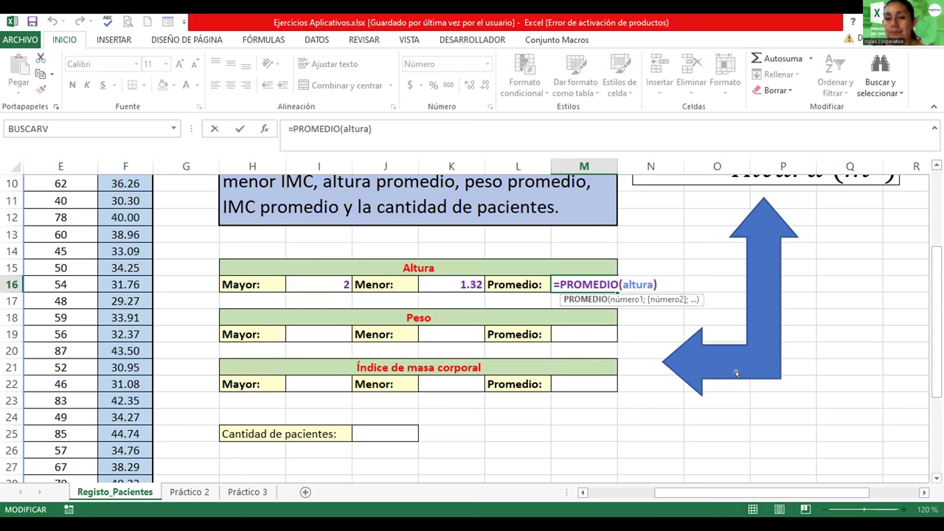
key(Return)
click(571, 330)
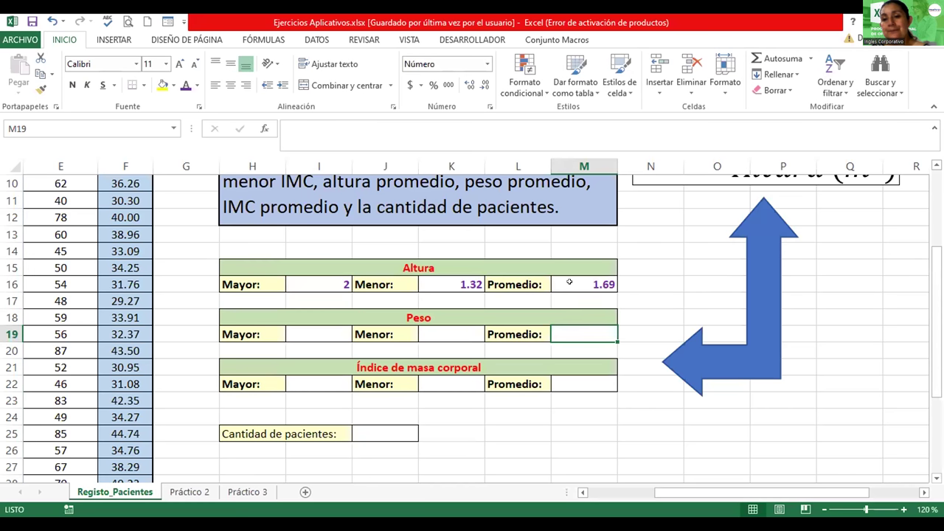
ctrl+click(570, 283)
Add M22, K22, K19, K16, I16, I19 and I22 to the result-cell selection.
ctrl+click(578, 381)
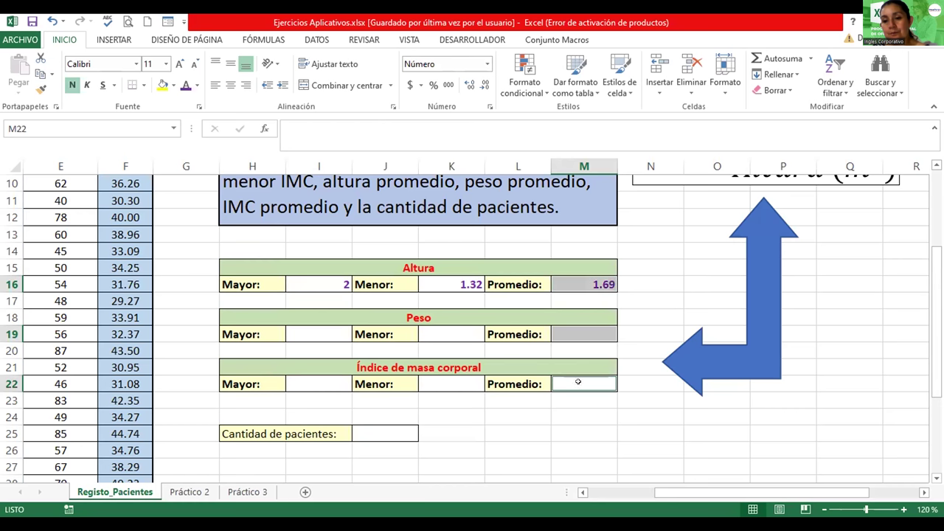
ctrl+click(460, 382)
ctrl+click(448, 330)
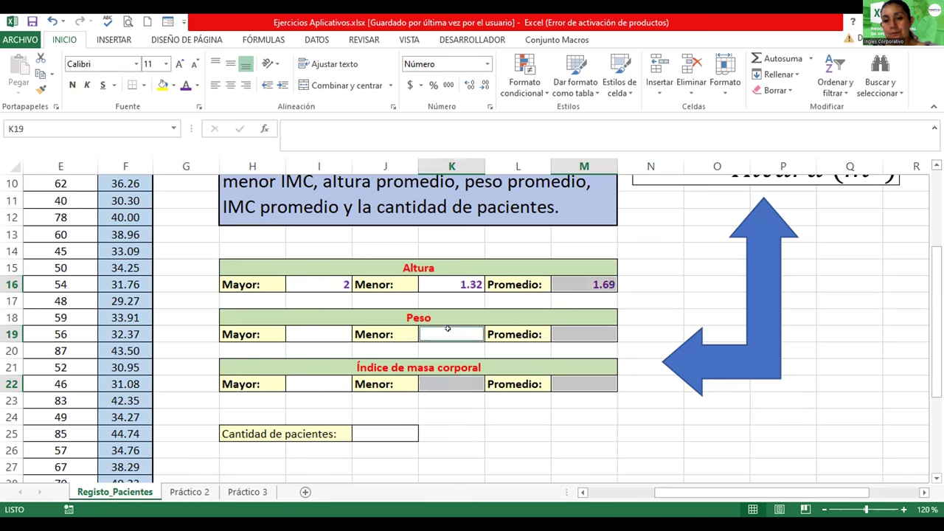
ctrl+click(449, 284)
ctrl+click(293, 284)
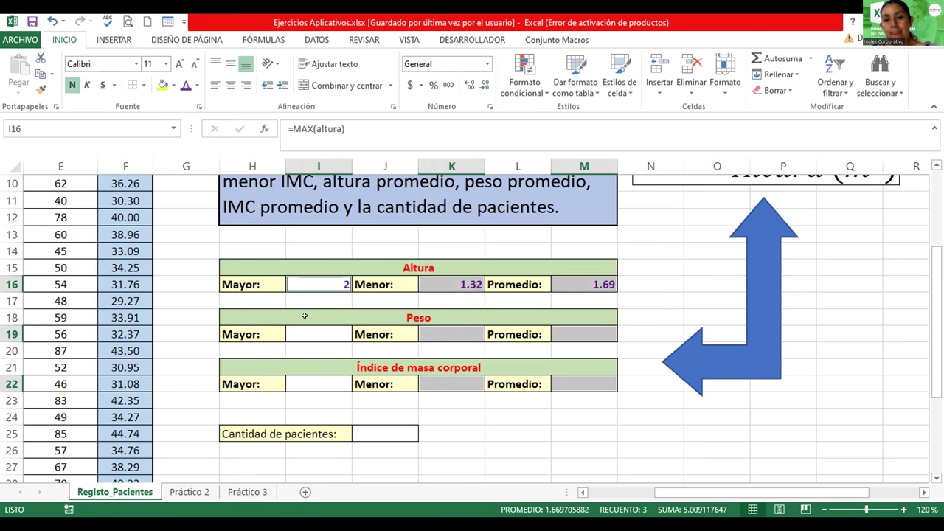
ctrl+click(315, 329)
ctrl+click(313, 374)
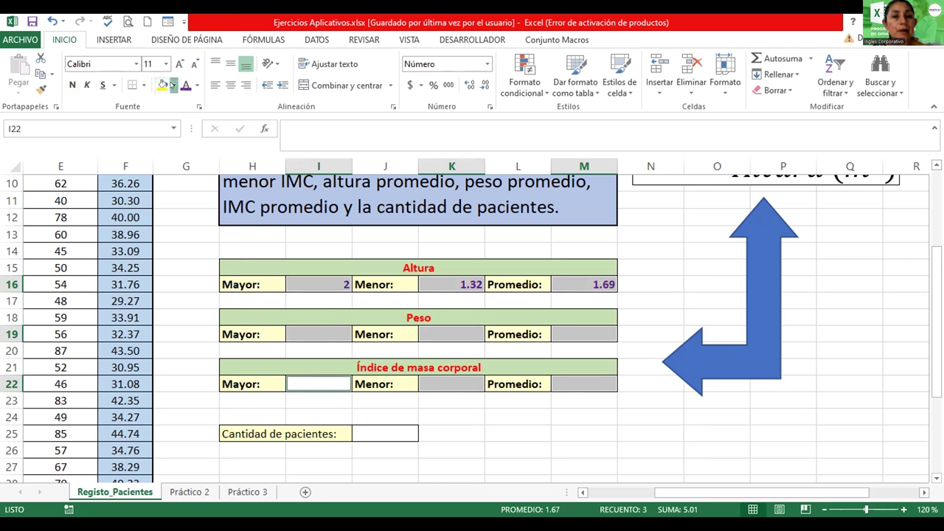
Fill the selected result cells dark green with white text.
click(172, 86)
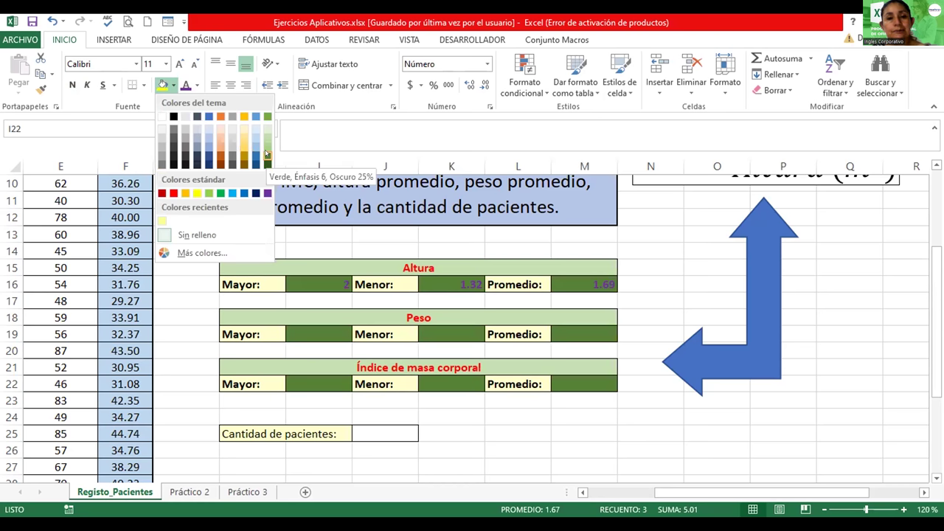
click(267, 154)
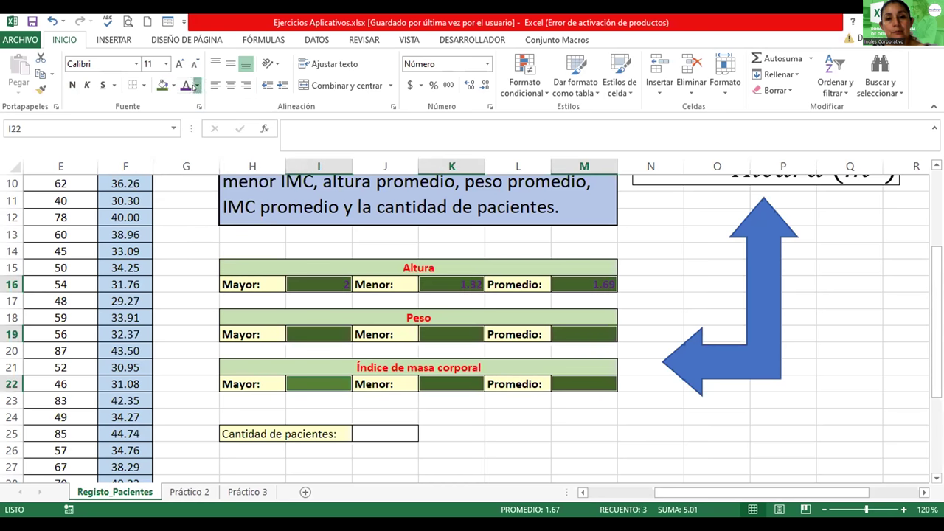
click(195, 87)
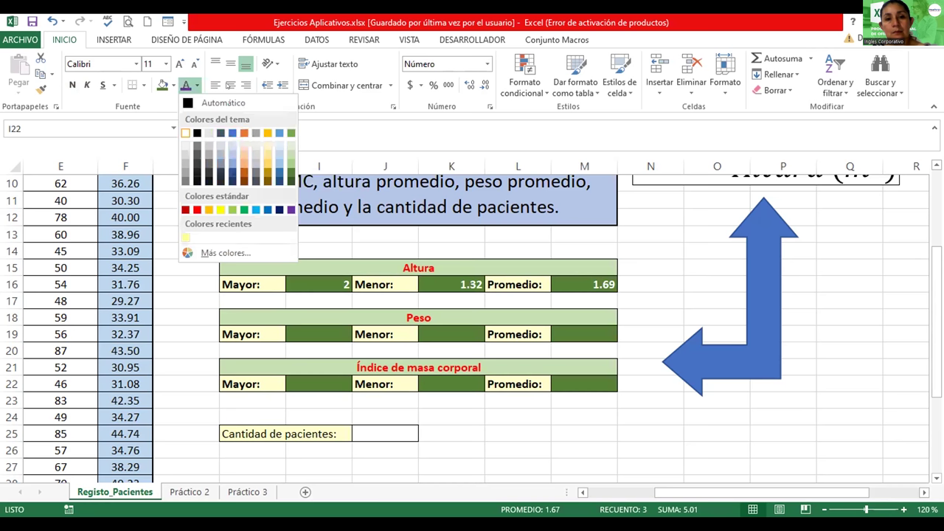
click(228, 85)
click(645, 430)
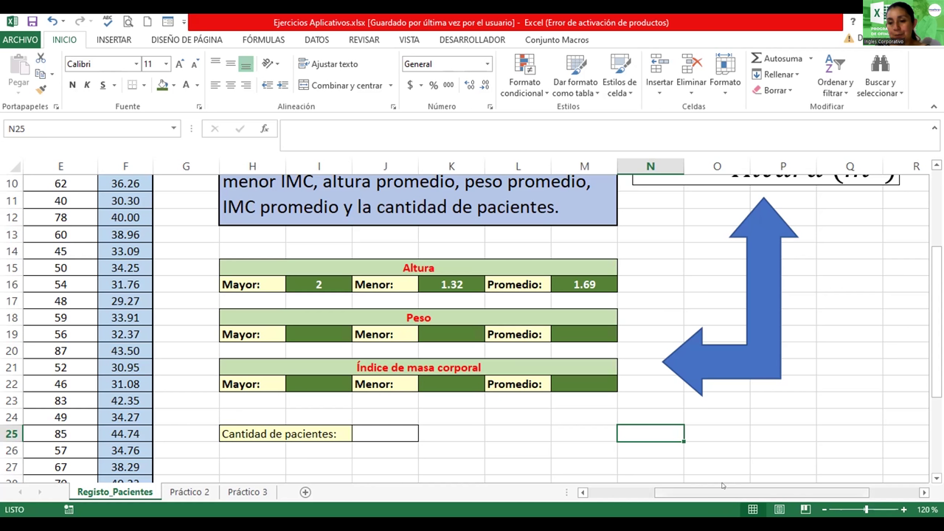
Enter =CONTARA(pacientes) in J25 so the patient count shows 34.
mouse_move(723, 487)
mouse_down()
mouse_move(642, 496)
mouse_move(708, 508)
mouse_up()
click(446, 432)
text(=)
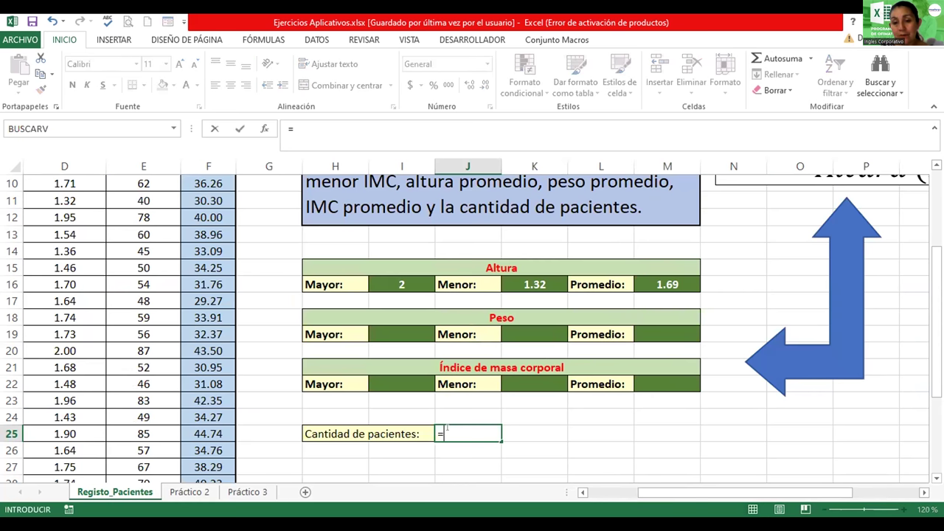
text(cont)
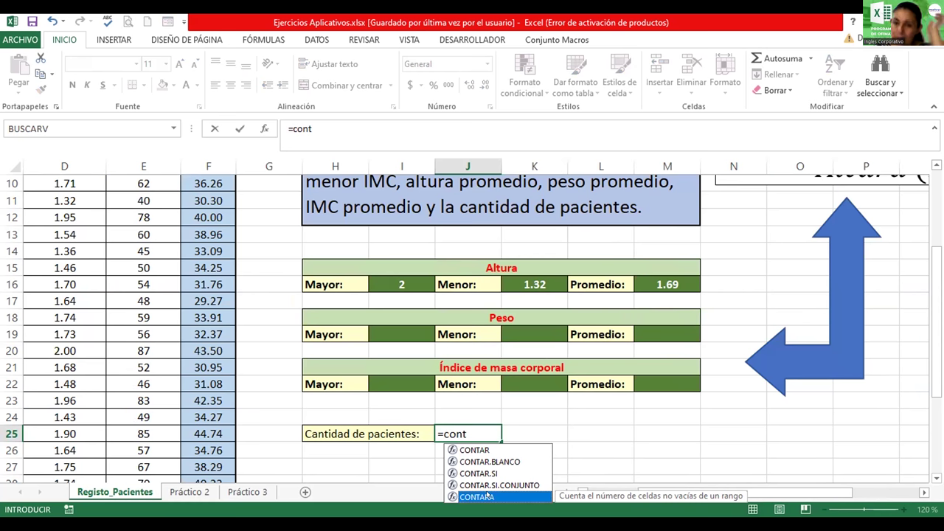
double_click(488, 496)
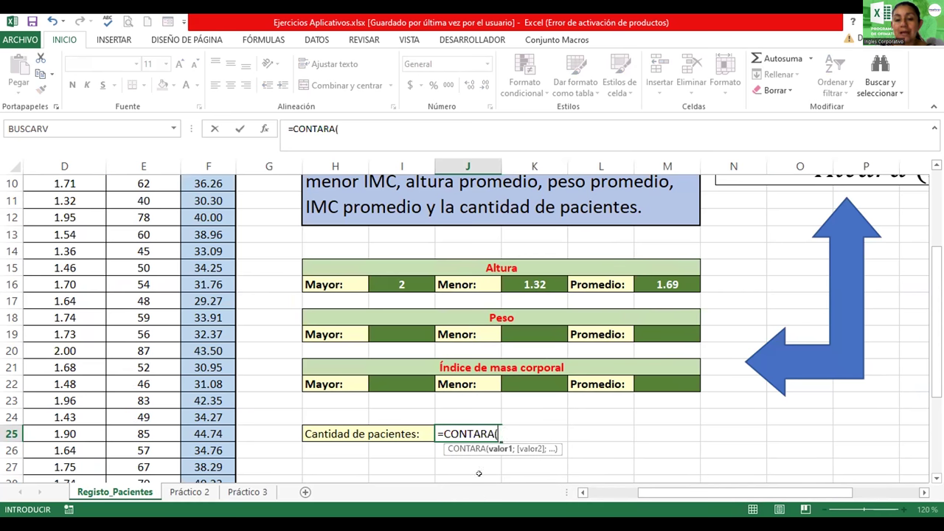
text(paci)
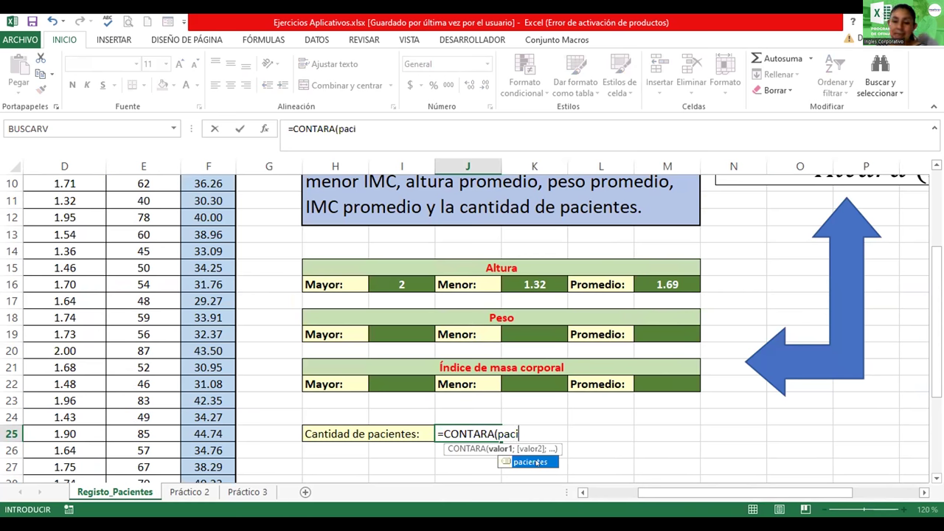
click(533, 463)
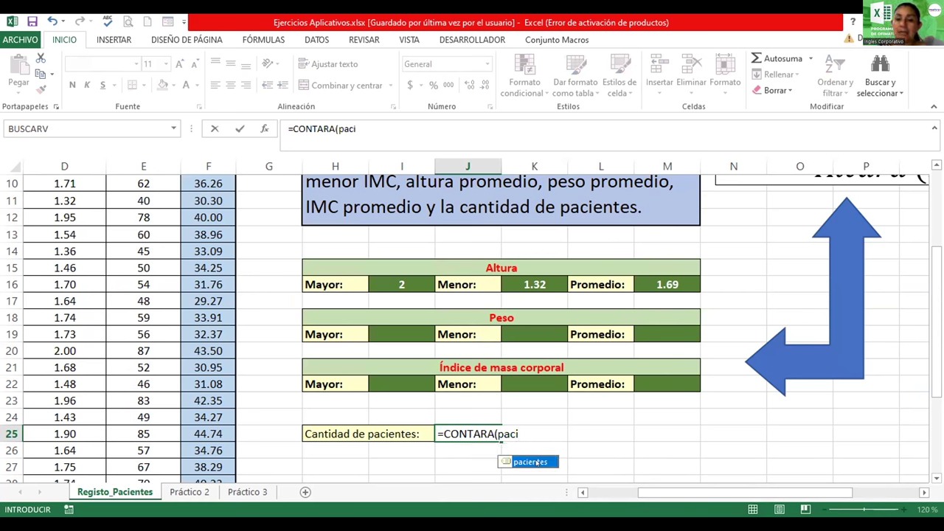
double_click(535, 462)
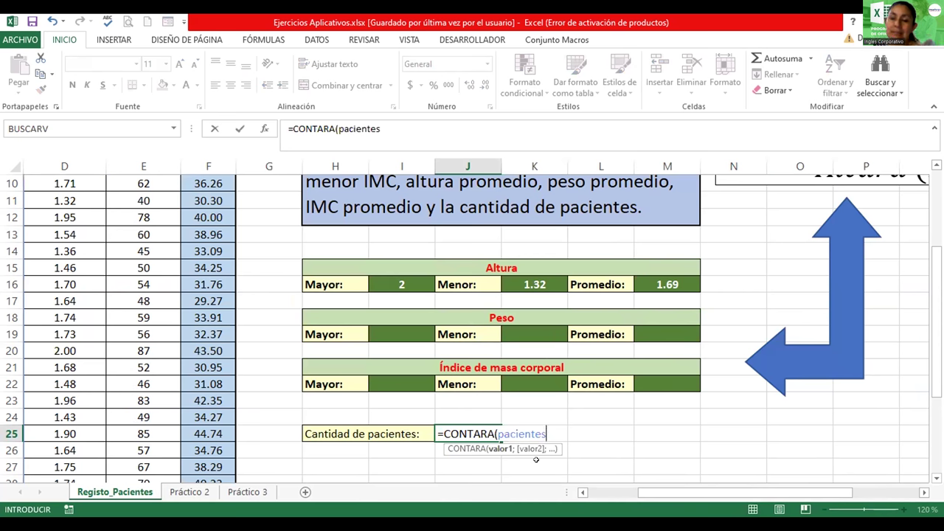
text())
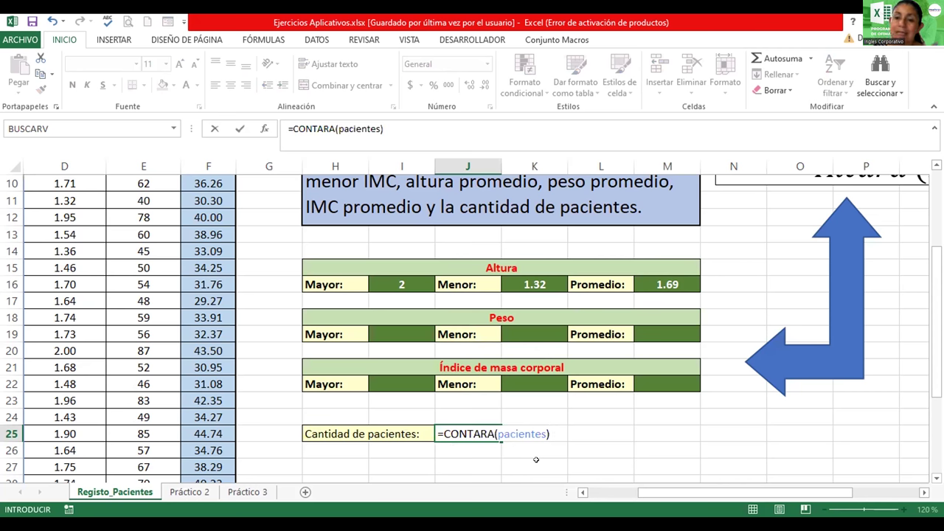
key(Return)
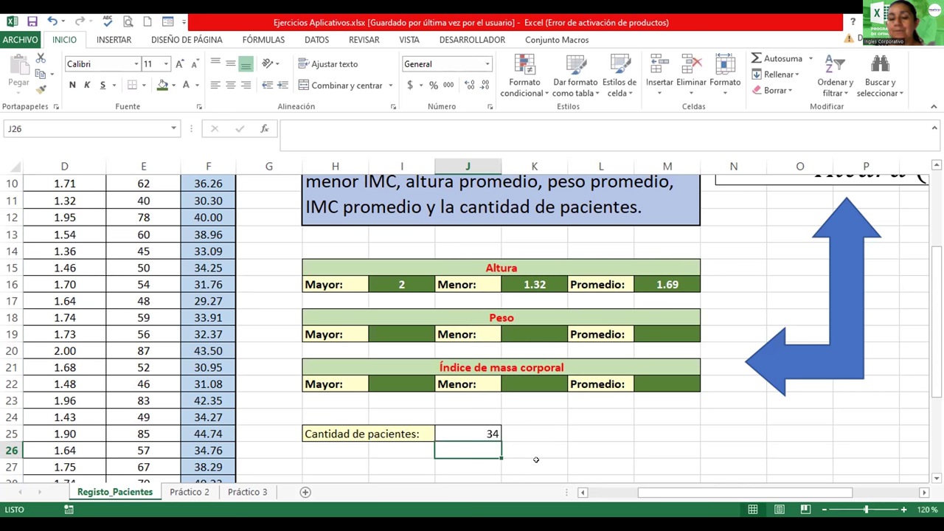
Set the Registo_Pacientes sheet tab colour to red.
click(189, 492)
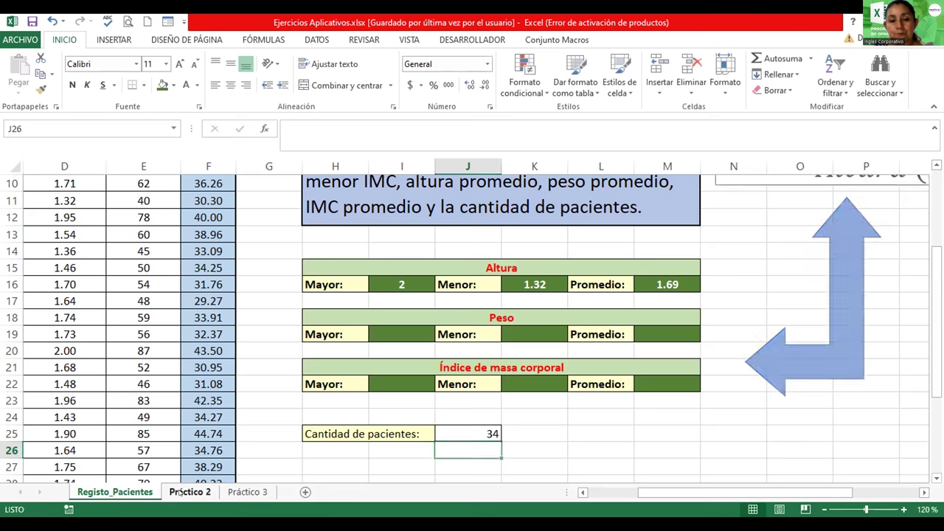
click(143, 492)
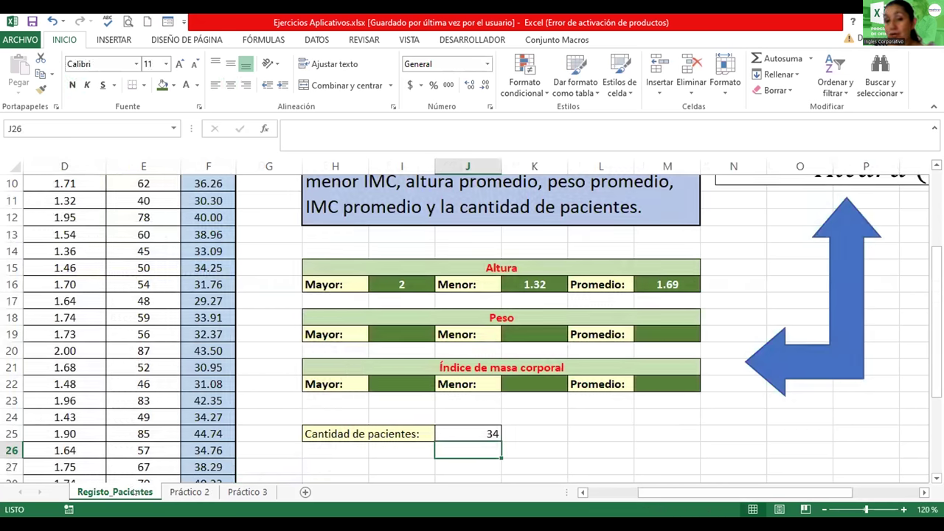
right_click(133, 495)
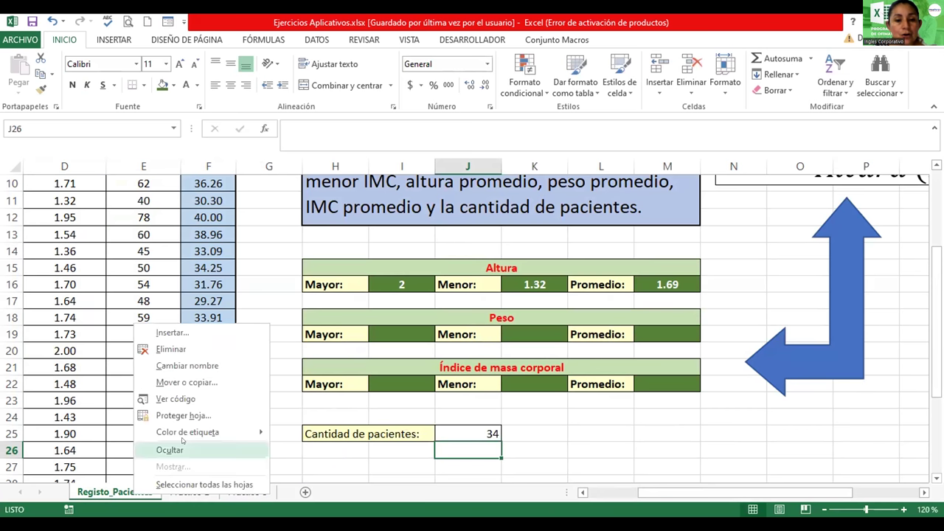
mouse_move(185, 436)
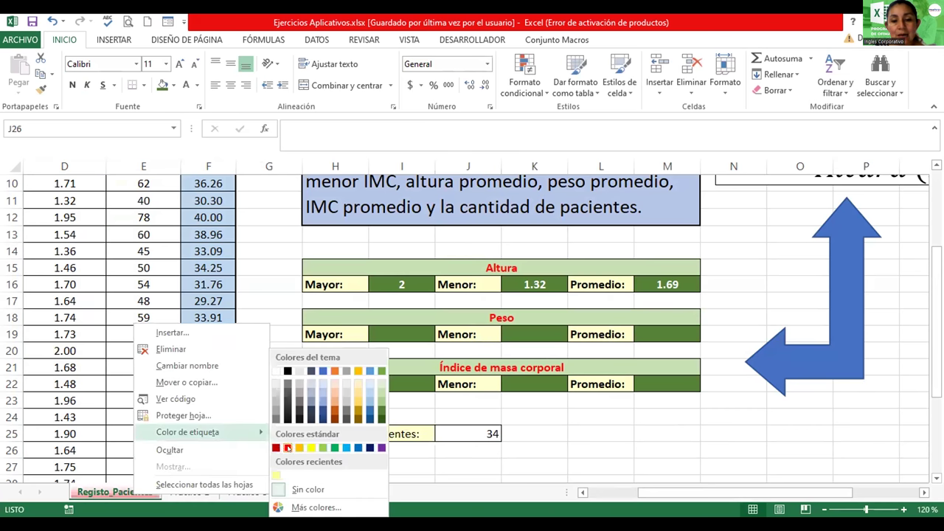
click(199, 487)
Check the Práctico 2 sheet, select Badajoz cell B13, then return to Registo_Pacientes.
click(194, 493)
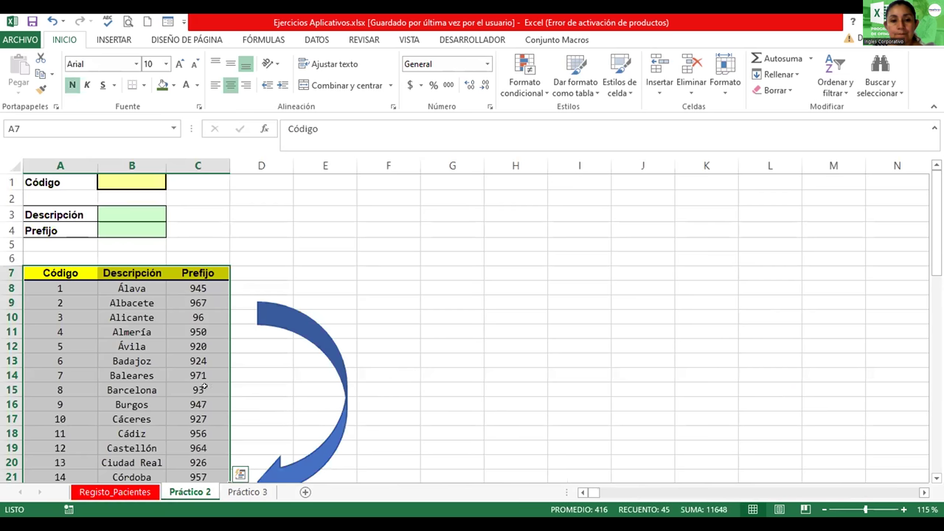
click(257, 375)
click(132, 360)
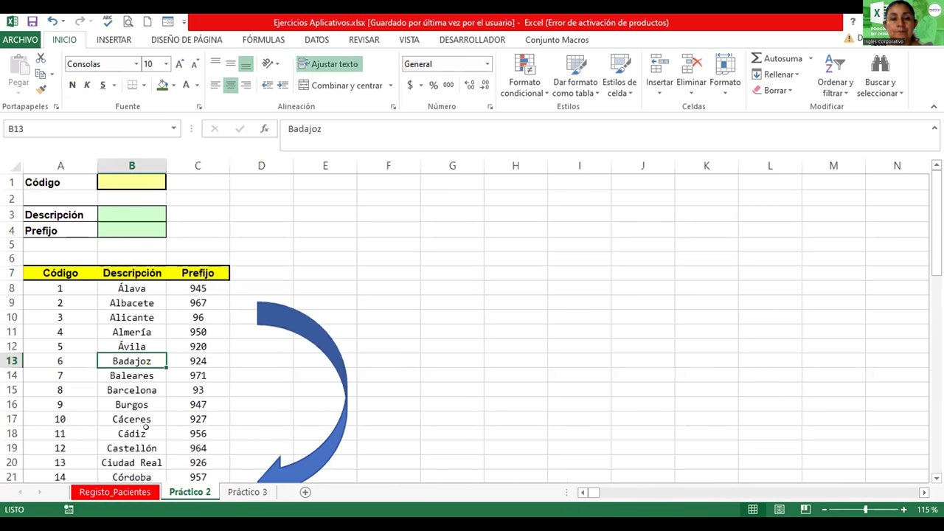
click(114, 492)
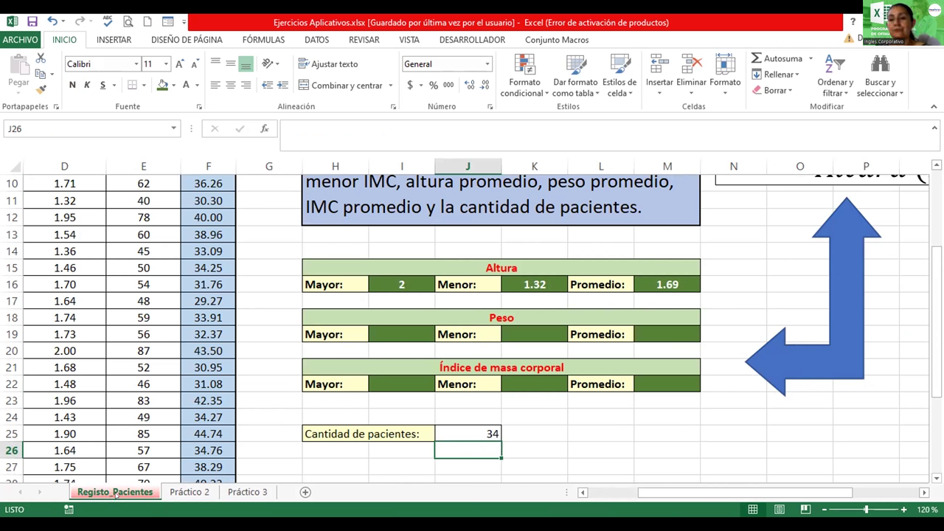
Apply a Bisel bevel effect to the blue L-shaped arrow under the IMC formula.
scroll(813, 499, down, 2)
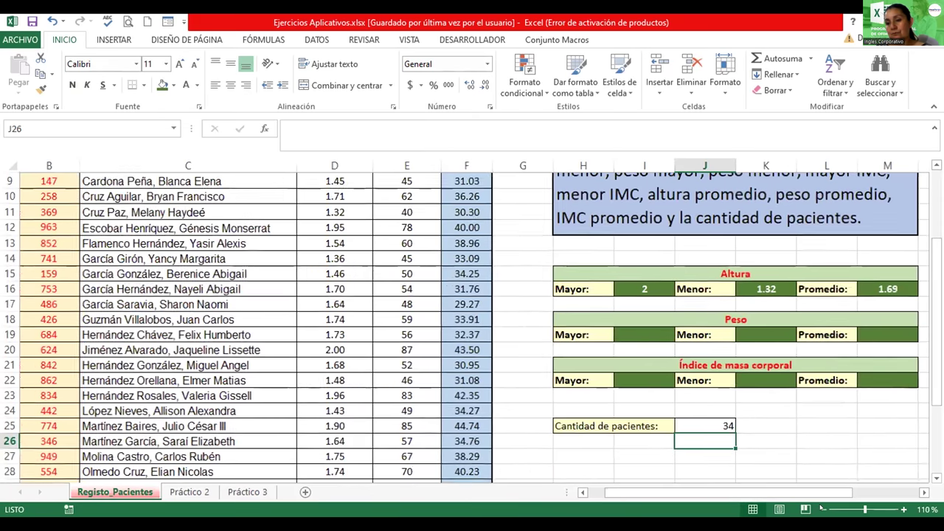
scroll(813, 498, left, 1)
scroll(920, 474, right, 2)
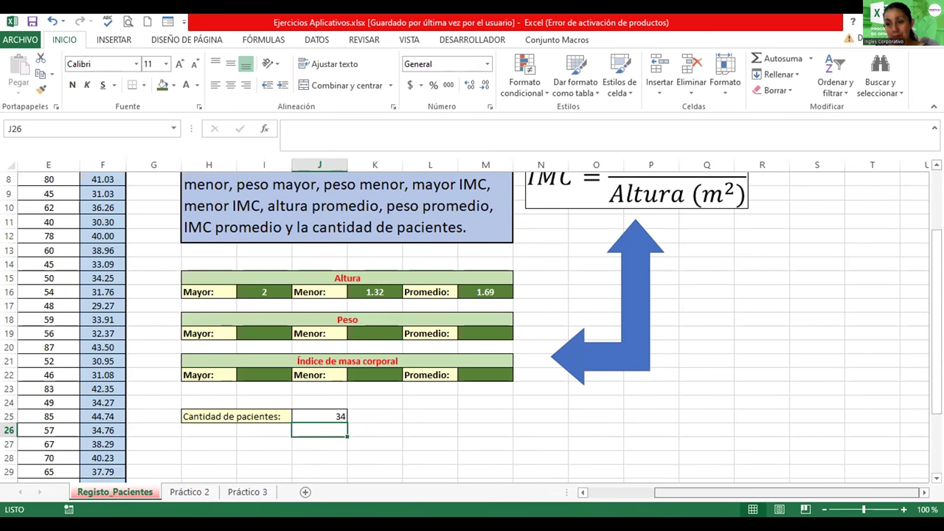
scroll(737, 238, up, 1)
click(738, 238)
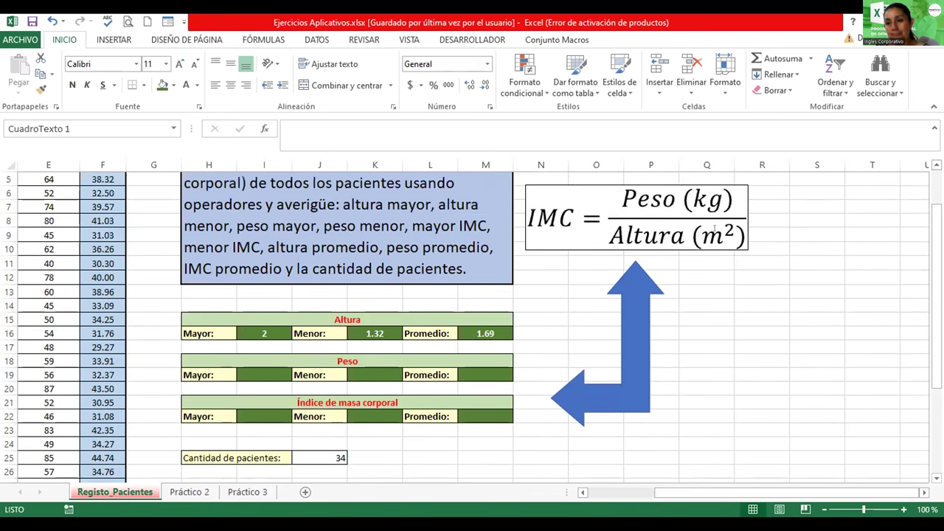
click(633, 331)
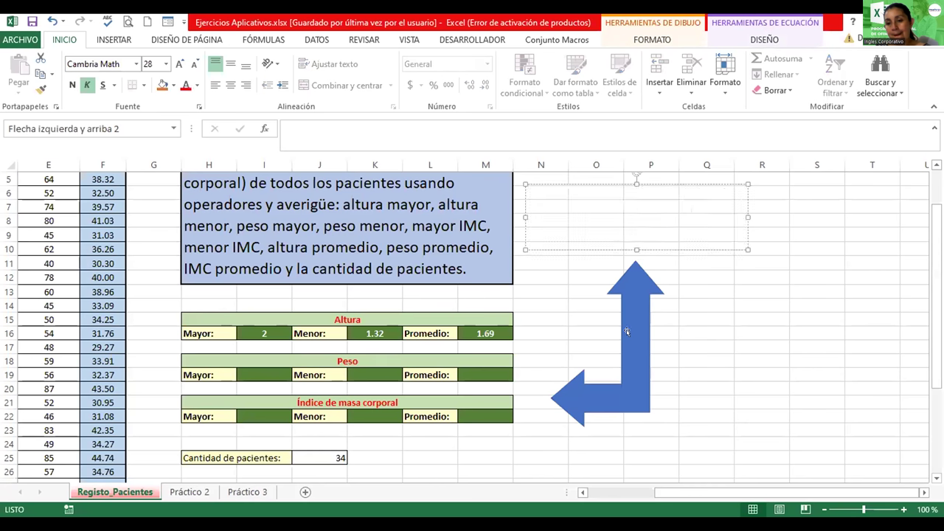
click(655, 40)
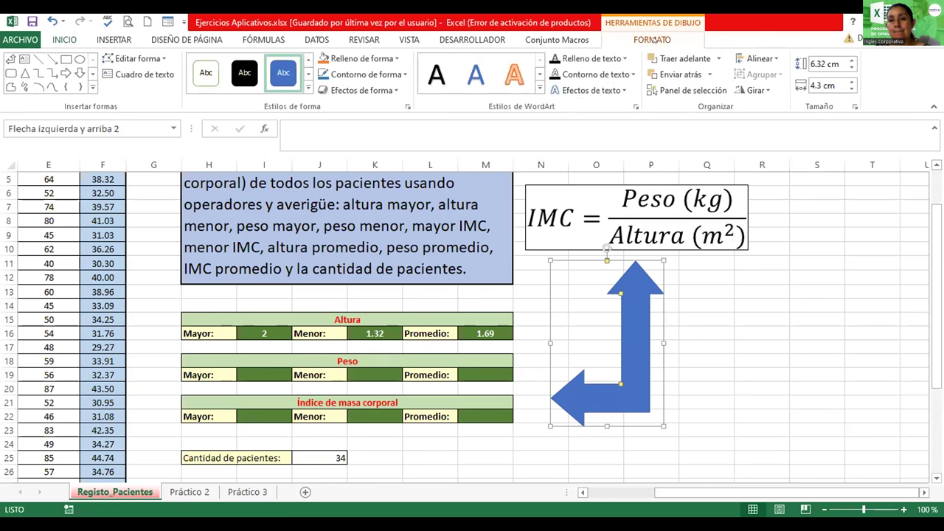
click(379, 91)
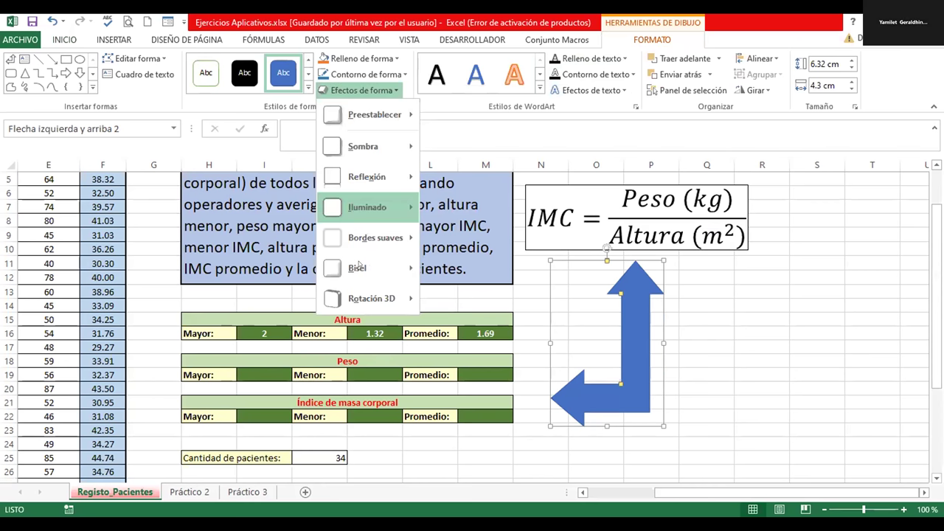
mouse_move(360, 267)
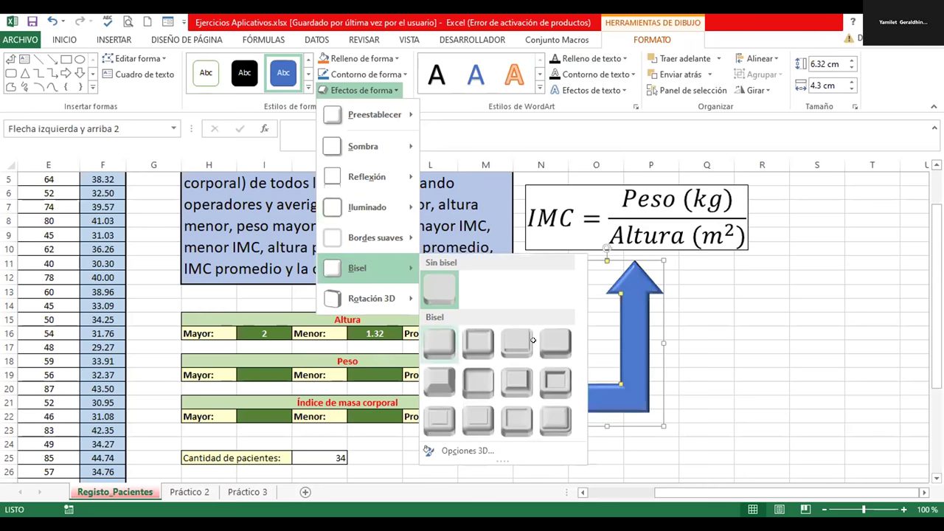
key(Escape)
key(Escape)
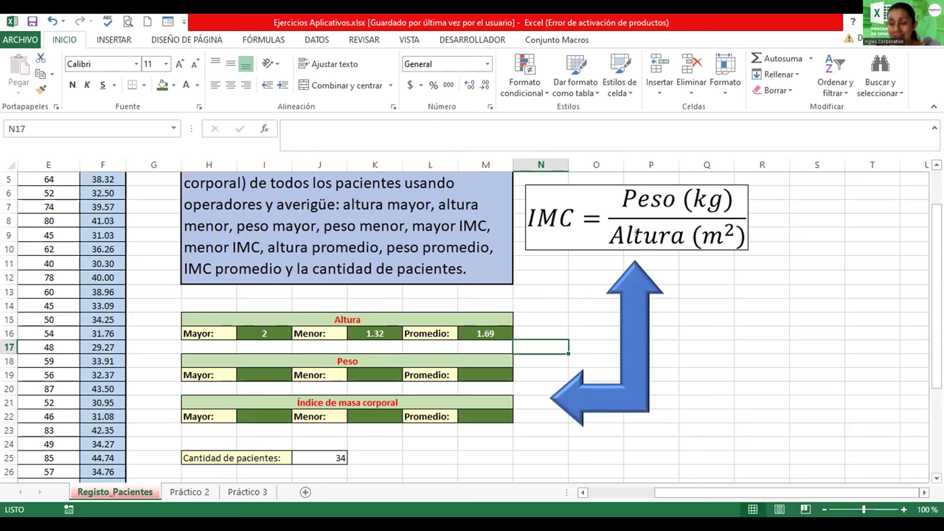
Edit F3's =E3/D3 formula and cancel an accidental reference change.
scroll(936, 295, up, 2)
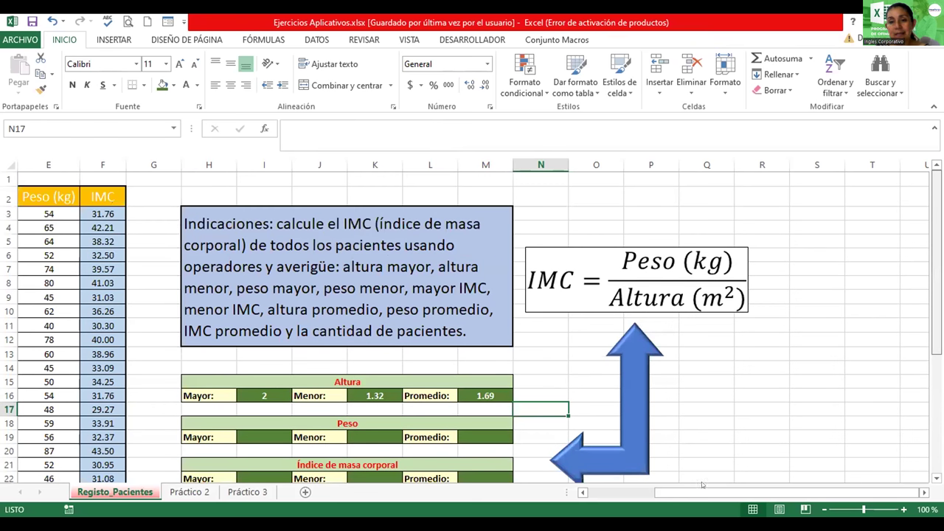
scroll(457, 293, left, 3)
click(424, 213)
key(F2)
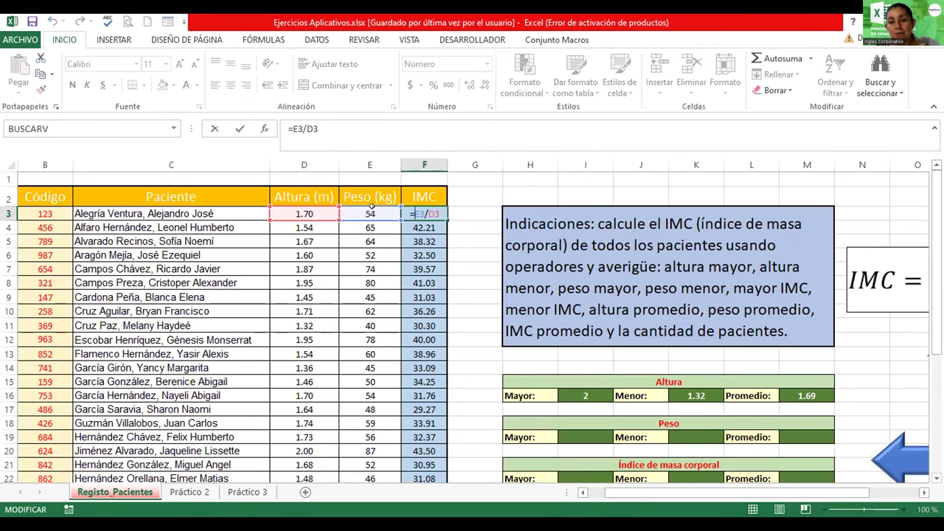
click(467, 249)
key(Escape)
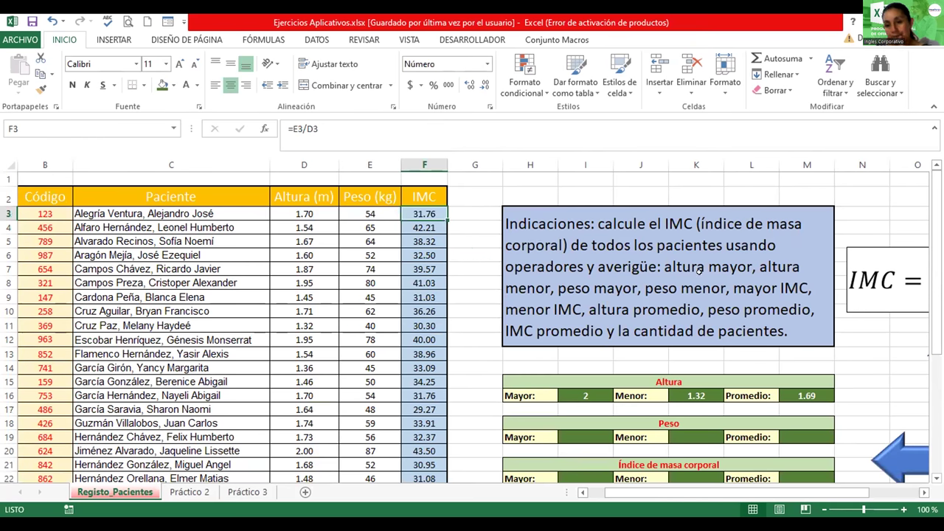
Zoom in on the sheet and show the =E3/D3 formula inside cell F3.
click(903, 509)
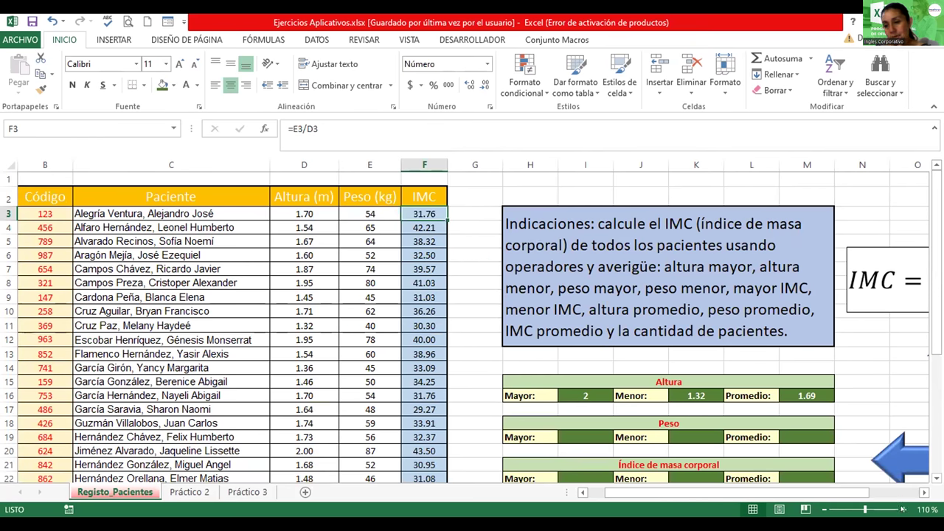
click(903, 509)
click(903, 508)
click(903, 509)
click(902, 509)
click(902, 509)
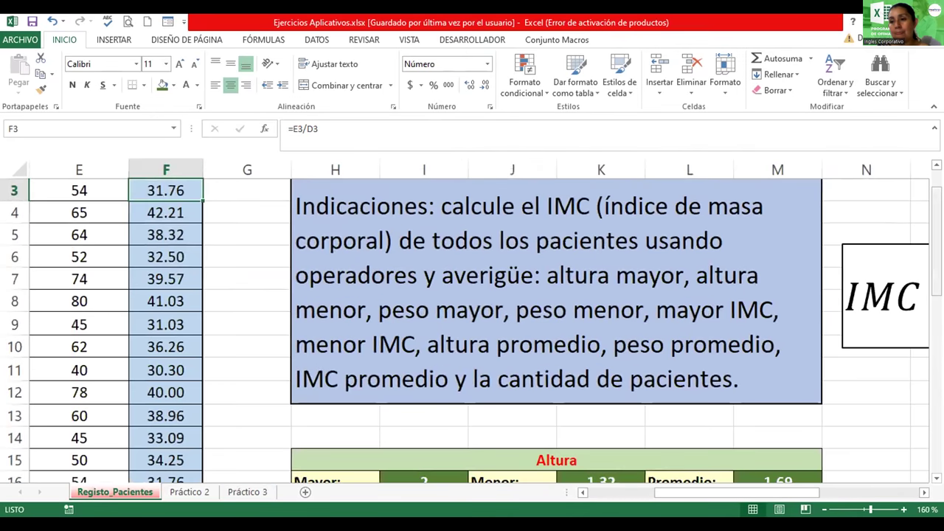
drag(746, 495, 730, 494)
double_click(270, 245)
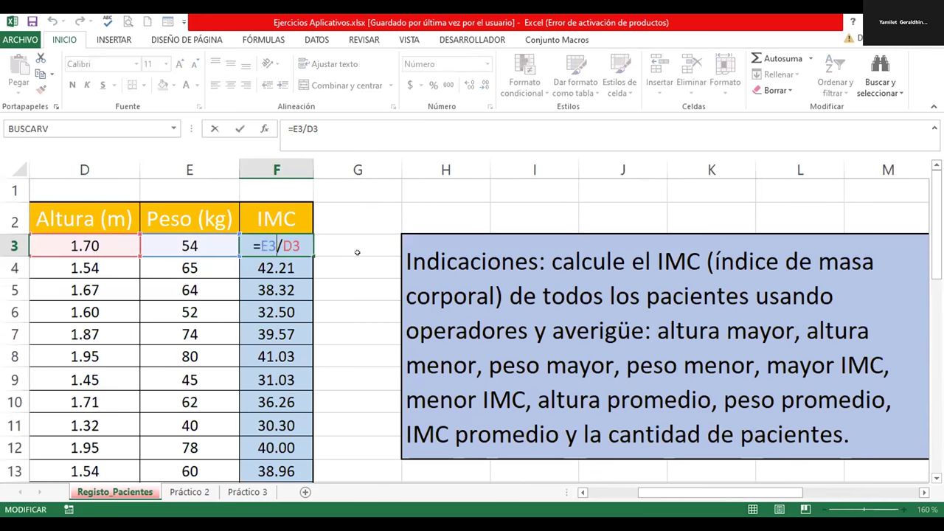